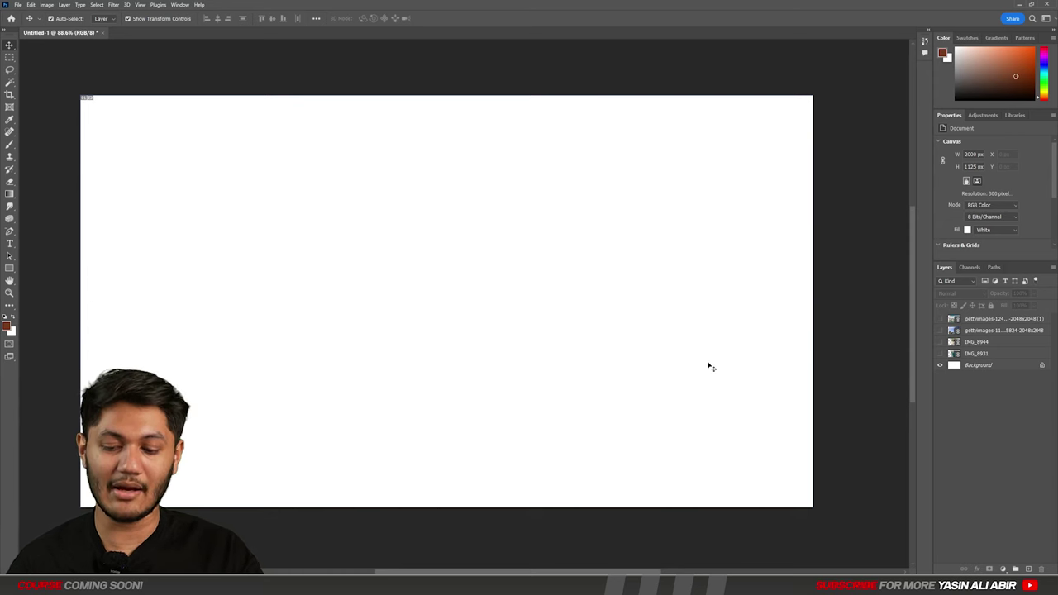
scroll(674, 395, "up", 1)
scroll(673, 389, "down", 1)
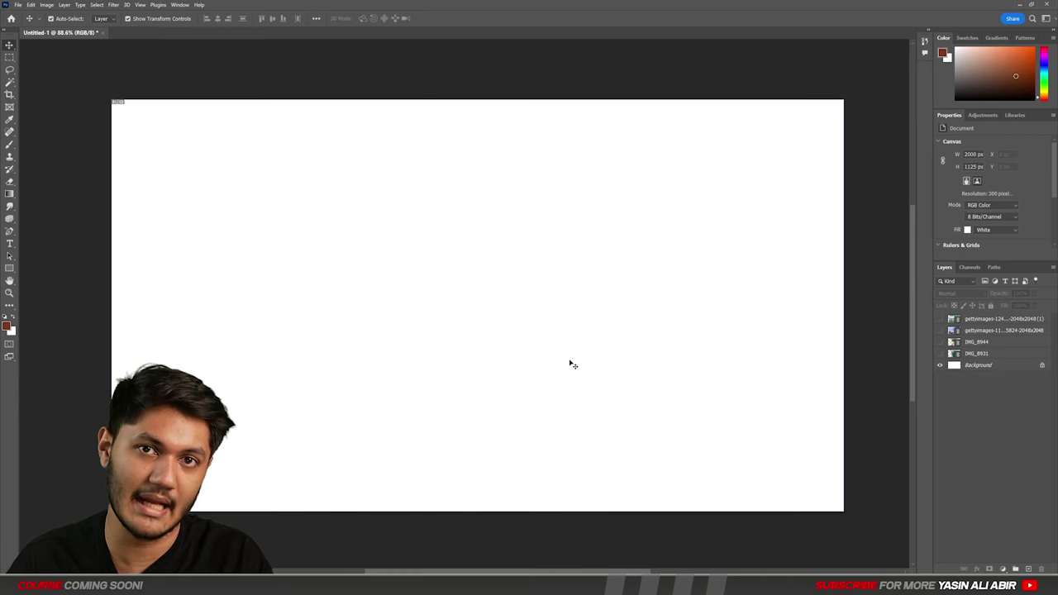
scroll(481, 269, "up", 1)
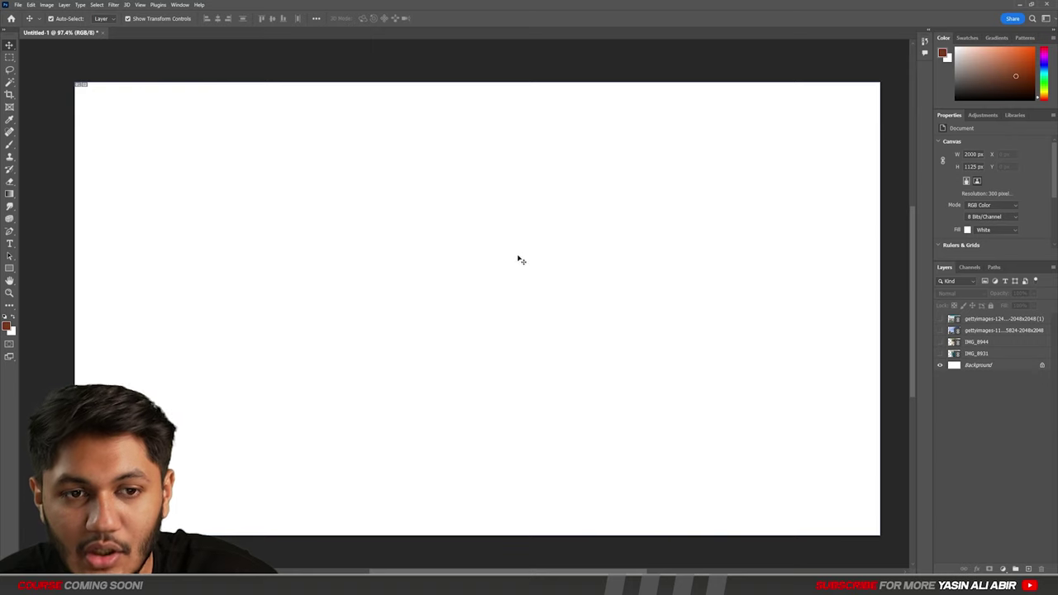
left_click_drag(595, 259, 578, 254)
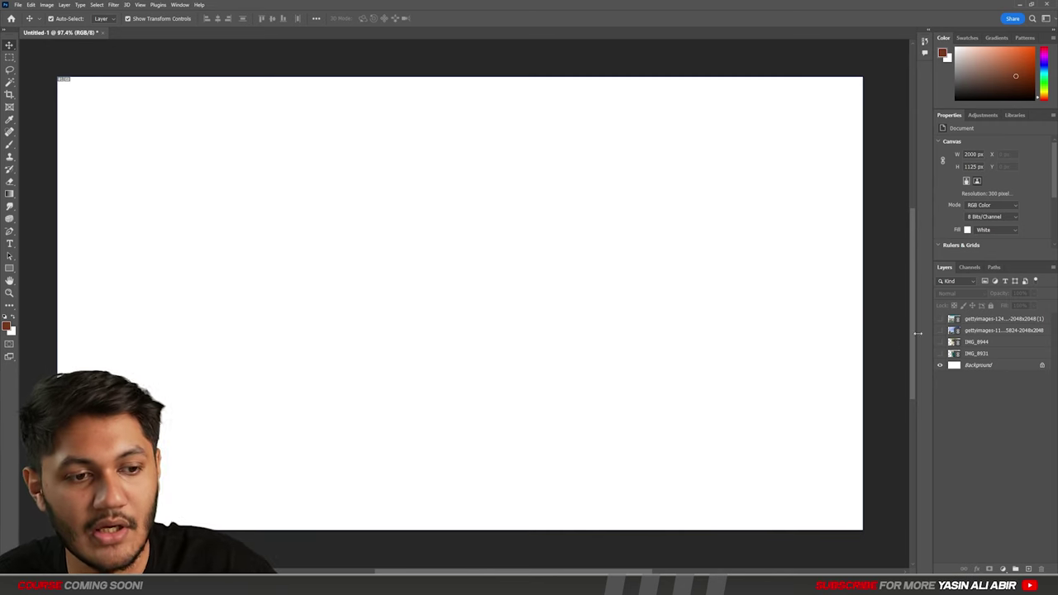
Step: Show the IMG_8931 photo of the man, enlarge it and place it over the right part of the canvas
left_click(940, 354)
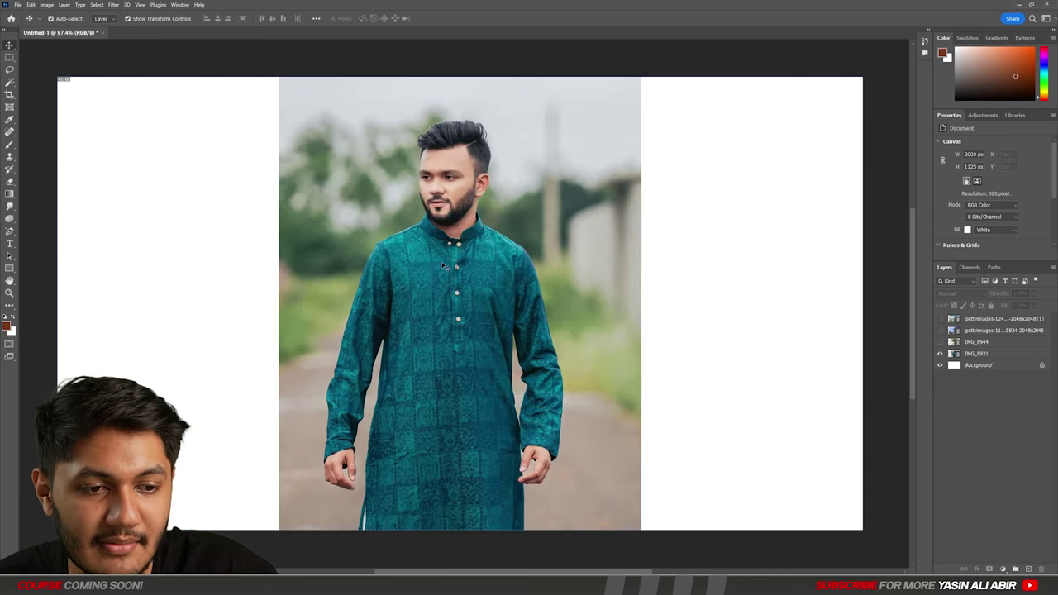
left_click(467, 234)
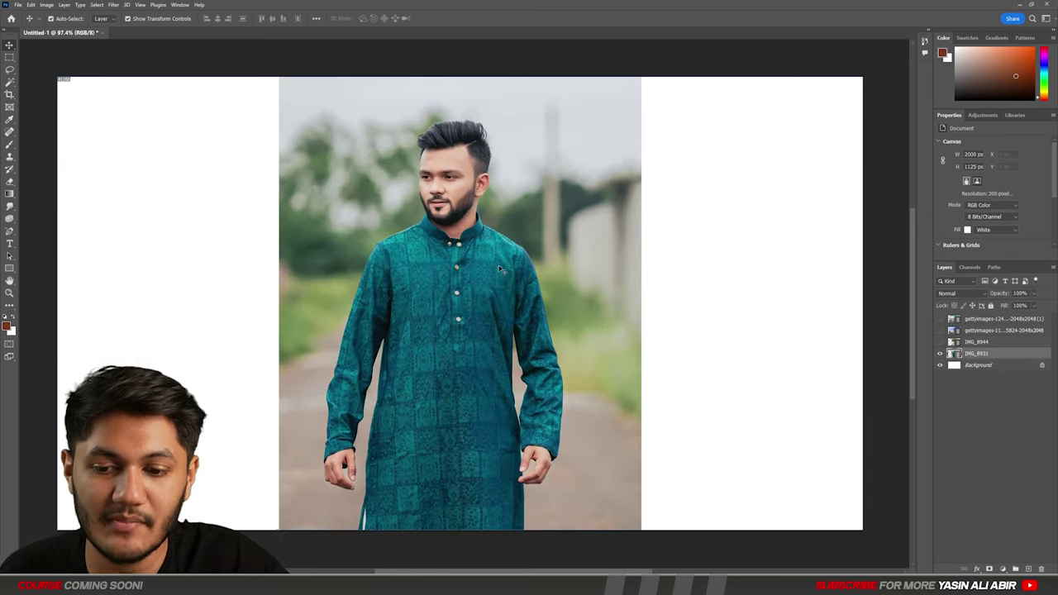
left_click_drag(642, 303, 699, 306)
left_click_drag(651, 315, 877, 338)
key("Return")
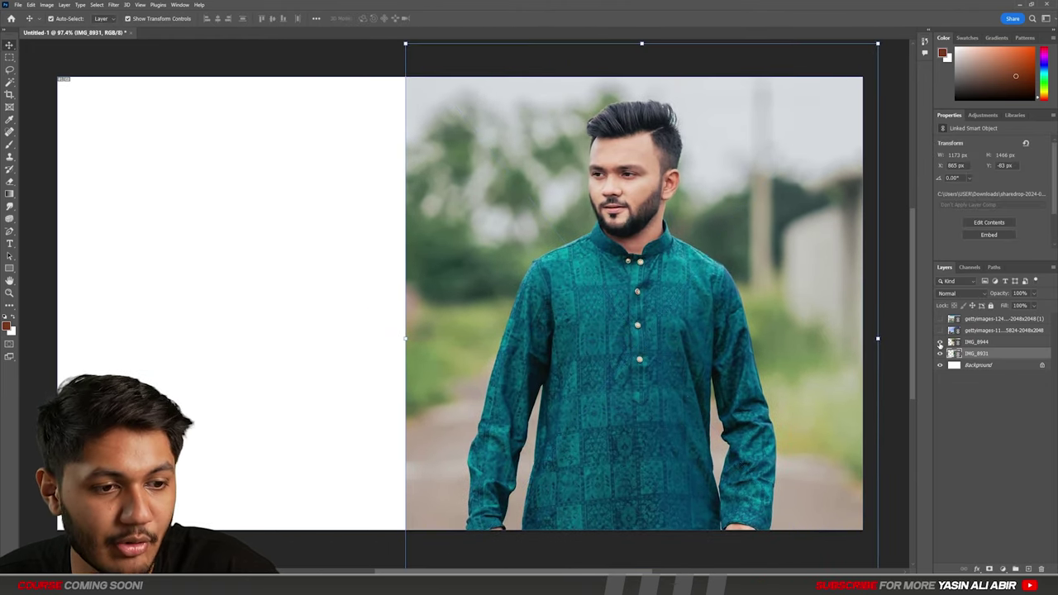
Step: Convert the IMG_8931 smart object to layers, retaining its transforms
left_click(940, 342)
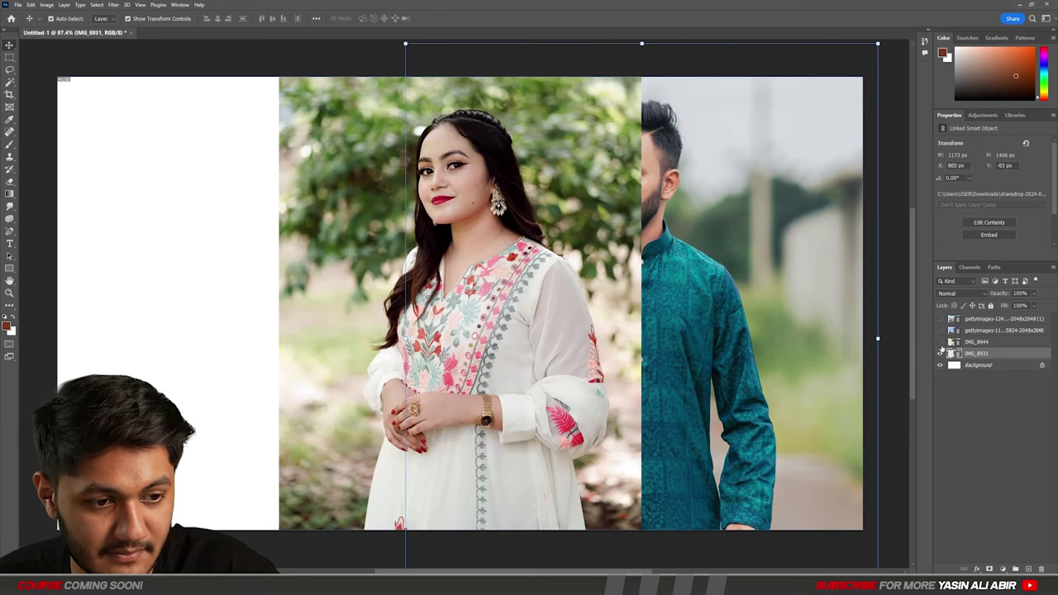
left_click(939, 343)
left_click(983, 236)
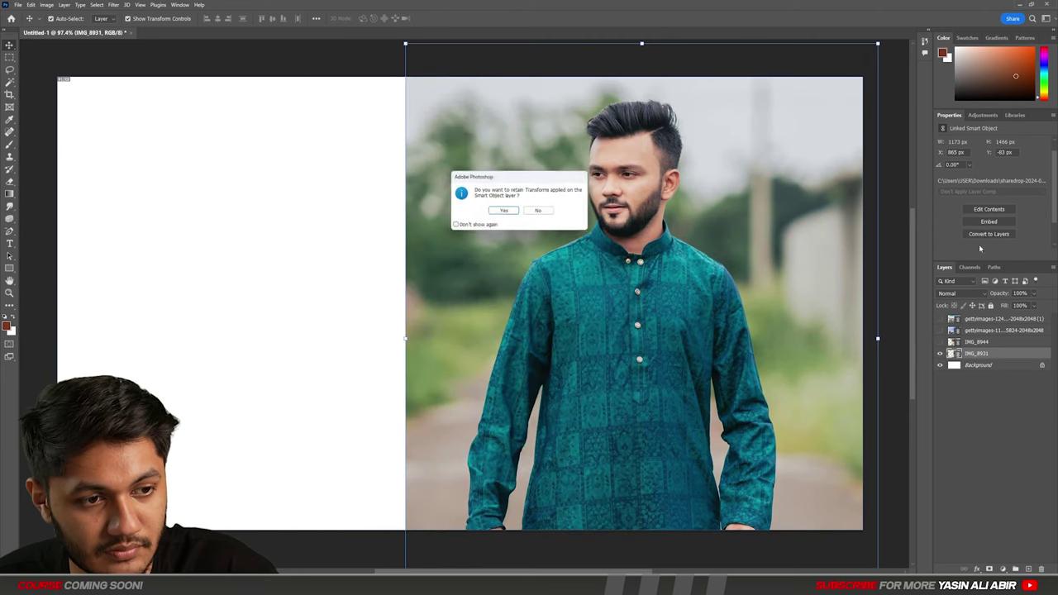
left_click(501, 212)
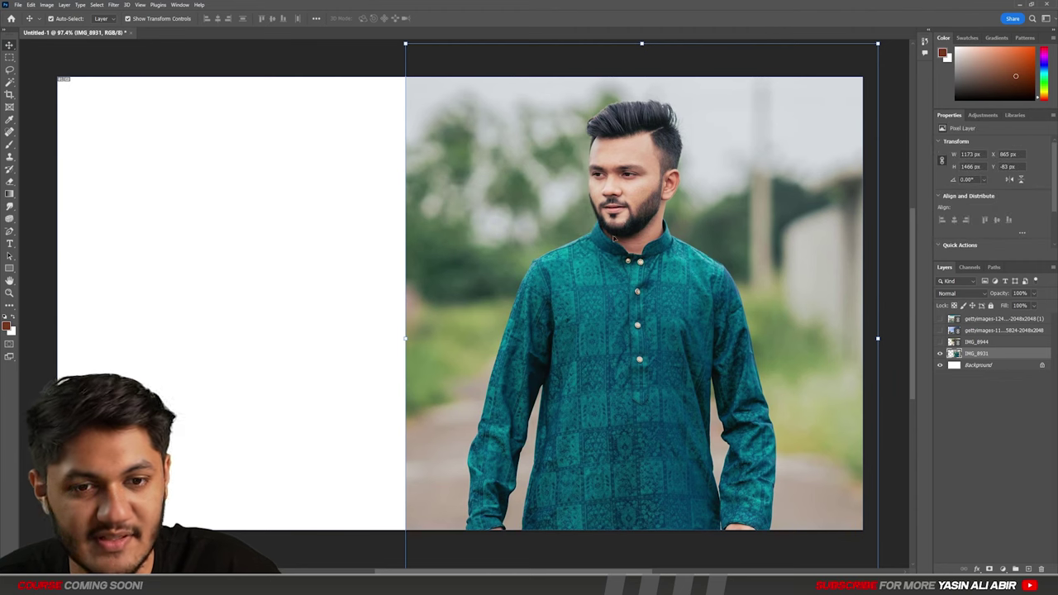
Step: Shrink the man's photo to about the canvas height near its centre and try the automatic background removal
left_click_drag(876, 336, 885, 337)
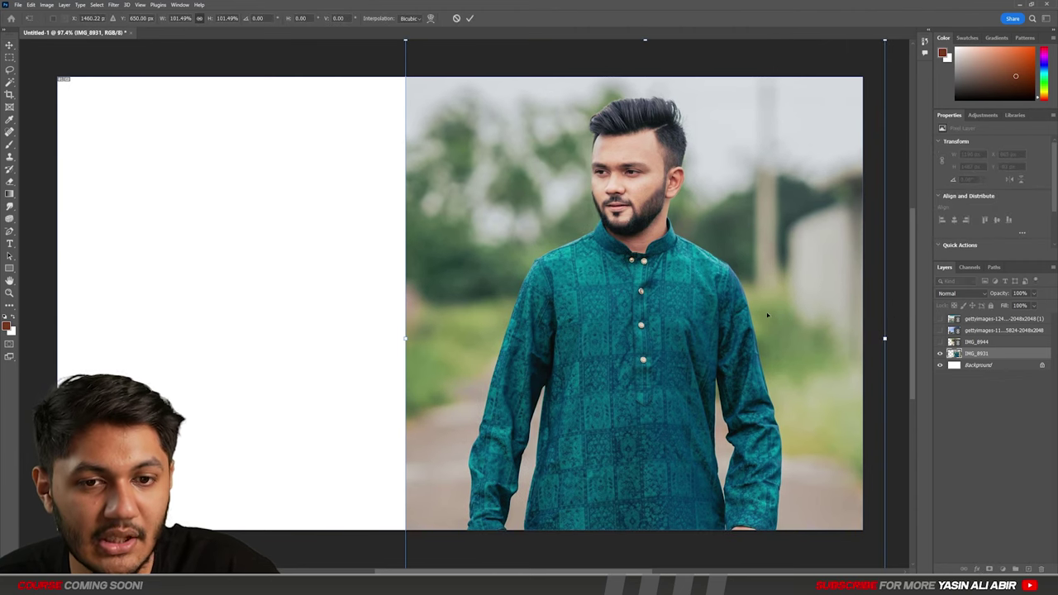
left_click_drag(767, 315, 805, 322)
left_click_drag(725, 260, 560, 209)
left_click_drag(760, 295, 654, 281)
left_click_drag(369, 132, 379, 132)
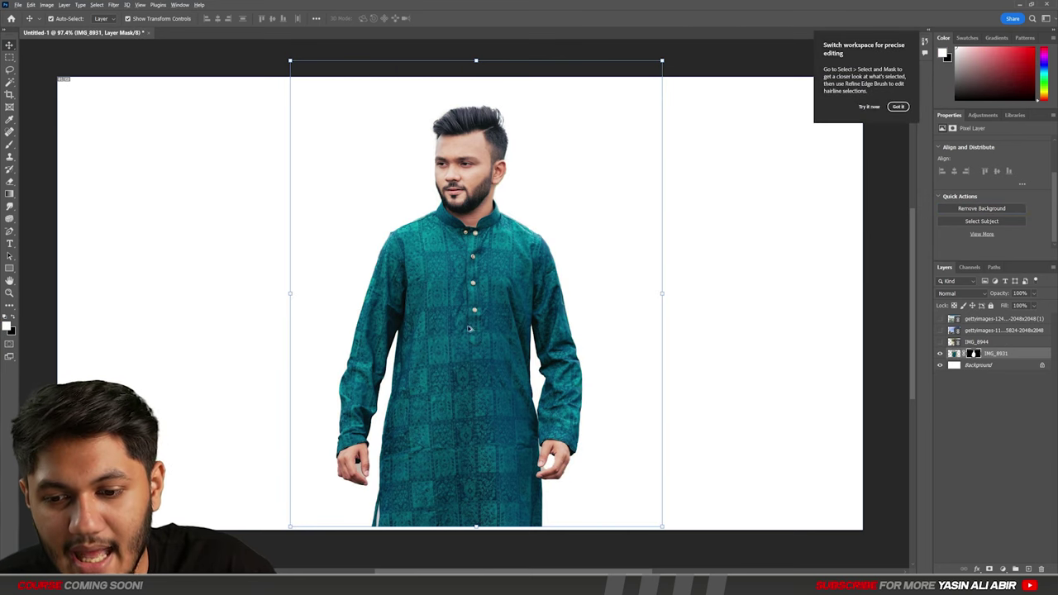
Step: Examine the cut-out edges around the man's face and collar, and undo the background removal
scroll(469, 329, "up", 3)
left_click_drag(471, 134, 485, 272)
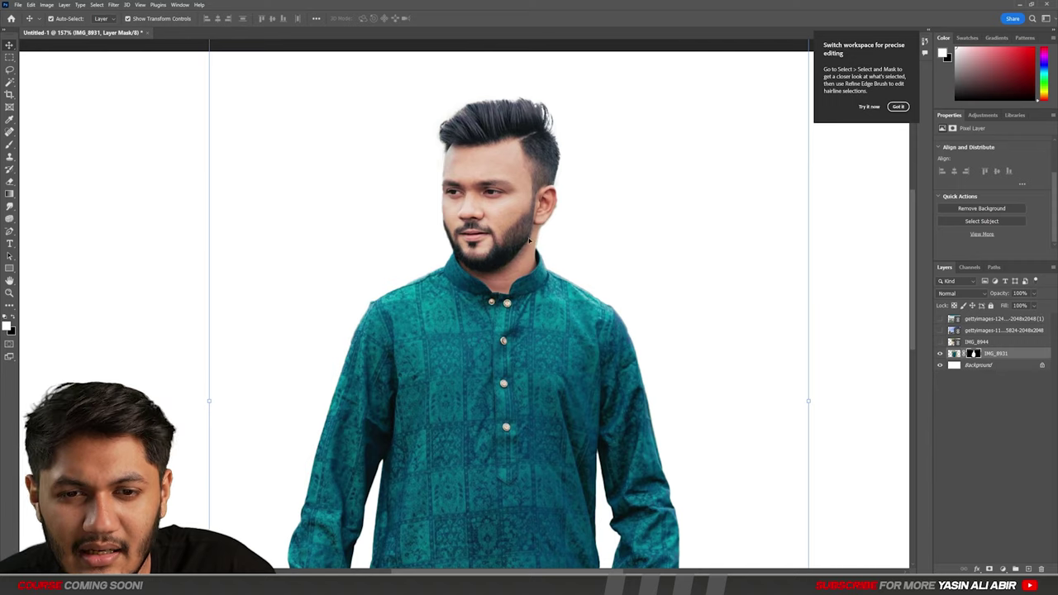
scroll(530, 240, "up", 5)
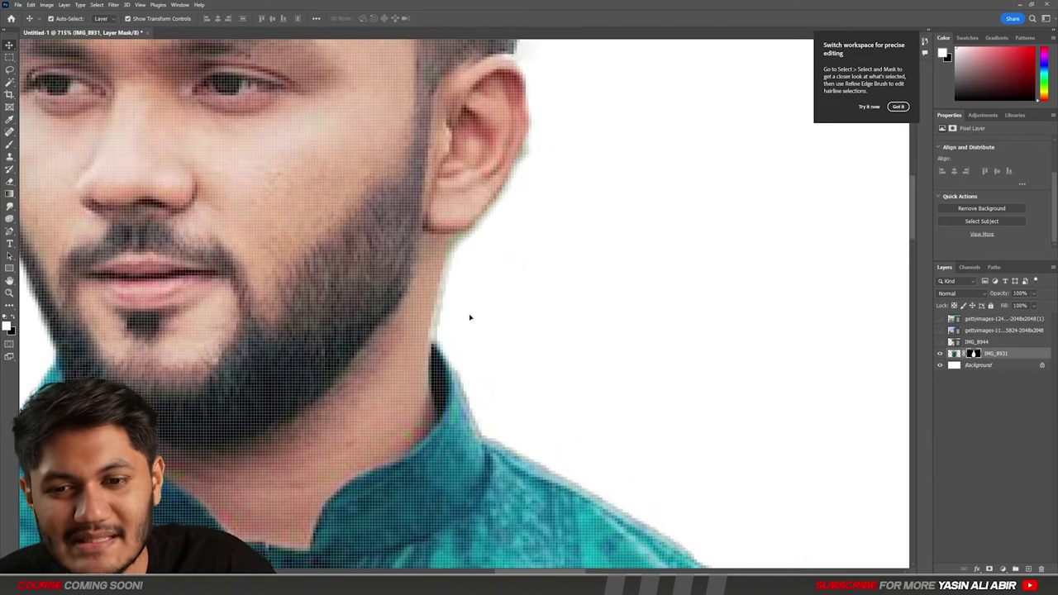
scroll(496, 215, "down", 6)
key("ctrl+z")
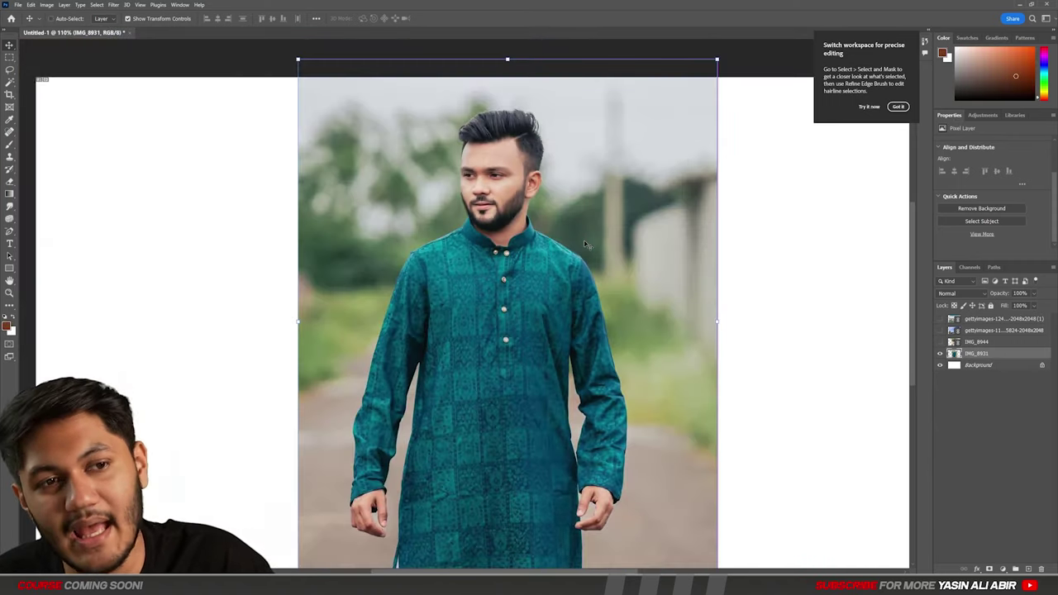
Step: Scale the man's photo to about 159% and position it over the right part of the canvas, extending below the lower edge
scroll(12, 264, "down", 2)
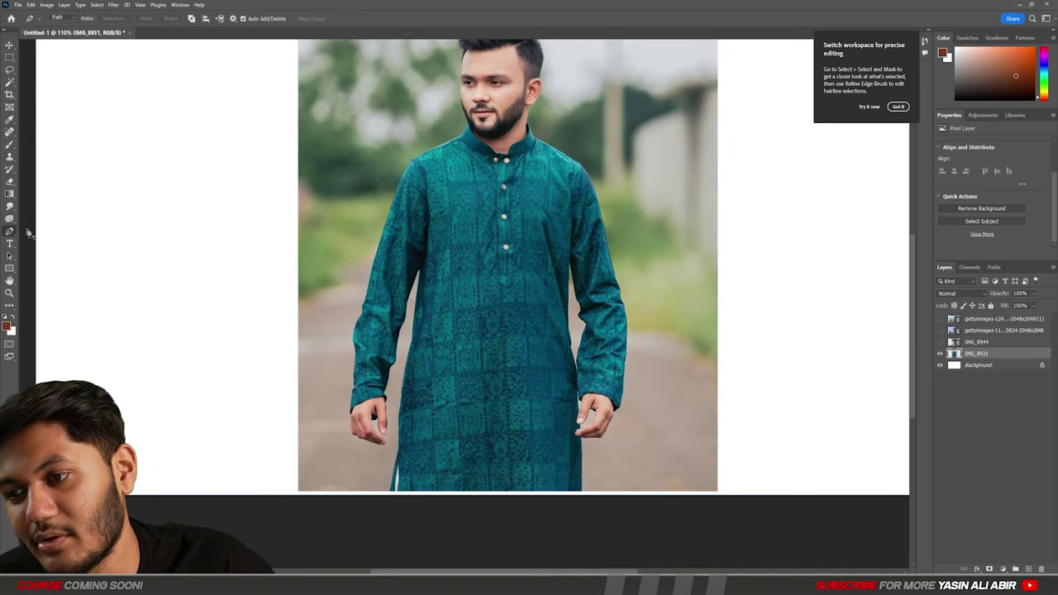
scroll(591, 348, "up", 6)
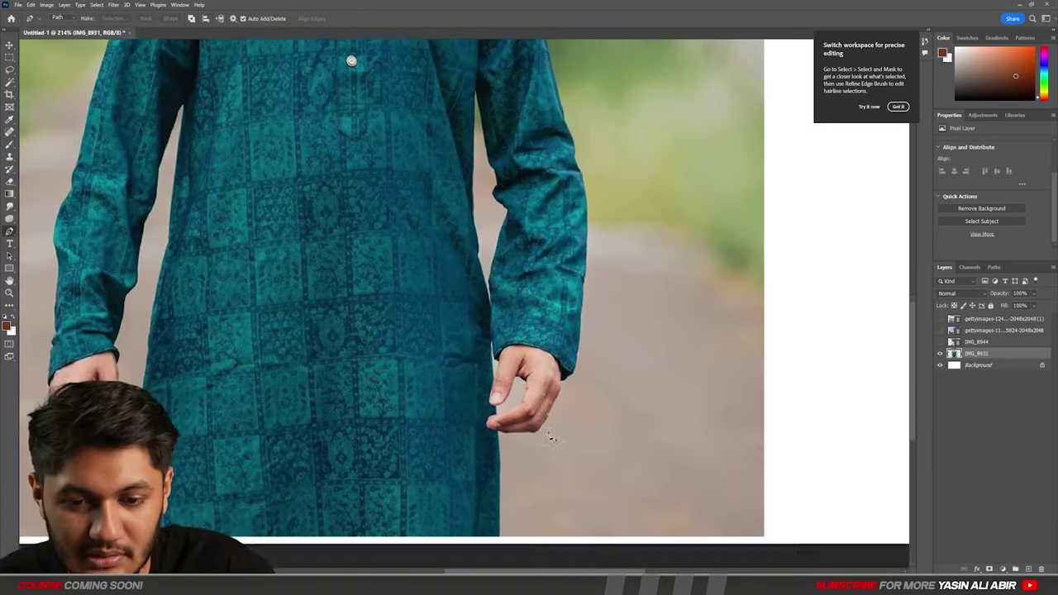
scroll(479, 427, "down", 5)
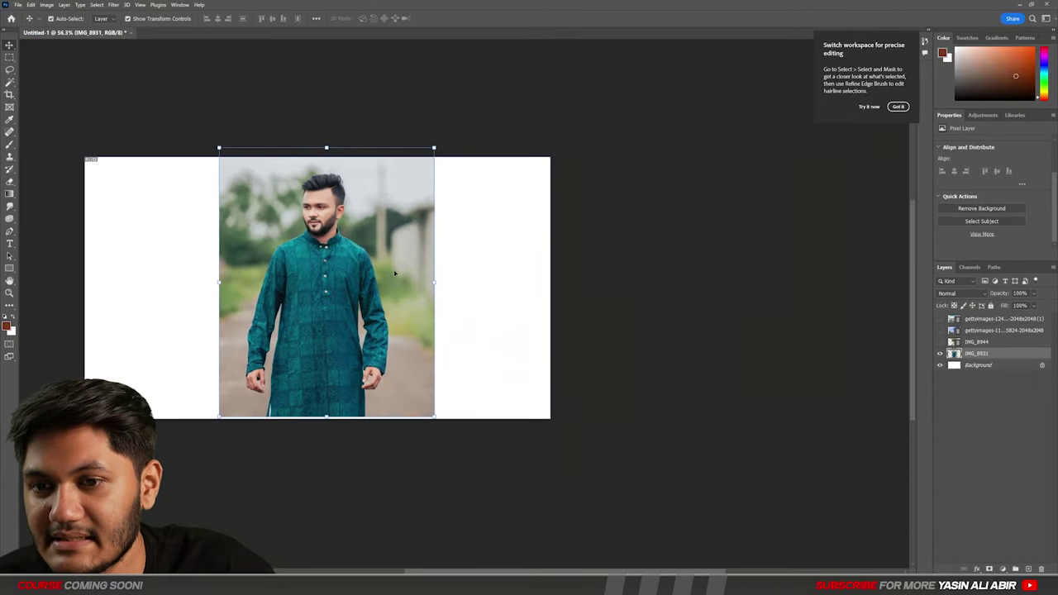
left_click_drag(472, 288, 590, 347)
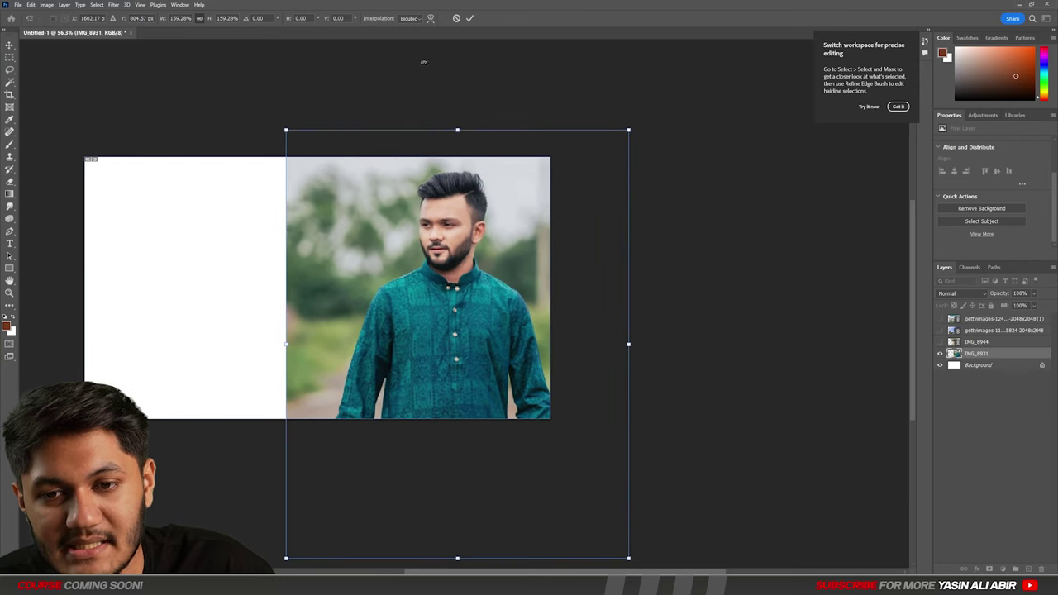
left_click(468, 21)
scroll(496, 304, "up", 1)
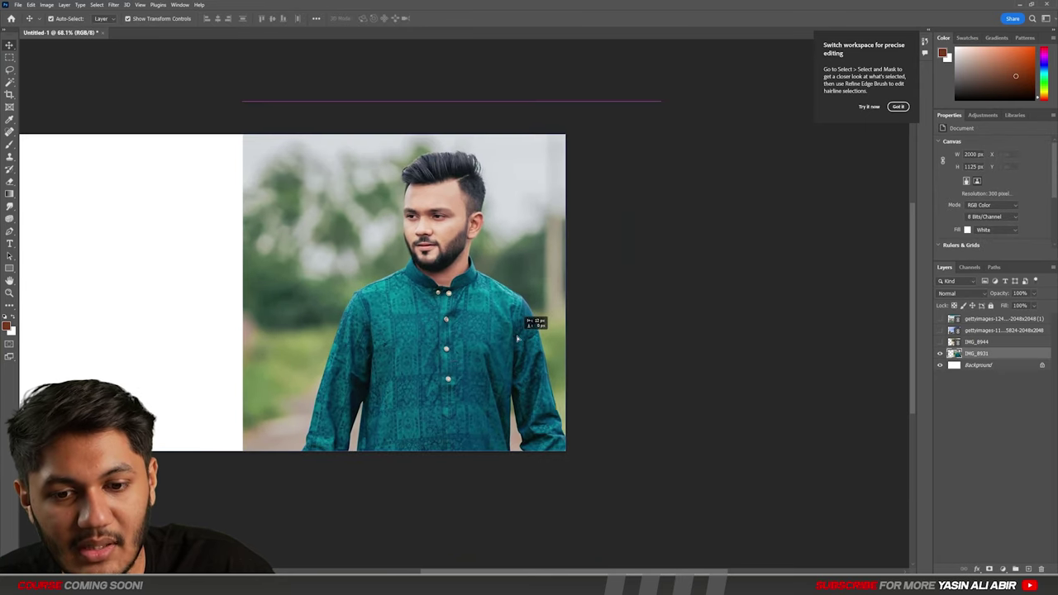
left_click_drag(510, 339, 510, 339)
scroll(268, 336, "down", 2)
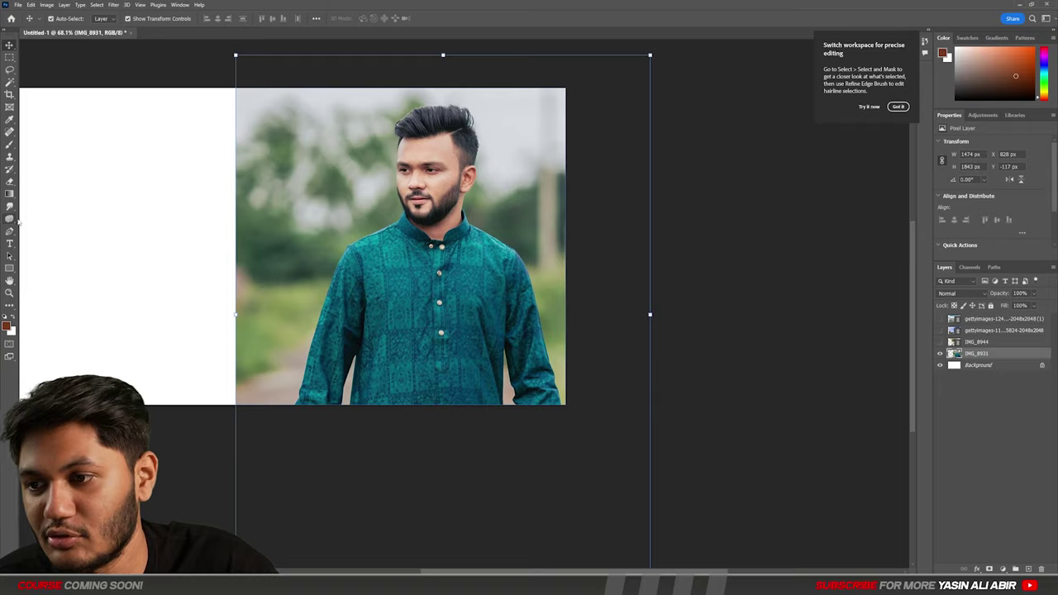
Step: Start a Pen tool path at the canvas's lower edge, tracing the gap between the man's torso and sleeve and the sleeve's outer edge
scroll(456, 455, "up", 10)
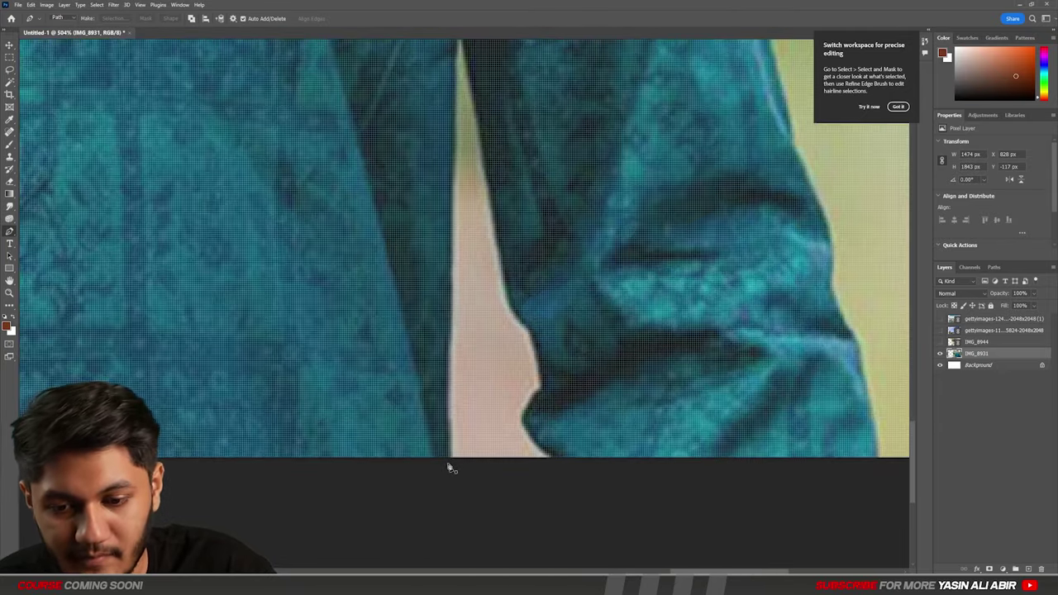
left_click(447, 465)
left_click_drag(403, 282, 446, 402)
left_click(503, 157)
left_click(470, 229)
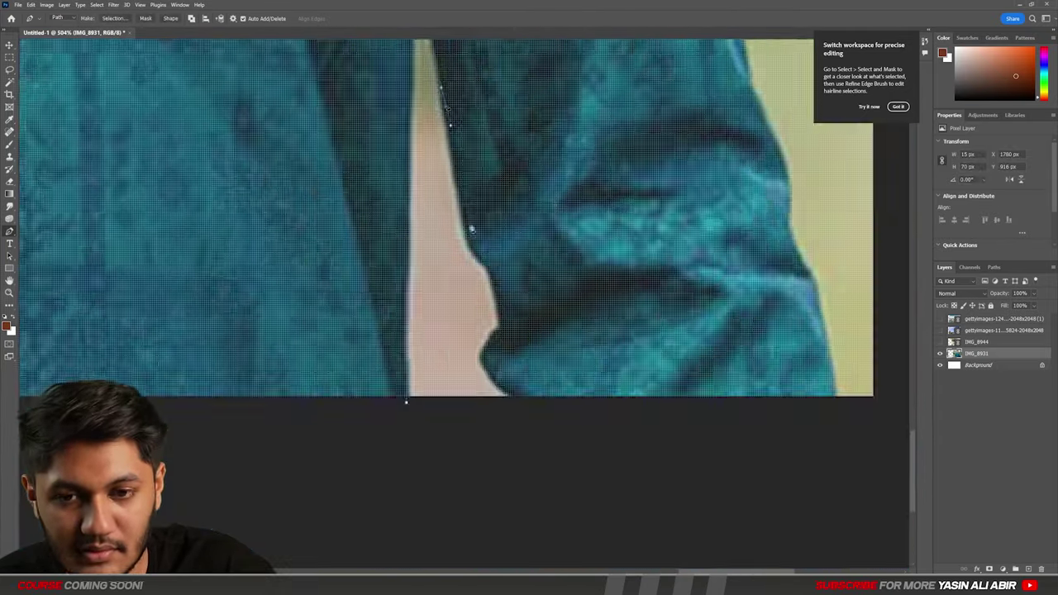
left_click(501, 295)
left_click(518, 402)
left_click(581, 430)
left_click(697, 174)
Step: Continue the path over the man's shoulder, collar, ear, hair and face, down the other sleeve to the canvas's lower edge
scroll(454, 306, "up", 15)
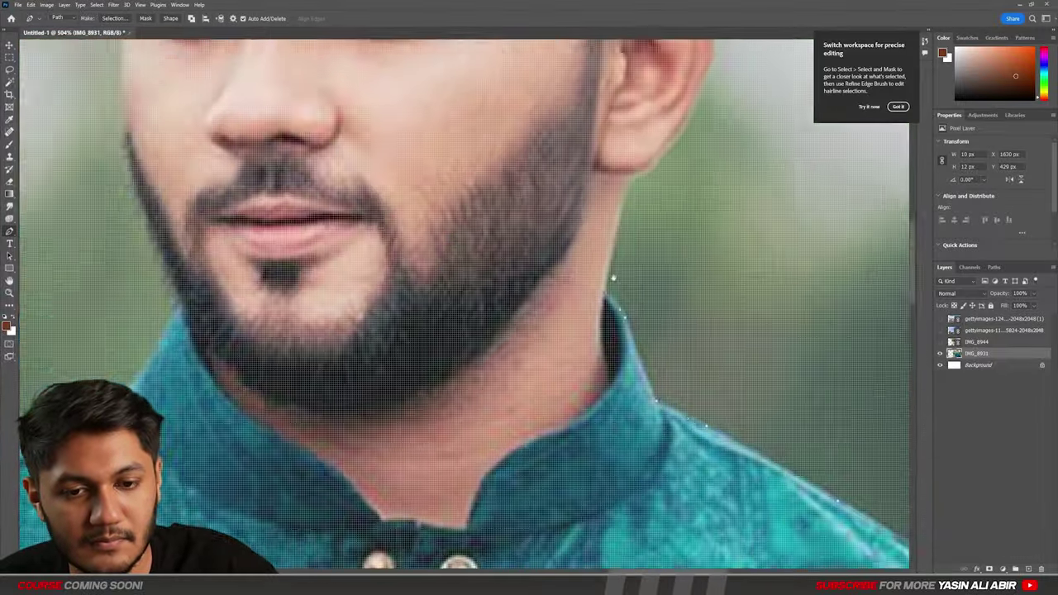
scroll(559, 281, "down", 15)
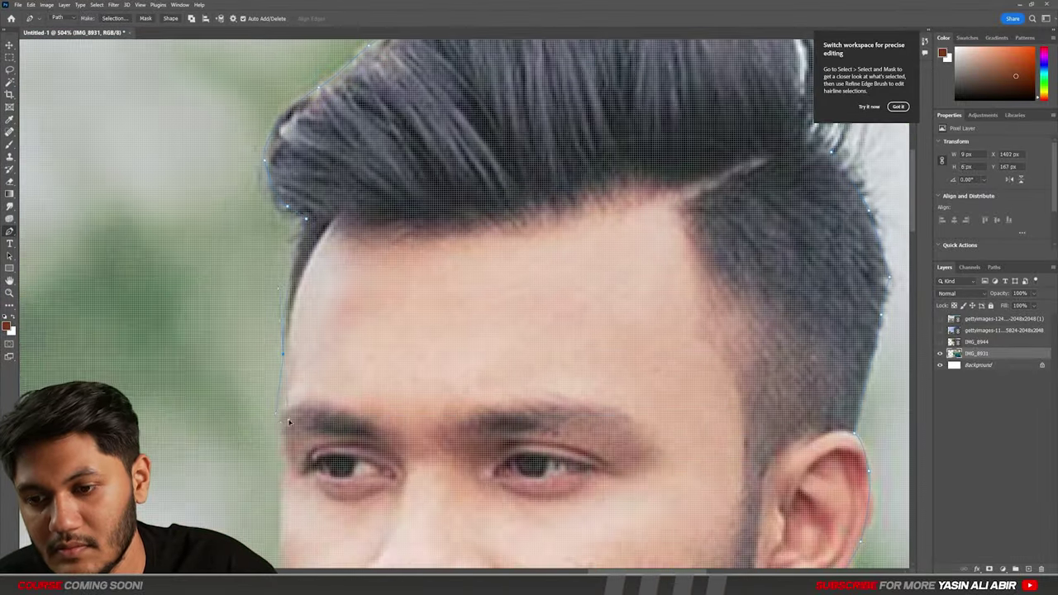
scroll(351, 368, "down", 10)
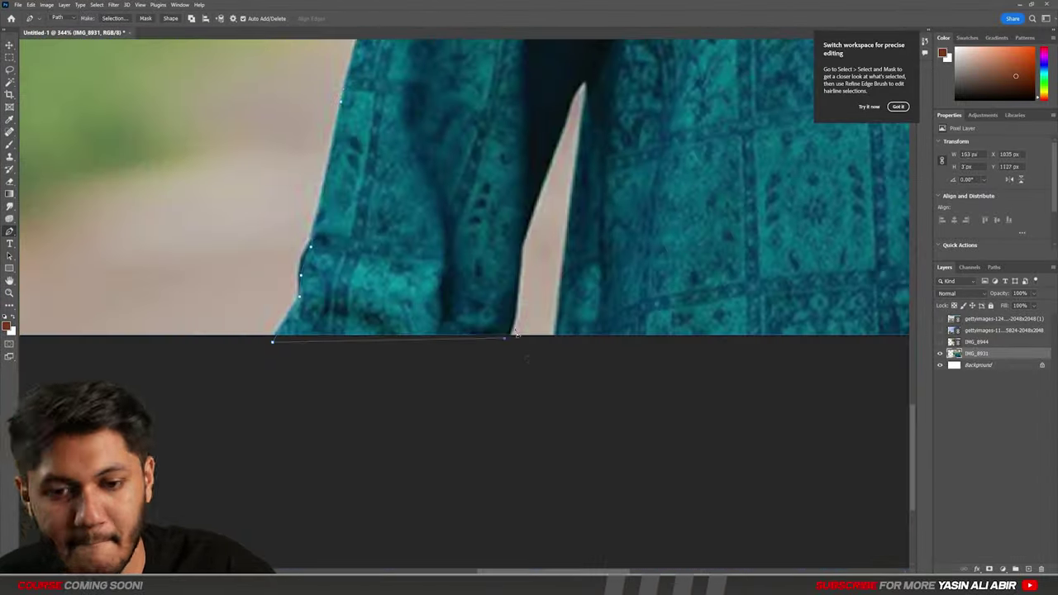
Step: Refine the man's selection around the hair in Select and Mask, using 94% overlay opacity, and output it to a new layer
key("ctrl+0")
key("ctrl+alt+r")
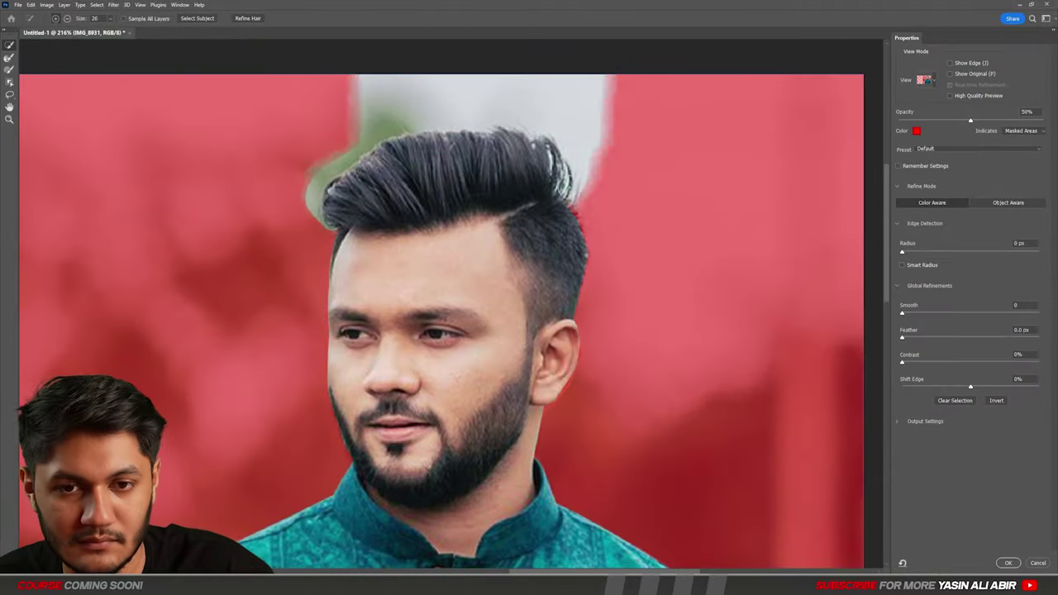
scroll(589, 235, "down", 5)
key("ctrl+0")
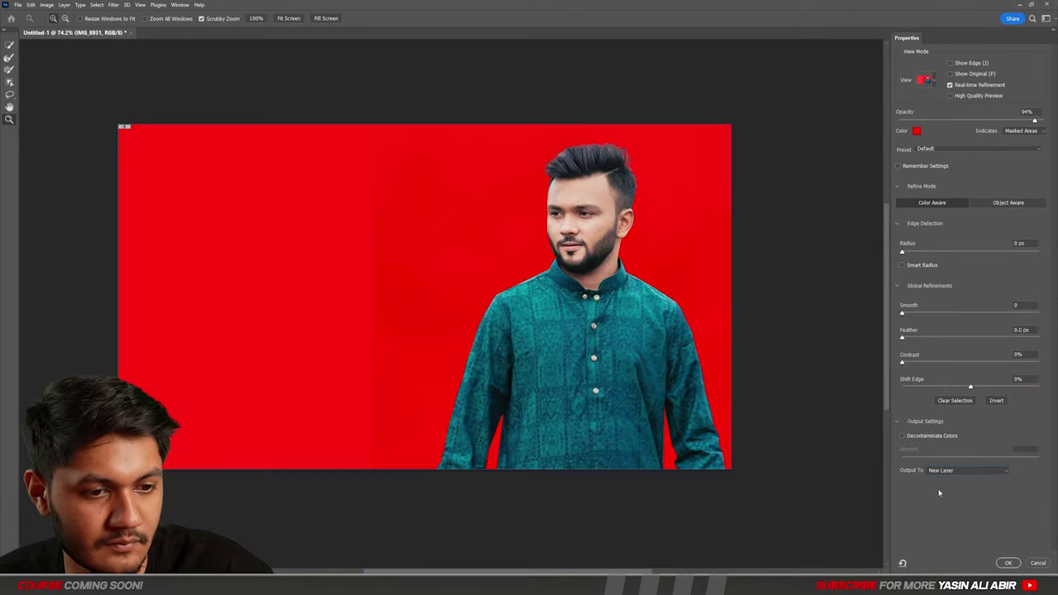
left_click(1008, 563)
left_click(835, 316)
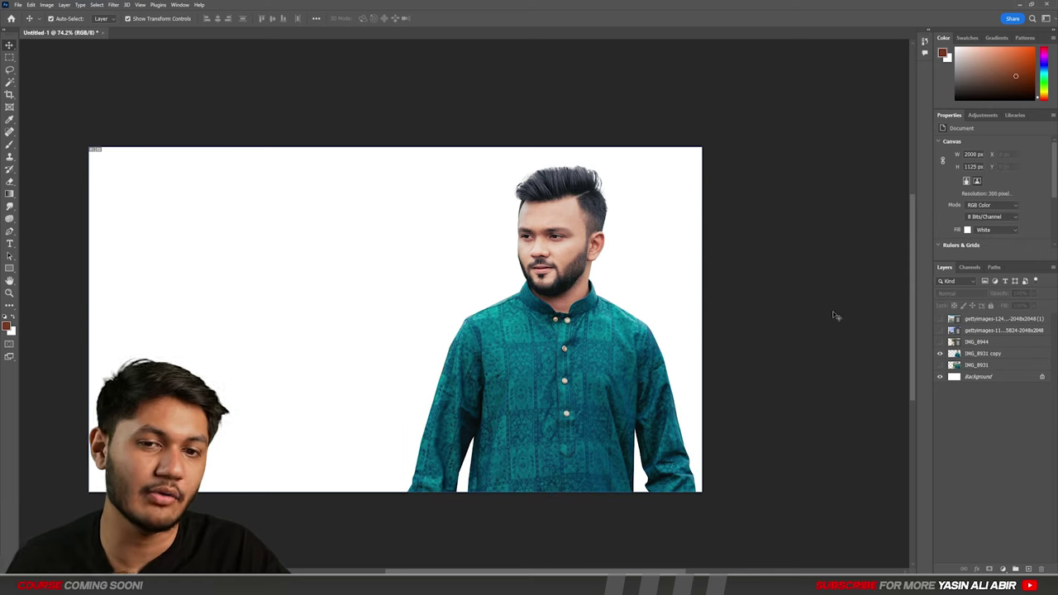
Step: Show the IMG_8944 photo of the woman and convert its smart object to layers
left_click(940, 341)
left_click(976, 341)
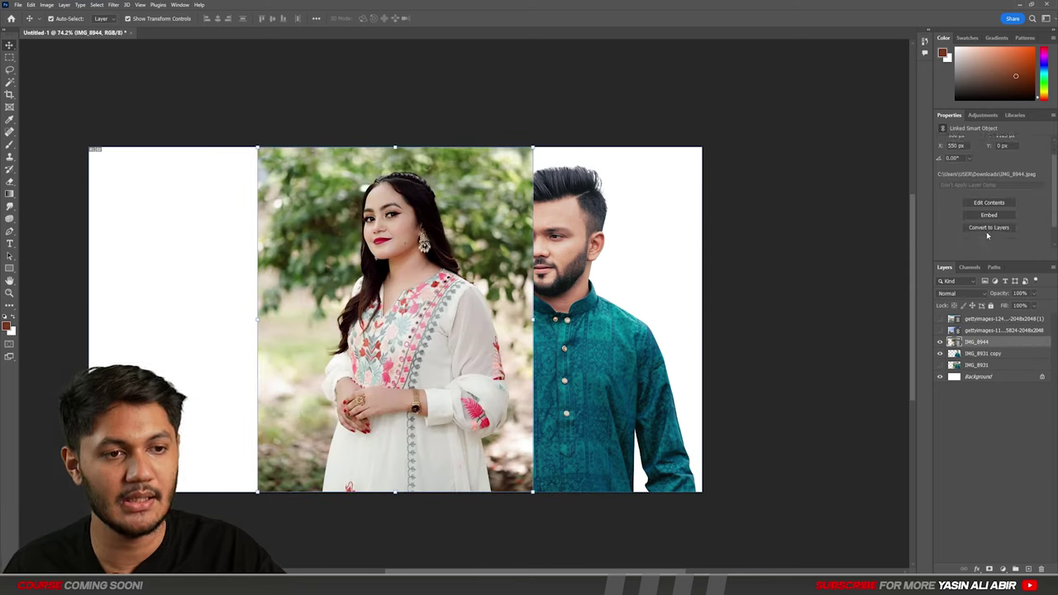
left_click(986, 234)
scroll(644, 195, "down", 4)
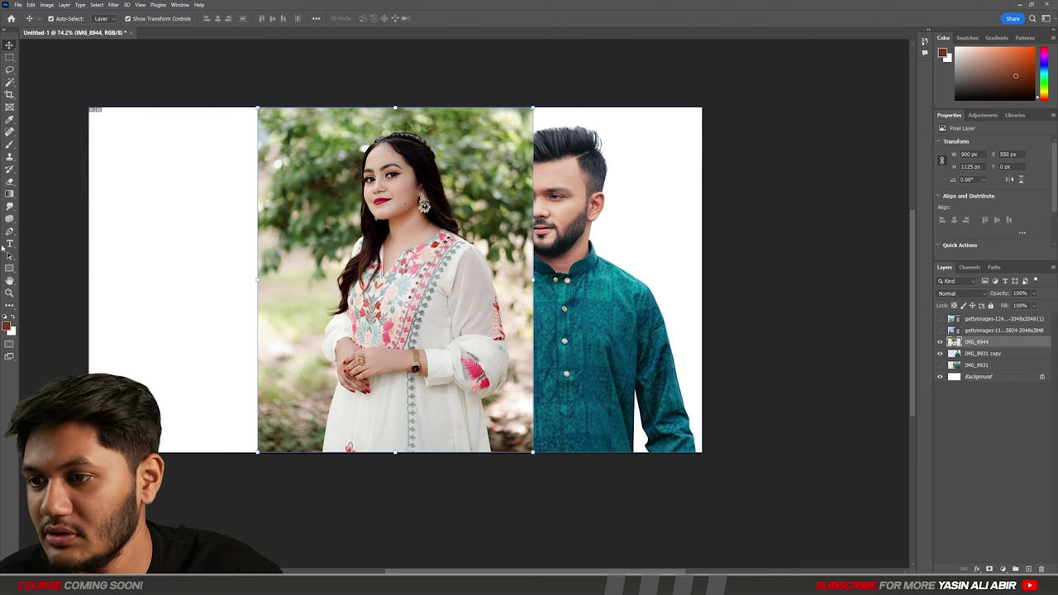
Step: Start a Pen tool path at the canvas's lower edge, tracing the woman's dress and the outer curve of her gathered sleeve
left_click(9, 232)
scroll(380, 400, "up", 8)
scroll(597, 446, "up", 3)
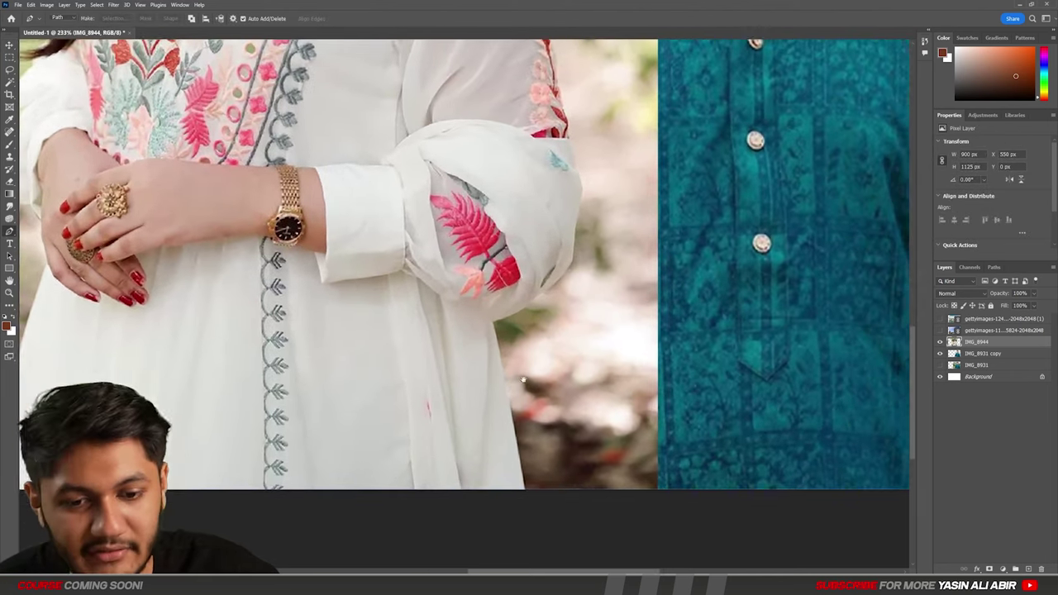
scroll(489, 376, "up", 3)
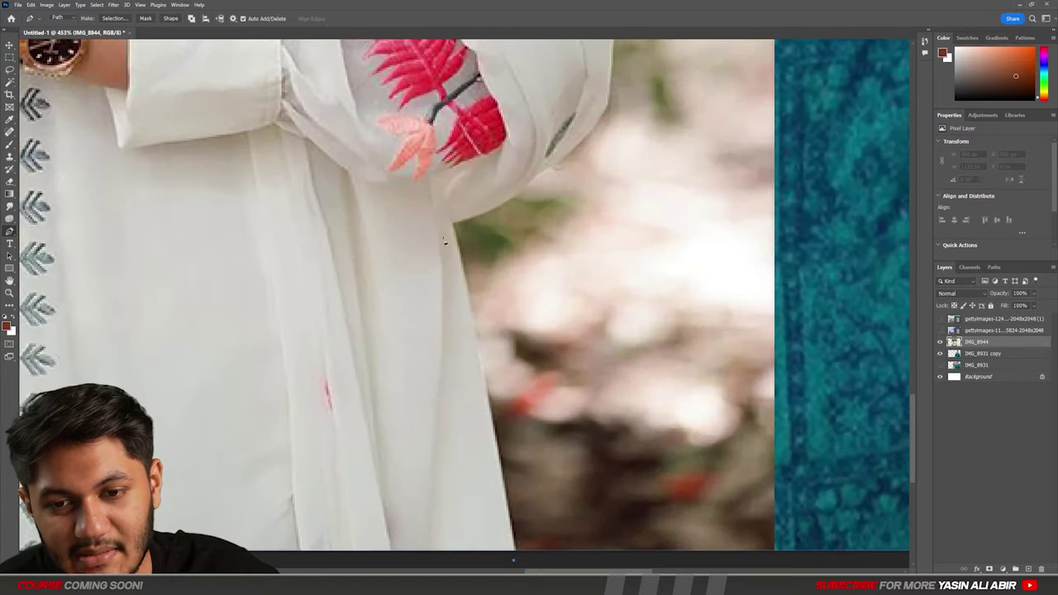
left_click(451, 227)
scroll(451, 226, "up", 3)
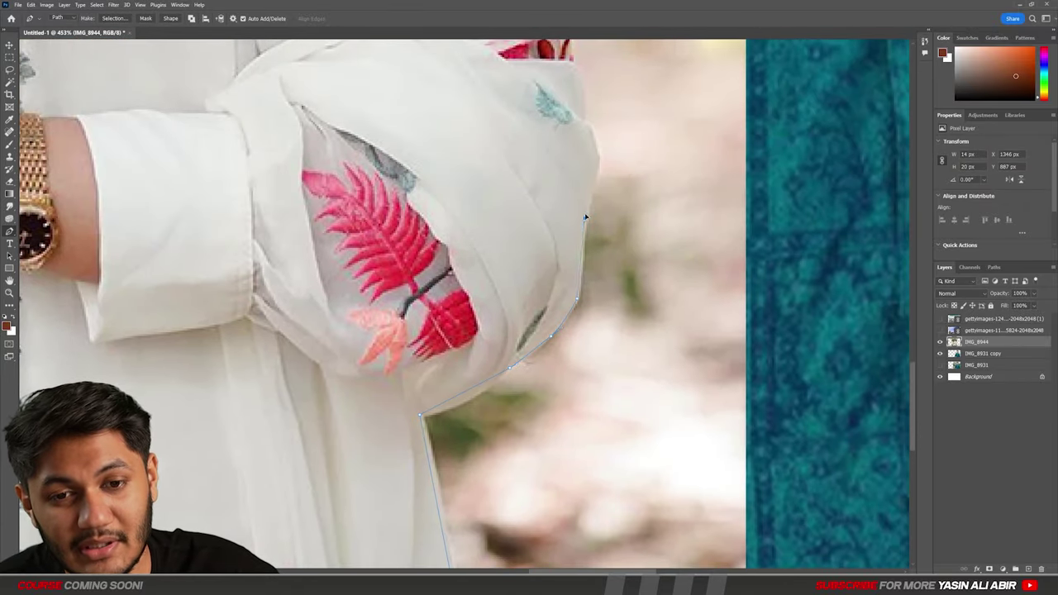
left_click_drag(585, 217, 593, 196)
left_click_drag(592, 196, 571, 345)
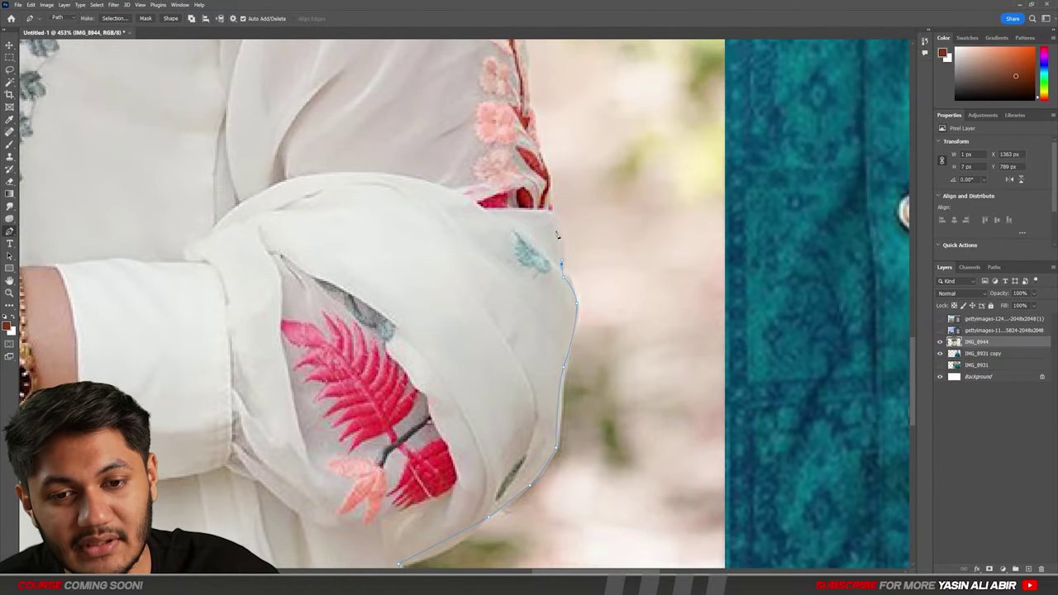
Step: Continue the path over the woman's shoulder, hair and face, down past her other sleeve and hands to the dress's lower edge
scroll(554, 211, "up", 15)
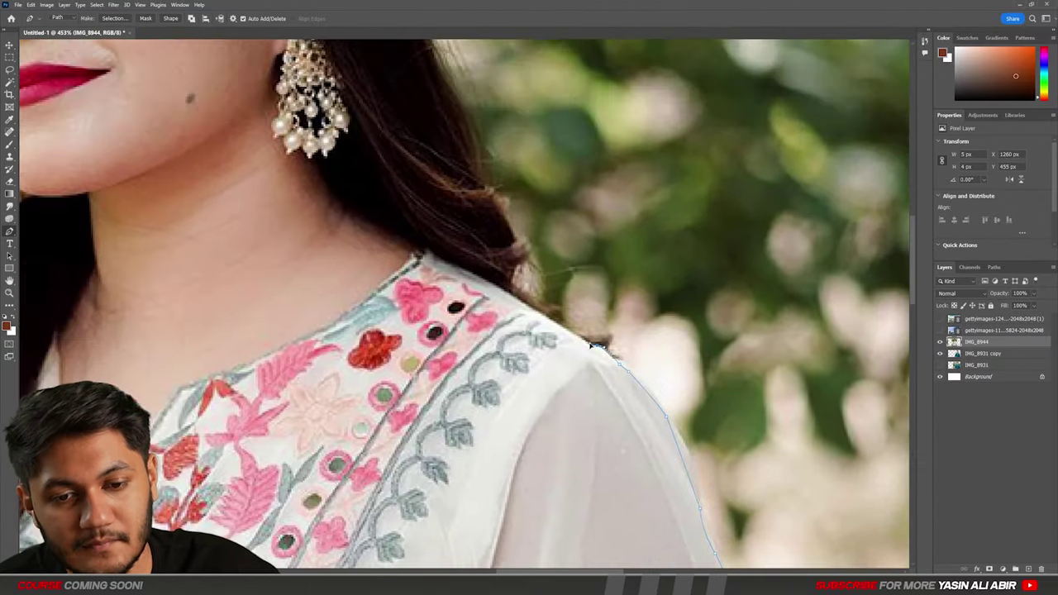
scroll(521, 204, "up", 3)
scroll(408, 276, "down", 12)
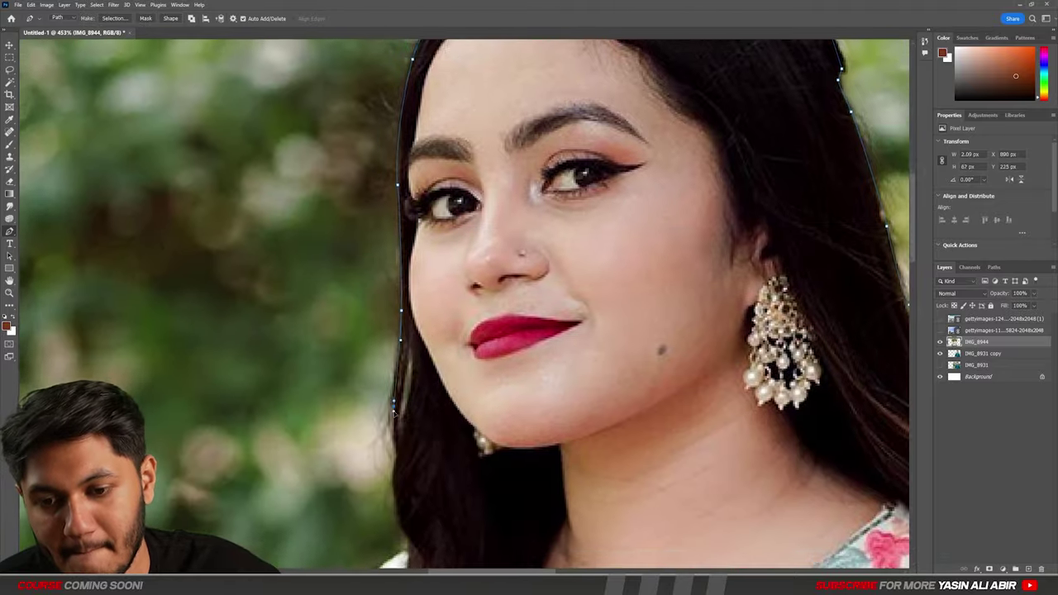
scroll(409, 276, "down", 15)
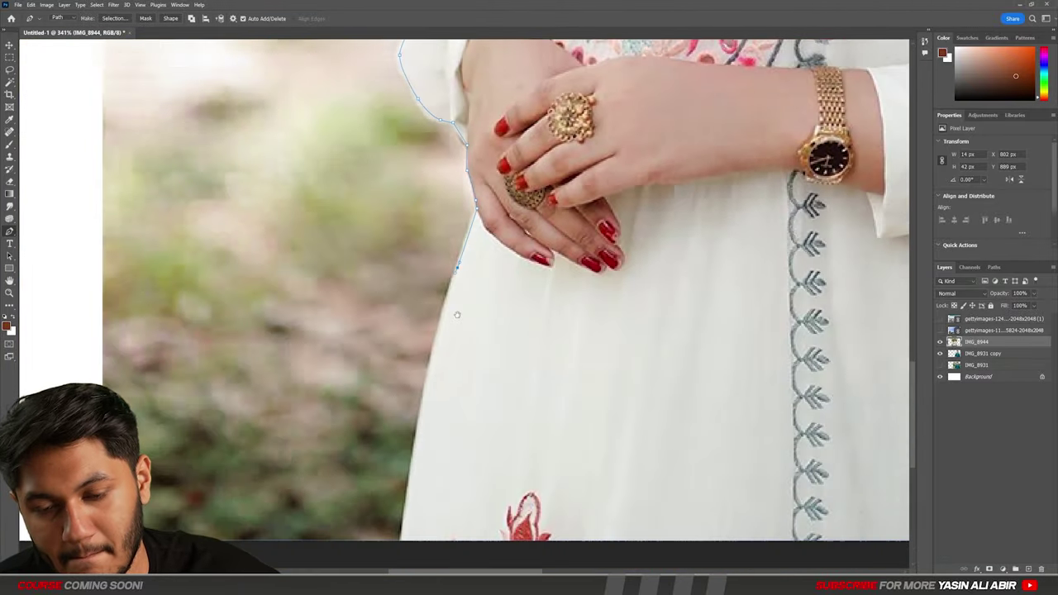
Step: Turn the woman's path into a selection, refine its hair edges in Select and Mask, and output it to a new layer
key("ctrl+0")
key("ctrl+Return")
key("ctrl+alt+r")
left_click(9, 57)
scroll(451, 298, "up", 5)
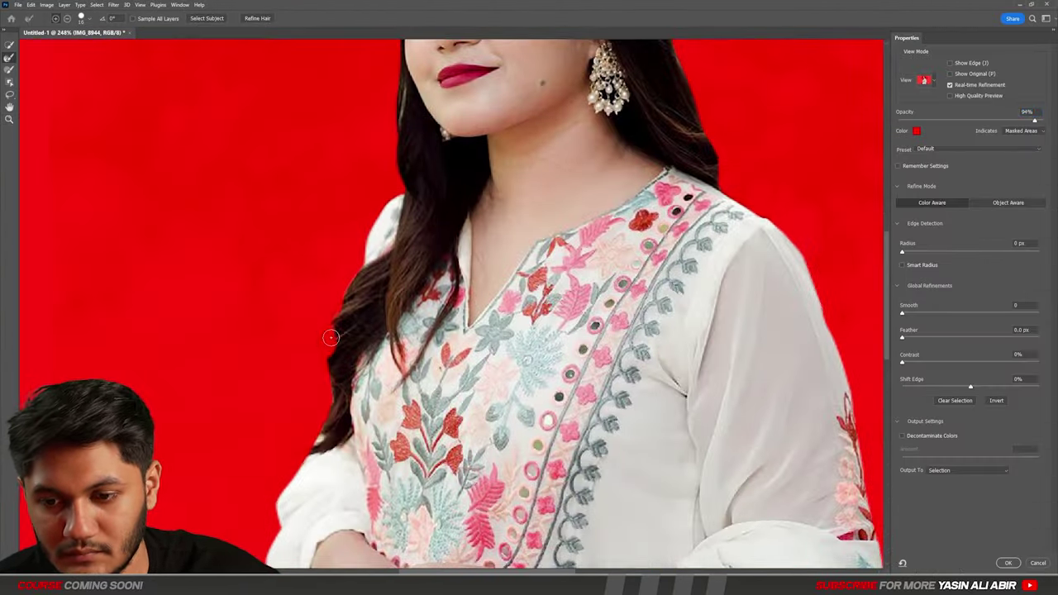
scroll(329, 469, "up", 5)
left_click(967, 470)
left_click(963, 492)
left_click(1007, 563)
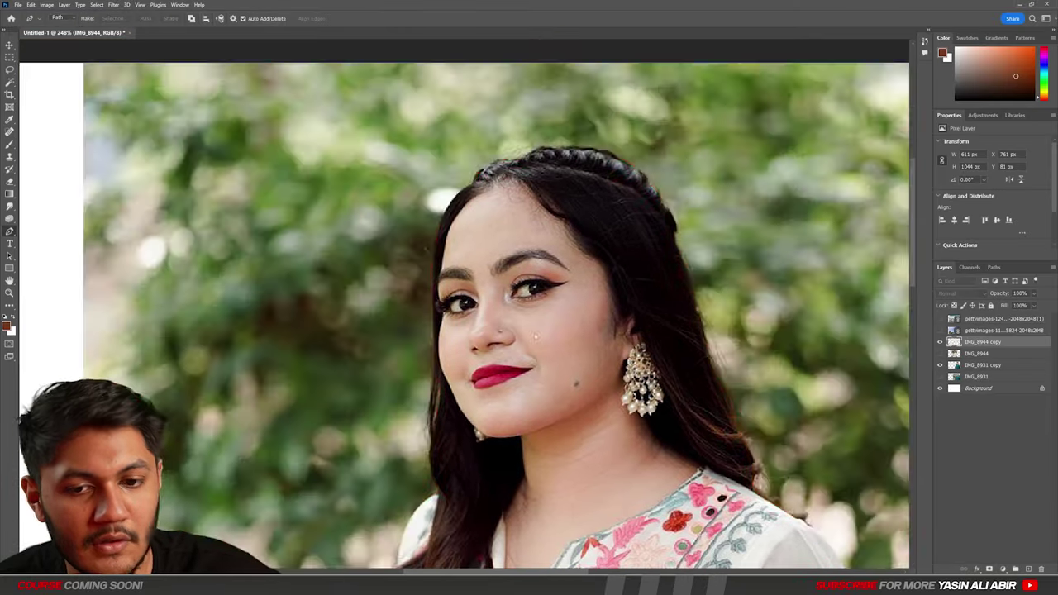
Step: Move the woman's cutout layer beneath the man's cutout layer in the stacking order
scroll(500, 295, "down", 5)
scroll(444, 250, "down", 5)
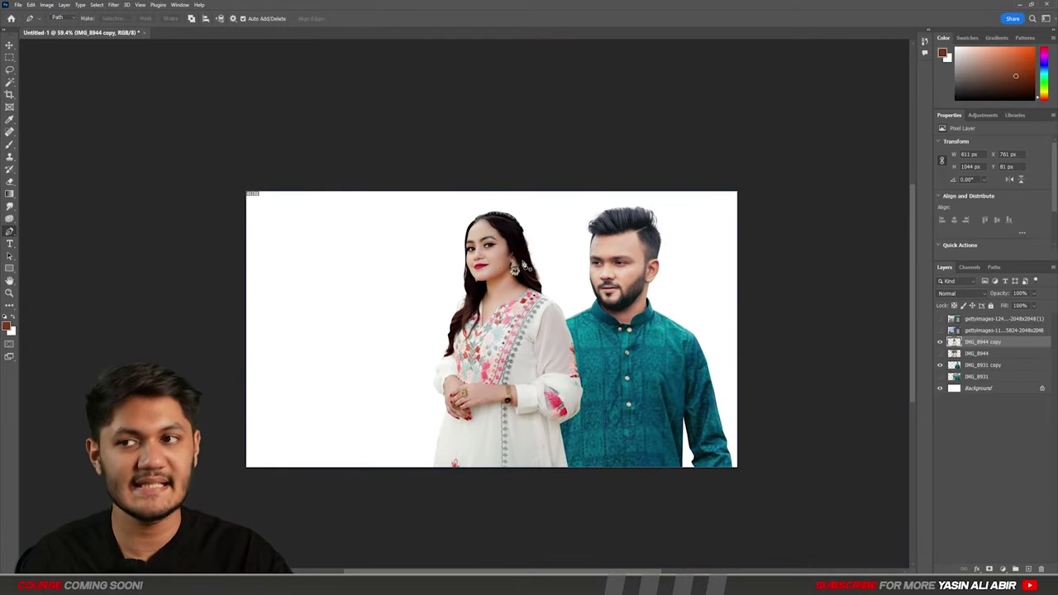
left_click(9, 46)
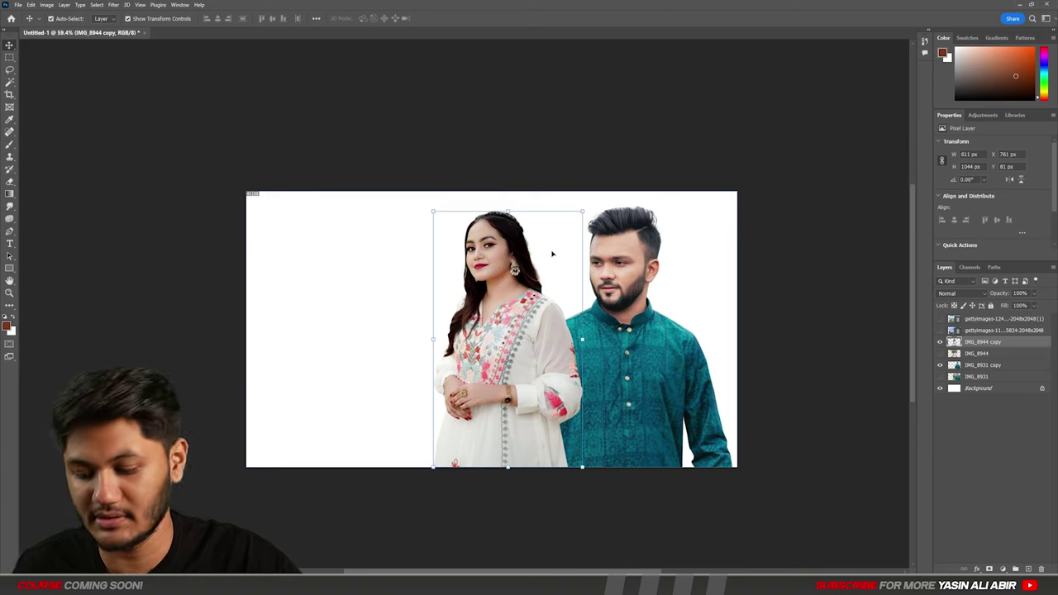
scroll(607, 269, "up", 5)
scroll(502, 260, "down", 2)
scroll(496, 254, "down", 2)
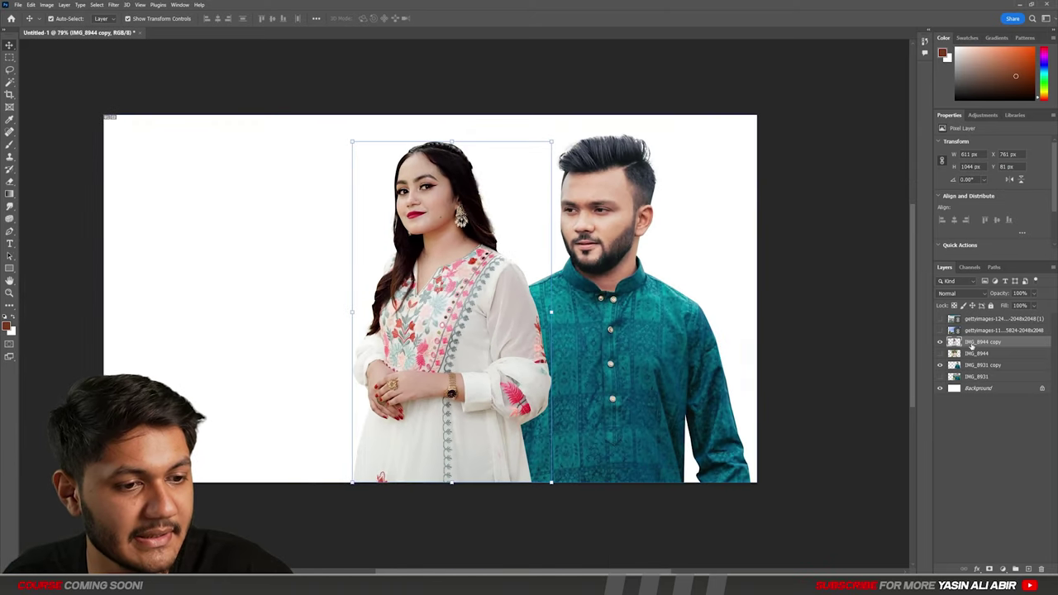
left_click_drag(972, 345, 975, 370)
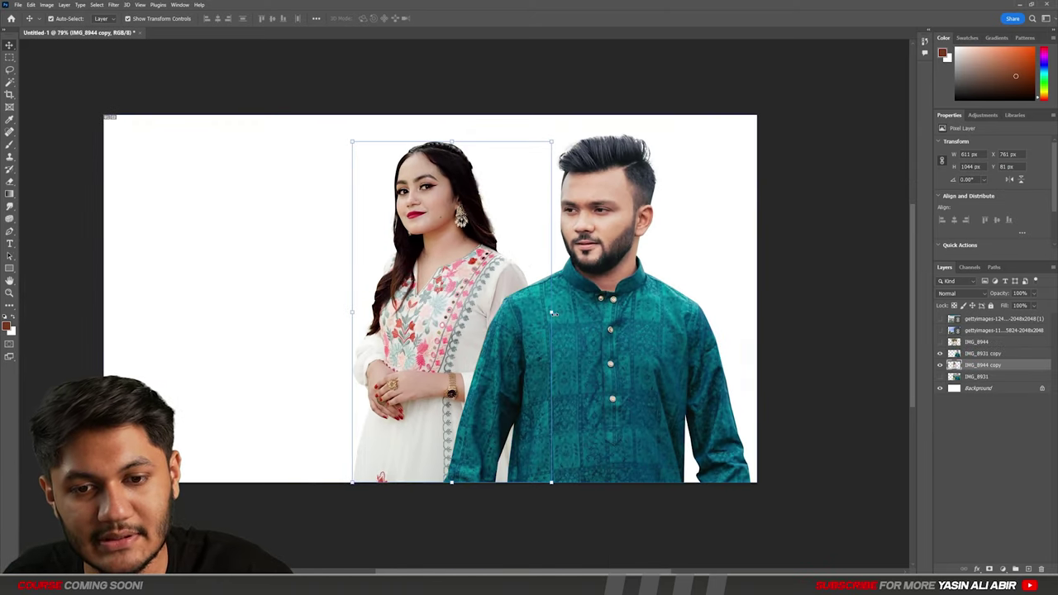
Step: Shift the woman's cutout closer behind the man and scale it to 604 x 1033 px
mouse_move(551, 312)
left_mouse_down()
mouse_move(581, 327)
mouse_move(558, 324)
left_mouse_up()
left_click_drag(546, 325, 571, 325)
left_click(470, 18)
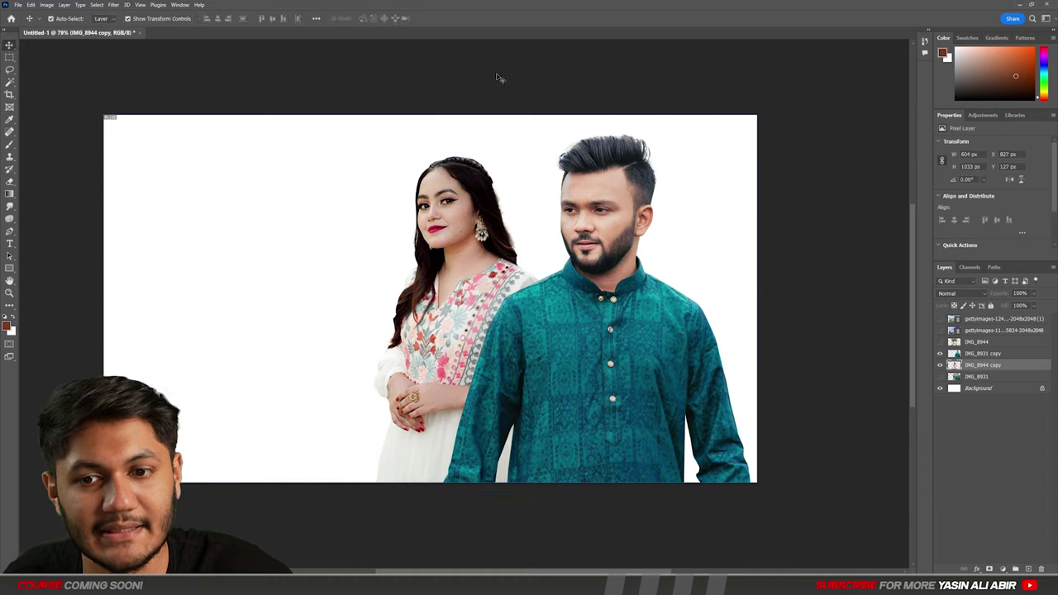
Step: Show the aerial city photo, scale it to 91.77% past the canvas's left edge, and place its layer beneath both cutouts
scroll(546, 182, "down", 3)
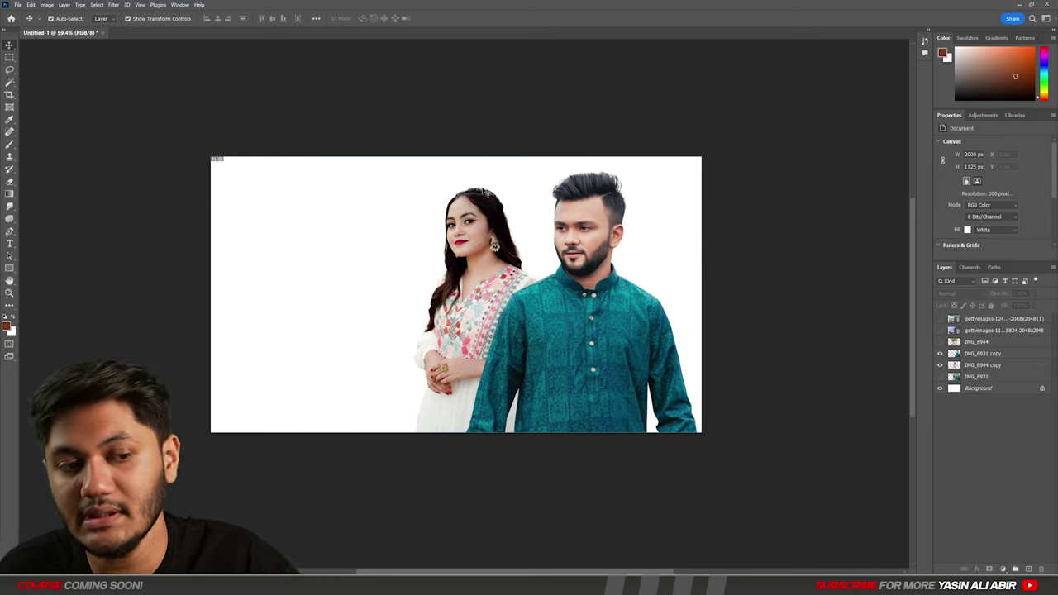
left_click(965, 329)
left_click(939, 319)
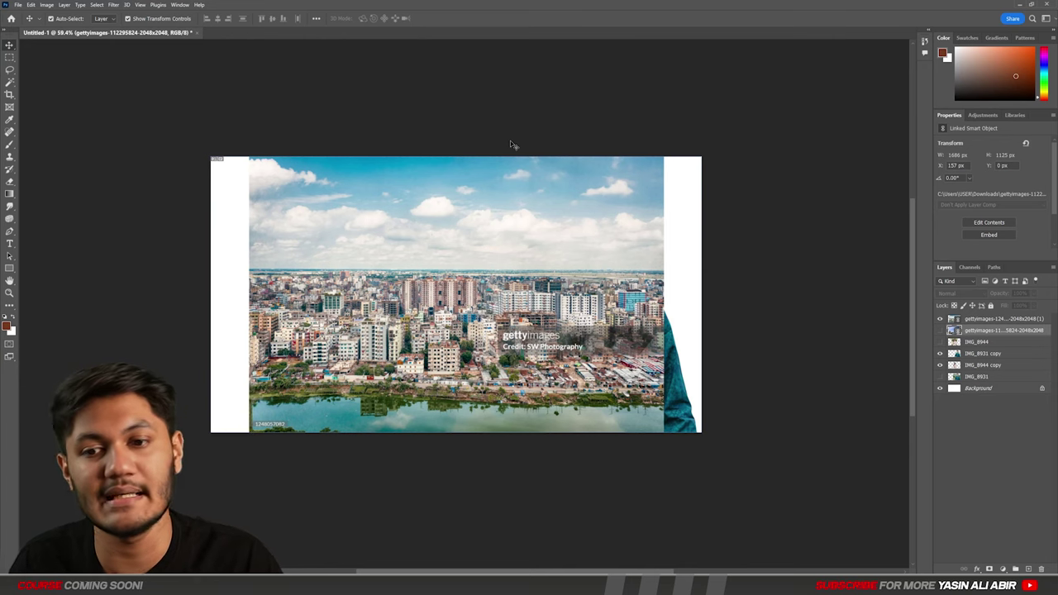
left_click(359, 231)
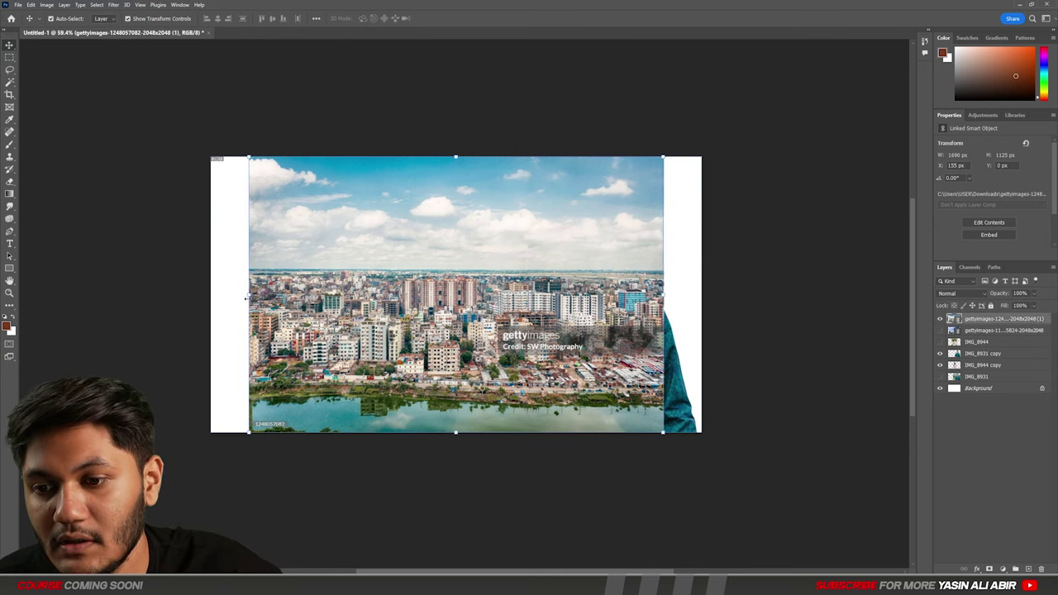
left_click_drag(246, 298, 202, 294)
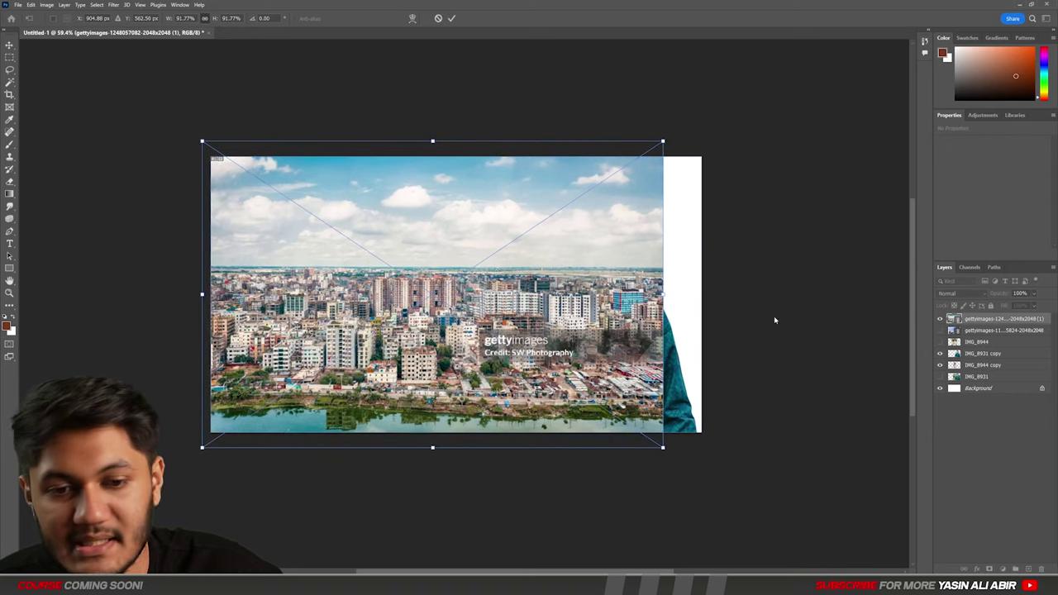
left_click_drag(994, 322, 981, 381)
left_click(418, 118)
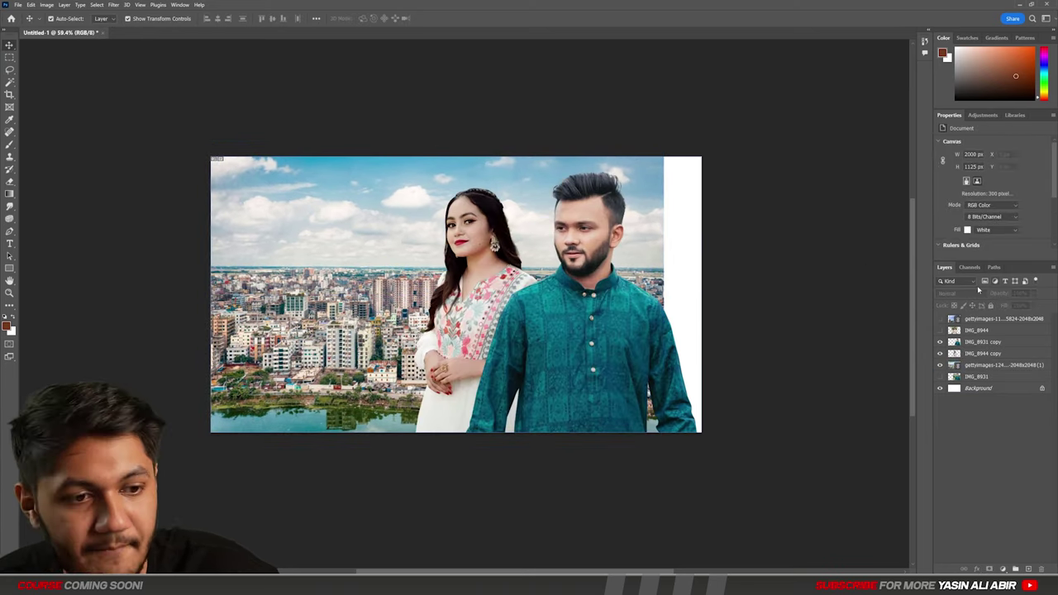
Step: Show the Burj Khalifa photo, stack it beneath both cutouts, and shift it right so the tower stands beside the man
left_click(940, 319)
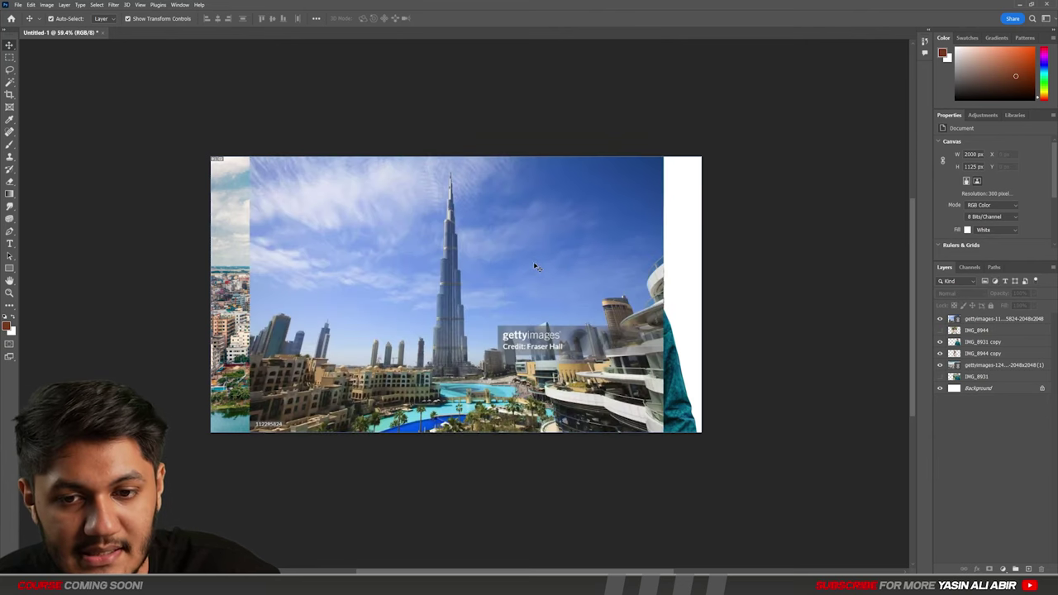
left_click_drag(535, 266, 658, 263)
left_click_drag(978, 323, 979, 360)
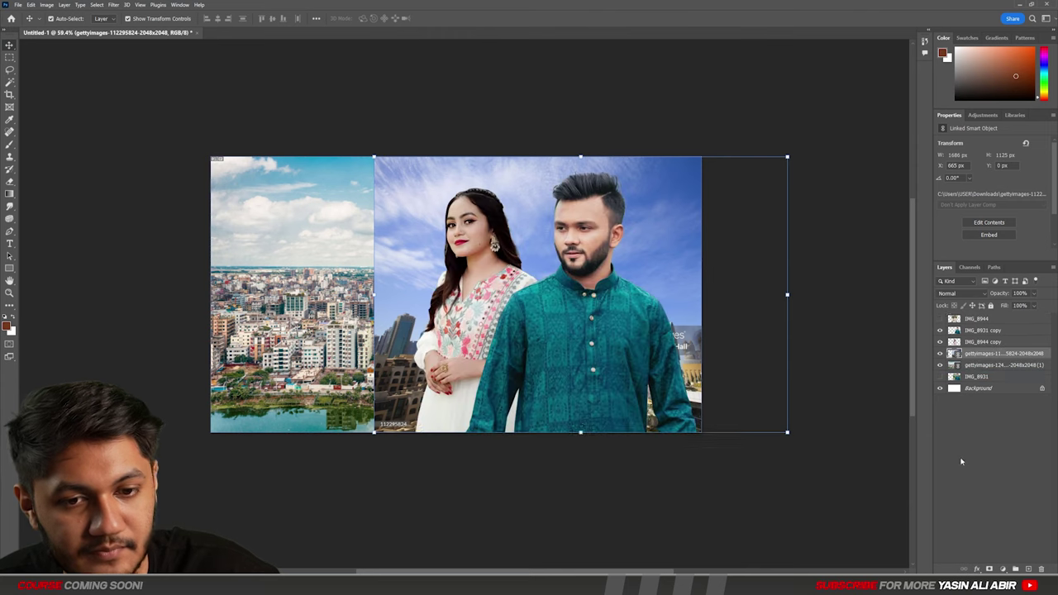
left_click_drag(676, 306, 764, 300)
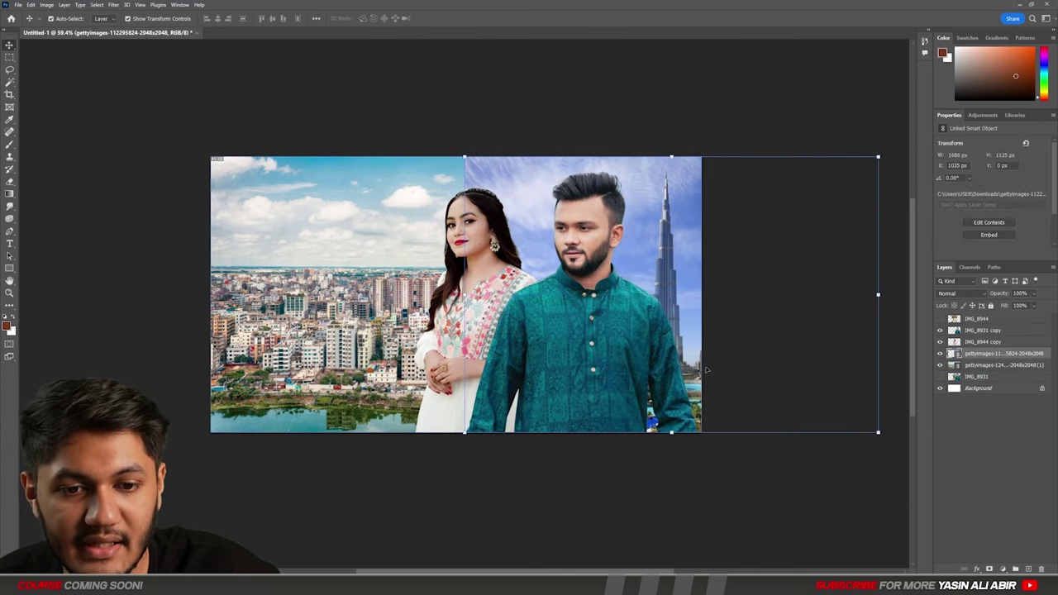
Step: Enlarge the Burj Khalifa photo to 94.56% and reposition it behind the man, undoing the extra adjustment
left_click_drag(671, 431, 711, 472)
left_click_drag(687, 347, 689, 306)
left_click_drag(671, 116, 699, 94)
key("ctrl+z")
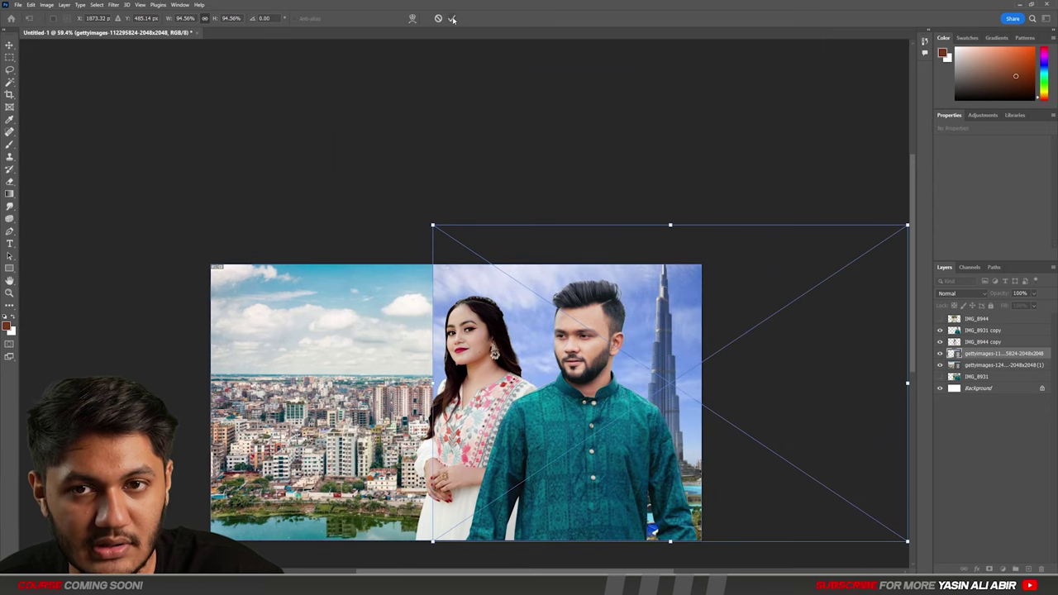
left_click(452, 18)
Step: Reposition the Burj Khalifa photo and reduce its scale to 85.58% so the tower's tip fits within the canvas
key("ctrl+minus")
left_click_drag(526, 301, 577, 285)
scroll(603, 285, "down", 2)
key("ctrl+t")
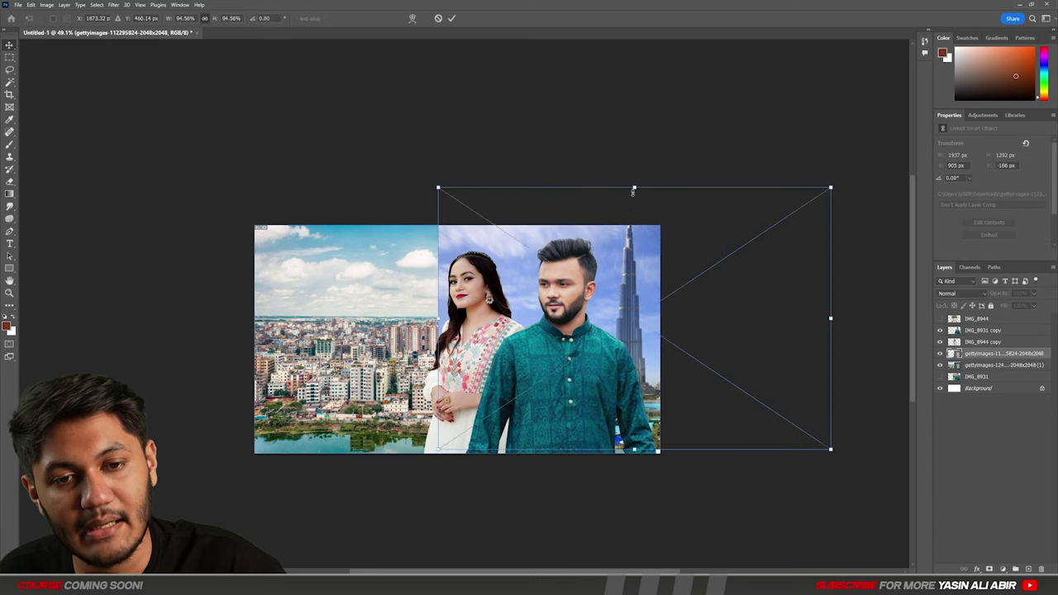
left_click_drag(633, 191, 633, 213)
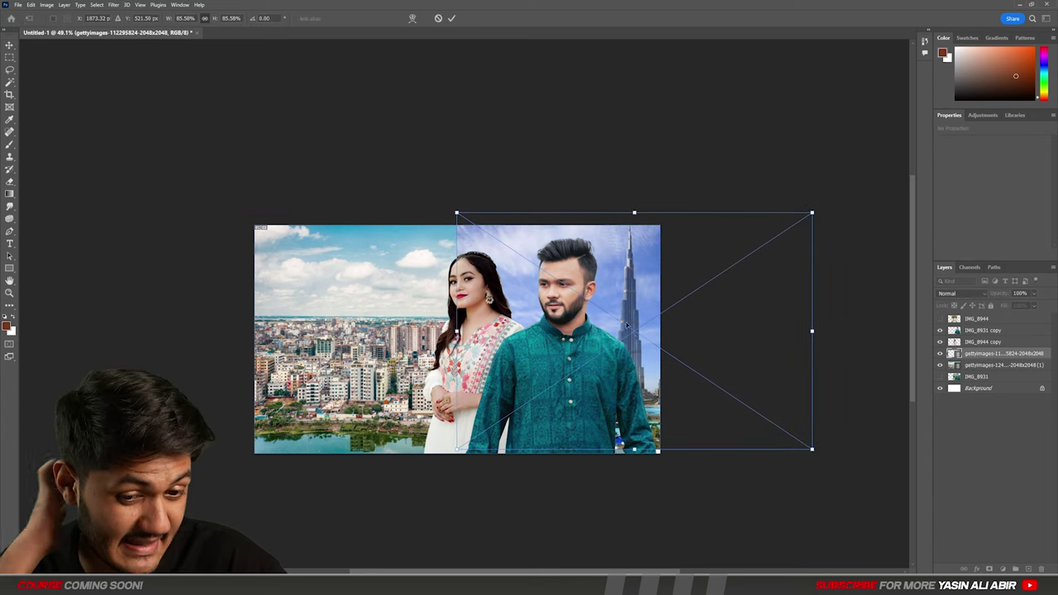
left_click(452, 18)
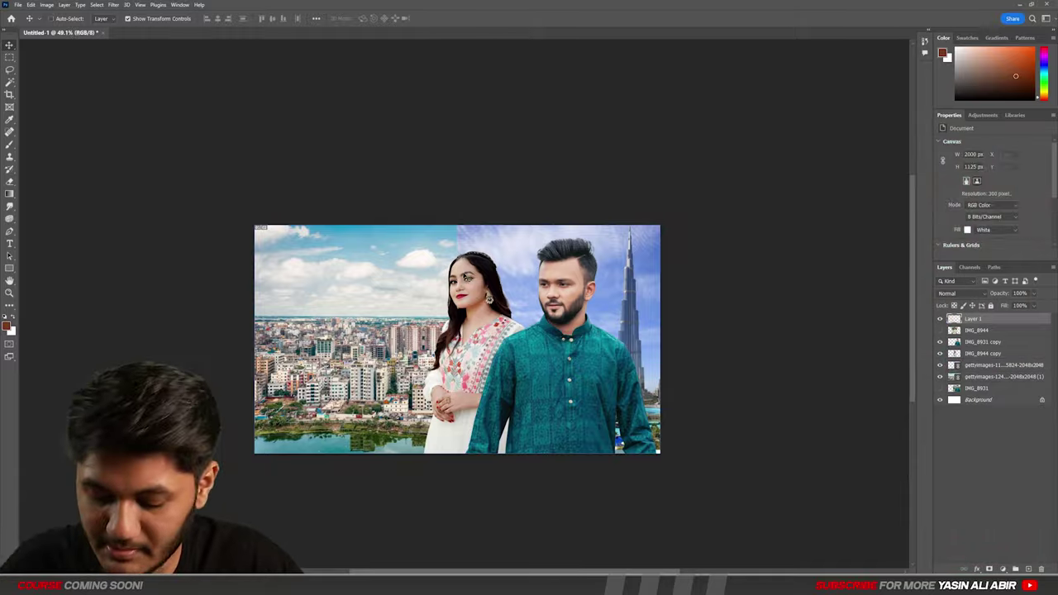
Step: Paste the Burj Al Arab photo as a new layer, enlarge it to 136.62%, and position it over the canvas's right side
key("ctrl+v")
left_click_drag(496, 267, 611, 295)
left_click_drag(584, 444, 585, 465)
left_click_drag(585, 444, 670, 503)
left_click_drag(674, 456, 591, 420)
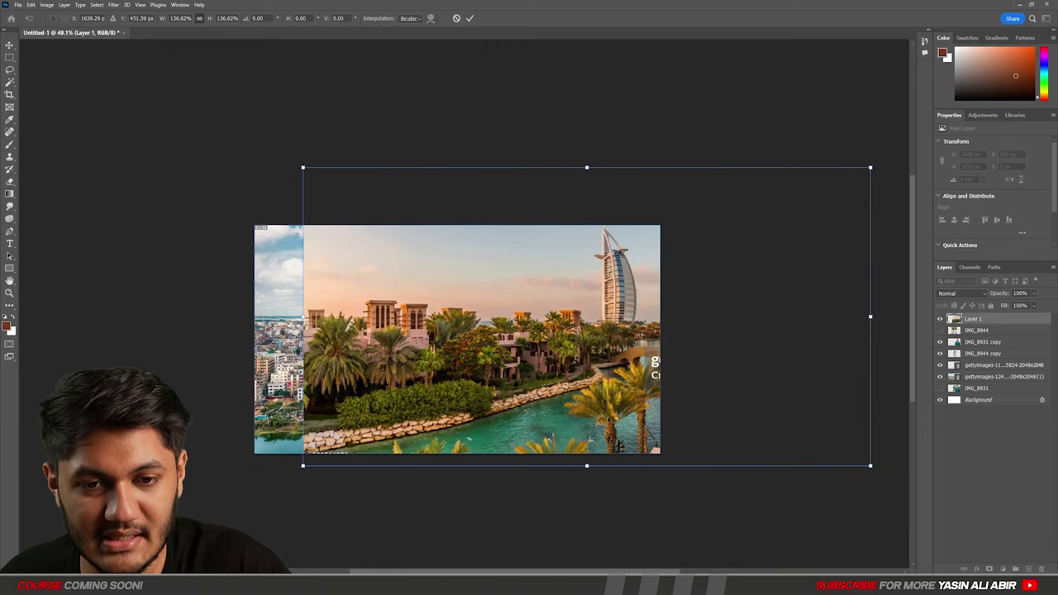
Step: Stack the Burj Al Arab layer beneath both cutouts, position its tower beside the man, and scale the layer to 92.54%
left_click_drag(982, 322, 983, 359)
left_click_drag(613, 318, 639, 278)
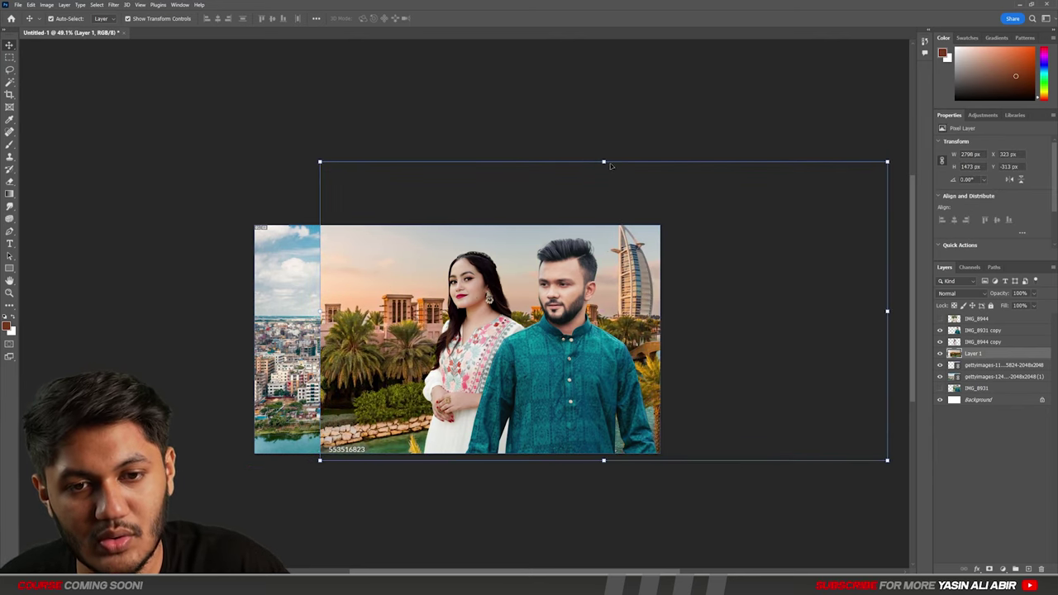
left_click_drag(610, 166, 608, 179)
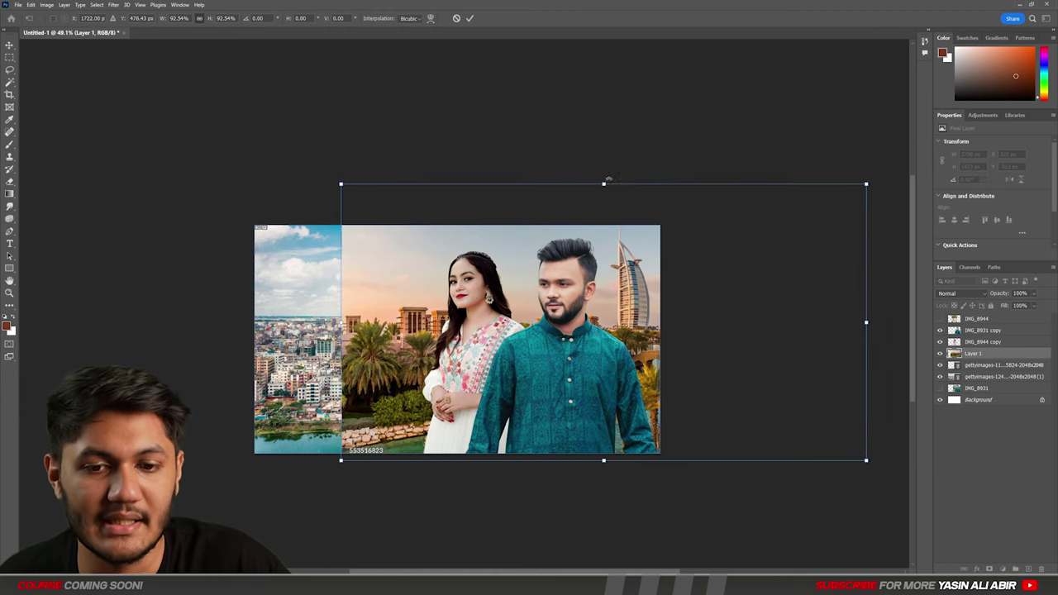
left_click(471, 17)
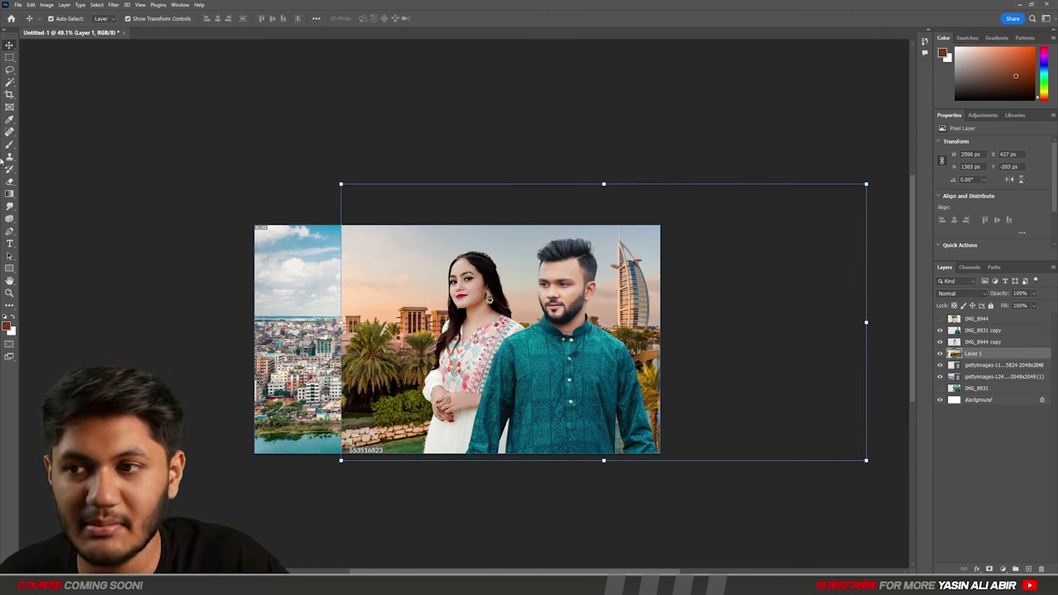
Step: Select the canvas's left part, about 1043 px wide and full height, and reset the Brush tool's colors to default
left_click(9, 56)
left_click_drag(255, 224, 466, 517)
left_click(9, 144)
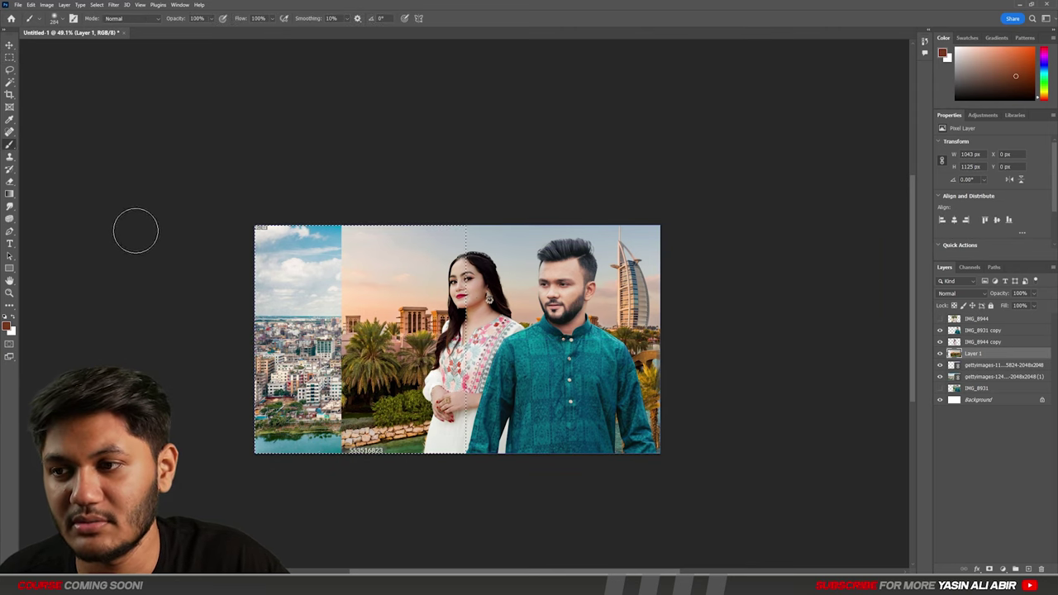
key("d")
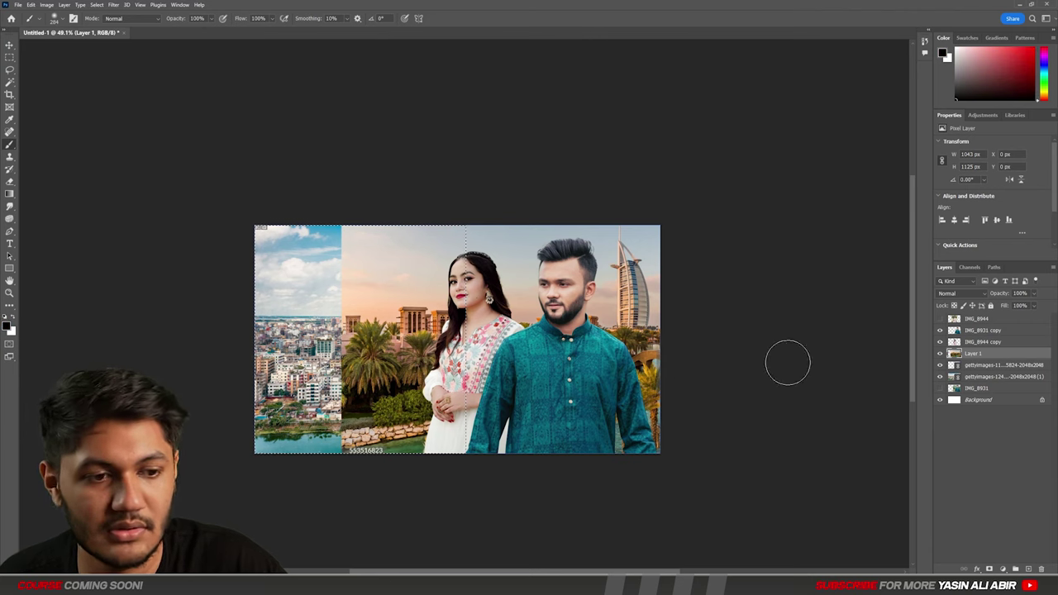
Step: Erase the Burj Al Arab layer inside the selected area to uncover the city skyline, and remove the selection
left_click(9, 180)
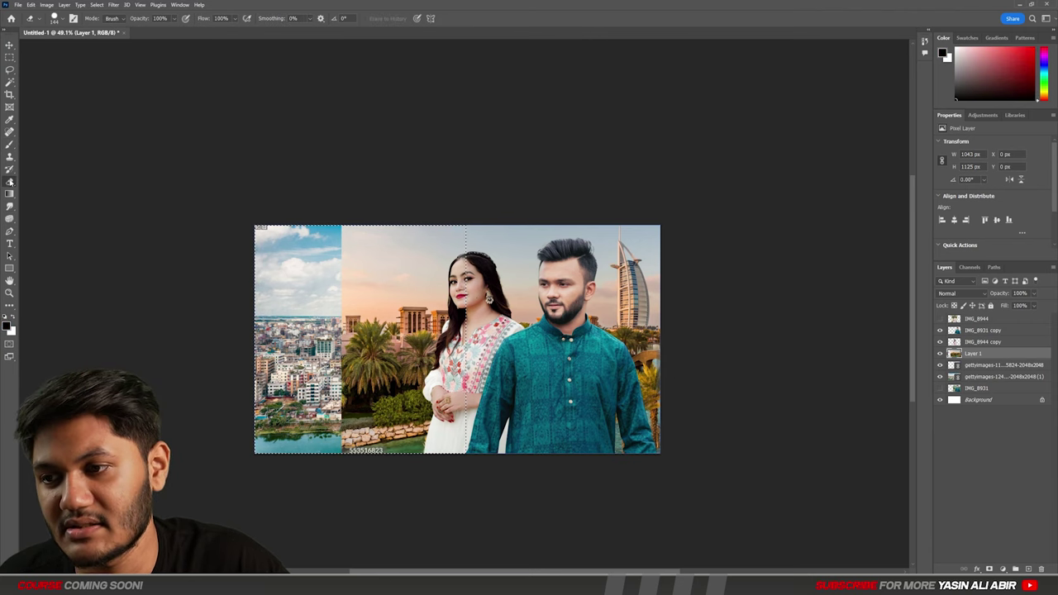
mouse_move(342, 222)
left_mouse_down()
mouse_move(358, 394)
mouse_move(427, 286)
mouse_move(437, 203)
left_mouse_up()
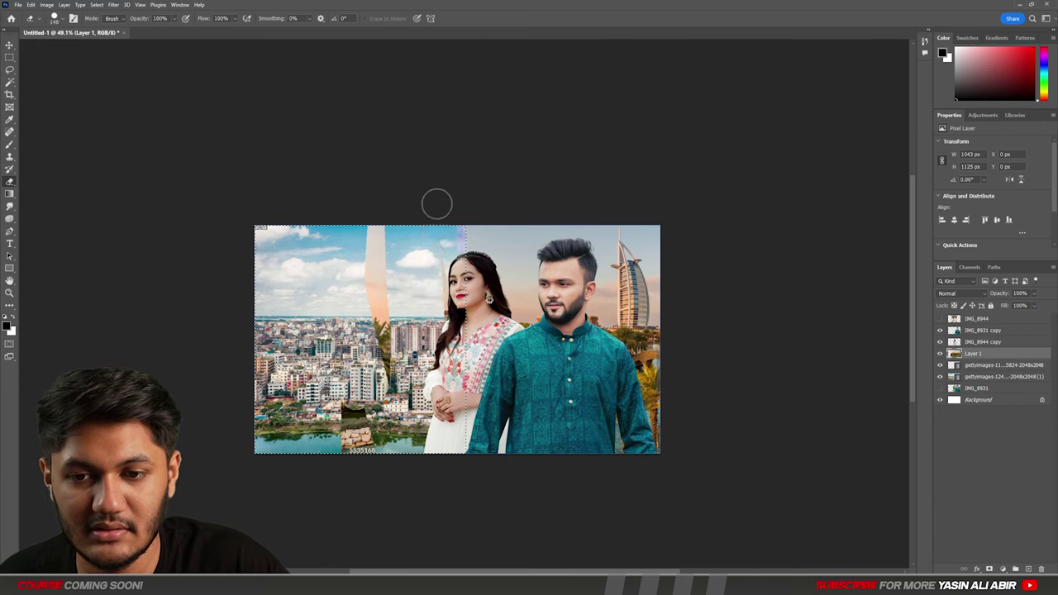
left_click_drag(376, 229, 371, 269)
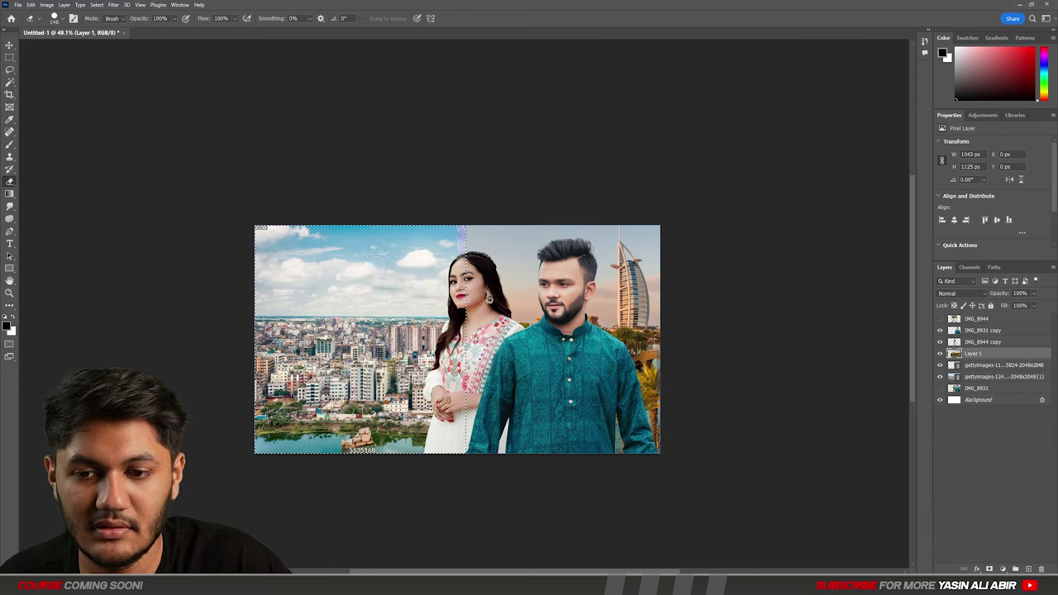
left_click_drag(362, 436, 359, 461)
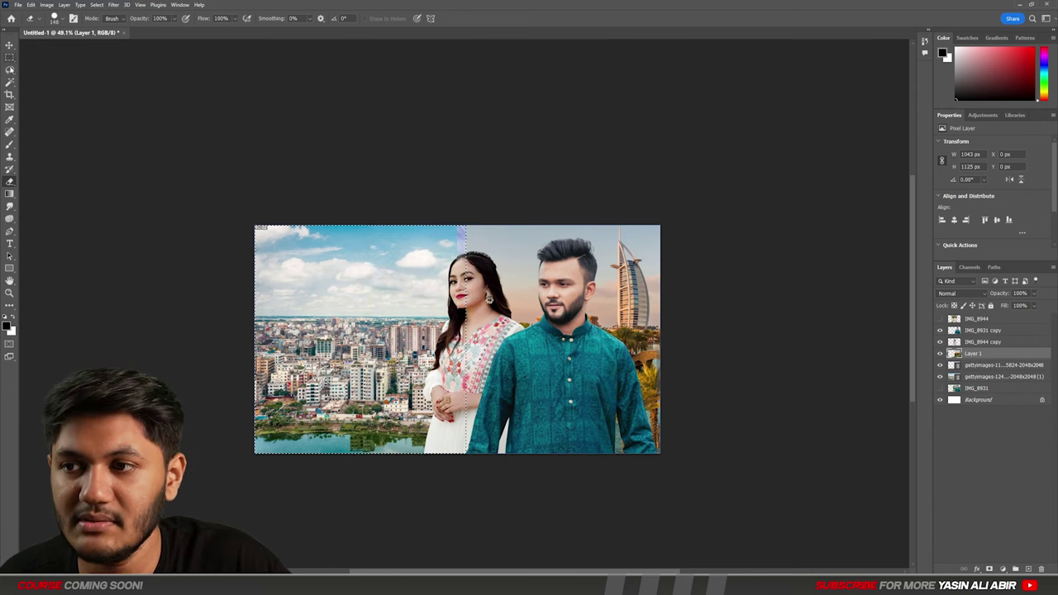
left_click(9, 69)
left_click(825, 300)
Step: Hide the Burj Khalifa photo layer, keep the city skyline layer visible, and deselect all layers
left_click(939, 376)
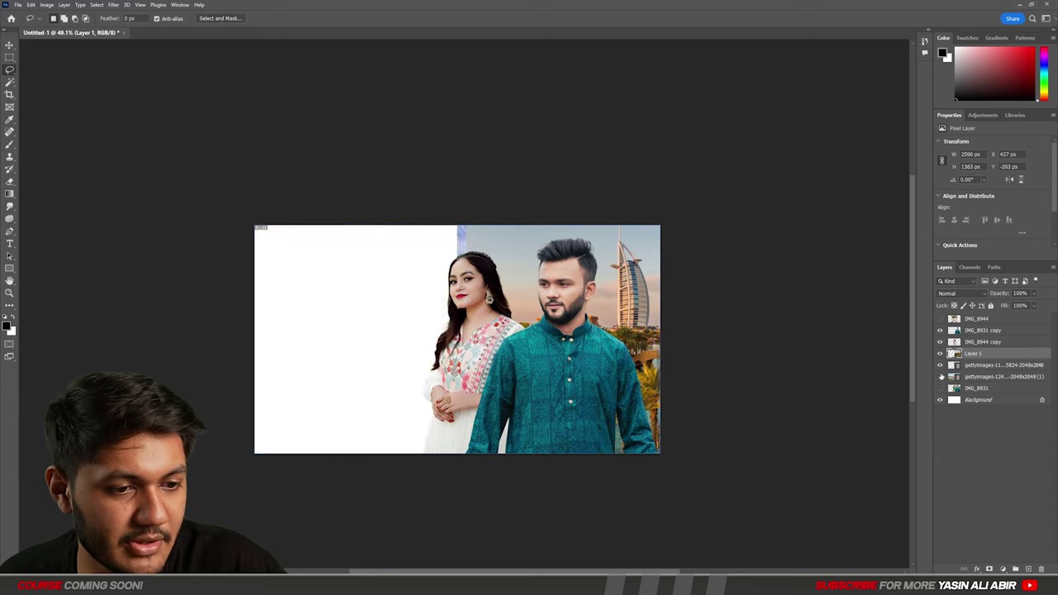
left_click(940, 376)
left_click(10, 44)
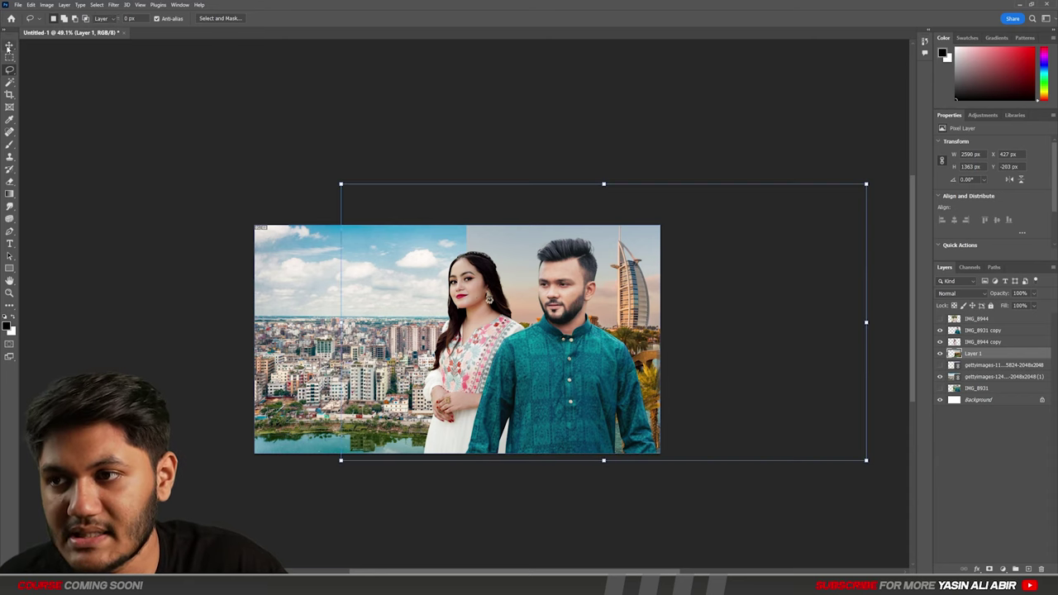
left_click(503, 235)
scroll(421, 253, "down", 1)
scroll(566, 288, "up", 2)
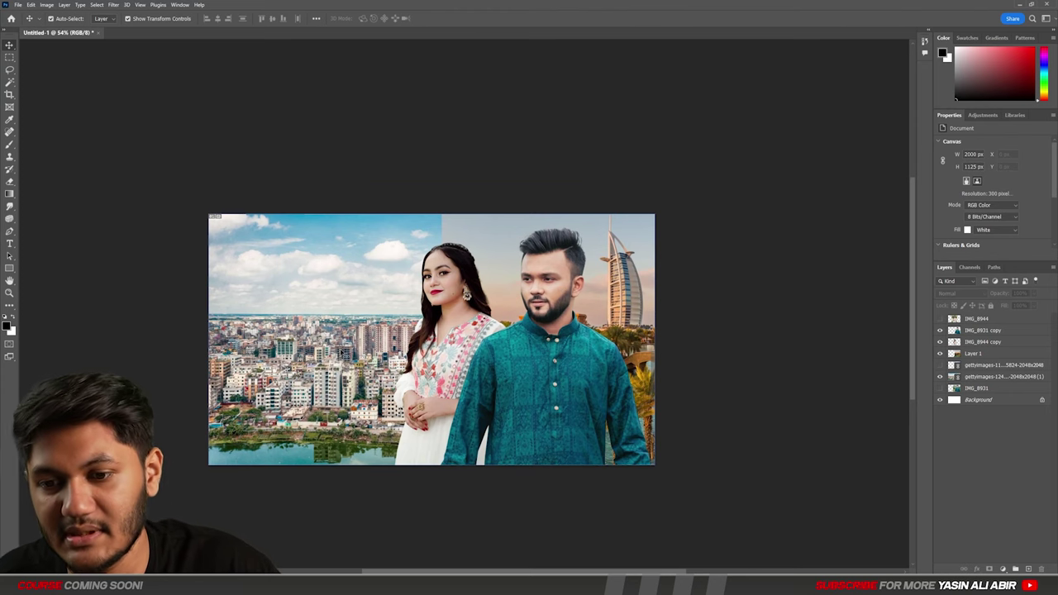
left_click_drag(491, 262, 471, 260)
left_click(583, 100)
key("ctrl+z")
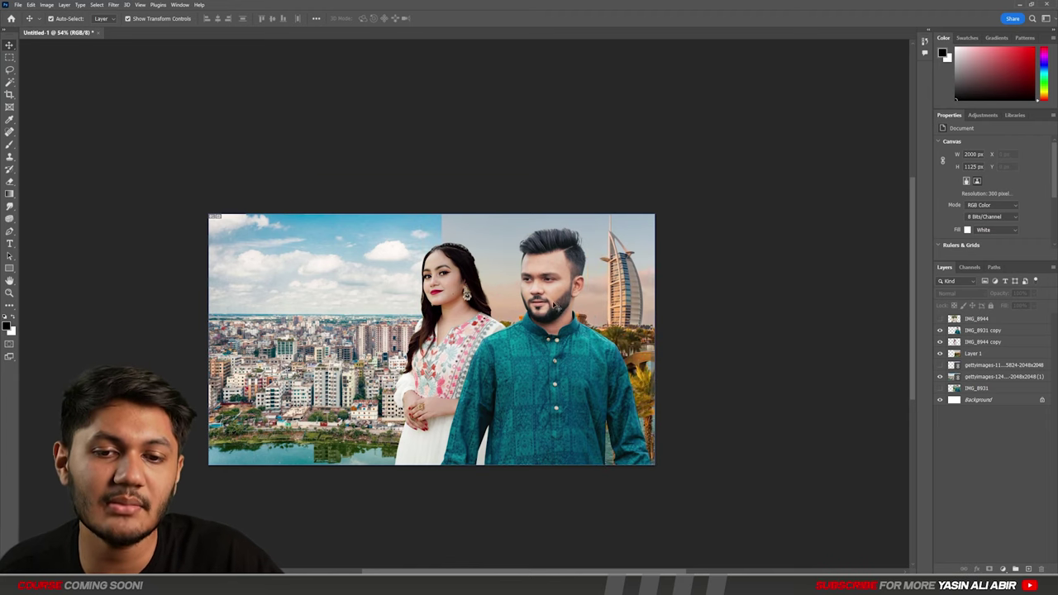
Step: Convert the man's cutout layer, IMG_8931 copy, to a smart object
scroll(554, 306, "down", 1)
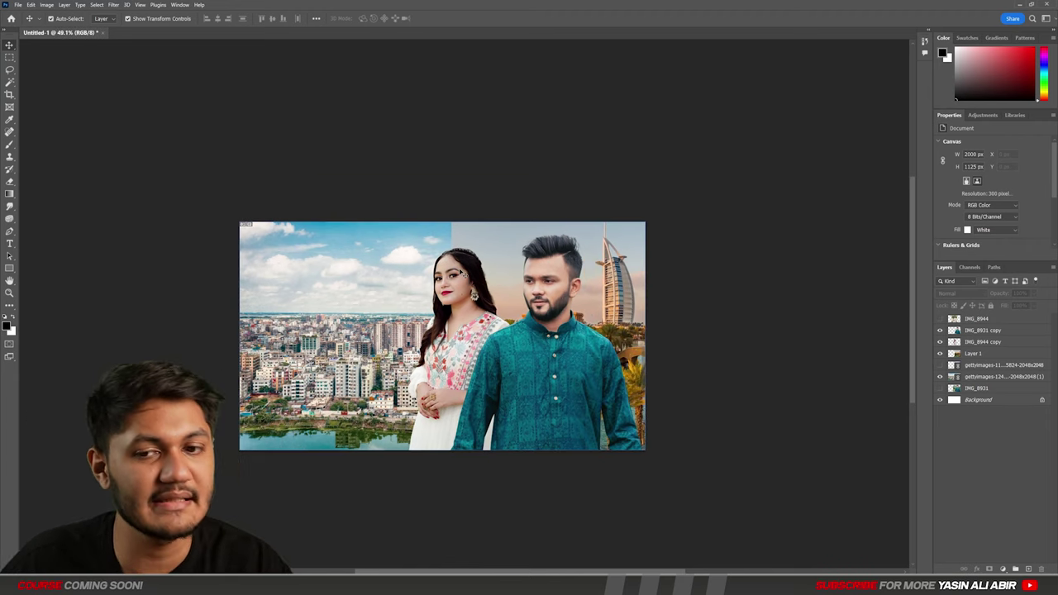
scroll(583, 288, "up", 5)
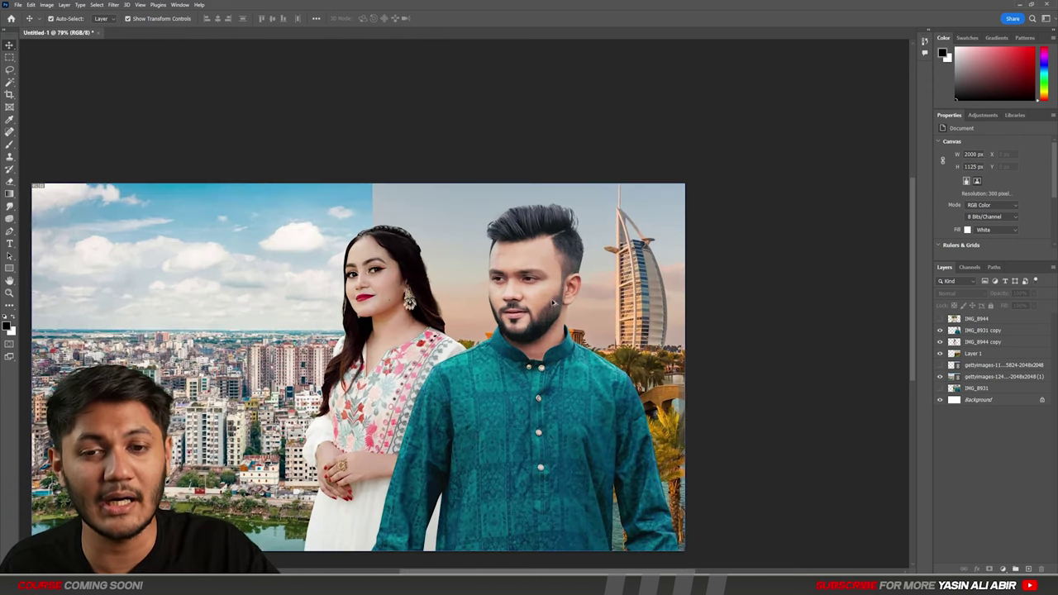
left_click_drag(485, 343, 586, 306)
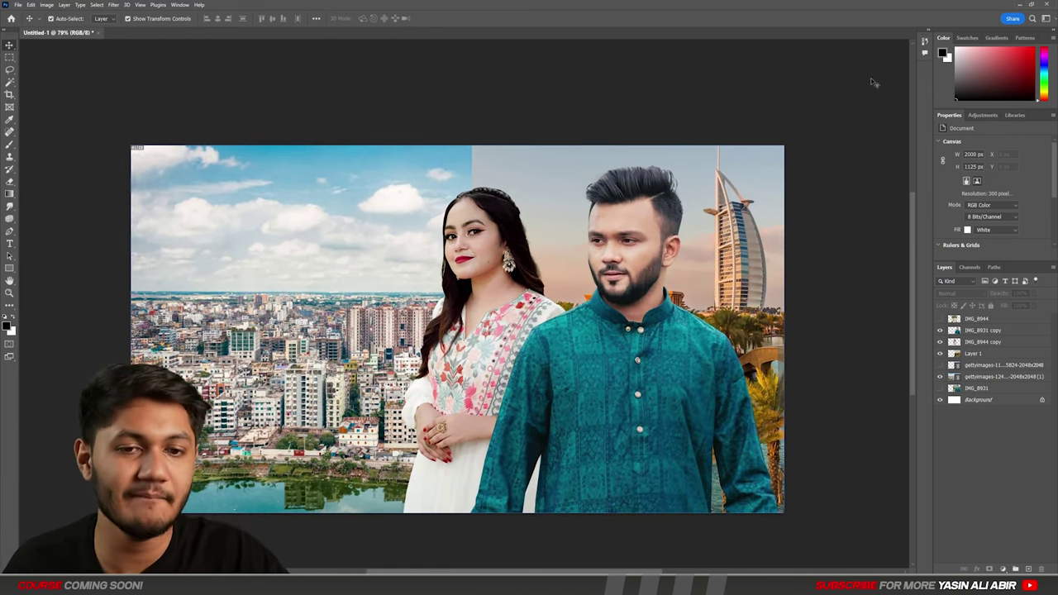
left_click(651, 254)
right_click(1010, 335)
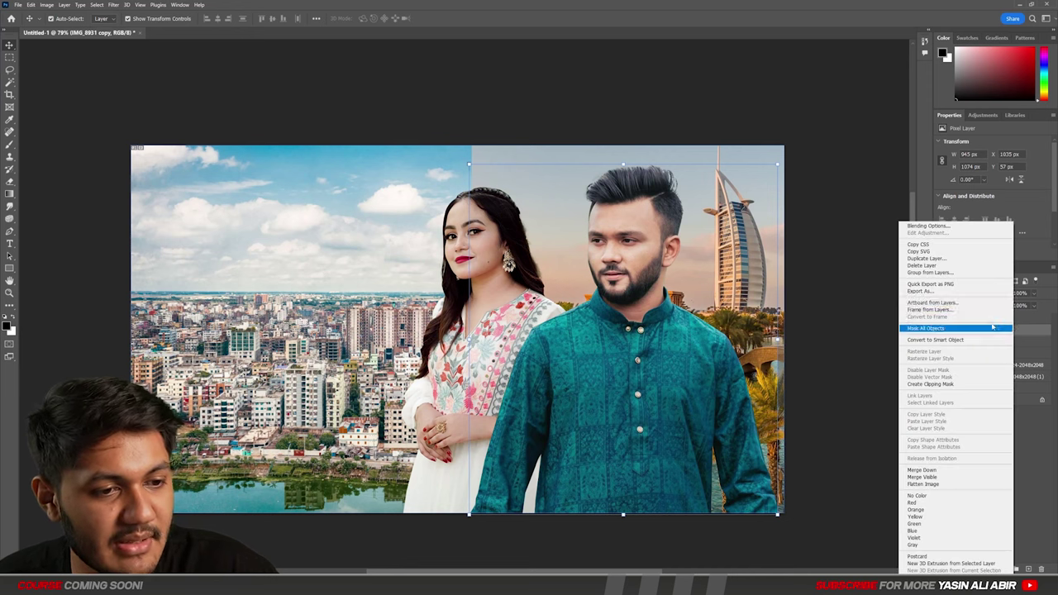
left_click(960, 342)
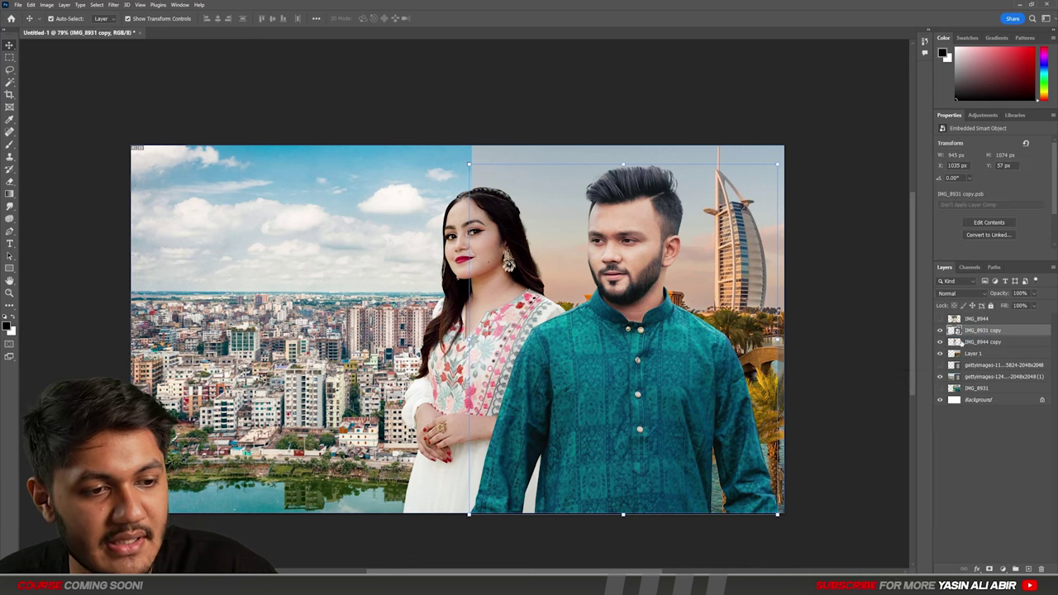
Step: Open the Camera Raw Filter on the man's cutout and set Noise Reduction to 31 with its Detail at 100
left_click(113, 5)
left_click(145, 67)
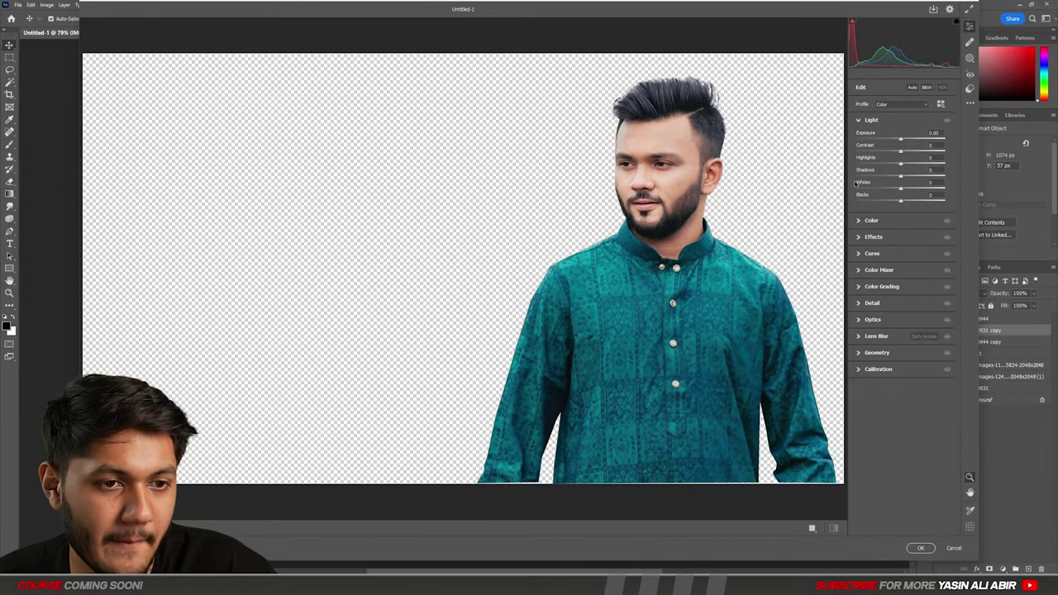
left_click(859, 121)
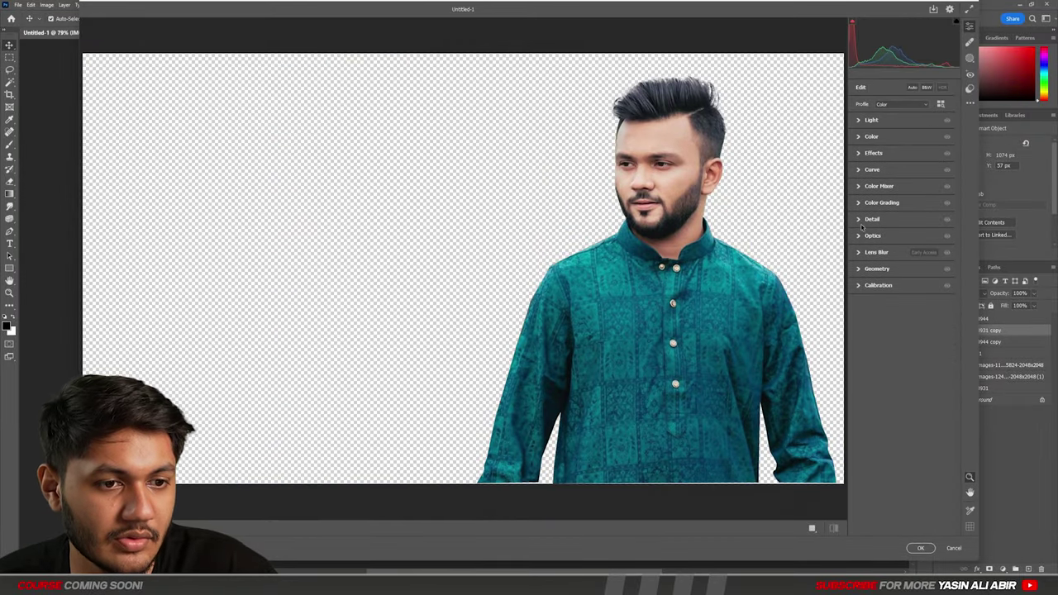
left_click(860, 220)
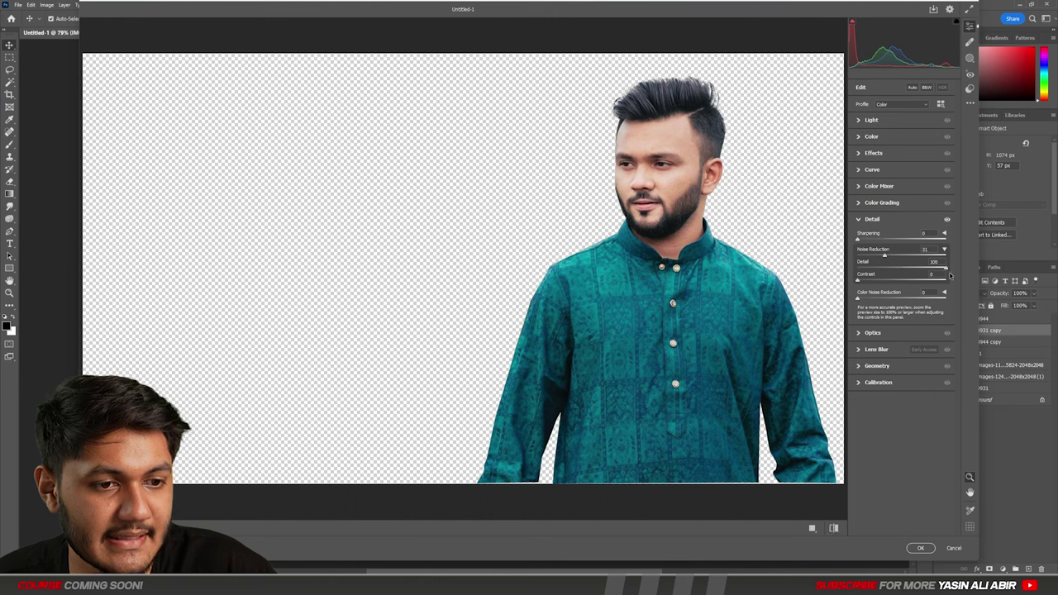
left_click(860, 220)
Step: Set the man's Highlights to -100, Shadows to +30 and Contrast to +10, and apply the Camera Raw Filter
left_click(860, 121)
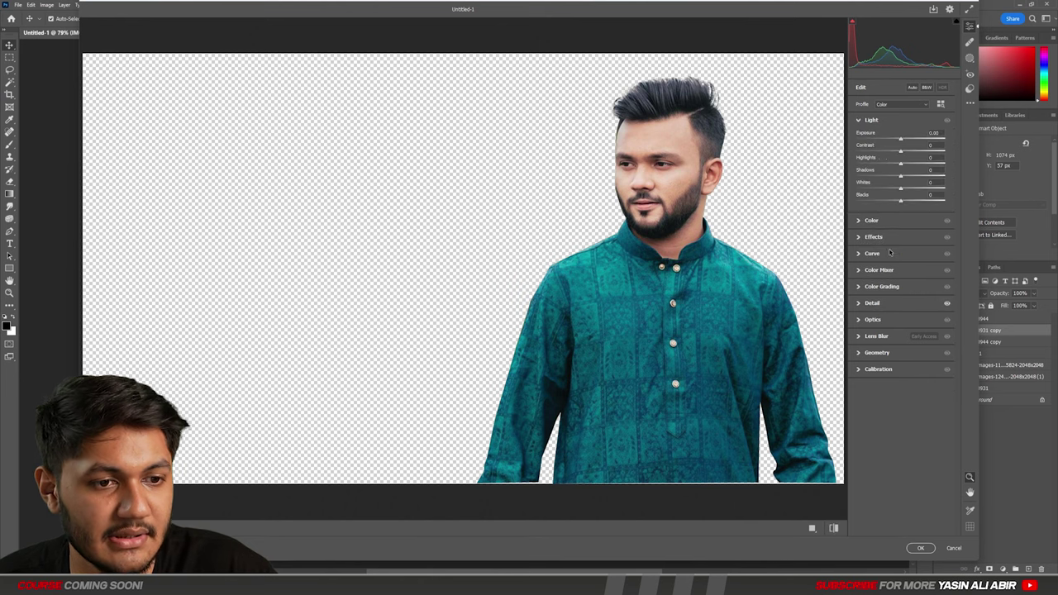
left_click_drag(903, 168, 857, 171)
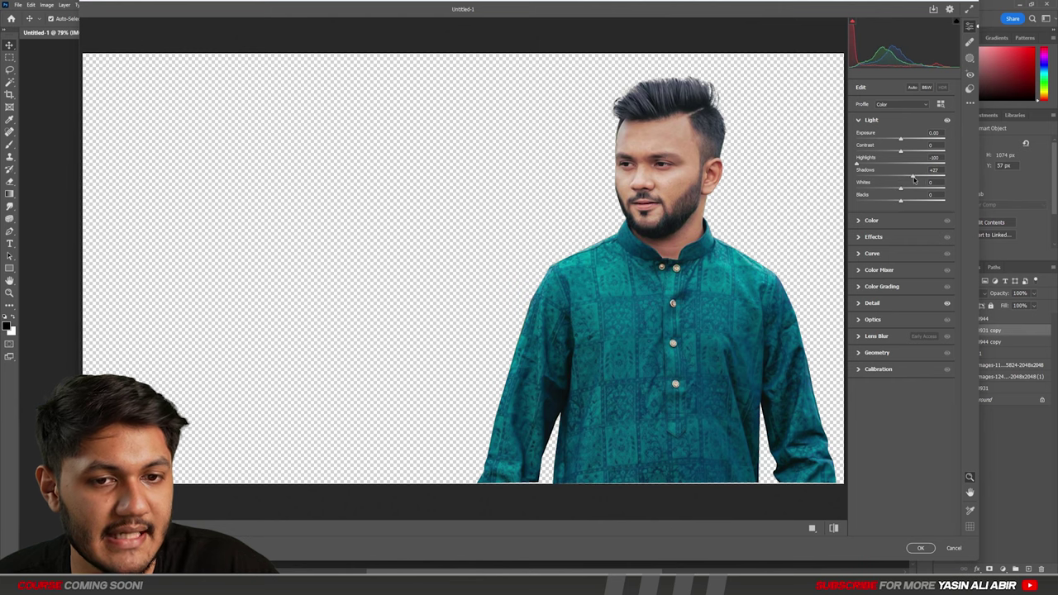
left_click_drag(913, 179, 907, 156)
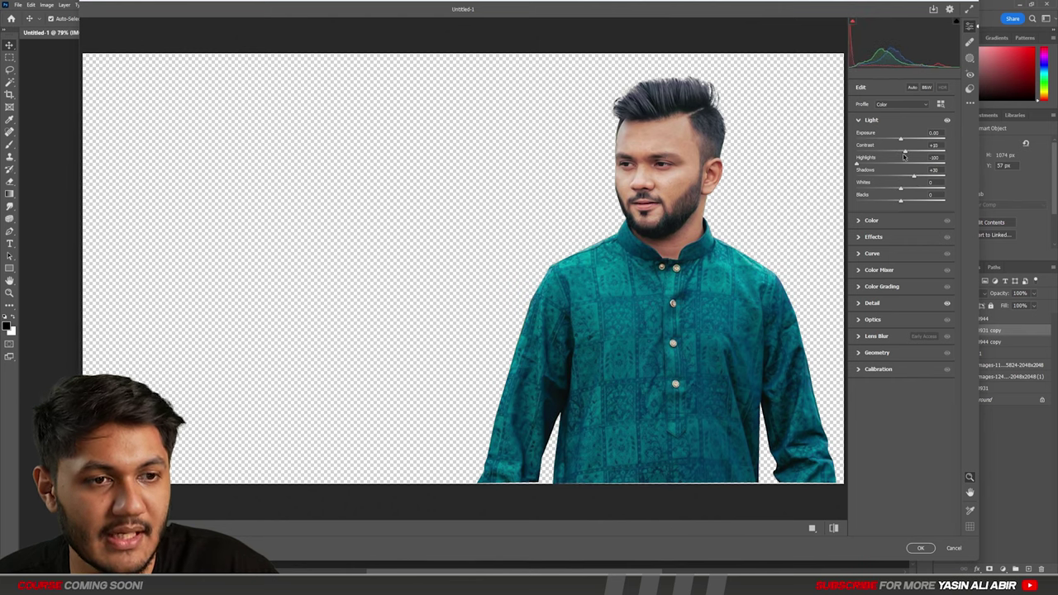
left_click(870, 120)
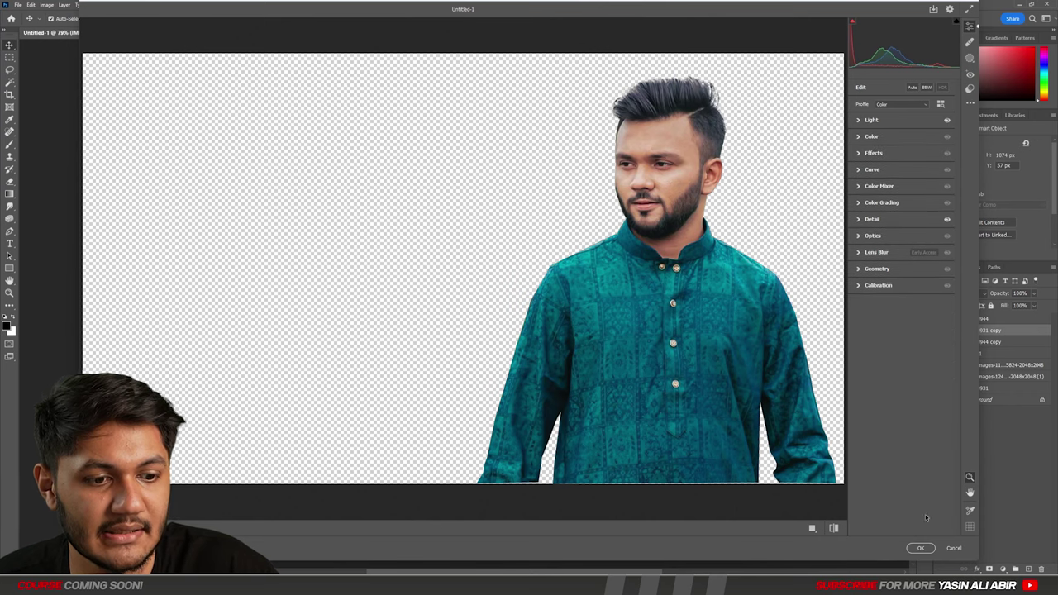
left_click(921, 548)
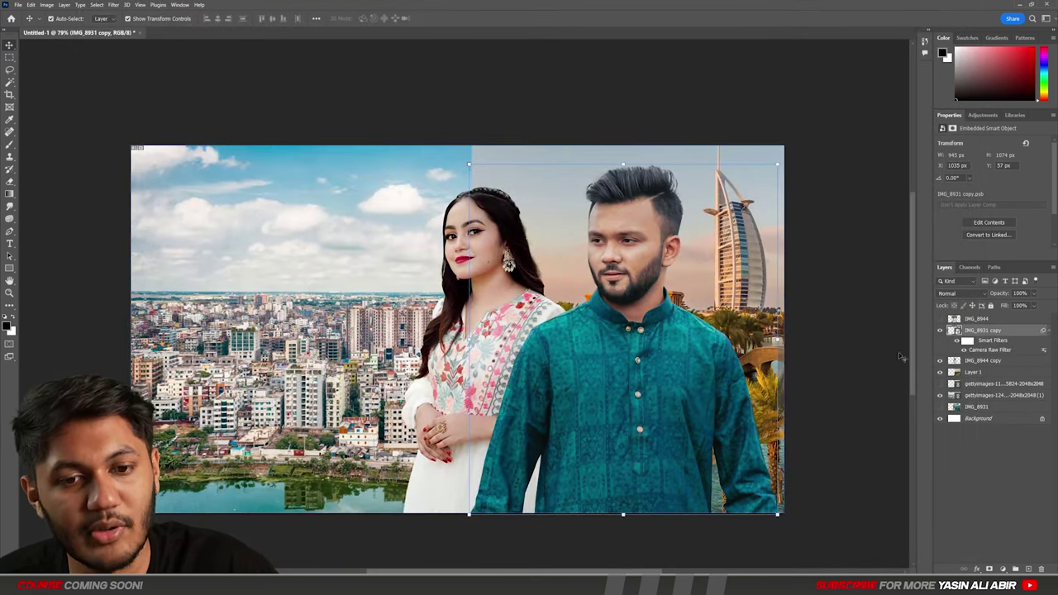
Step: Convert the filtered man's cutout to a new smart object and rasterize it into a pixel layer for retouching
right_click(997, 329)
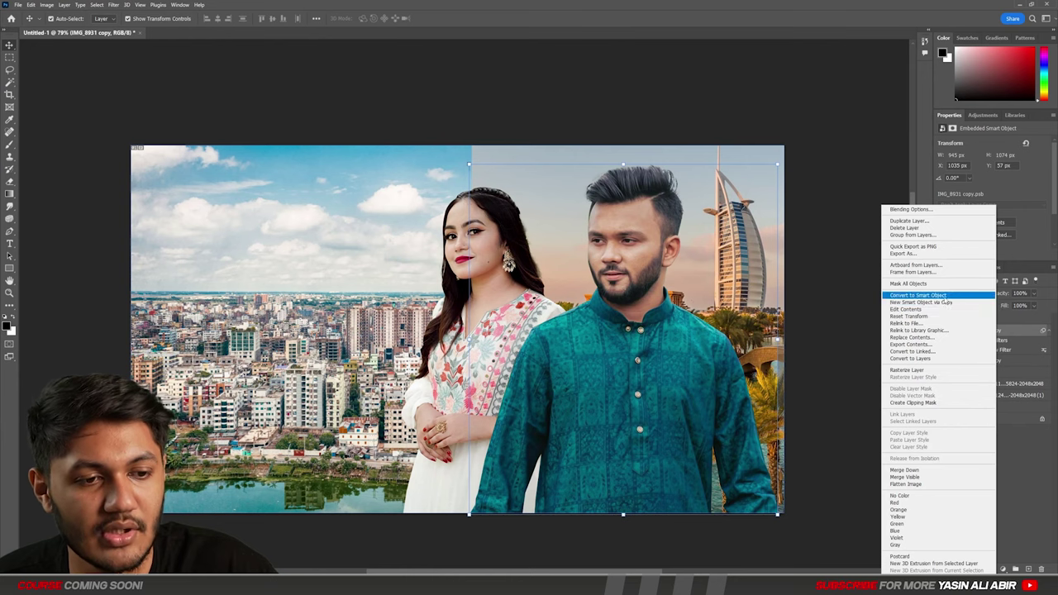
left_click(934, 301)
left_click(8, 210)
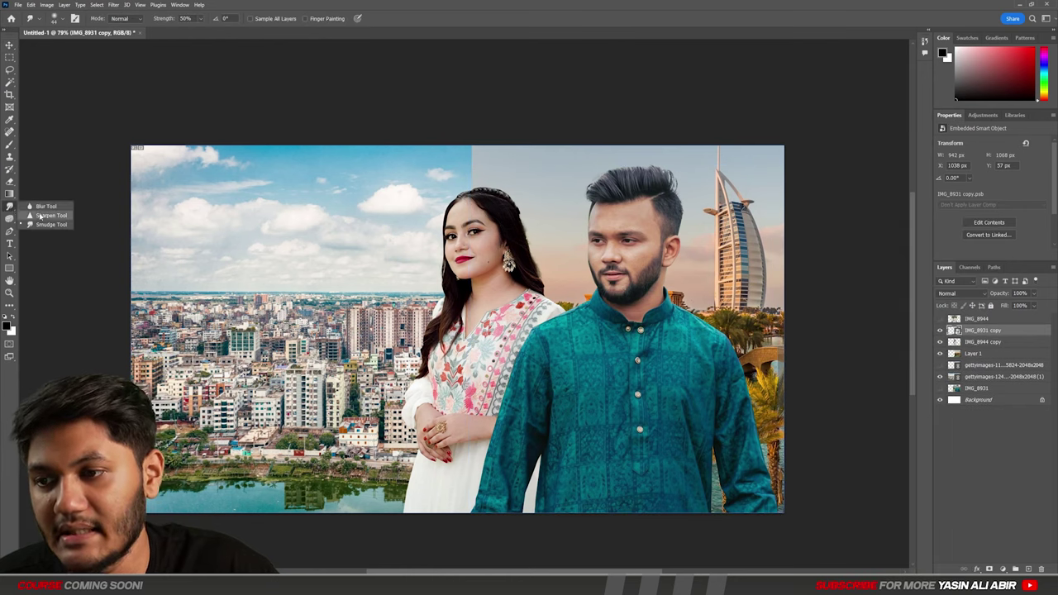
left_click(10, 183)
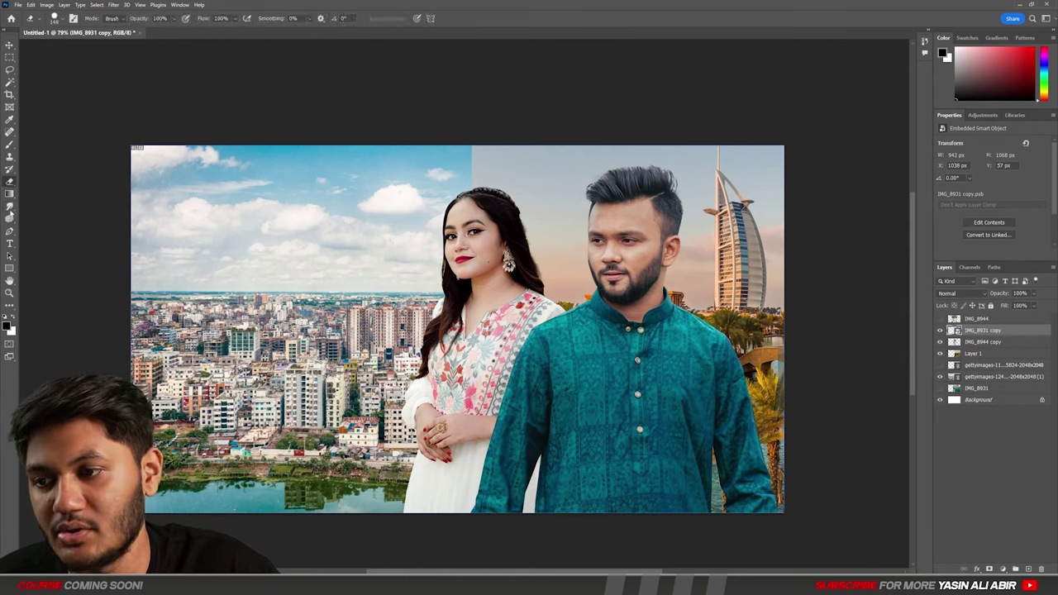
left_click(9, 218)
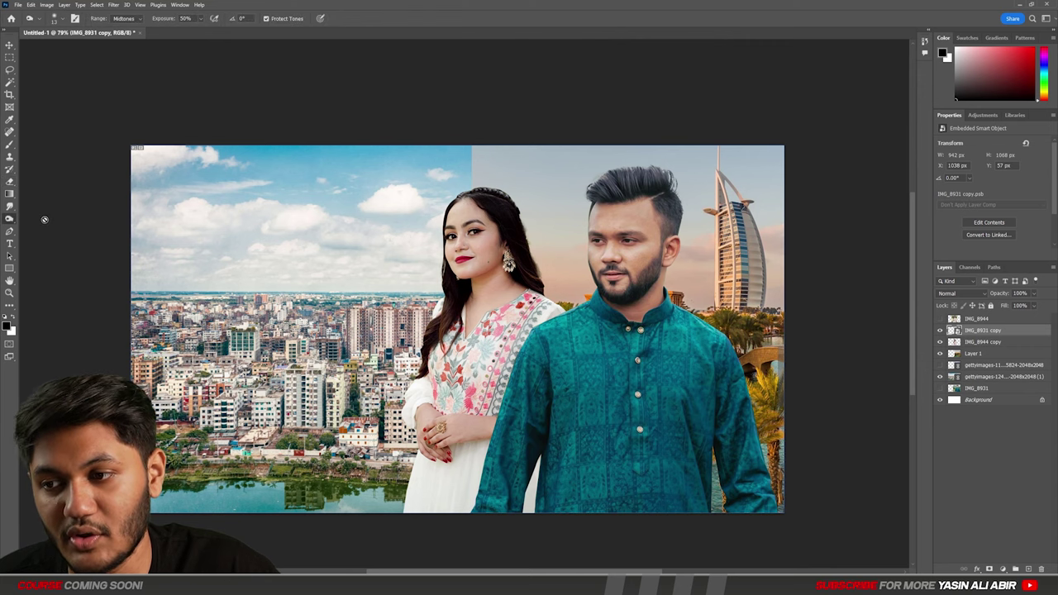
left_click(48, 218)
left_click(366, 229)
left_click(515, 219)
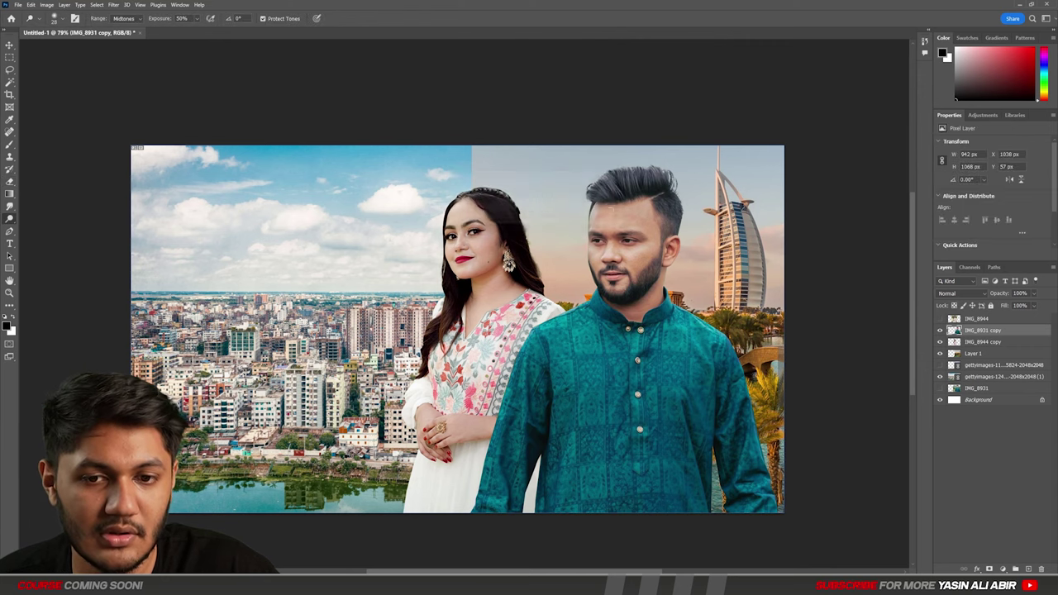
Step: Set up the Mixer Brush for the man's face with Wet 25%, Load 5%, Mix 25%, Flow 25% and Smoothing 25%
scroll(643, 227, "up", 5)
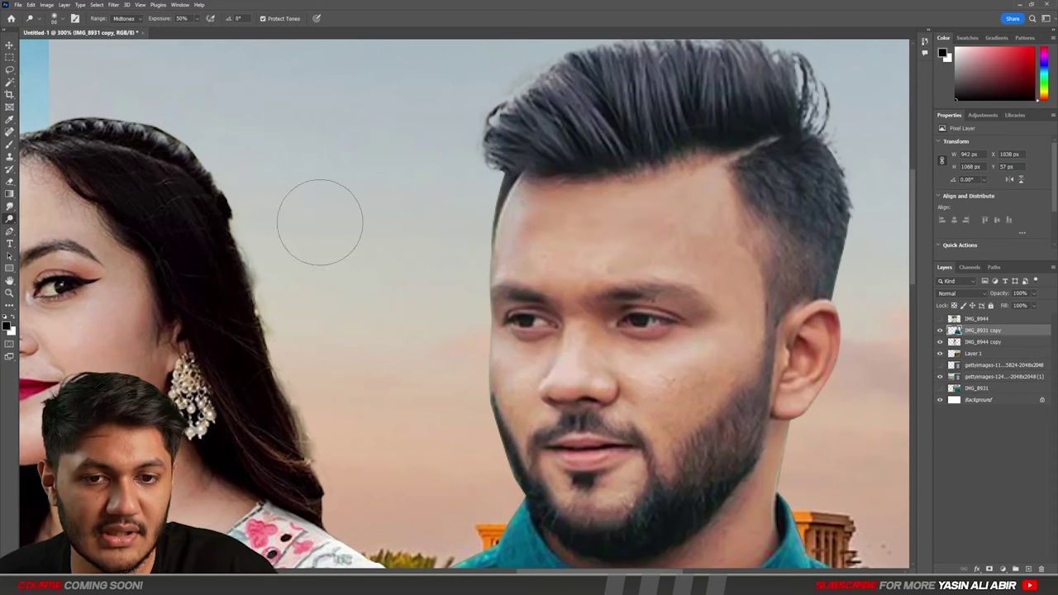
left_click(10, 145)
right_click(10, 145)
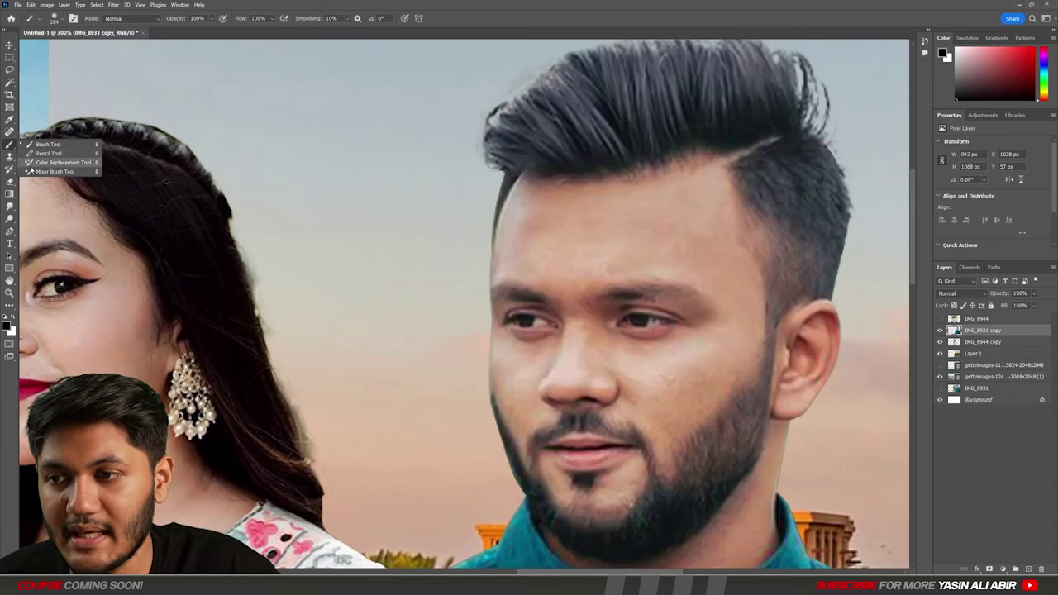
left_click(51, 170)
left_click_drag(556, 223, 589, 221)
left_click(203, 18)
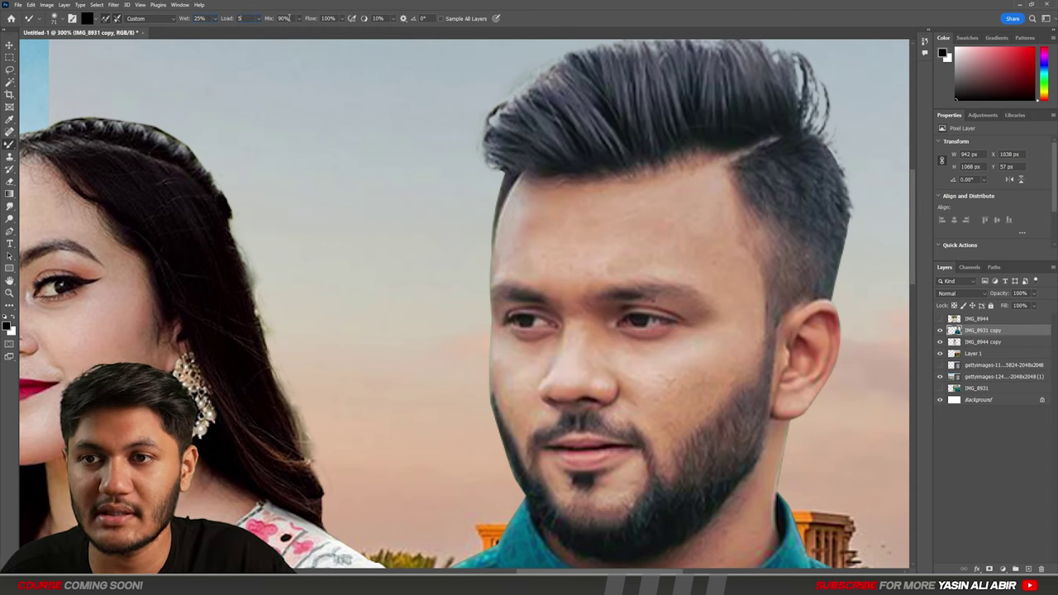
left_click(338, 18)
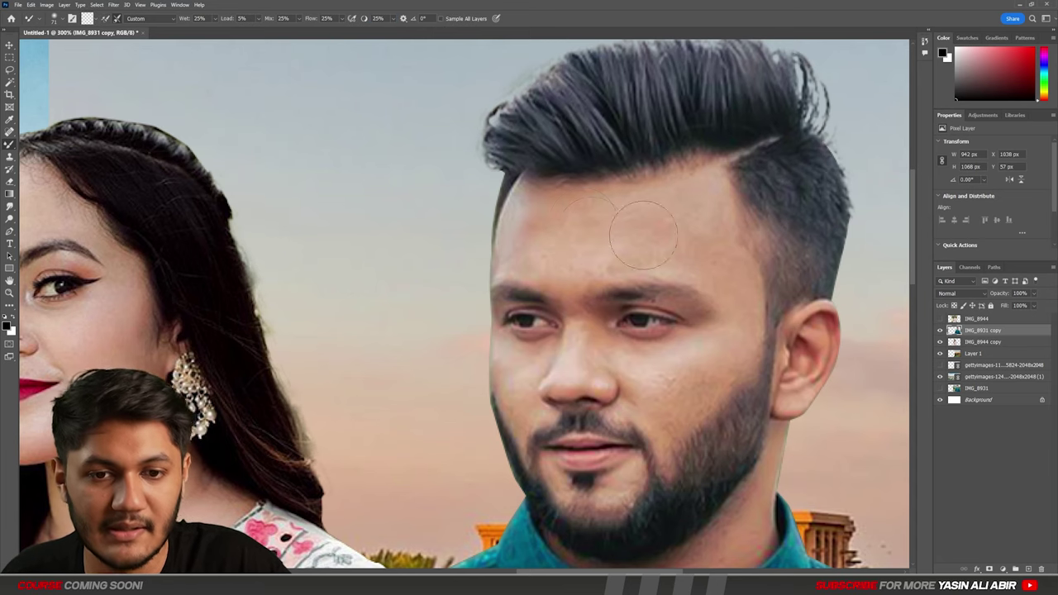
Step: Smooth the skin on the man's forehead and cheek with the Mixer Brush, using a smaller brush for finer areas
mouse_move(644, 234)
left_mouse_down()
mouse_move(595, 257)
mouse_move(603, 249)
mouse_move(591, 243)
mouse_move(570, 278)
mouse_move(613, 275)
mouse_move(667, 244)
left_mouse_up()
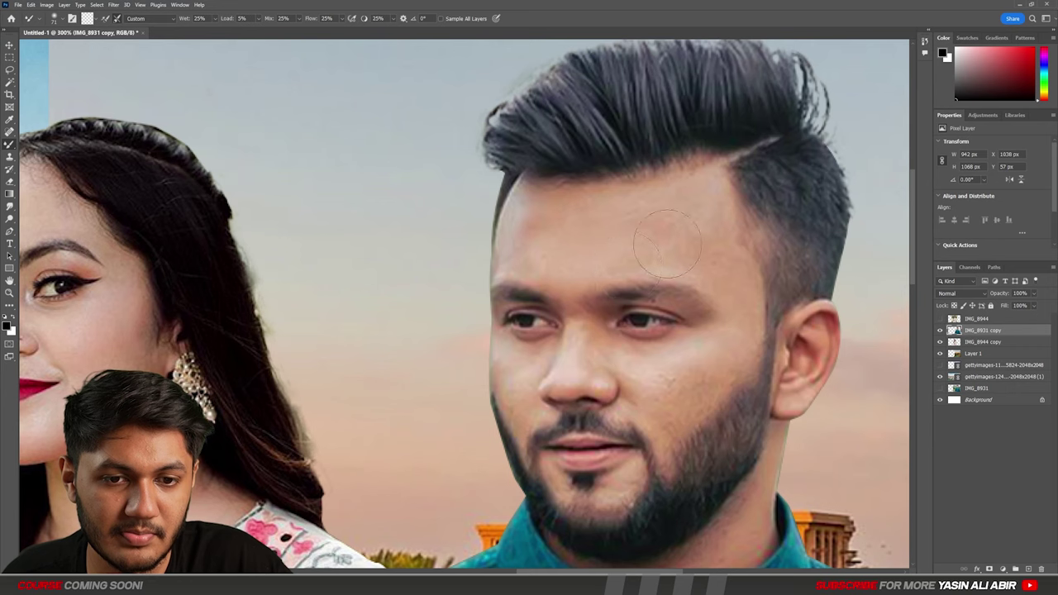
left_click_drag(641, 361, 670, 360)
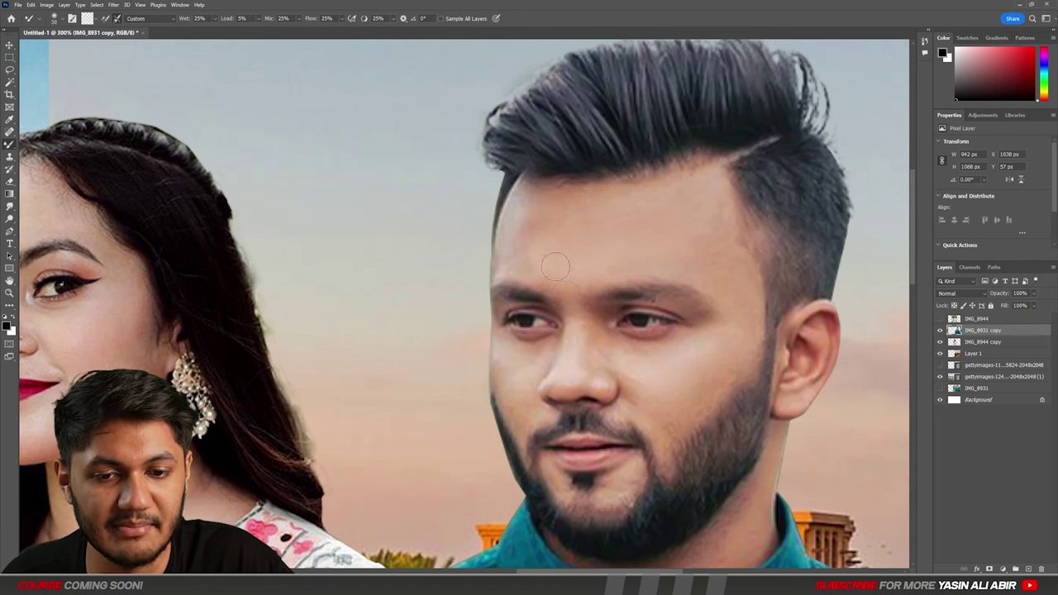
scroll(577, 339, "down", 6)
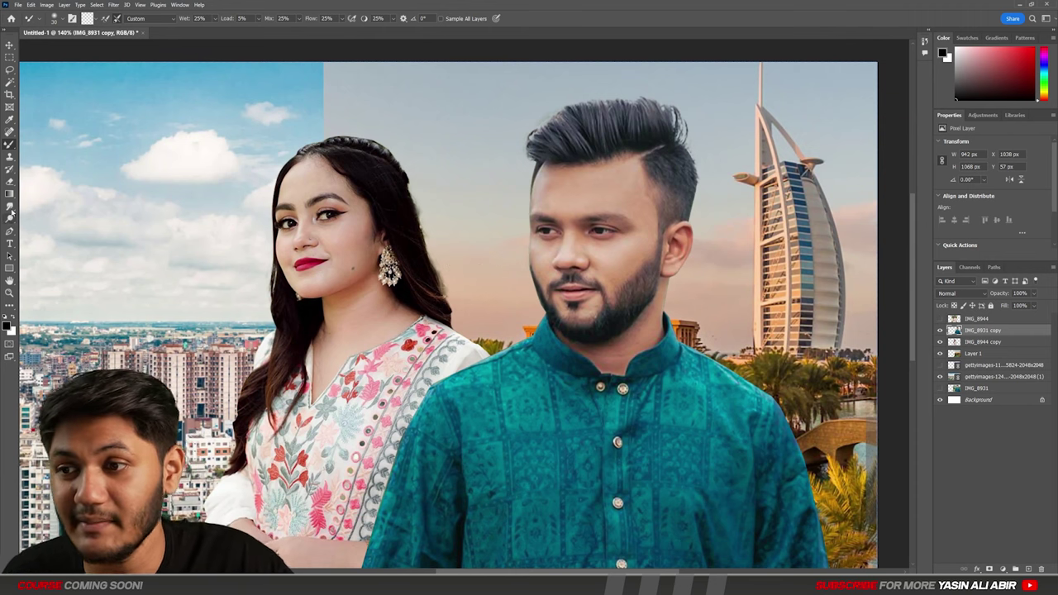
Step: Brighten the man's forehead, cheeks, chin and nose with the Dodge tool on Midtones at 50% exposure, using smaller brushes for finer areas
right_click(12, 144)
left_click(9, 218)
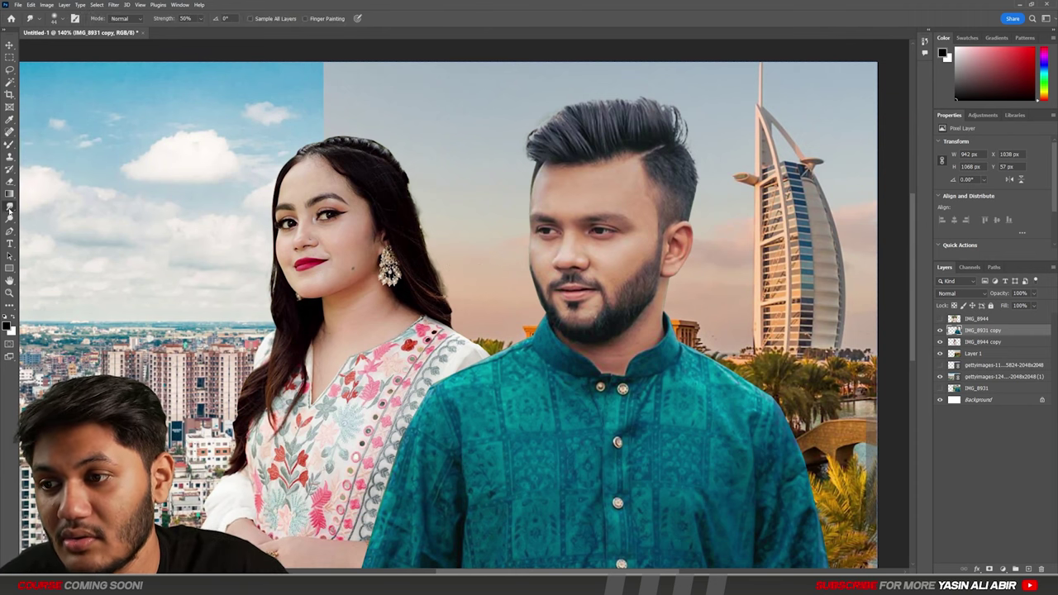
scroll(599, 188, "up", 4)
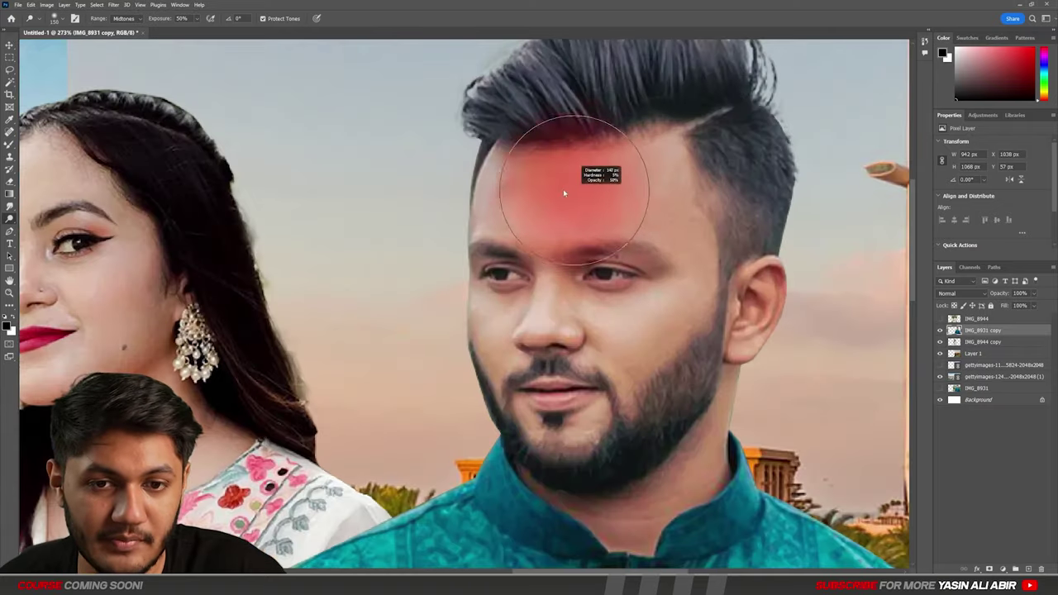
mouse_move(534, 182)
left_mouse_down()
mouse_move(513, 198)
mouse_move(626, 199)
mouse_move(666, 180)
left_mouse_up()
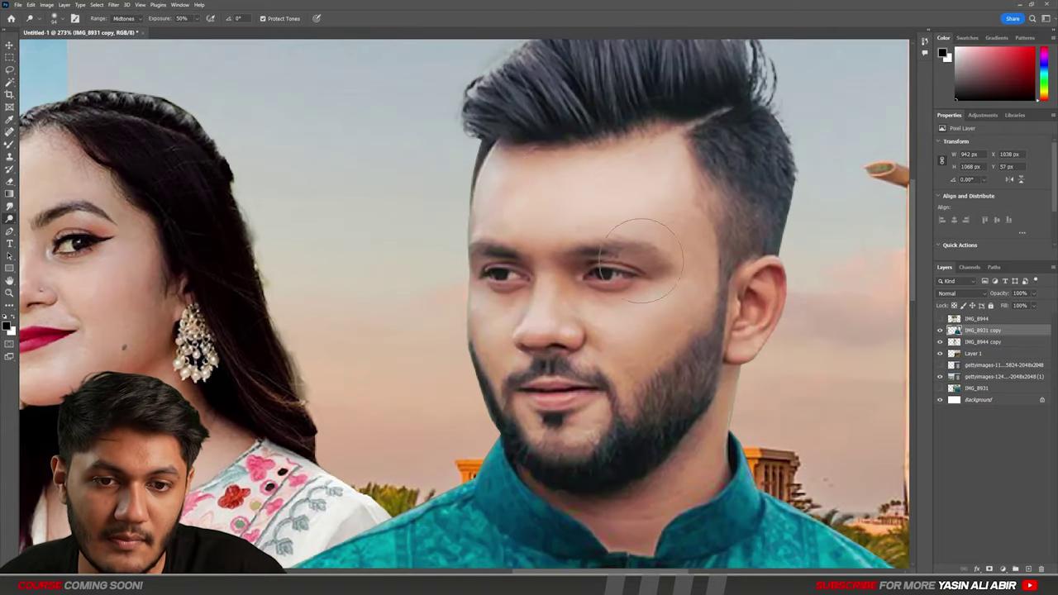
mouse_move(614, 300)
left_mouse_down()
mouse_move(585, 299)
mouse_move(668, 301)
left_mouse_up()
mouse_move(484, 327)
left_mouse_down()
mouse_move(486, 318)
mouse_move(489, 384)
left_mouse_up()
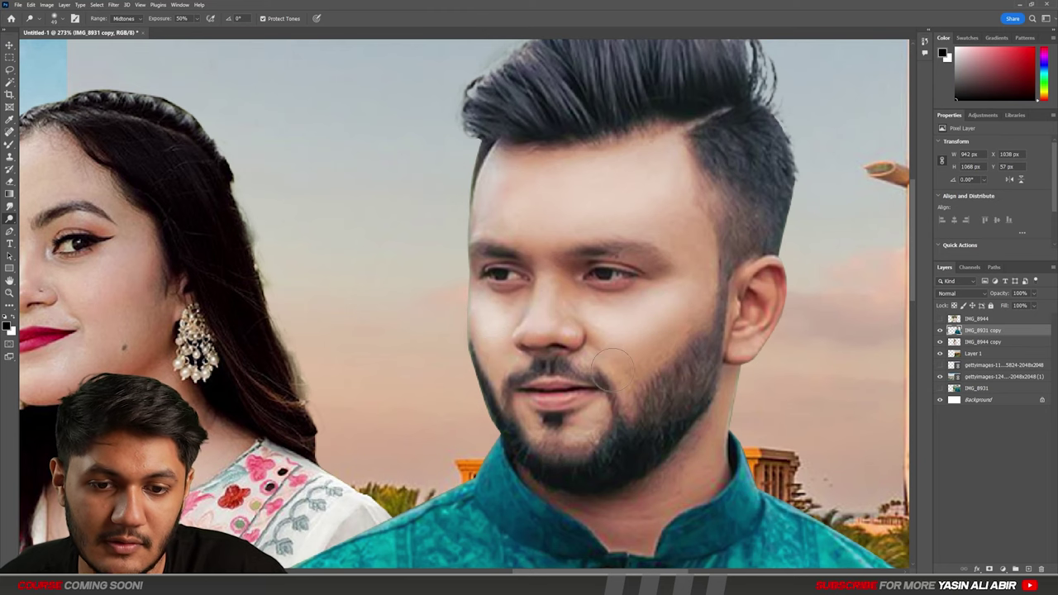
mouse_move(570, 424)
left_mouse_down()
mouse_move(555, 423)
mouse_move(583, 434)
mouse_move(522, 422)
left_mouse_up()
left_click_drag(538, 314, 541, 331)
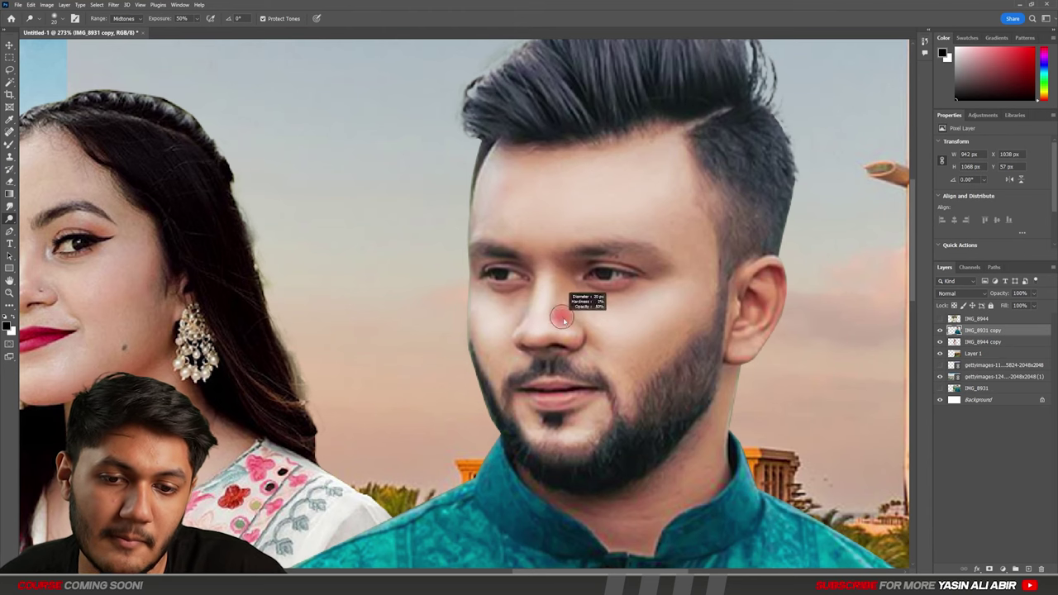
scroll(586, 301, "down", 5)
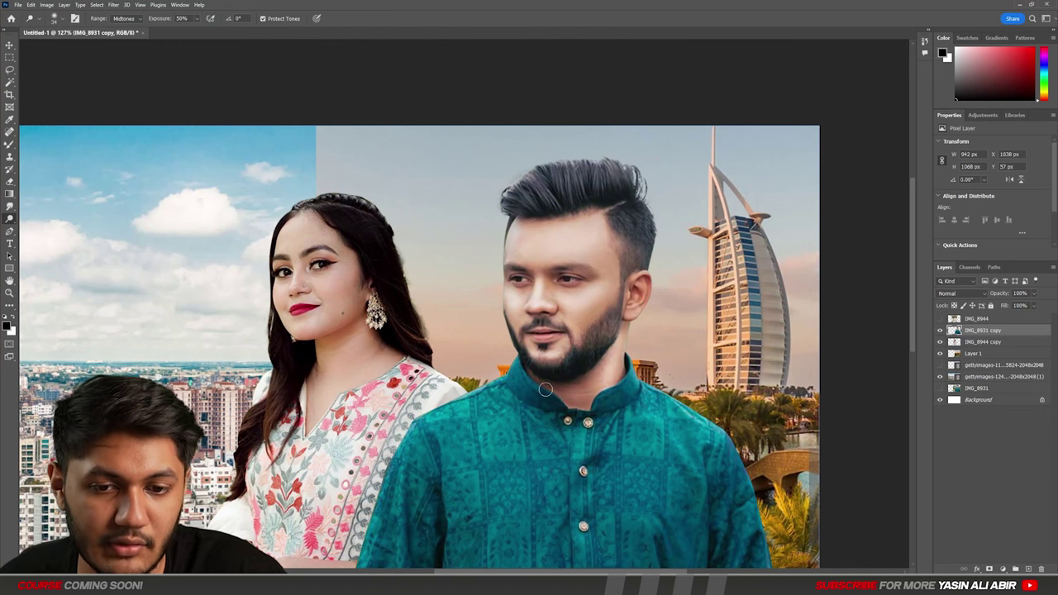
left_click_drag(546, 390, 553, 393)
Step: Brighten the man's teal kurta with a large Dodge brush on Midtones at 50% exposure, and compare the composite without him
scroll(567, 406, "down", 4)
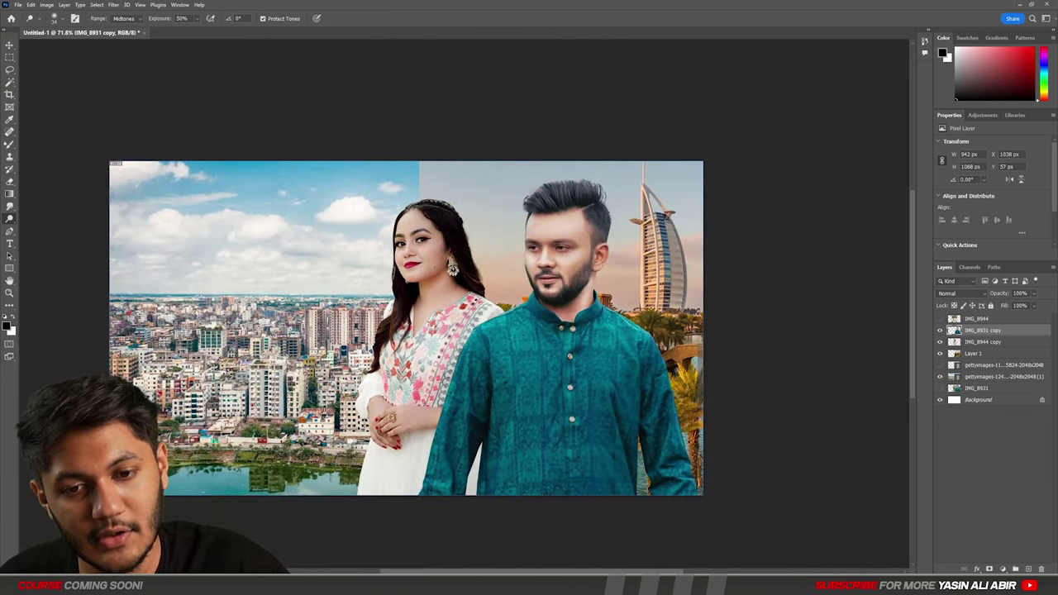
scroll(567, 406, "up", 2)
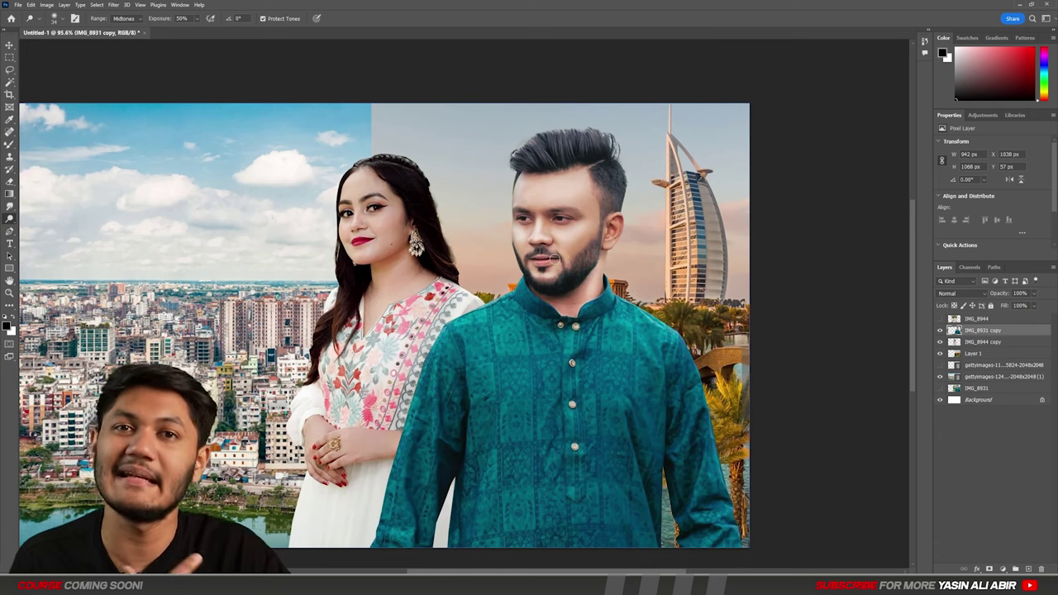
scroll(545, 266, "down", 2)
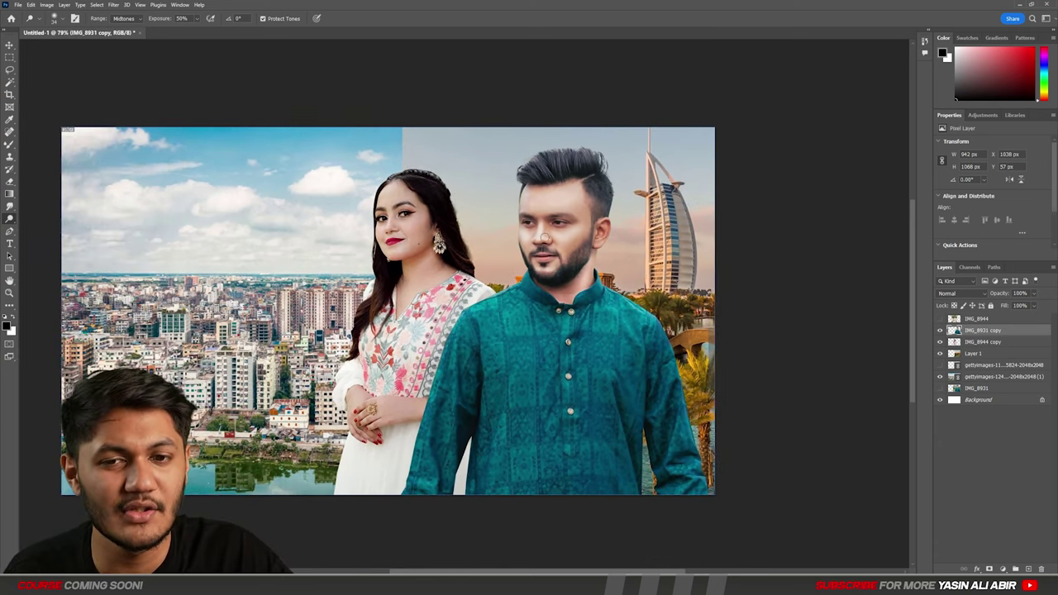
scroll(545, 238, "up", 2)
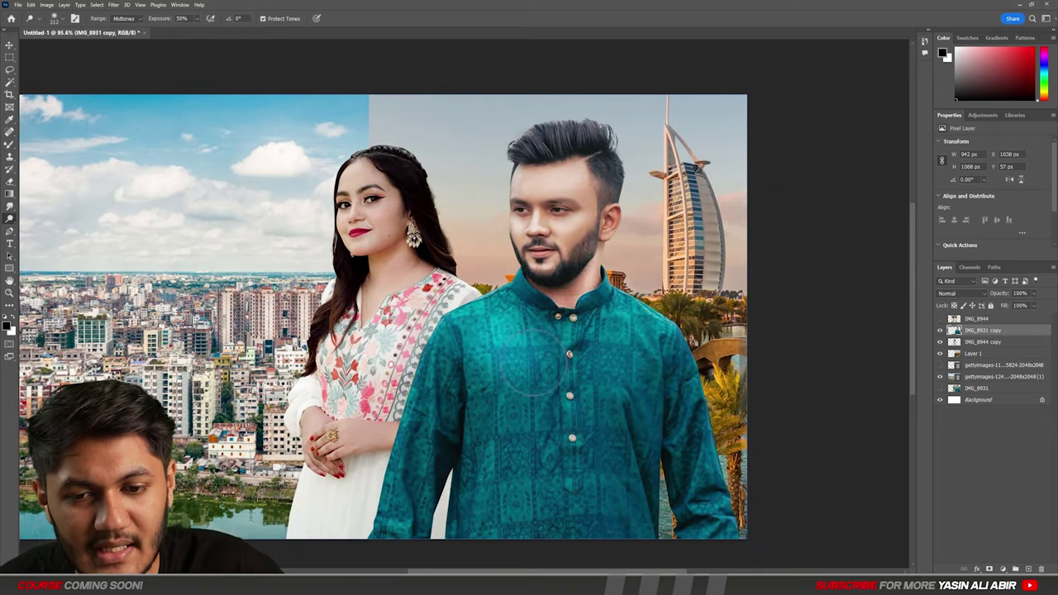
mouse_move(533, 362)
left_mouse_down()
mouse_move(616, 384)
mouse_move(511, 403)
mouse_move(512, 467)
mouse_move(605, 435)
mouse_move(615, 501)
mouse_move(494, 428)
mouse_move(469, 429)
mouse_move(462, 352)
mouse_move(449, 336)
mouse_move(418, 418)
mouse_move(403, 529)
left_mouse_up()
mouse_move(652, 380)
left_mouse_down()
mouse_move(691, 431)
mouse_move(668, 401)
mouse_move(707, 518)
mouse_move(649, 354)
mouse_move(716, 516)
mouse_move(668, 333)
mouse_move(668, 344)
left_mouse_up()
left_click_drag(524, 408, 567, 404)
mouse_move(489, 346)
left_mouse_down()
mouse_move(612, 512)
mouse_move(573, 500)
mouse_move(549, 463)
mouse_move(457, 407)
left_mouse_up()
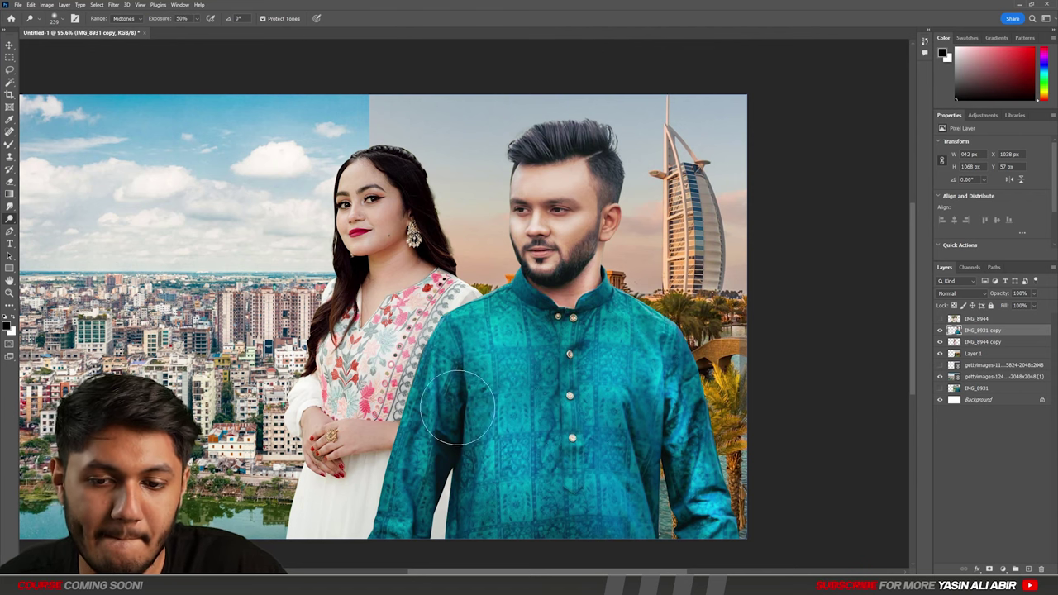
scroll(608, 399, "down", 3)
left_click_drag(604, 368, 662, 393)
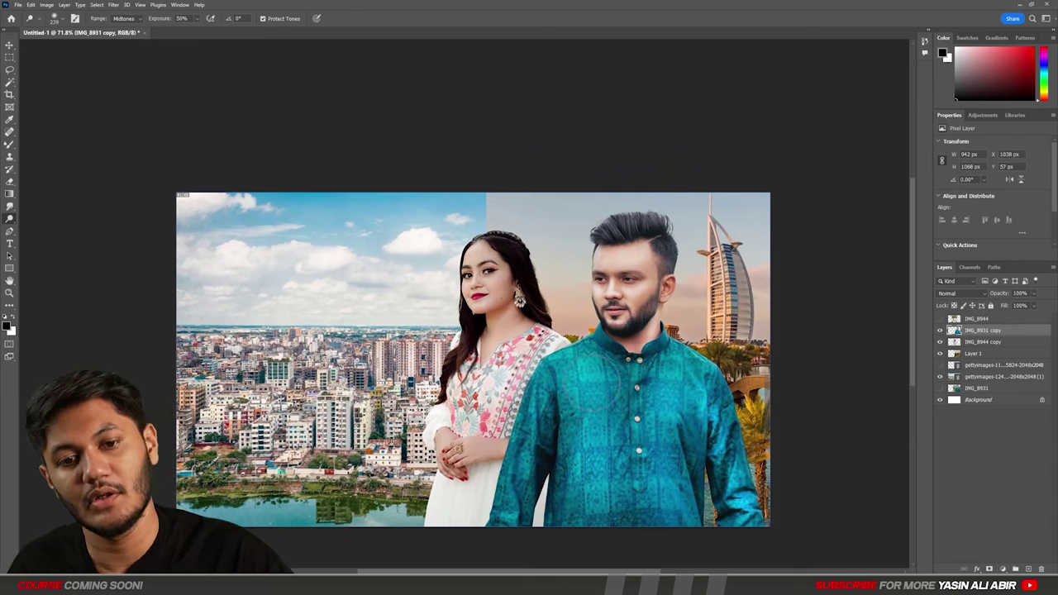
scroll(556, 328, "down", 1)
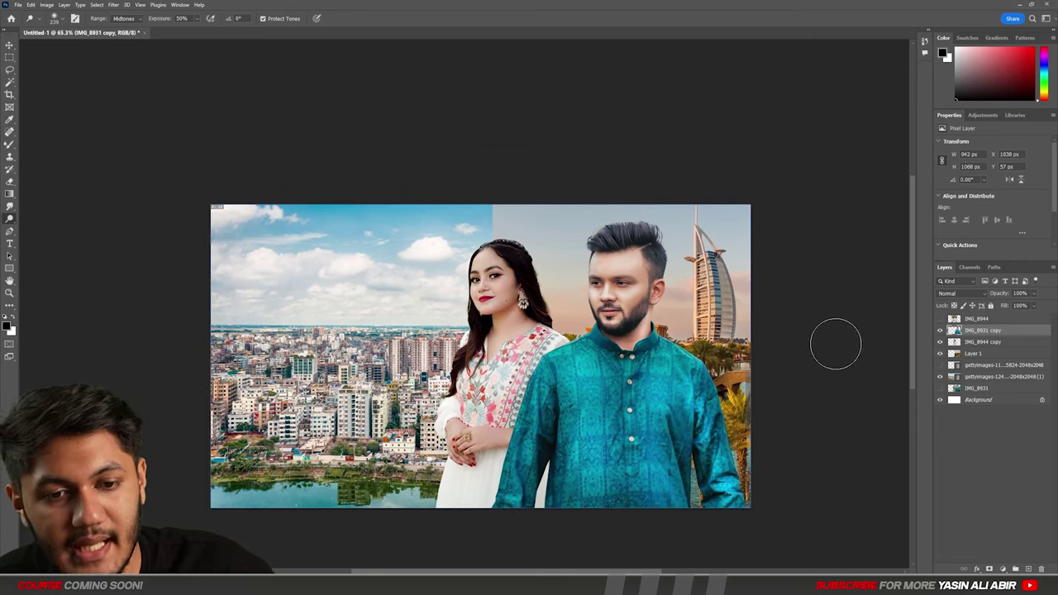
left_click(940, 329)
left_click(940, 329)
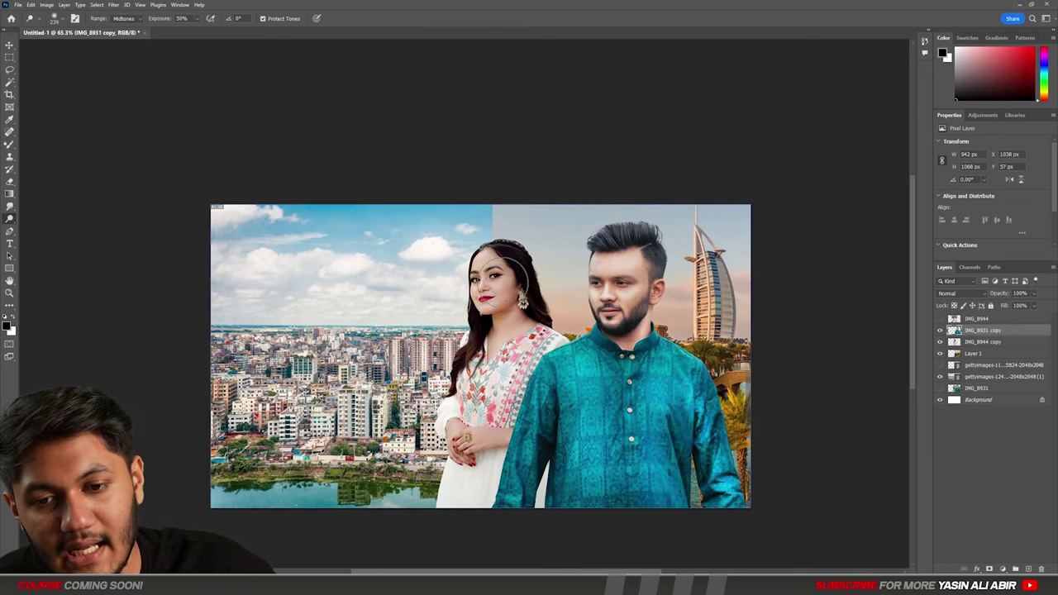
Step: Convert the woman's cutout layer, IMG_8944 copy, to a smart object
left_click(991, 343)
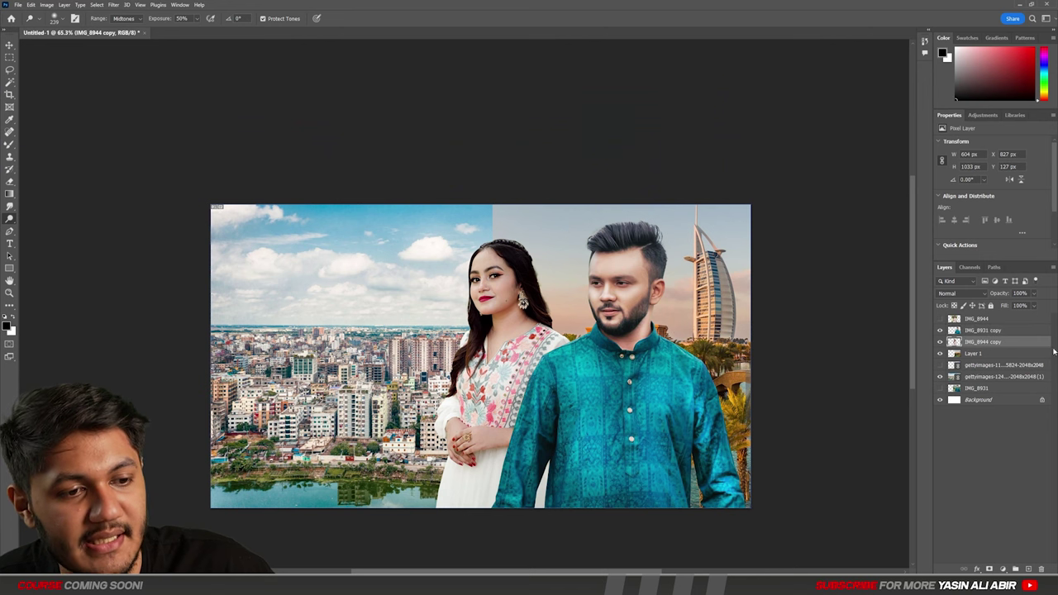
right_click(1026, 344)
left_click(975, 342)
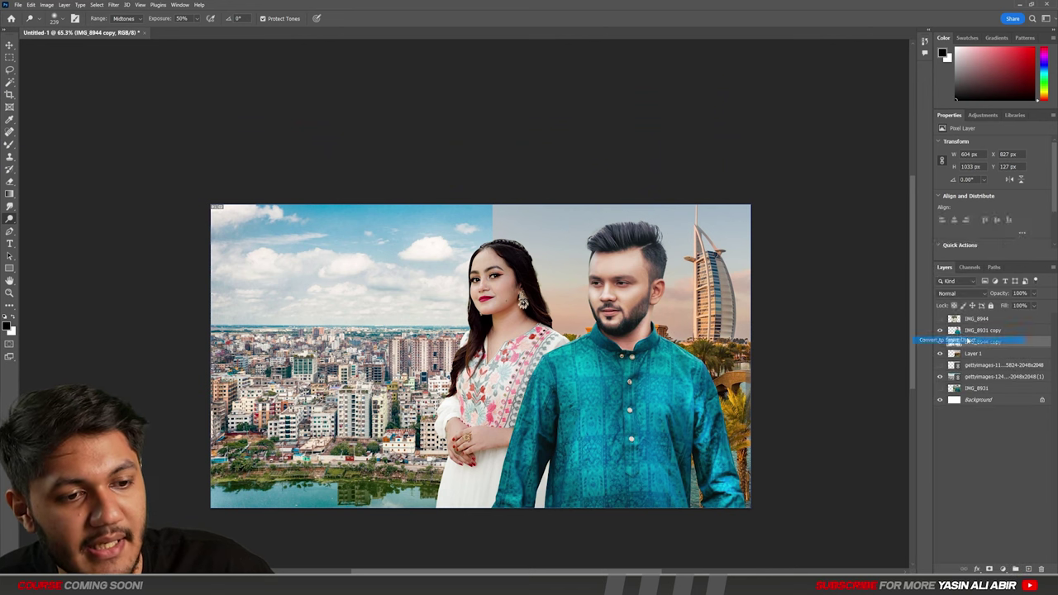
Step: Start a Camera Raw Filter on the woman with Contrast +22, Highlights -53 and Shadows +28
left_click(117, 6)
left_click(144, 67)
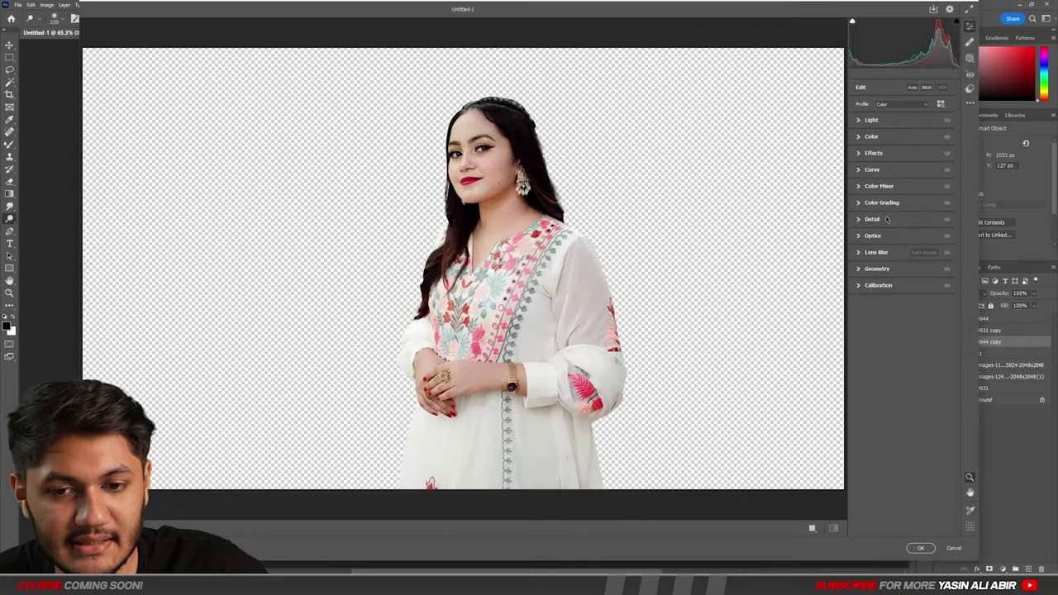
left_click(860, 121)
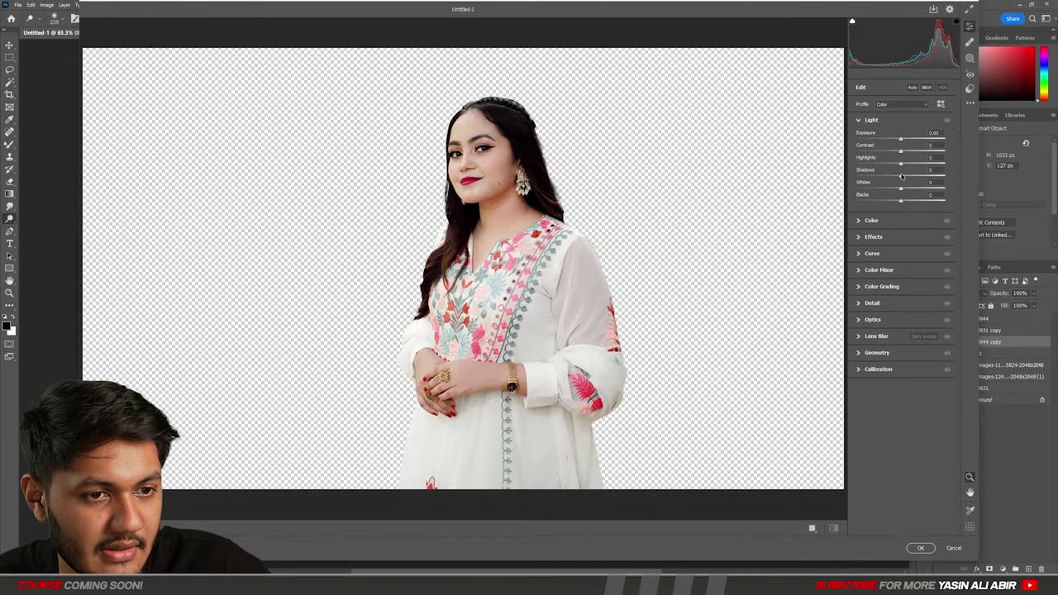
mouse_move(900, 165)
left_mouse_down()
mouse_move(911, 165)
mouse_move(878, 173)
mouse_move(911, 157)
mouse_move(913, 179)
left_mouse_up()
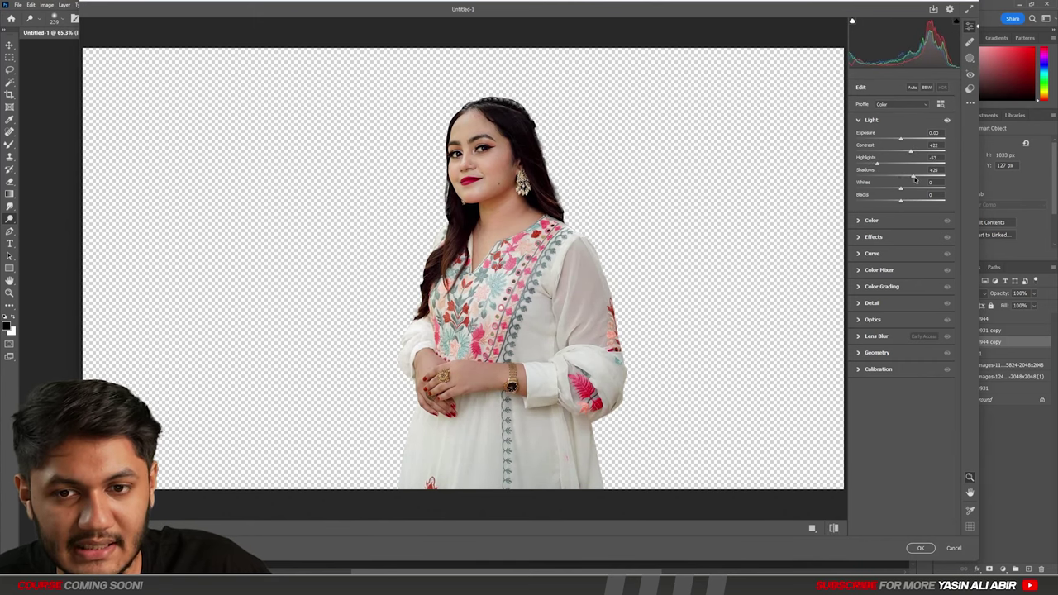
Step: Set the woman's Noise Reduction to 42 with Detail at 100, and apply the Camera Raw Filter
left_click(858, 121)
left_click(860, 220)
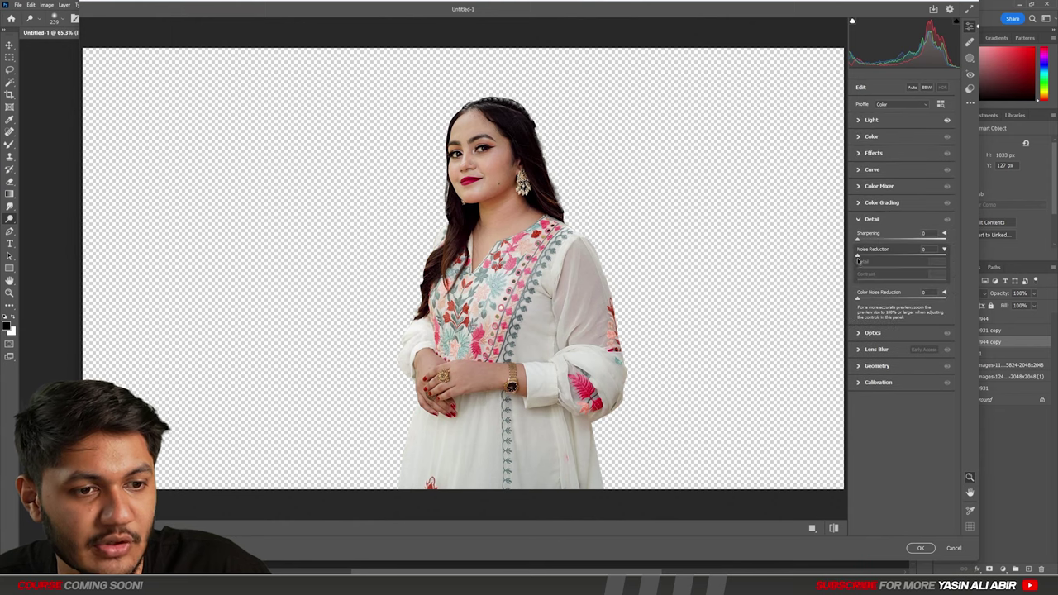
left_click_drag(858, 255, 893, 255)
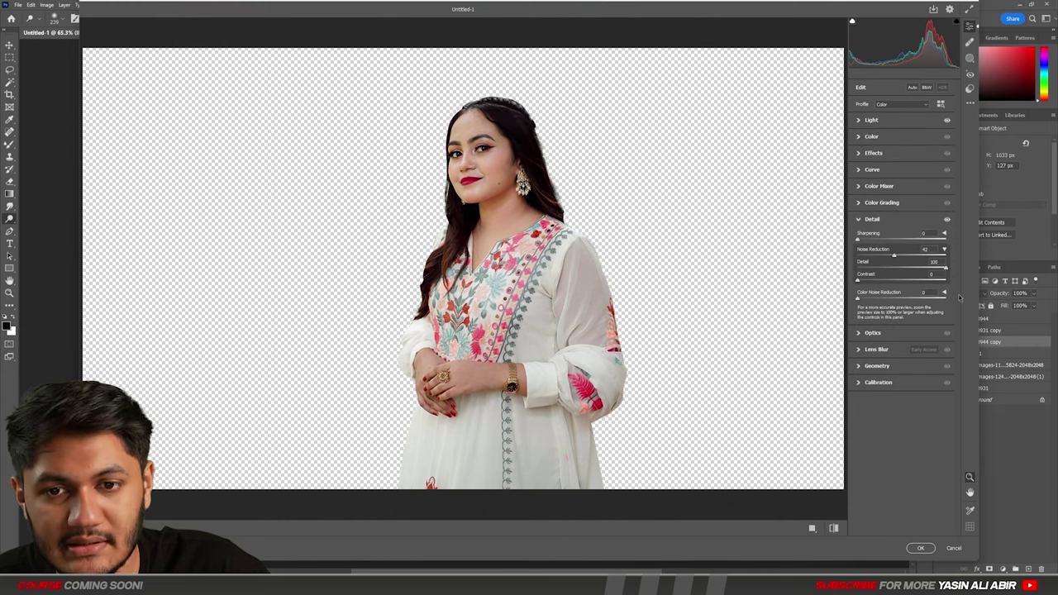
left_click(921, 548)
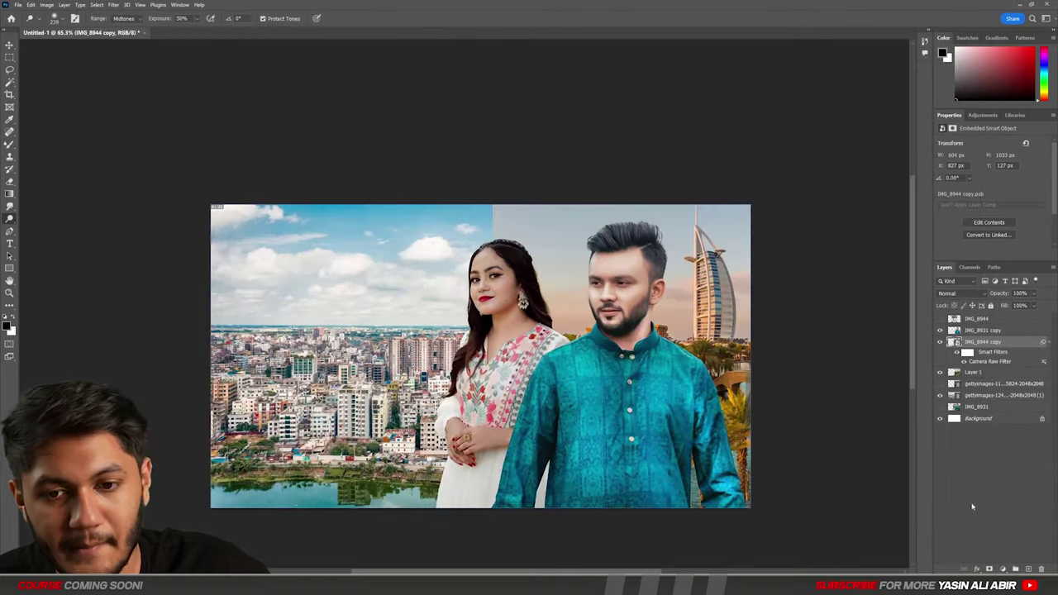
Step: Convert the filtered woman's cutout to a new smart object and rasterize it into a pixel layer
right_click(1006, 352)
left_click(950, 295)
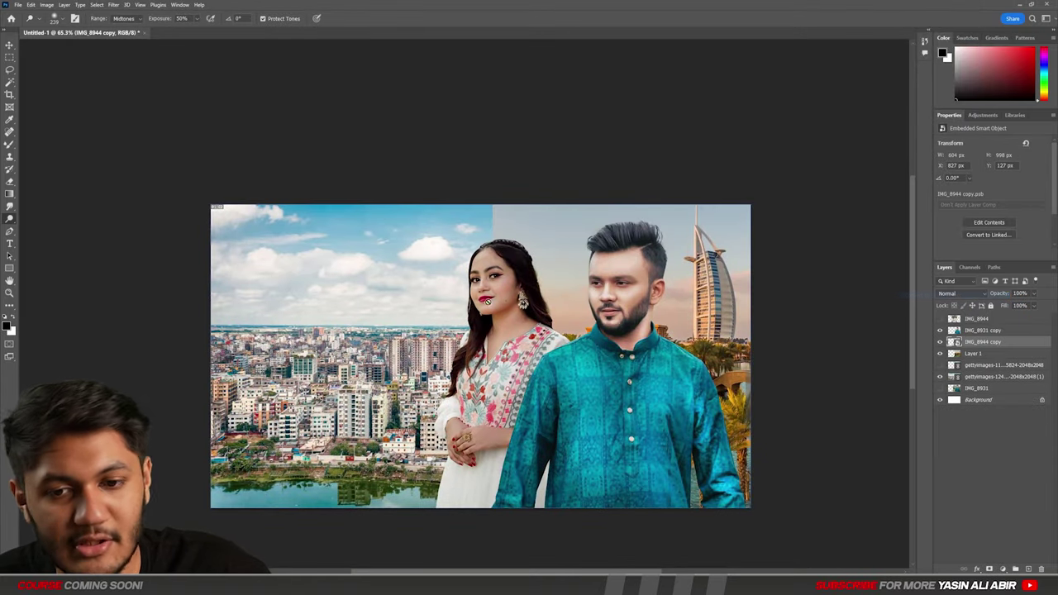
left_click(467, 248)
left_click(513, 220)
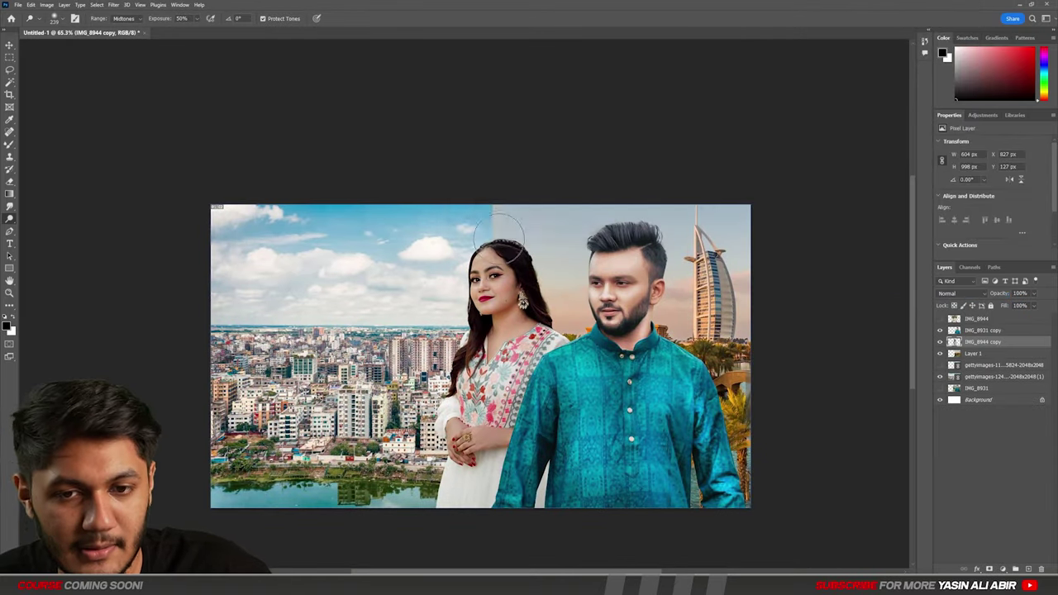
Step: Brighten the woman's face and neck with the Dodge tool on Midtones at 50% exposure
scroll(490, 254, "up", 8)
scroll(477, 260, "up", 4)
mouse_move(478, 260)
left_mouse_down()
mouse_move(422, 271)
mouse_move(463, 257)
mouse_move(413, 297)
mouse_move(467, 256)
left_mouse_up()
scroll(498, 271, "up", 7)
mouse_move(425, 428)
left_mouse_down()
mouse_move(401, 428)
mouse_move(445, 385)
mouse_move(428, 431)
mouse_move(439, 442)
left_mouse_up()
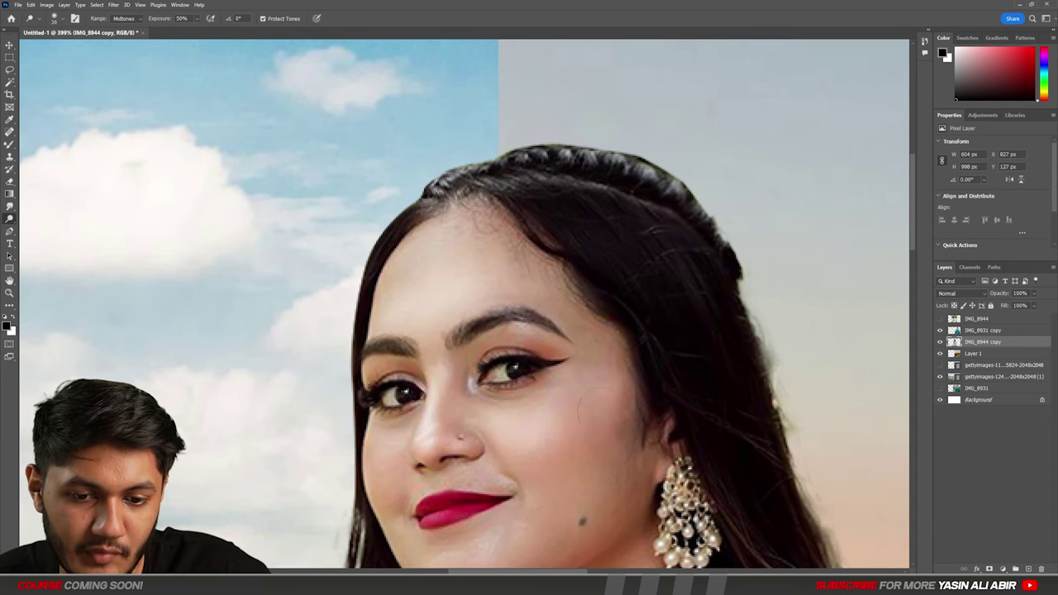
scroll(480, 351, "down", 3)
mouse_move(517, 391)
left_mouse_down()
mouse_move(529, 391)
mouse_move(501, 390)
mouse_move(504, 403)
left_mouse_up()
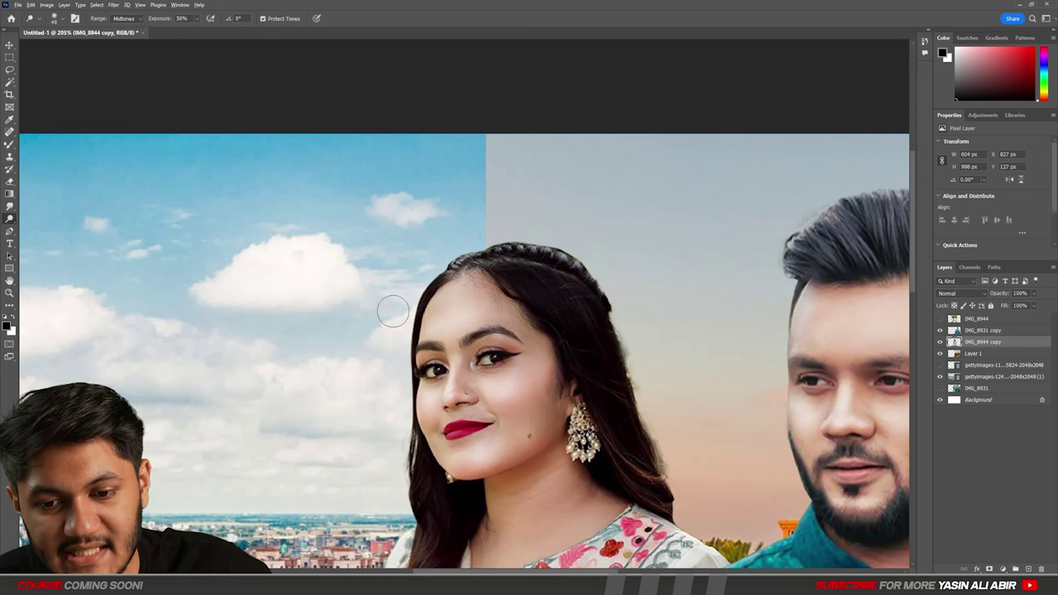
scroll(389, 306, "down", 2)
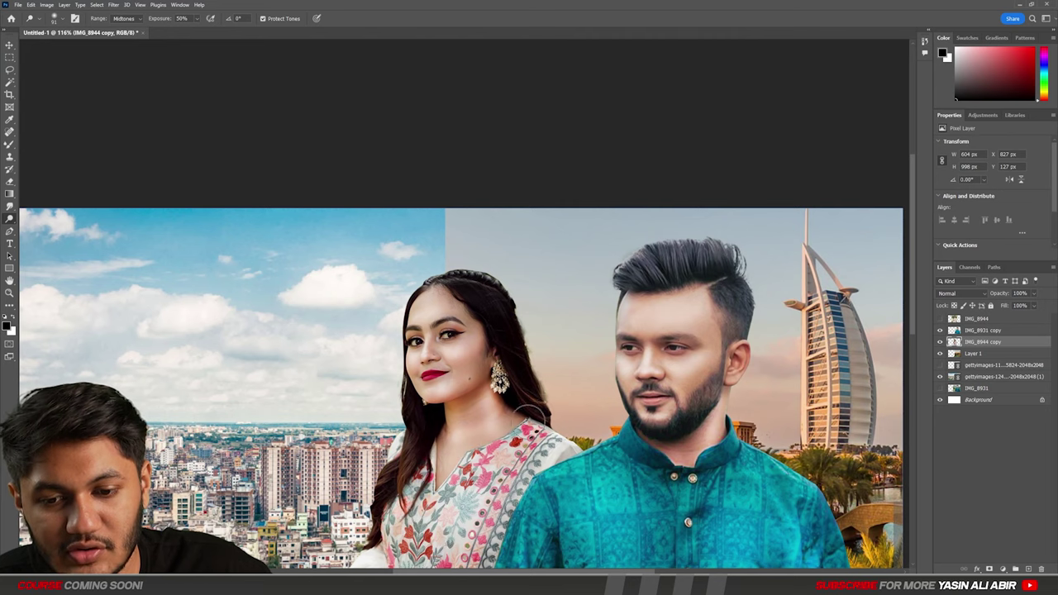
Step: Brighten the woman's hands and forearm with a small Dodge brush, using a finer size for the ring and fingers
scroll(530, 416, "down", 3)
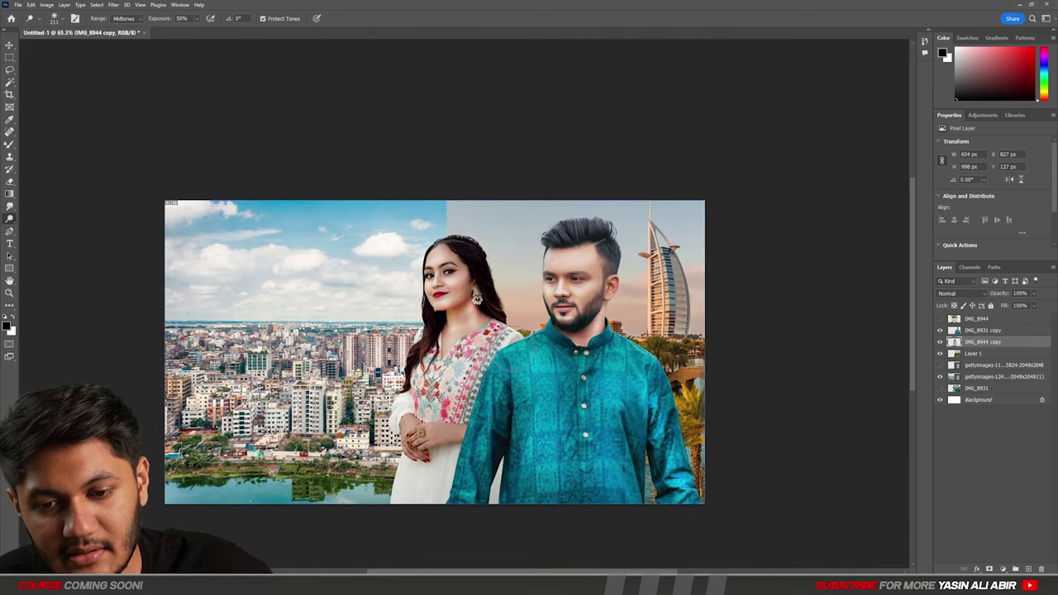
scroll(422, 431, "up", 3)
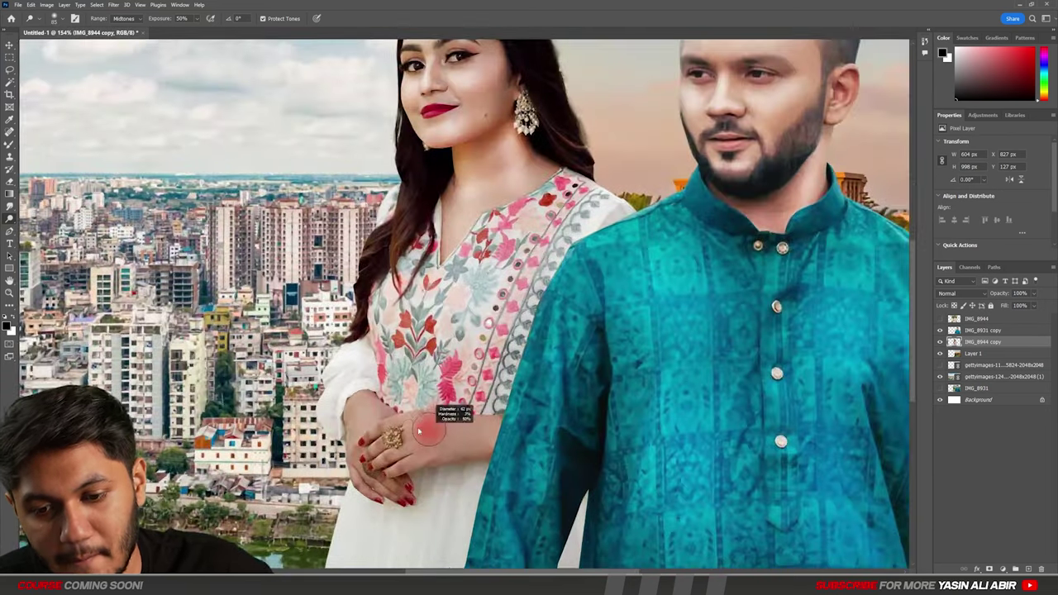
left_click_drag(419, 430, 535, 414)
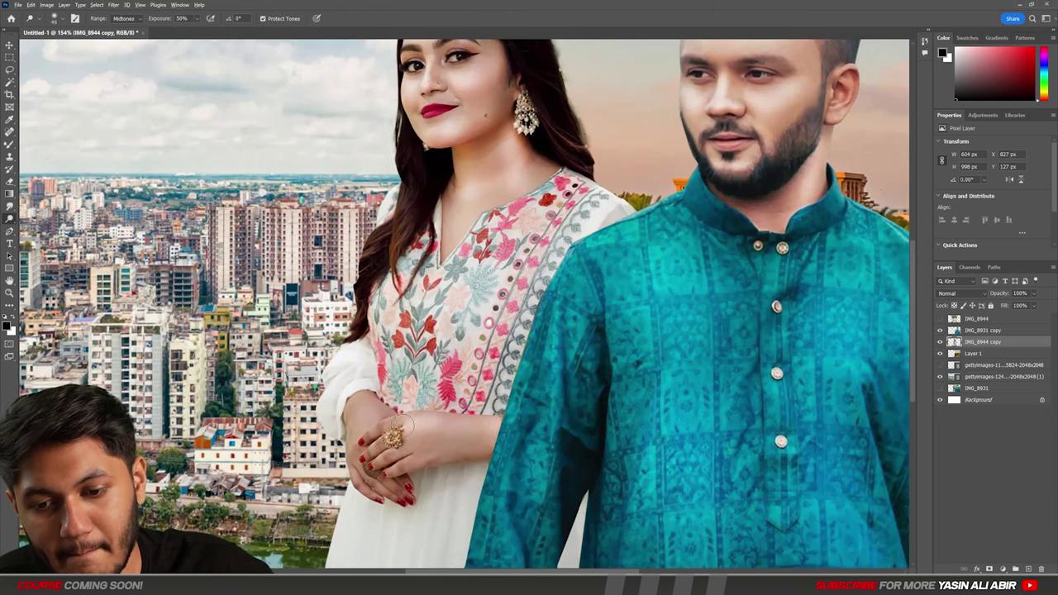
scroll(403, 423, "up", 2)
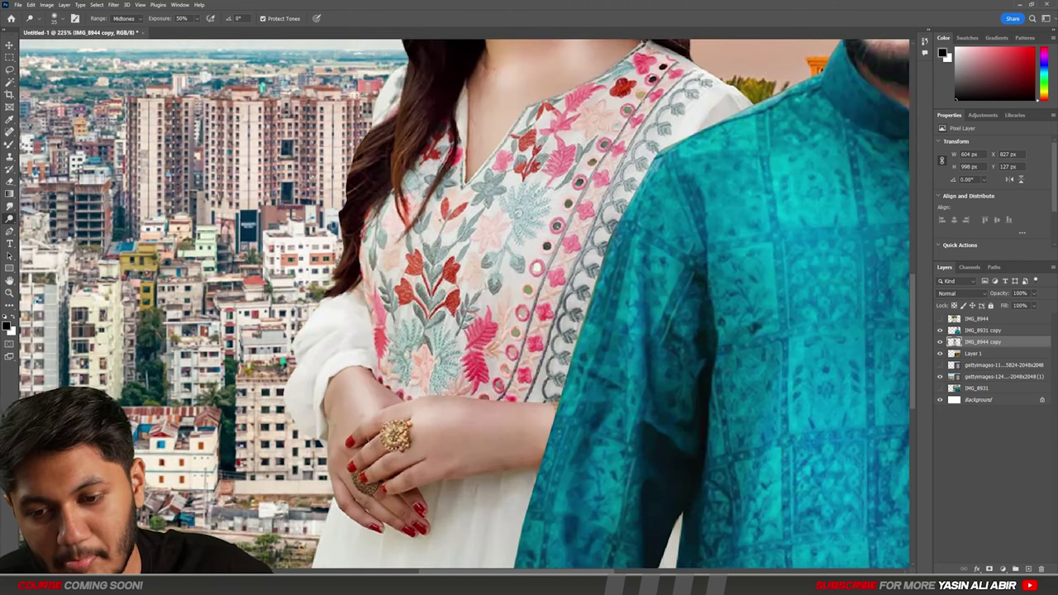
left_click_drag(396, 434, 352, 441)
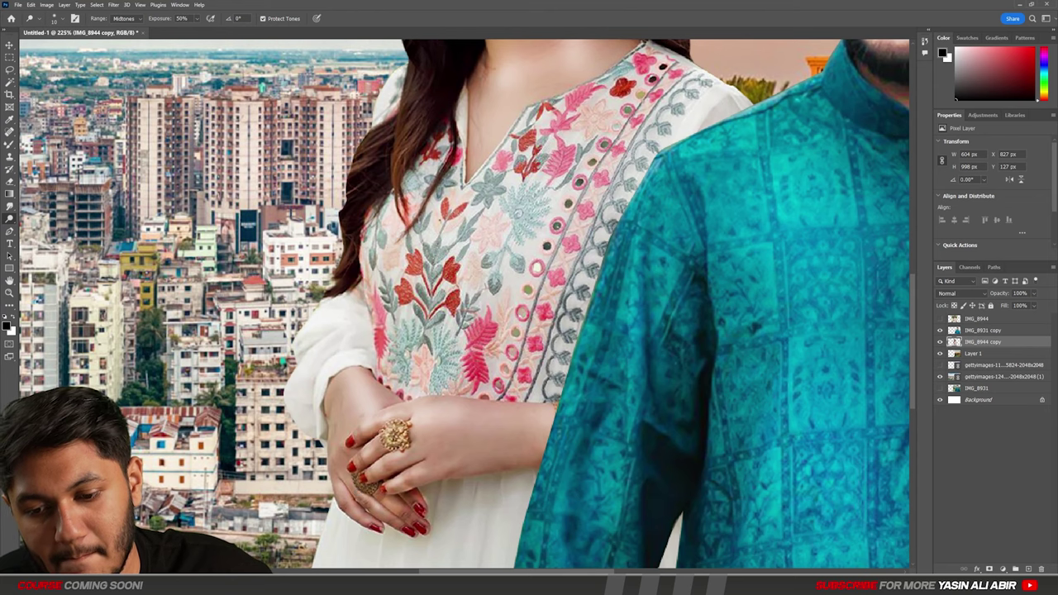
Step: Brighten the woman's dress with a larger Dodge brush at 50% exposure
scroll(374, 376, "down", 5)
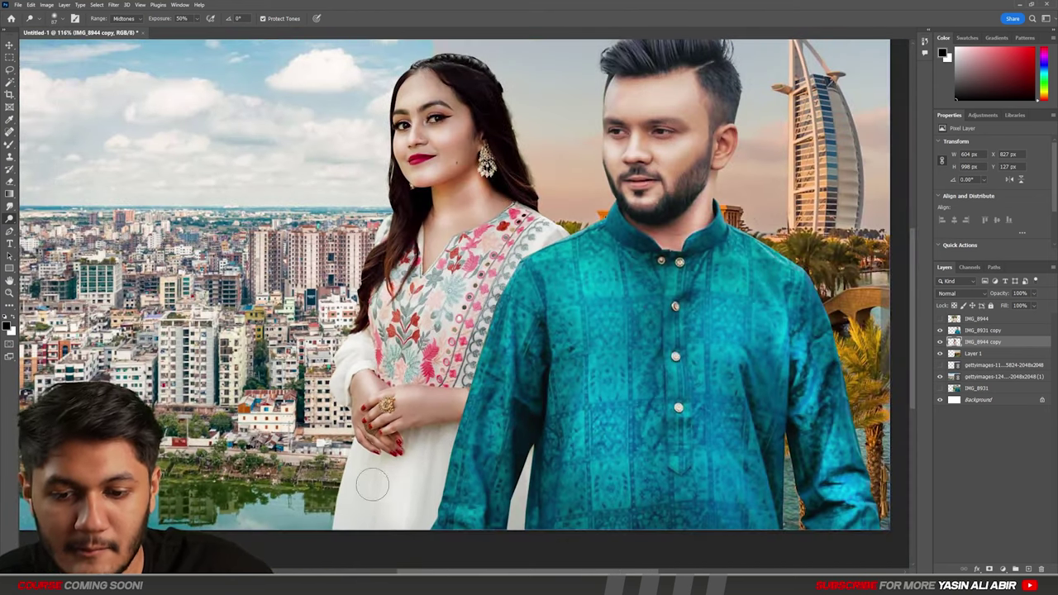
scroll(425, 295, "down", 3)
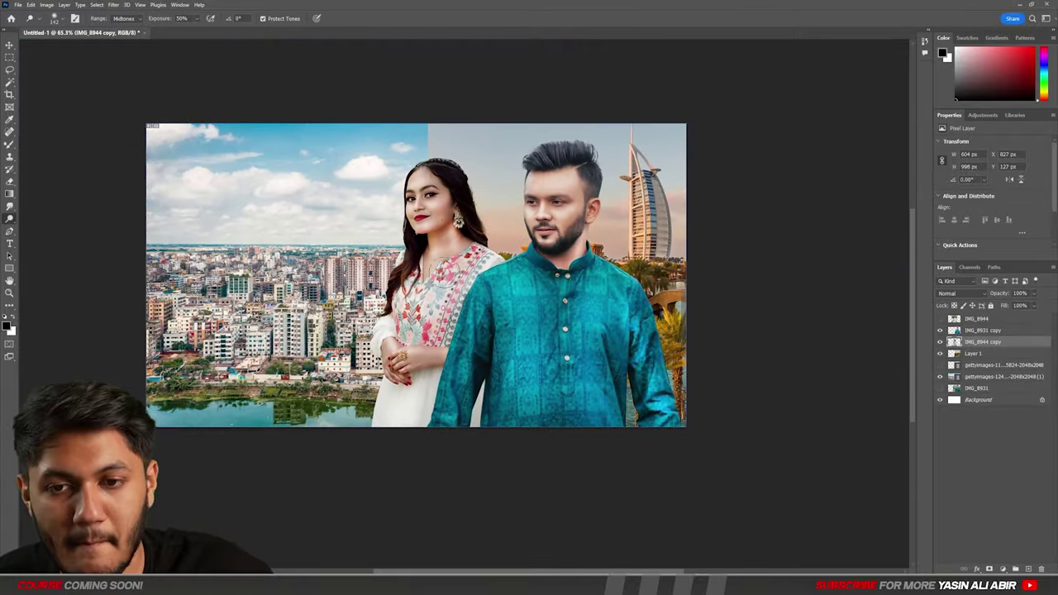
mouse_move(409, 172)
left_mouse_down()
mouse_move(494, 290)
mouse_move(514, 289)
left_mouse_up()
scroll(579, 344, "down", 2)
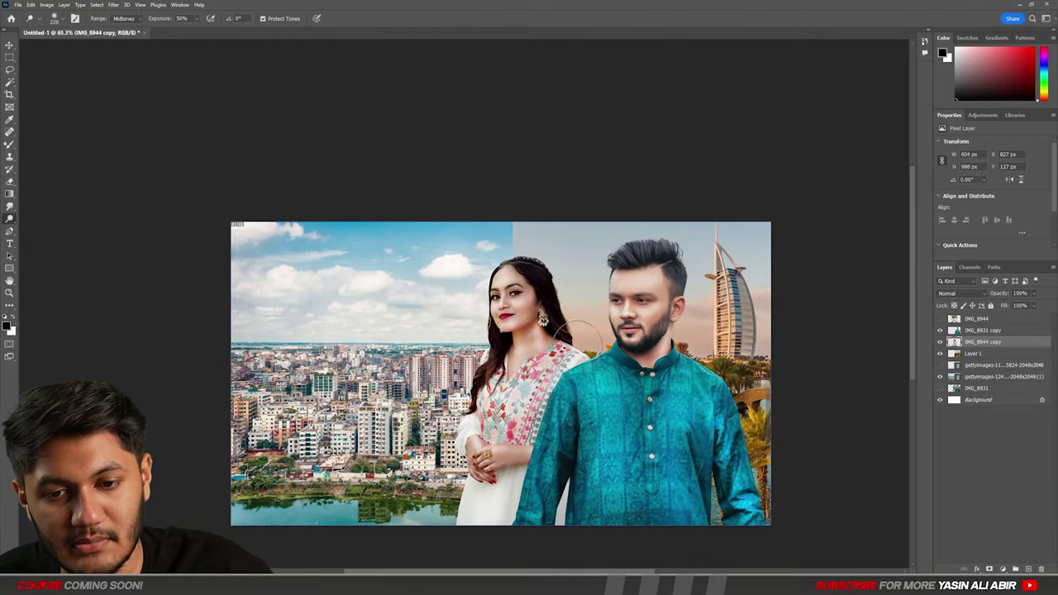
Step: Hide and show the woman's cutout layer to review it within the composite
scroll(545, 330, "down", 1)
scroll(570, 331, "up", 2)
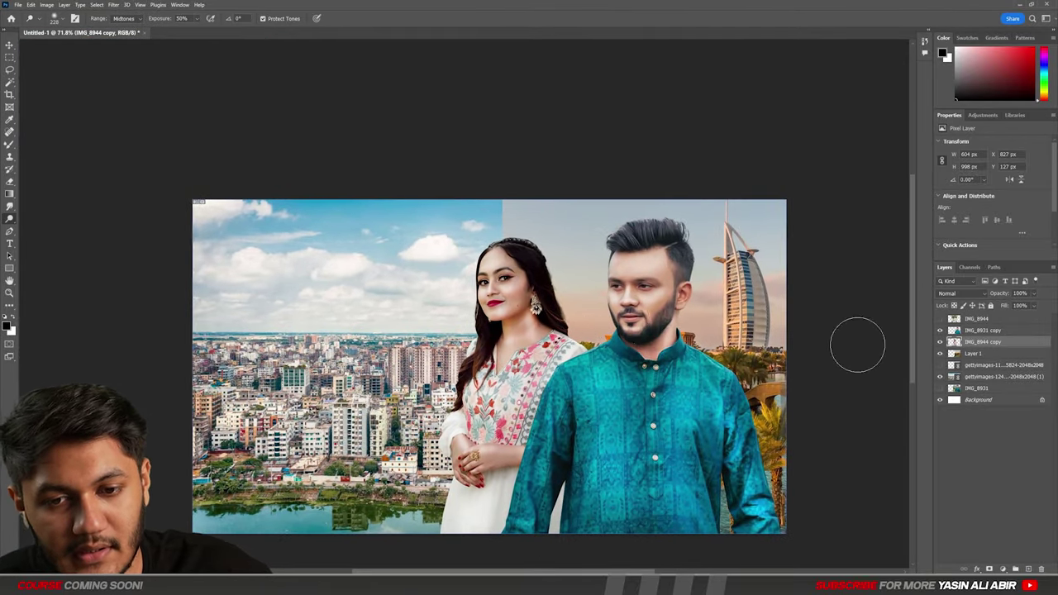
left_click(940, 342)
left_click(940, 341)
scroll(425, 284, "down", 2)
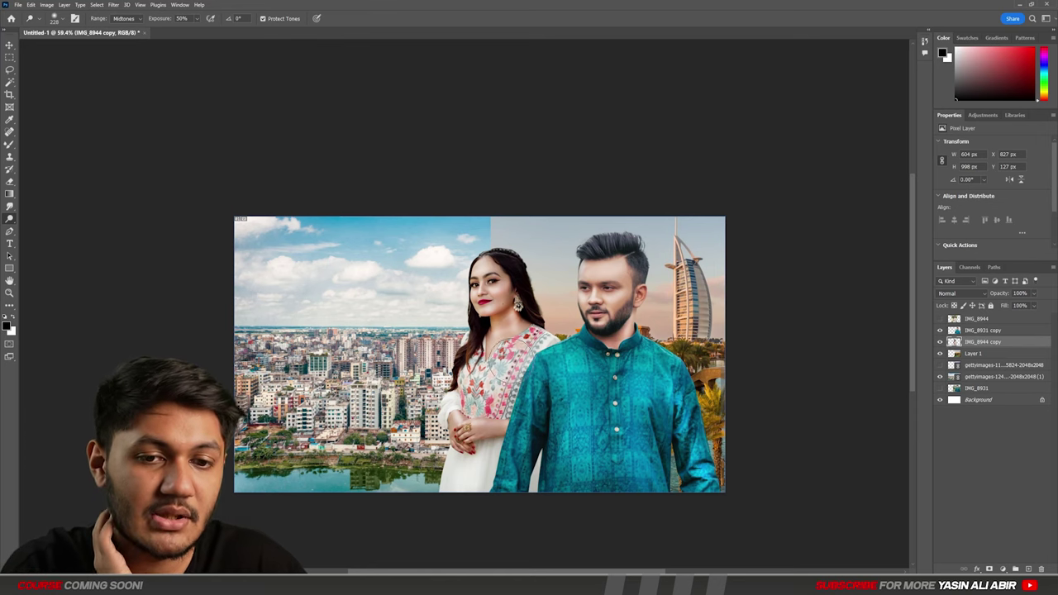
Step: Add a Brightness/Contrast adjustment clipped to the woman's cutout and adjust its contrast slightly
left_click(1002, 569)
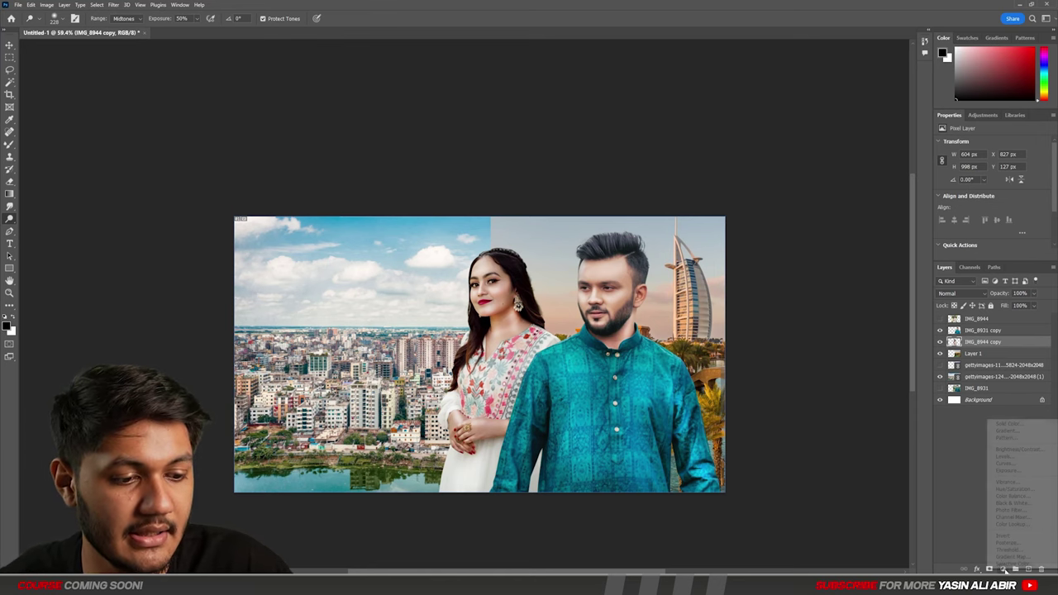
left_click(1013, 449)
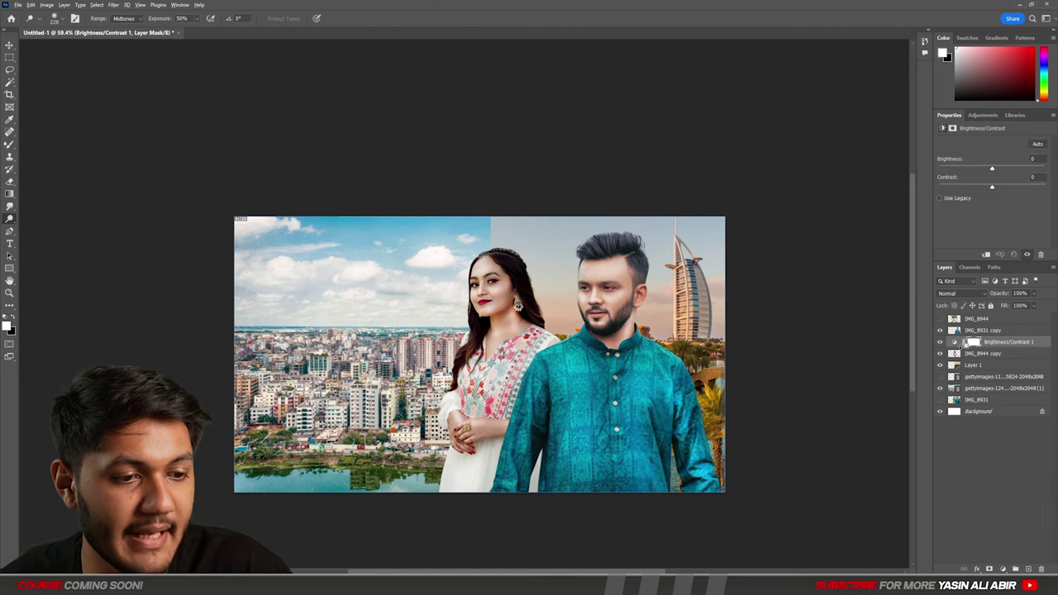
left_click_drag(974, 191, 971, 202)
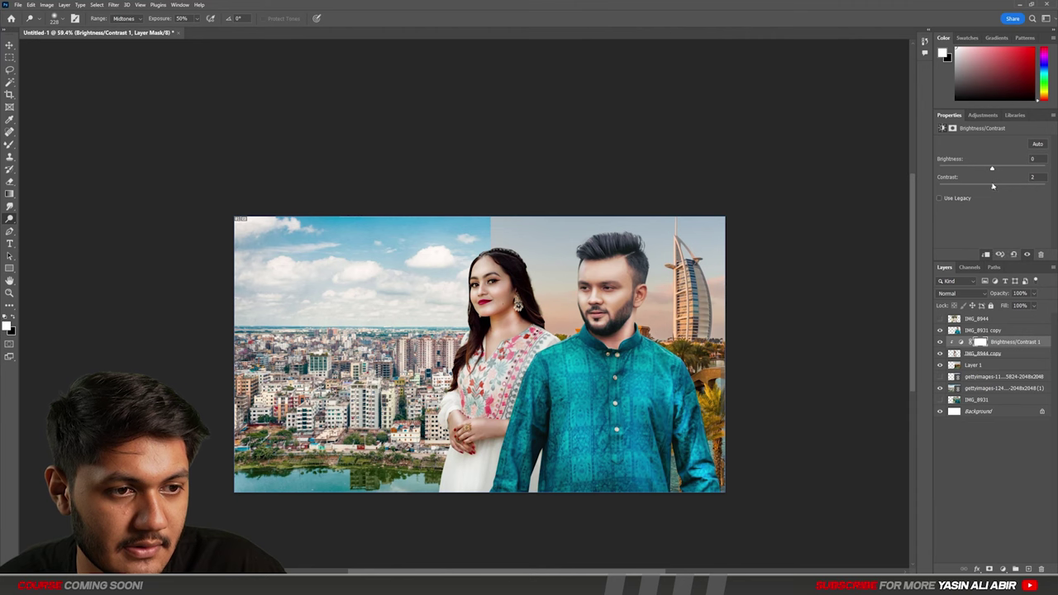
Step: Add a Brightness/Contrast adjustment clipped to the man's cutout with contrast set to -7
left_click(997, 331)
left_click(1003, 570)
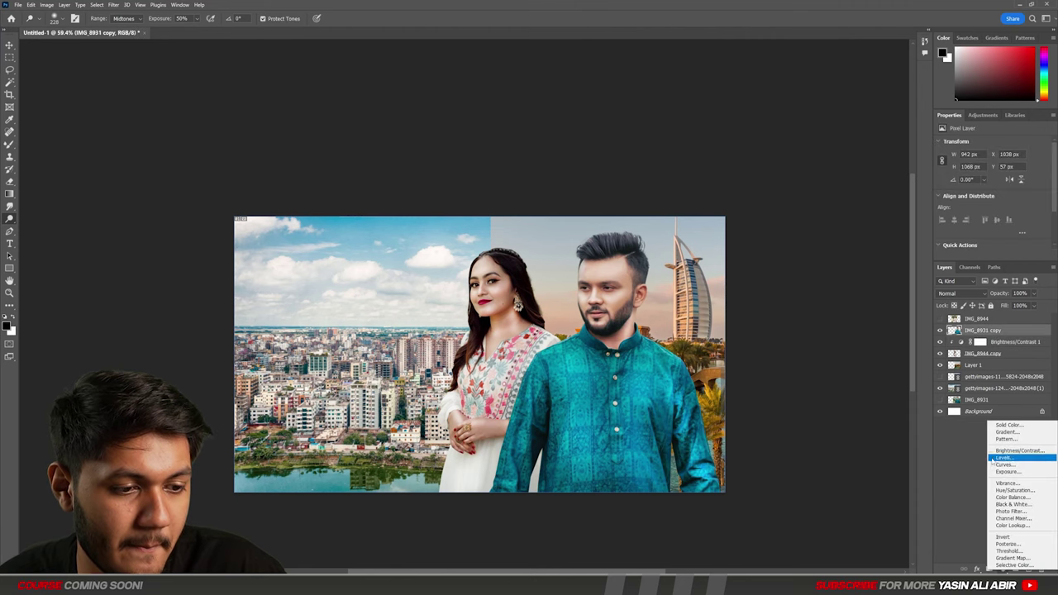
left_click(1012, 450)
left_click(972, 335, "alt")
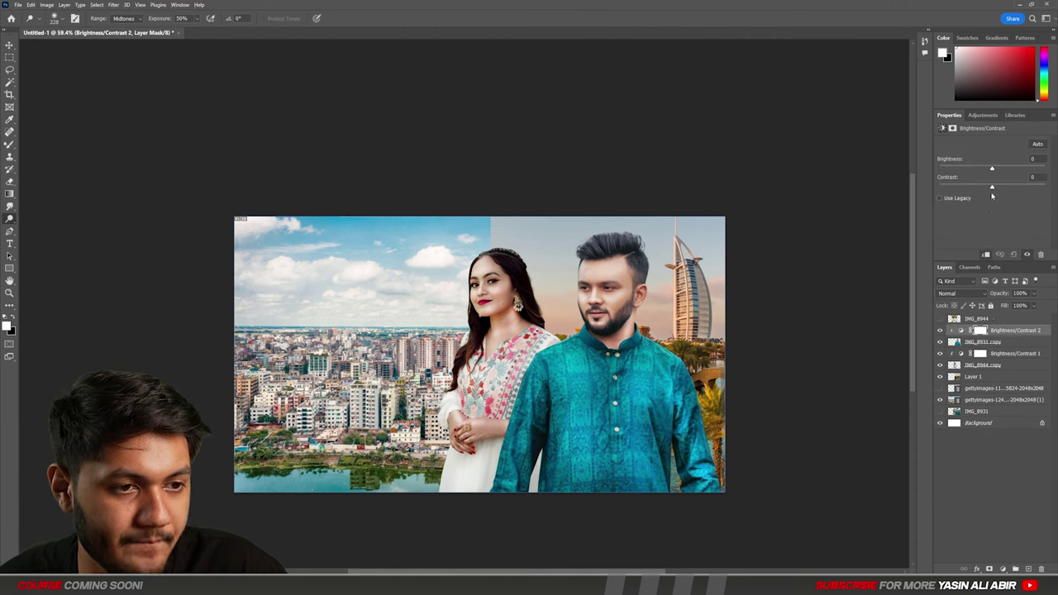
mouse_move(989, 189)
left_mouse_down()
mouse_move(1002, 199)
mouse_move(984, 201)
left_mouse_up()
scroll(570, 298, "down", 1)
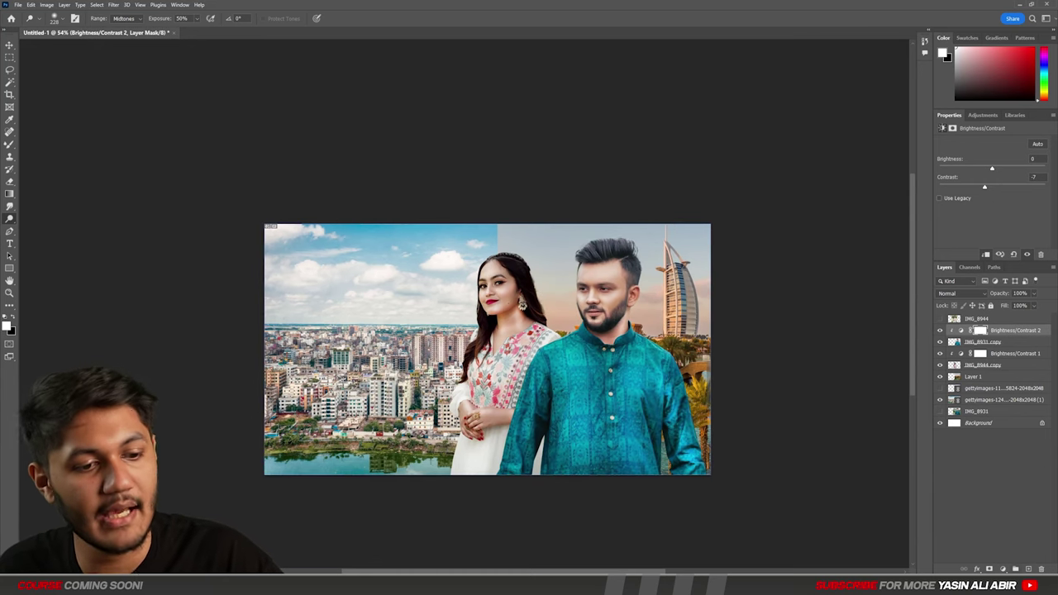
Step: Clip a Midtones Color Balance of +20 red and -4 blue to the man's cutout and duplicate it onto the woman's
left_click(1003, 570)
left_click(1012, 497)
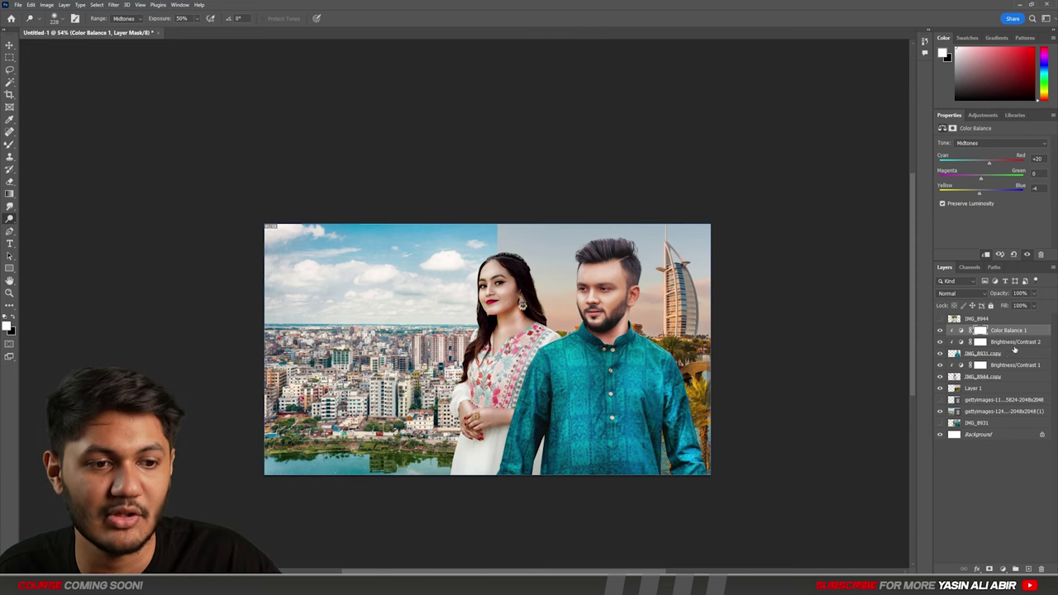
left_click(997, 367)
left_click_drag(1018, 334, 1004, 361)
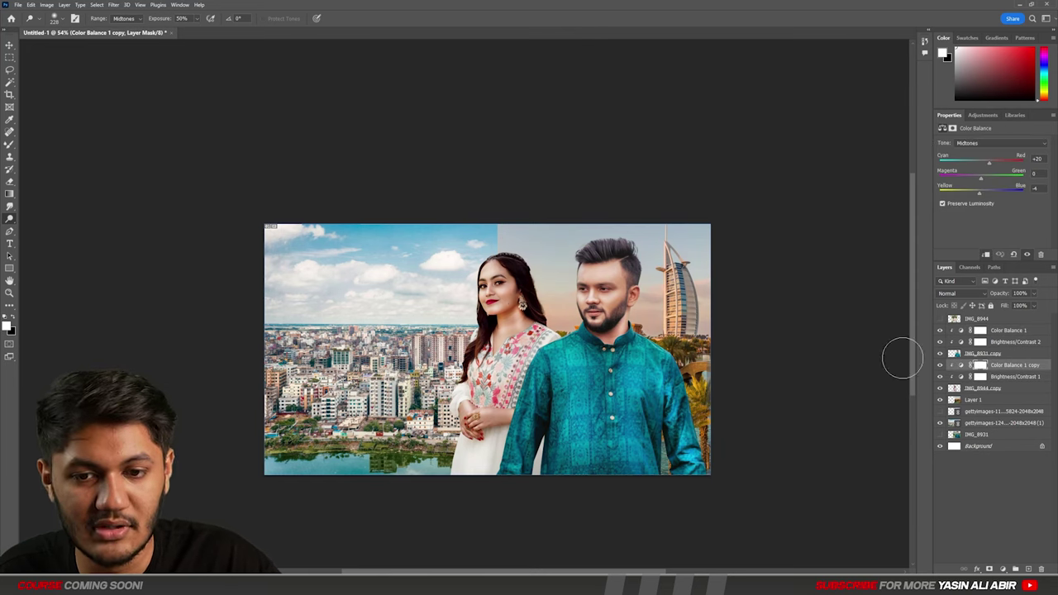
Step: Convert the linked city skyline image to a regular layer and convert it into an embedded smart object
left_click(10, 46)
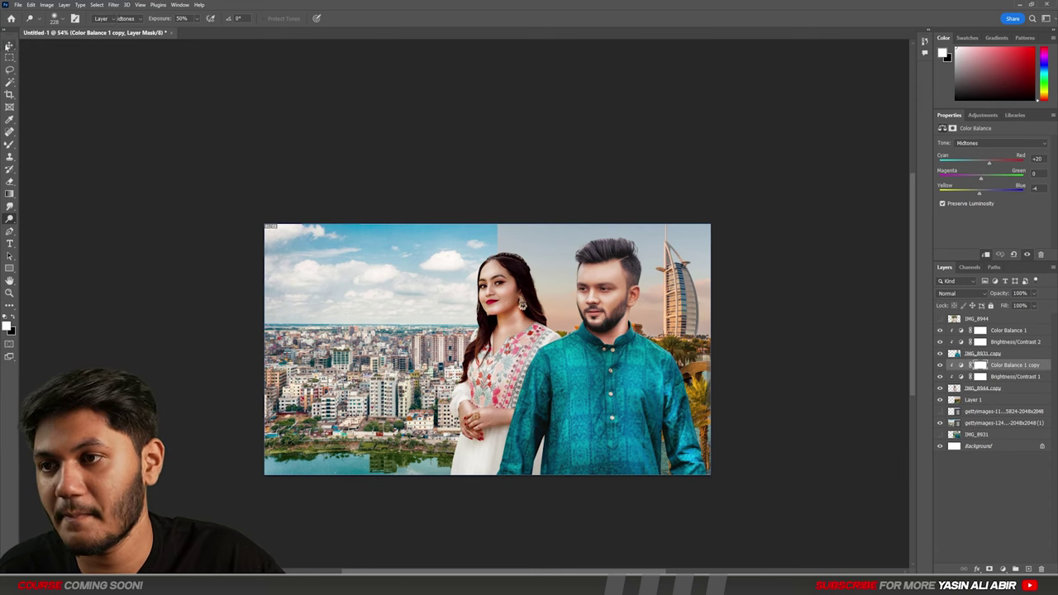
left_click(382, 171)
scroll(413, 189, "down", 1)
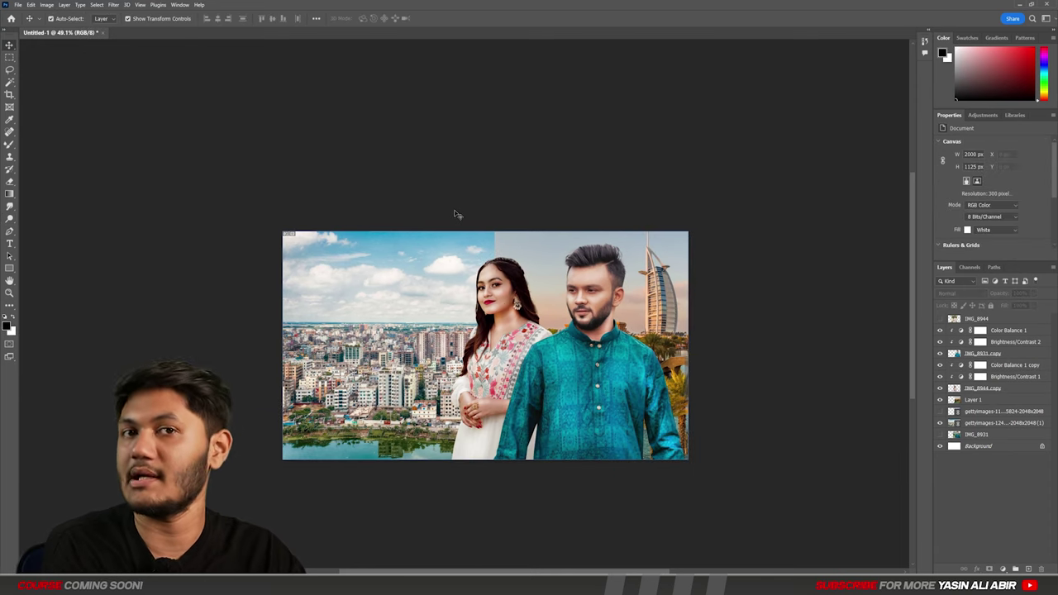
left_click(427, 285)
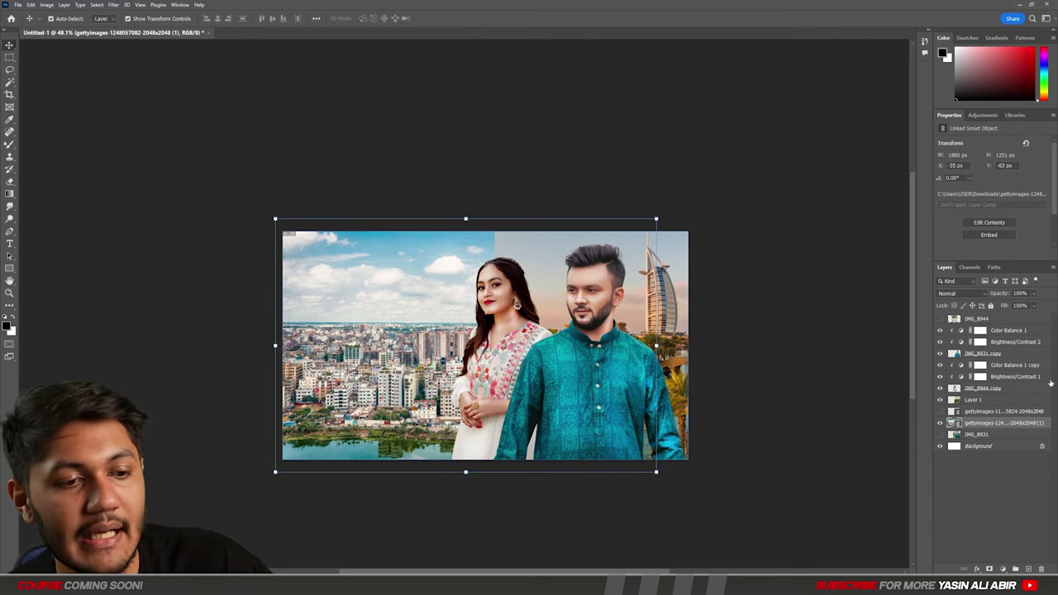
scroll(984, 241, "down", 1)
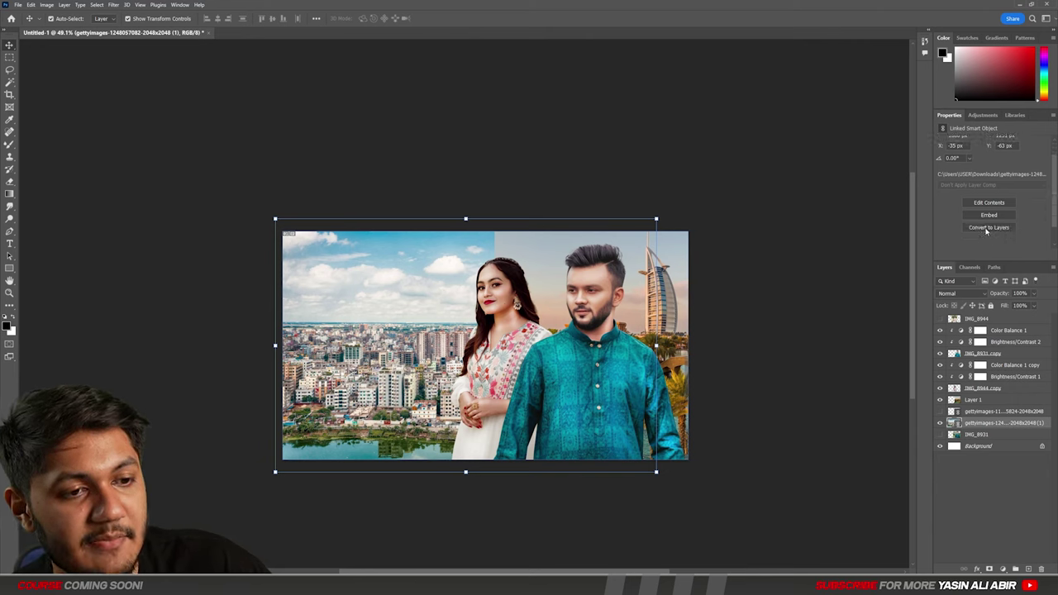
left_click(985, 228)
right_click(994, 425)
left_click(968, 185)
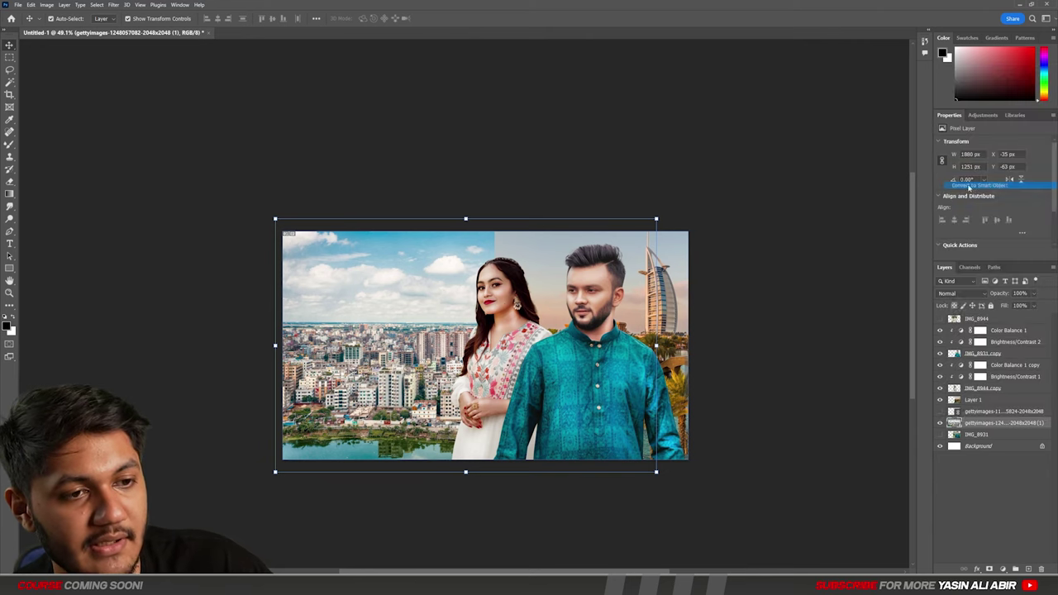
Step: Delete the hidden linked gettyimages layer and convert the Burj Al Arab background, Layer 1, to a smart object
left_click(952, 412)
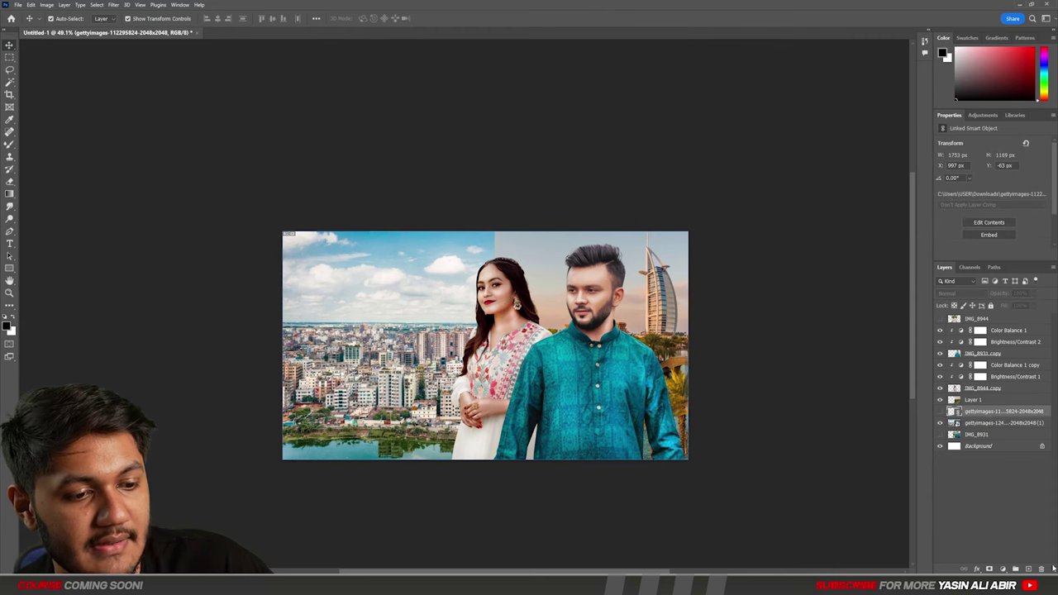
left_click(1043, 570)
right_click(967, 400)
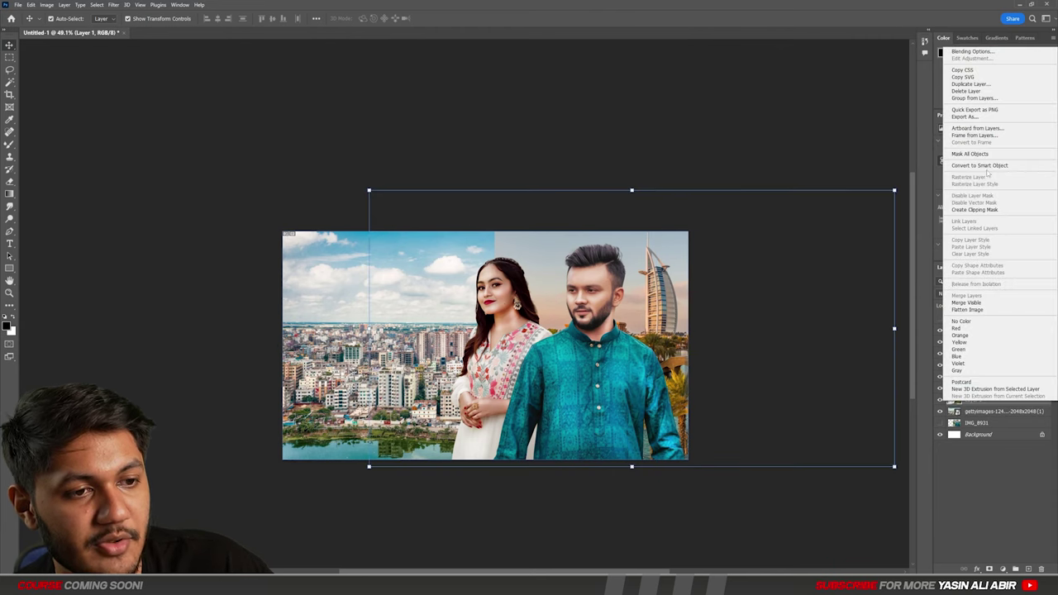
left_click(984, 166)
Step: Apply a Gaussian Blur of about 2 pixels to the city skyline smart object
left_click(993, 410)
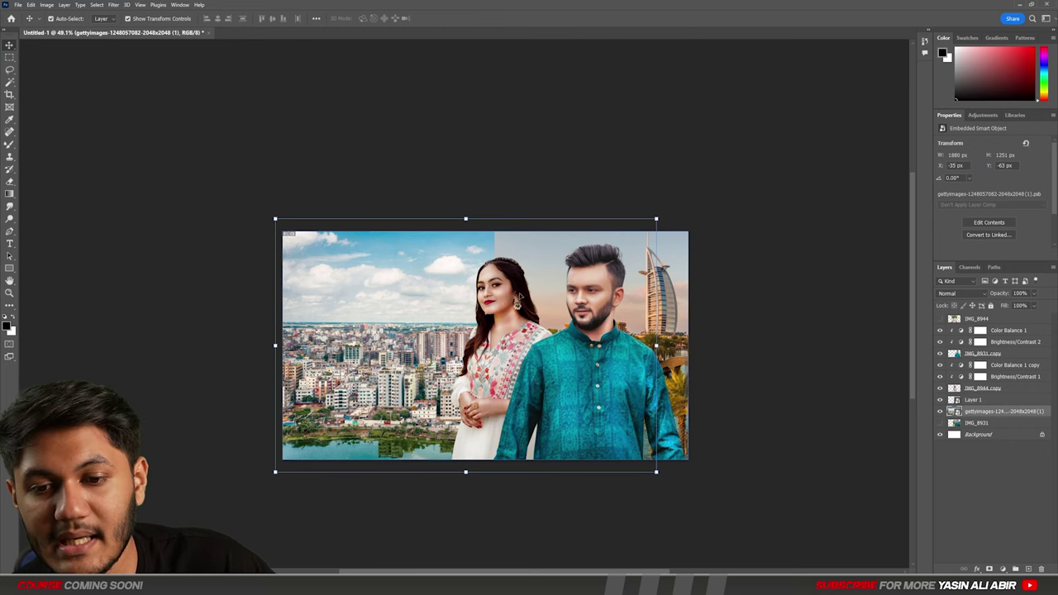
left_click(97, 4)
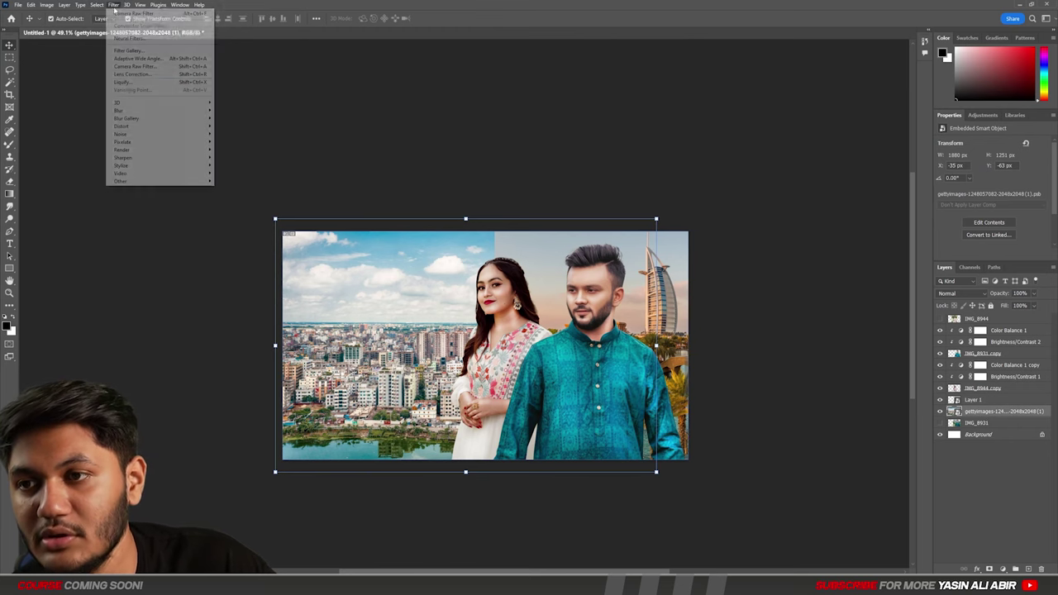
mouse_move(134, 112)
left_click(236, 141)
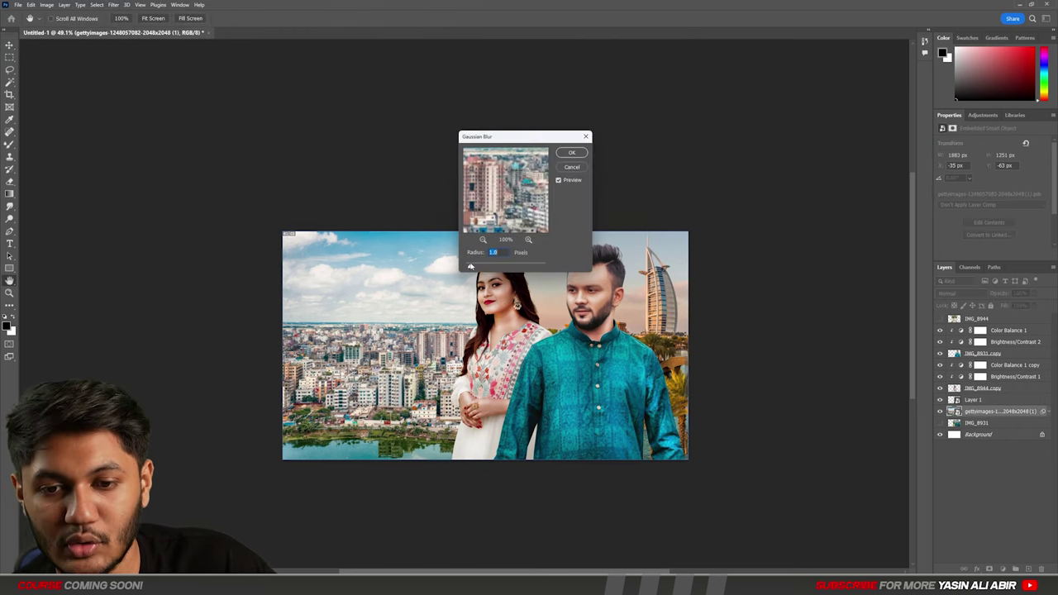
left_click_drag(477, 267, 479, 267)
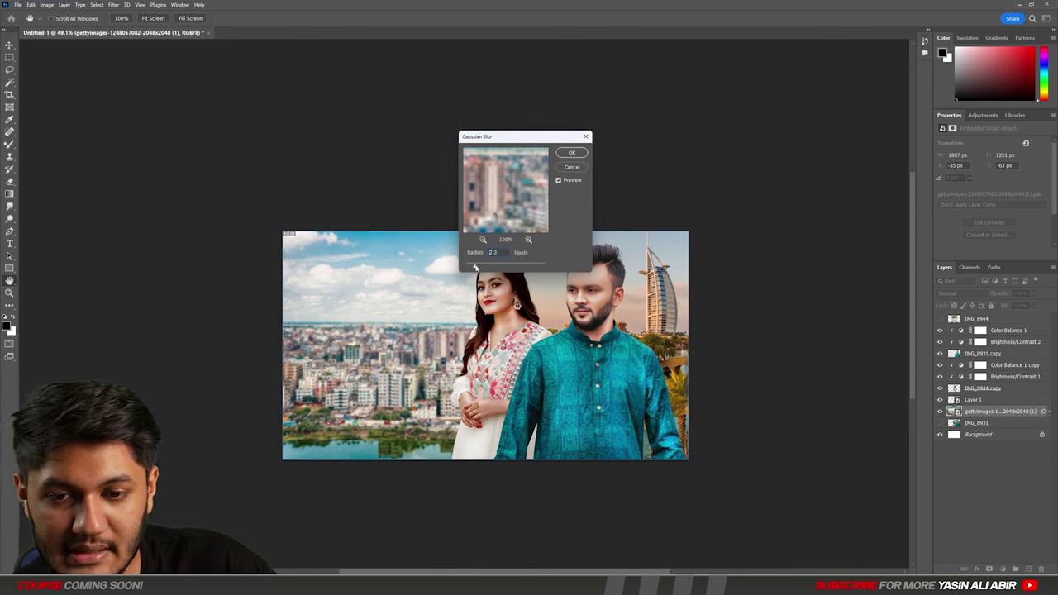
left_click(569, 154)
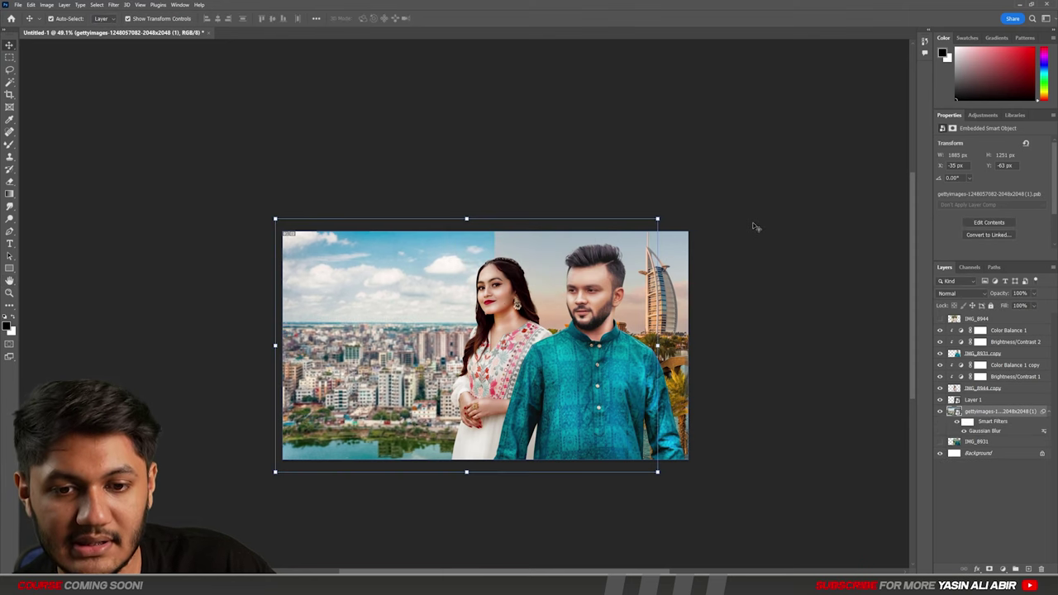
Step: Apply the same Gaussian Blur radius to the Burj Al Arab background smart object
left_click(668, 285)
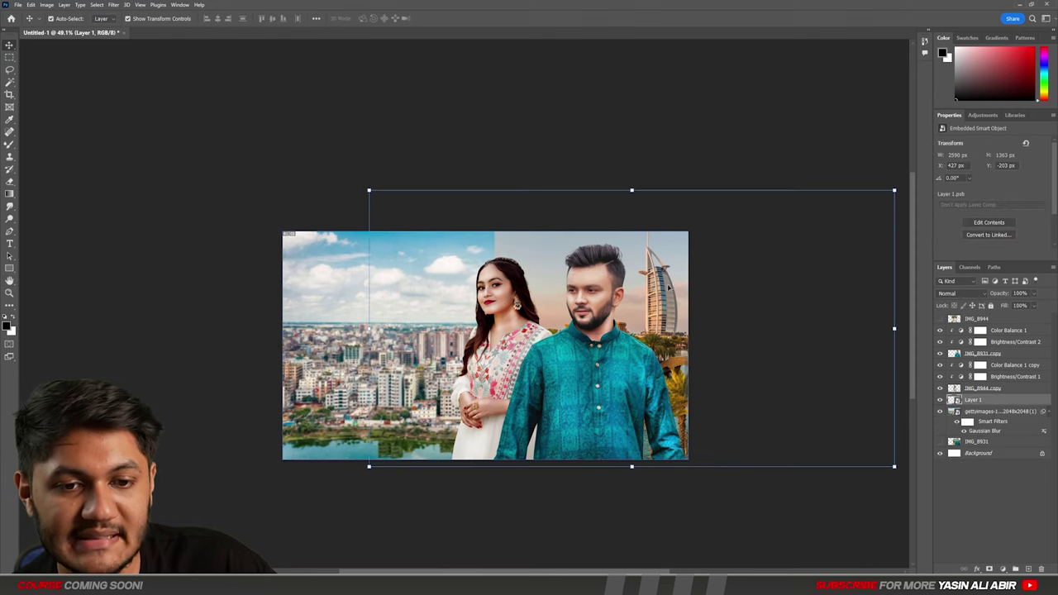
left_click(119, 5)
mouse_move(142, 111)
left_click(235, 142)
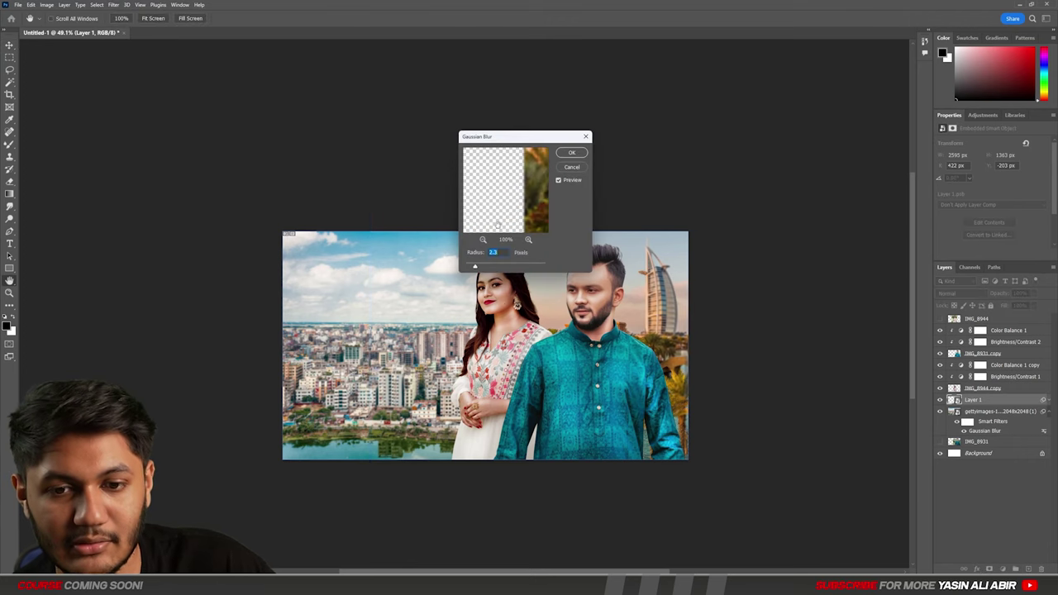
left_click(572, 153)
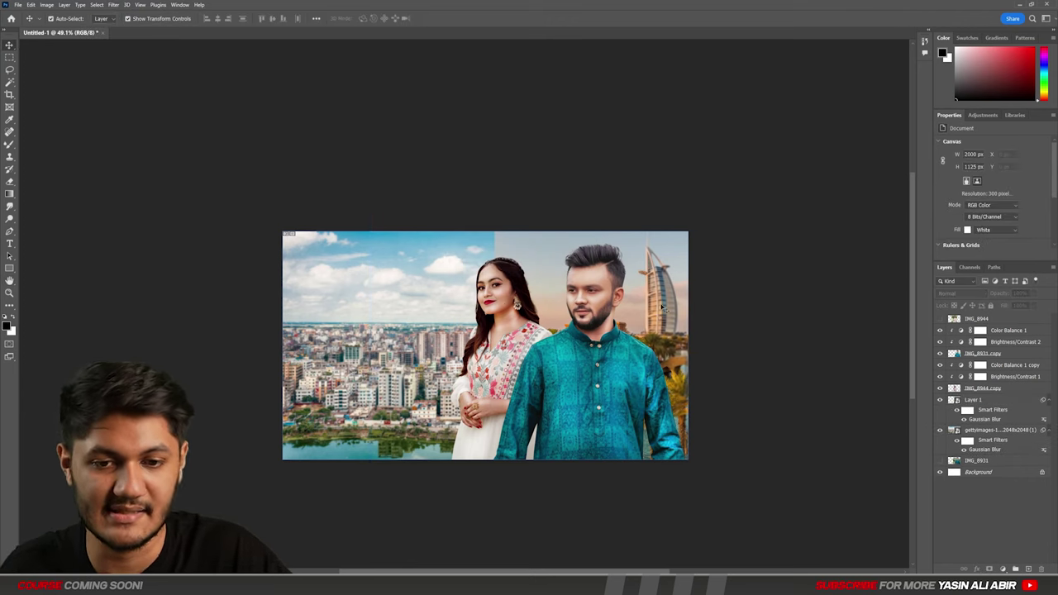
Step: Add a new empty layer above the city skyline and clip it to the skyline layer
scroll(651, 325, "up", 2)
left_click_drag(573, 159, 509, 161)
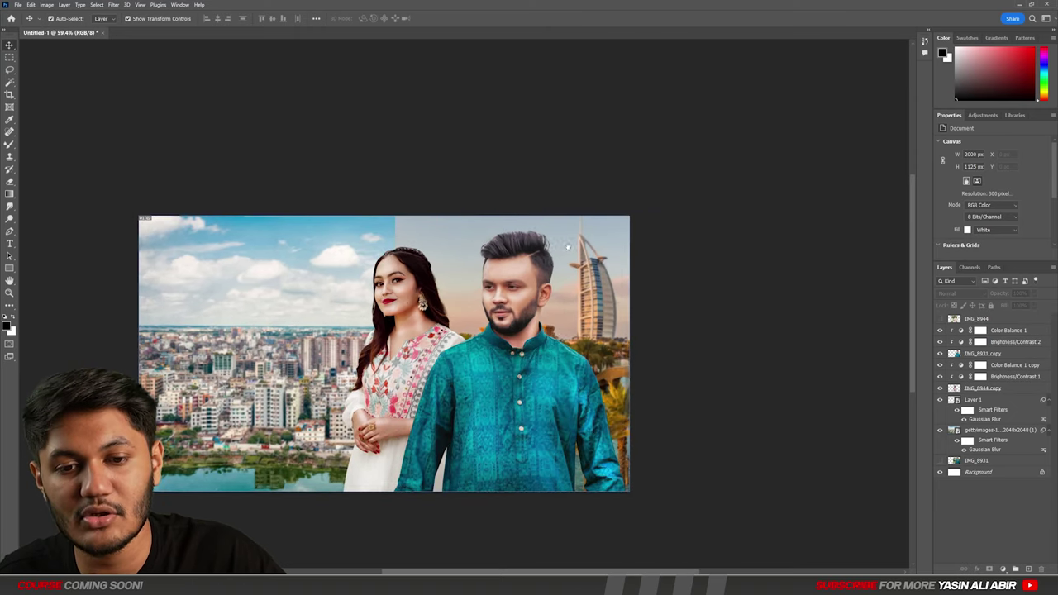
scroll(576, 210, "down", 1)
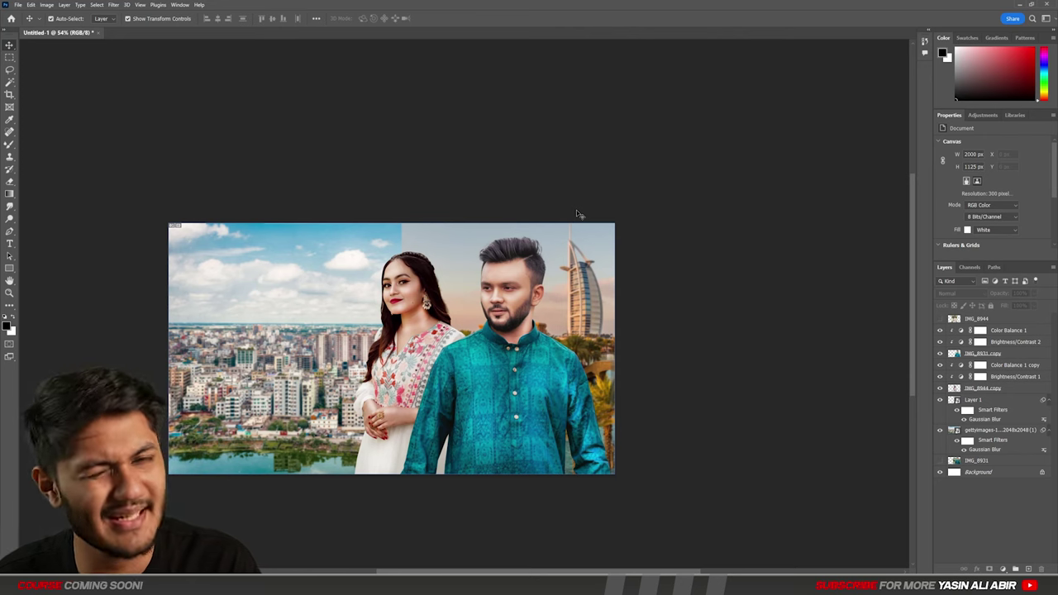
left_click(328, 293)
left_click(1029, 569)
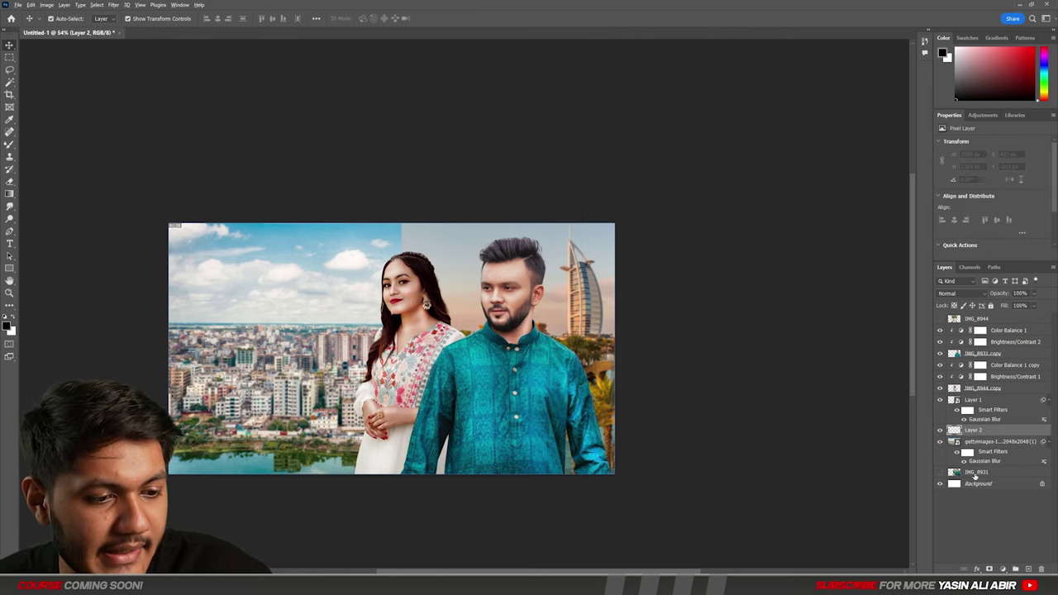
key("ctrl+alt+g")
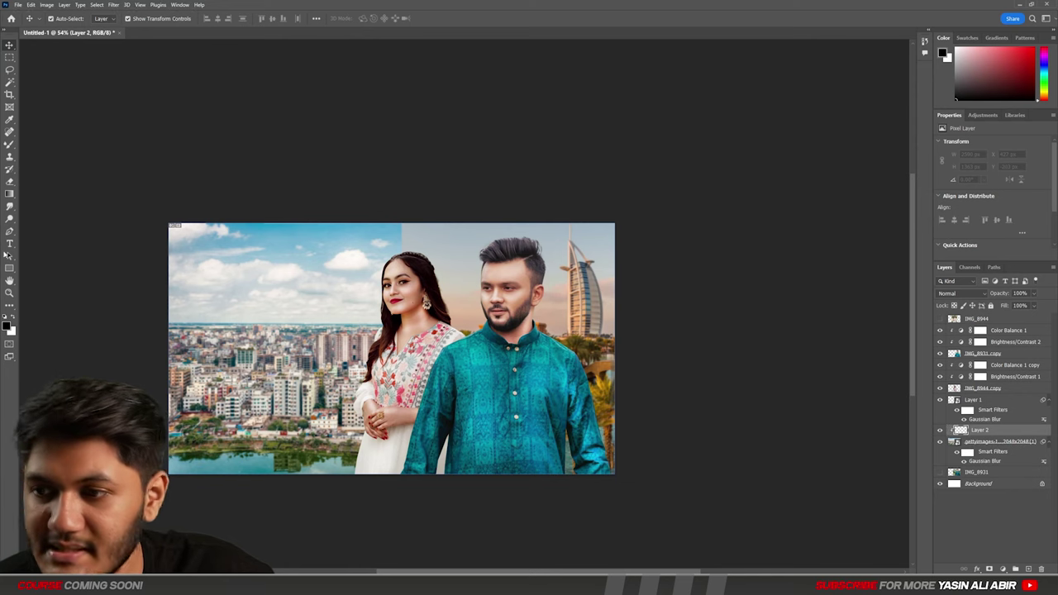
Step: Set the foreground colour to blue 0081dc for the Gradient tool
left_click(8, 193)
left_click(10, 328)
left_click(594, 336)
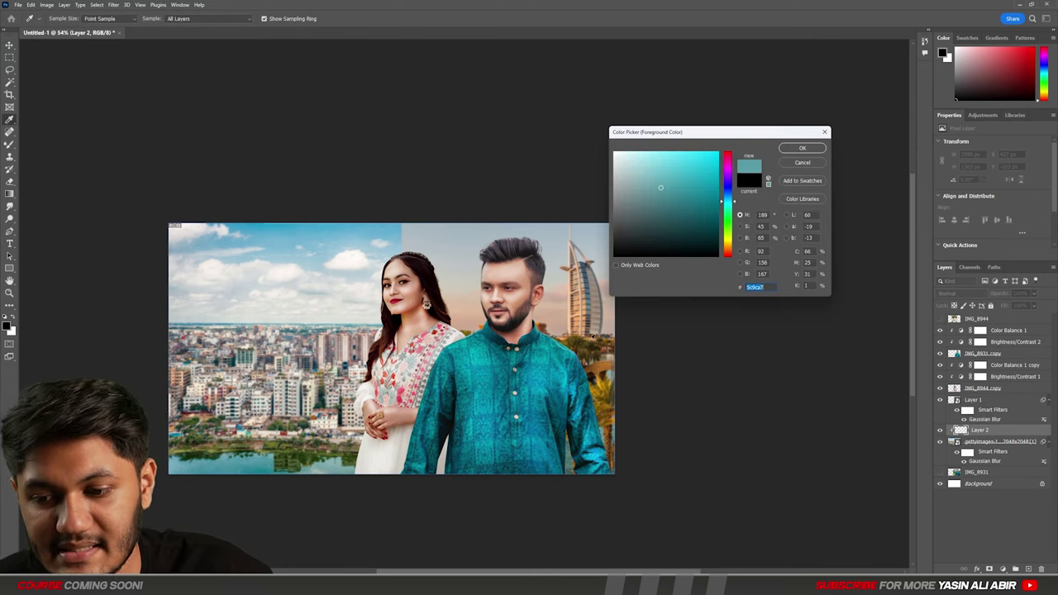
left_click_drag(692, 202, 770, 166)
left_click_drag(731, 201, 733, 198)
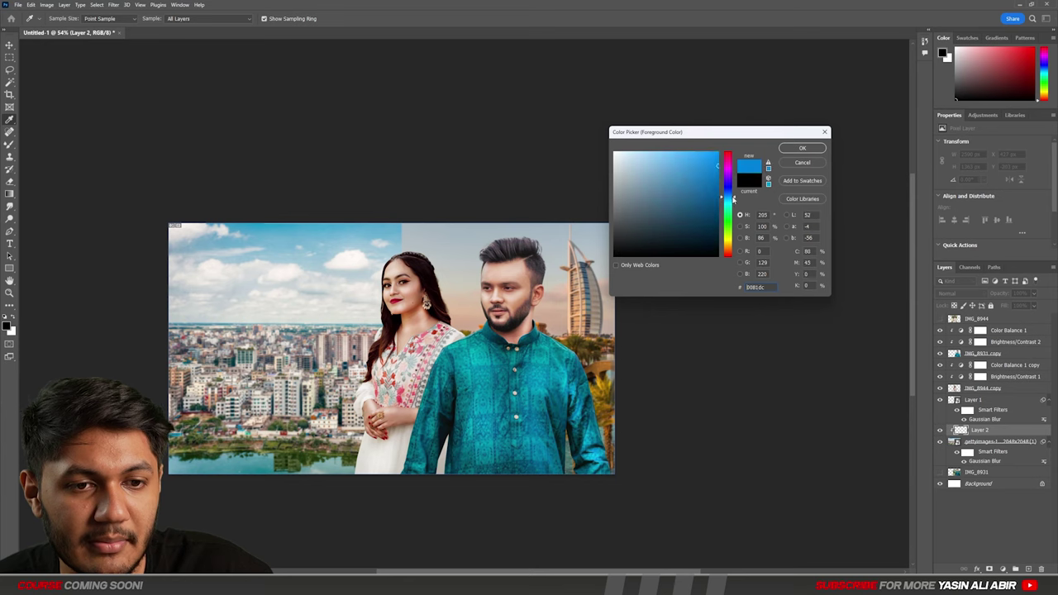
left_click(798, 149)
Step: Draw a linear blue-to-transparent gradient on the clipped layer, rising vertically from below the canvas to just above the skyline
right_click(339, 329)
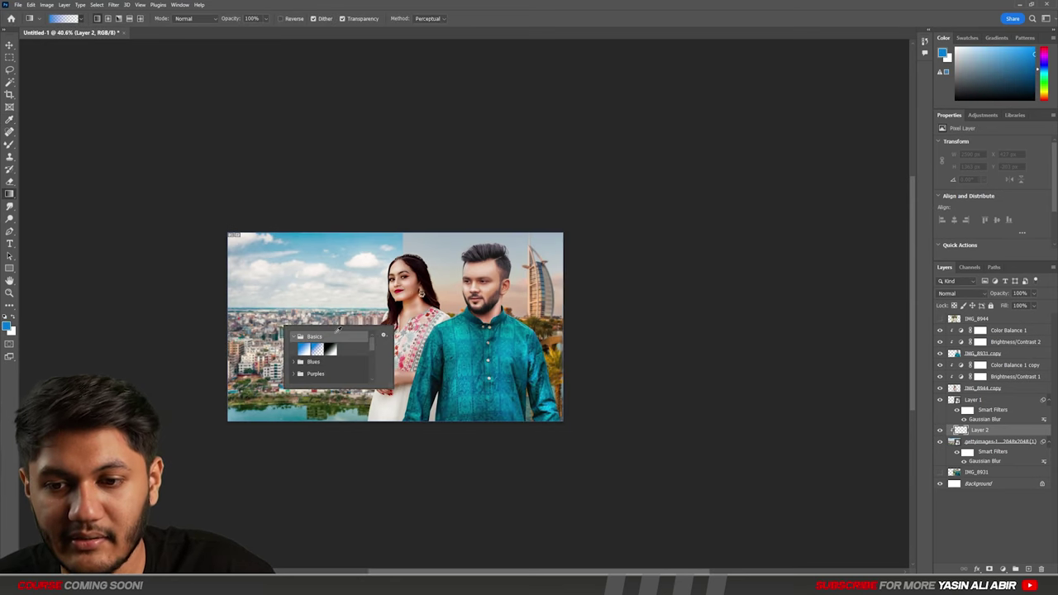
left_click(337, 444)
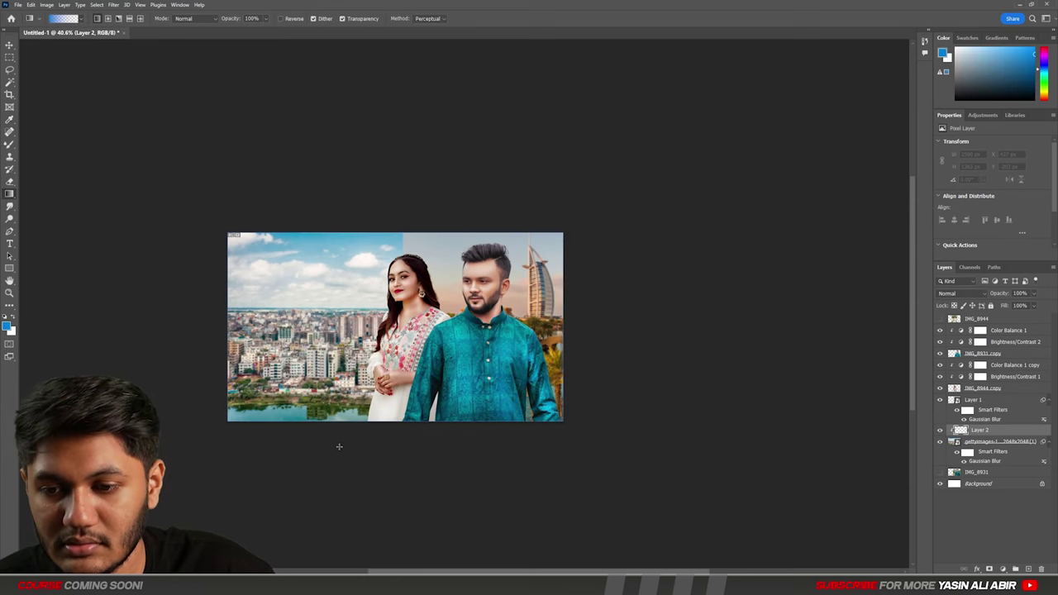
left_click_drag(333, 489, 333, 158)
key("ctrl+z")
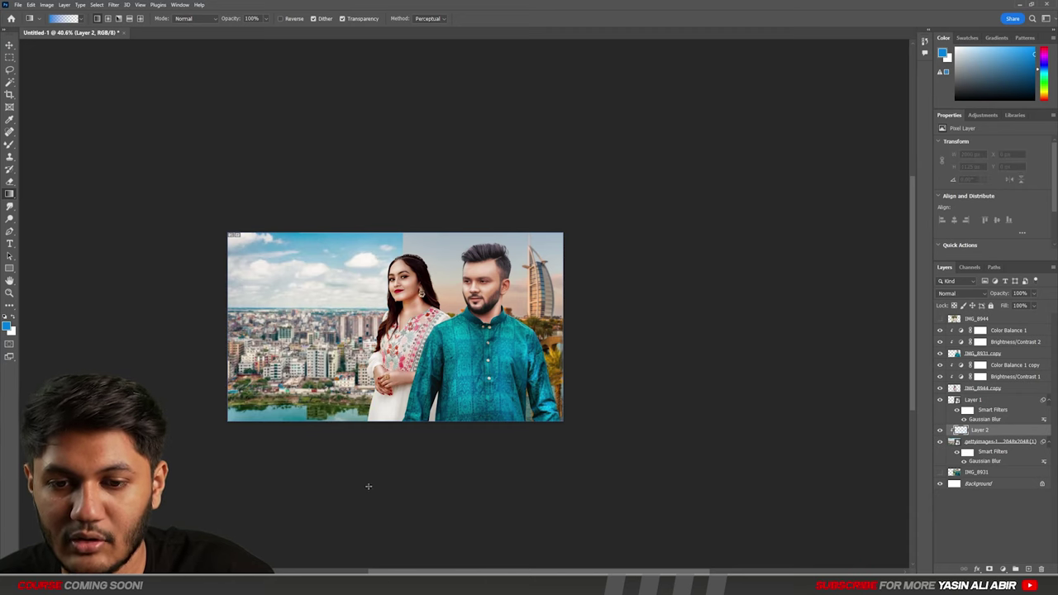
left_click_drag(351, 498, 351, 291)
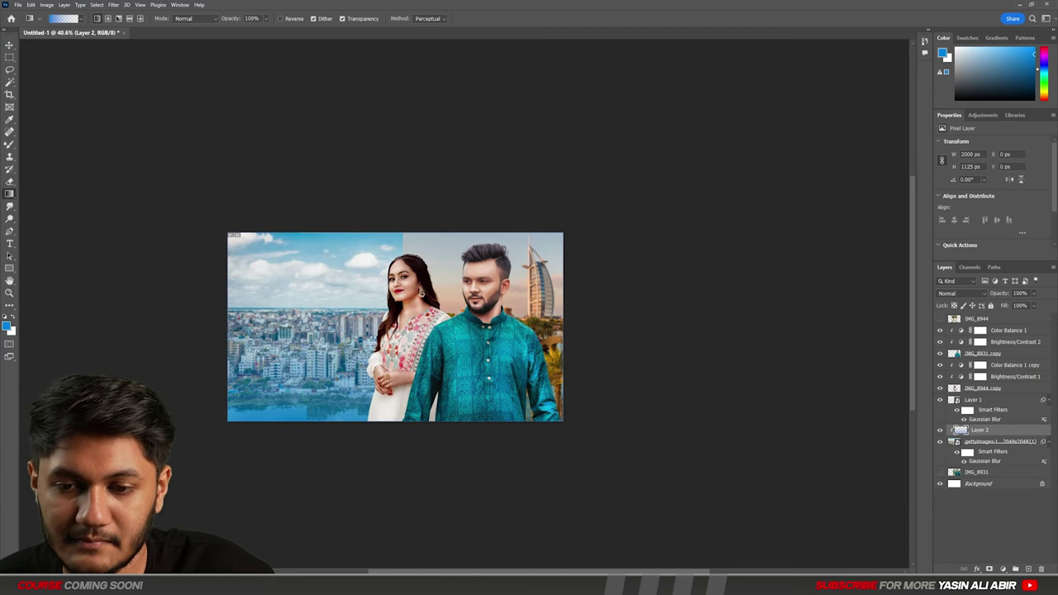
Step: Set the blue gradient layer over the city skyline to Linear Dodge (Add) blending
left_click(960, 295)
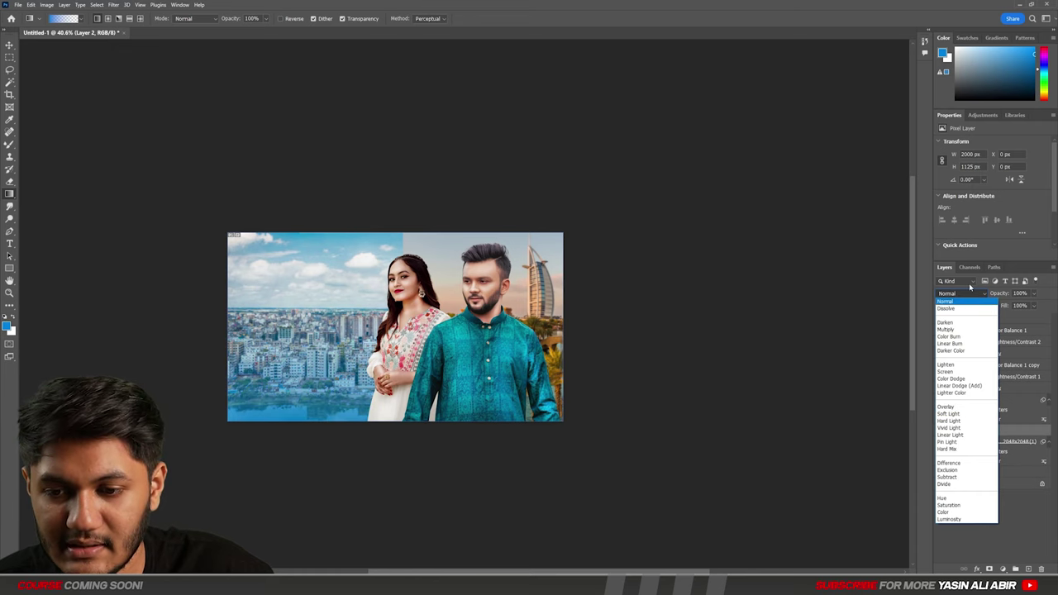
left_click(964, 387)
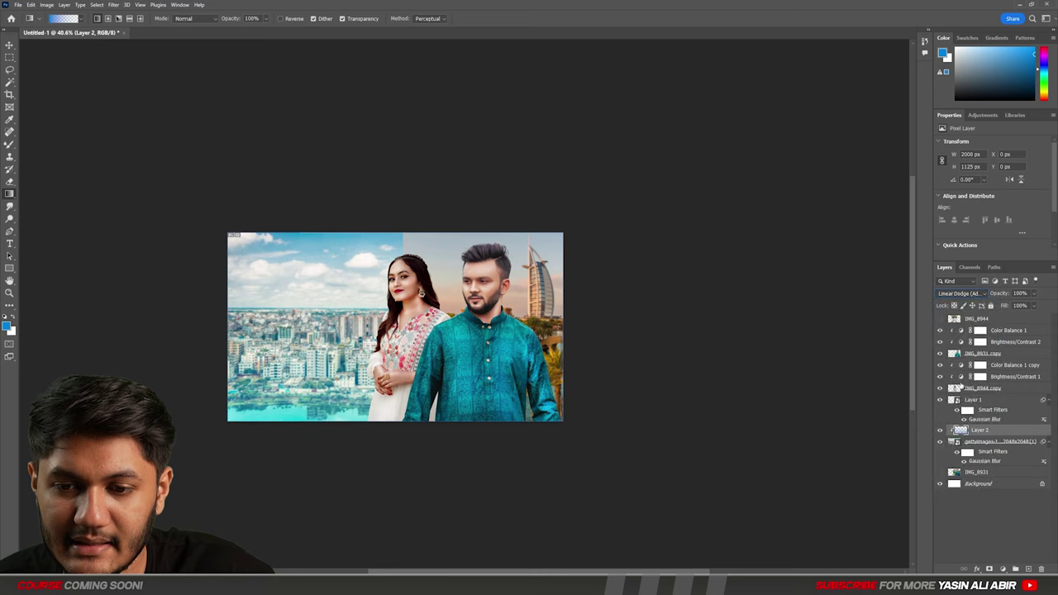
left_click(7, 47)
left_click(198, 165)
scroll(346, 274, "up", 2)
Step: Add a Brightness/Contrast adjustment clipped to the city skyline layer, with brightness -42 and contrast -50
left_click(997, 447)
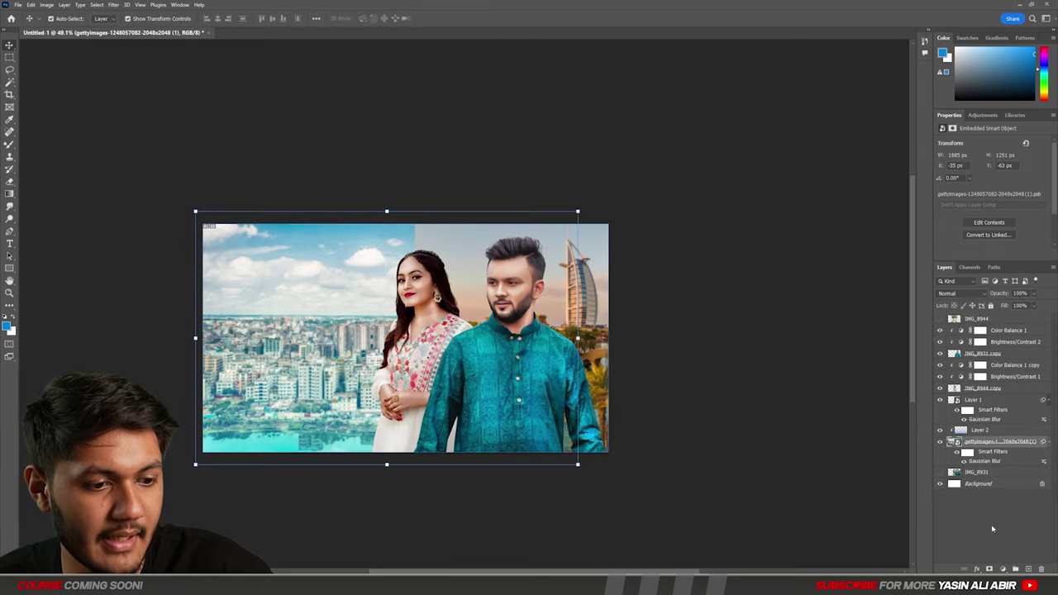
left_click(1003, 569)
left_click(1004, 449)
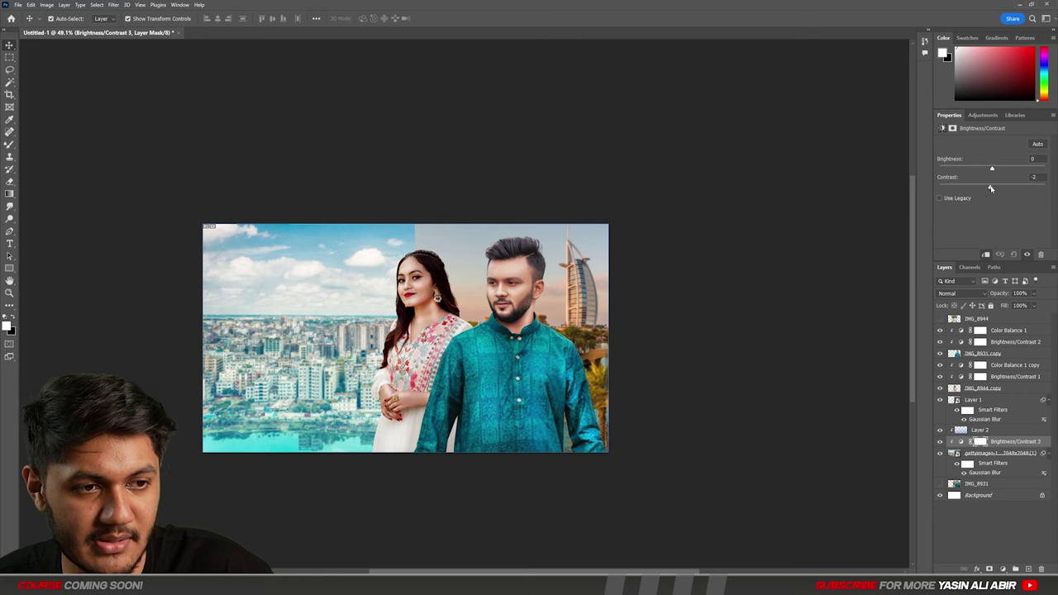
left_click_drag(990, 189, 935, 195)
left_click_drag(998, 173, 977, 169)
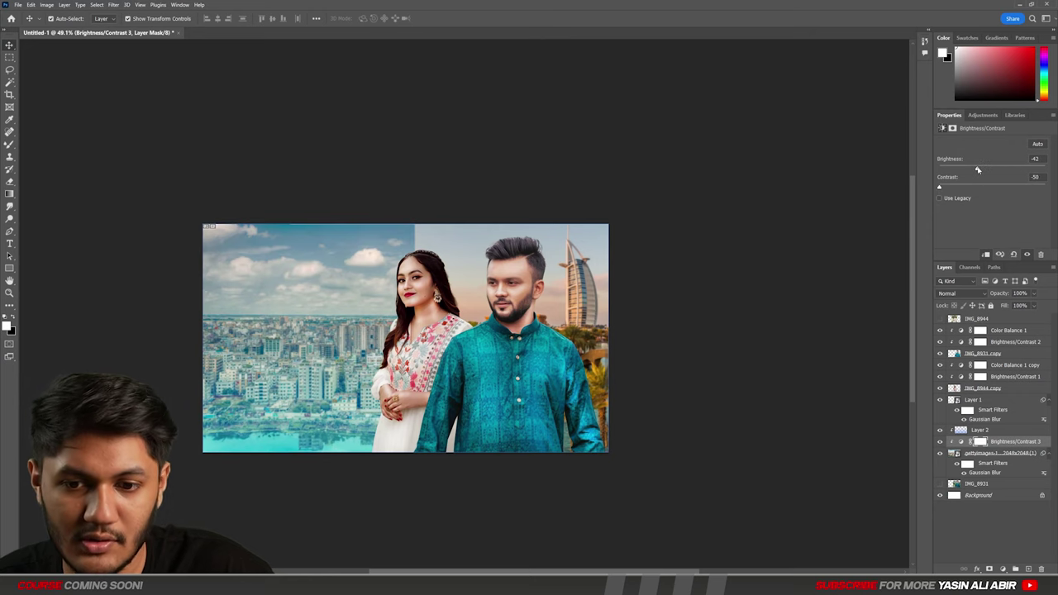
left_click(808, 341)
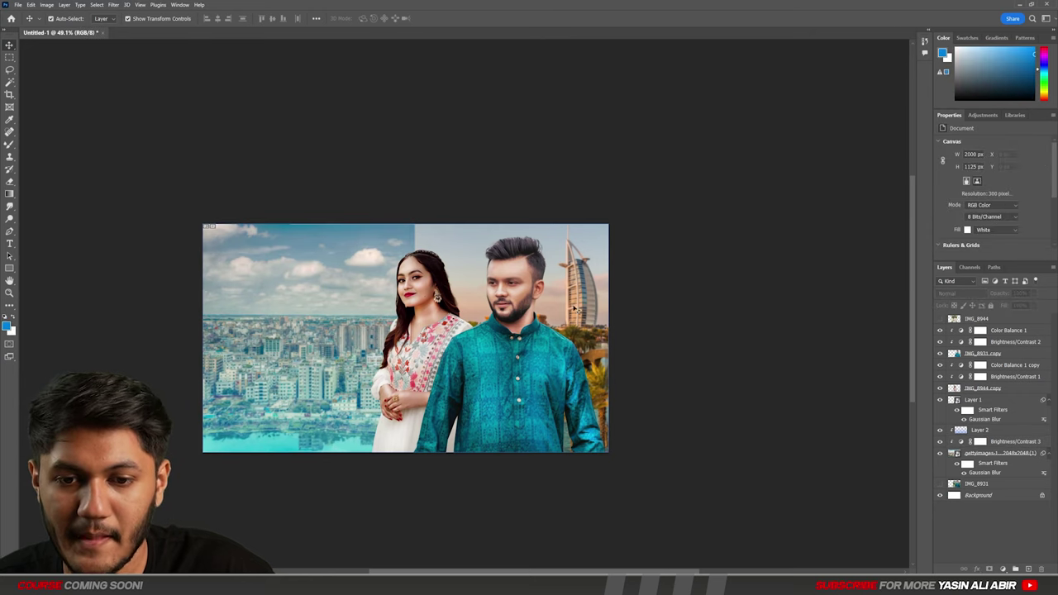
Step: Add a new empty layer above the Burj Al Arab background and clip it to that background
left_click(575, 308)
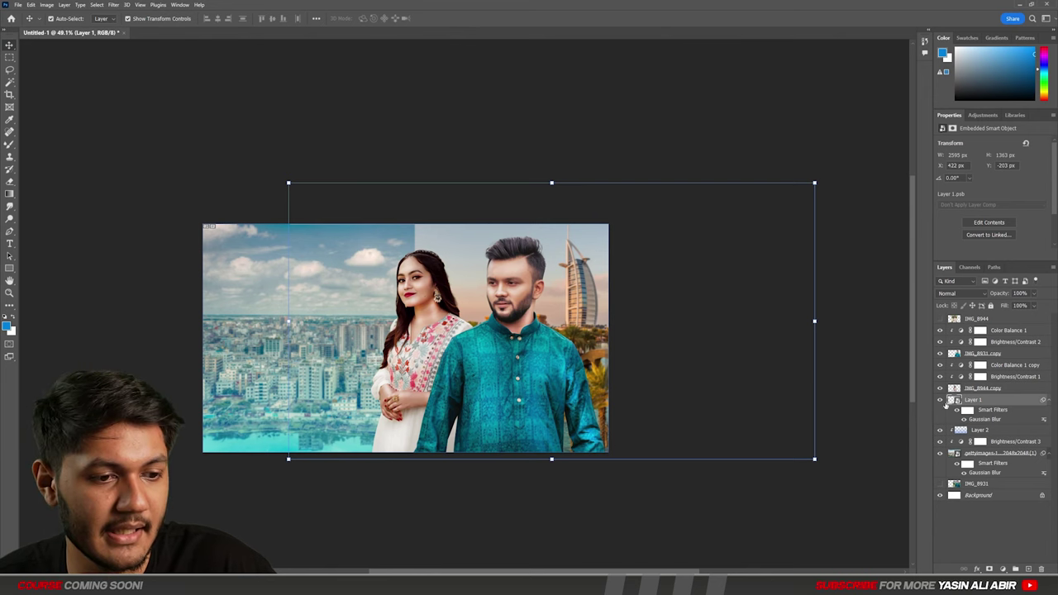
left_click(1028, 570)
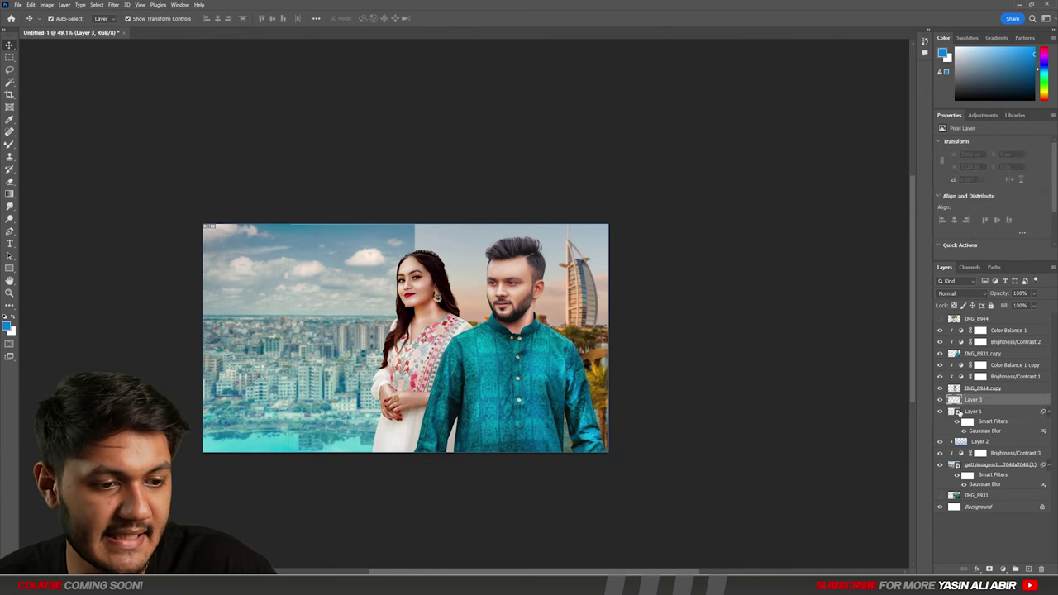
left_click(963, 406, "alt")
Step: Set the foreground colour to orange dc9100 and draw an orange-to-transparent gradient over the Burj Al Arab background on the clipped layer
key("g")
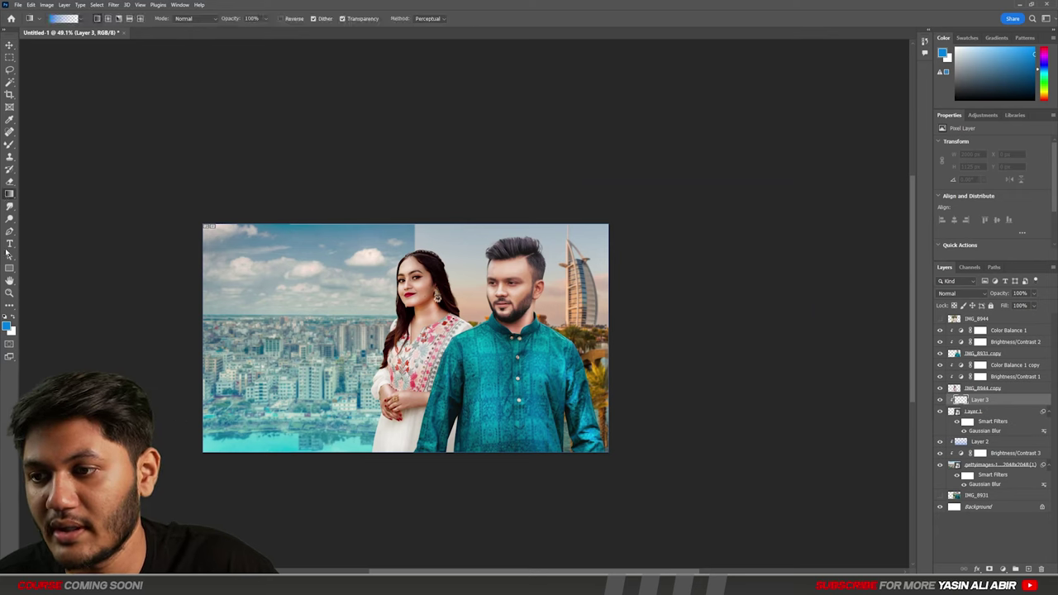
left_click(6, 326)
left_click_drag(728, 199, 728, 247)
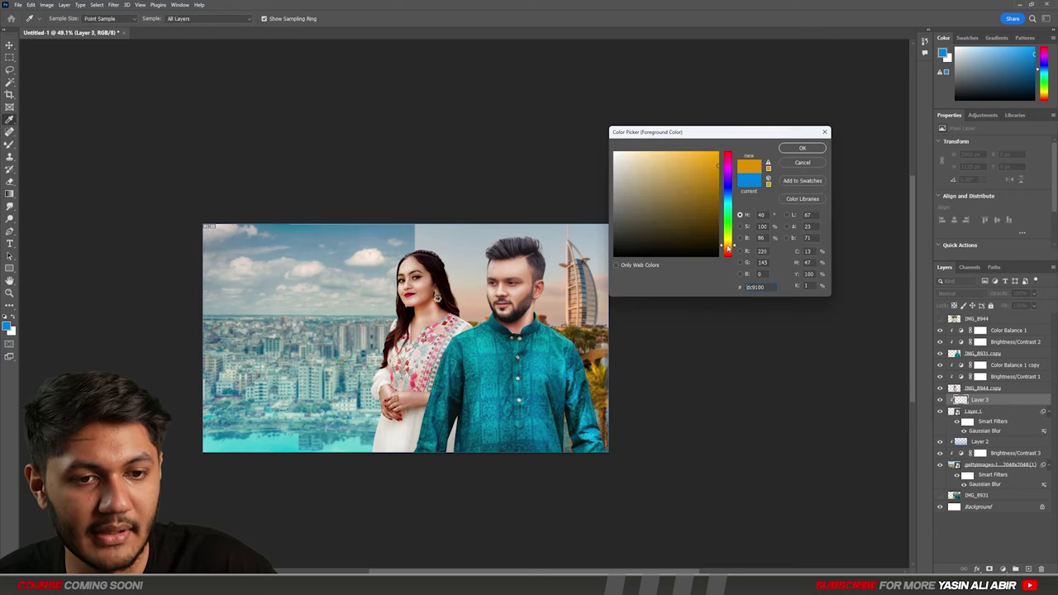
left_click(802, 149)
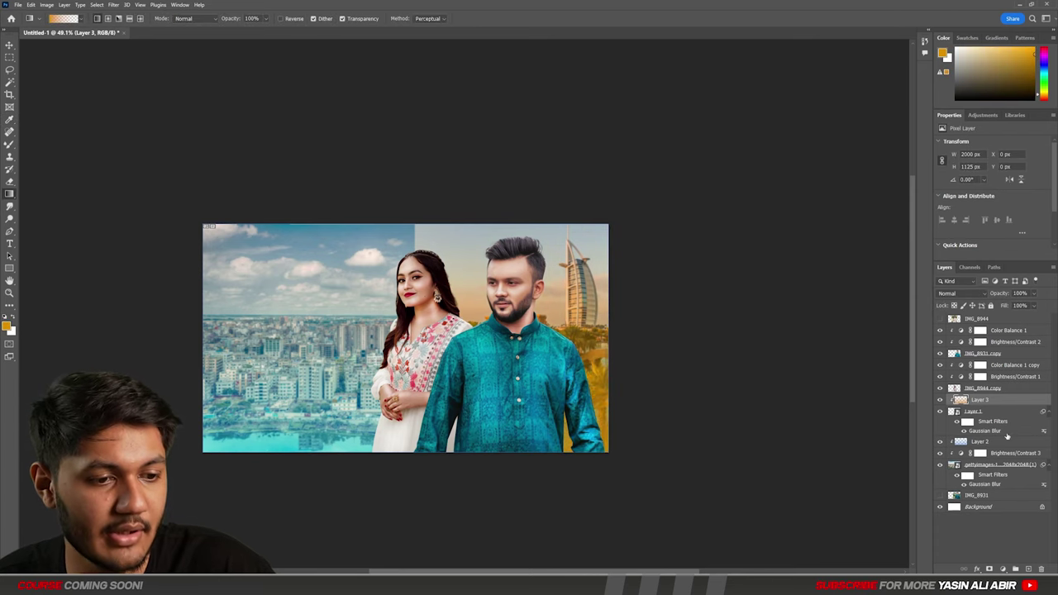
Step: Set the orange gradient layer over the Burj Al Arab to Linear Dodge (Add) blending
left_click(991, 441)
left_click(985, 401)
left_click(955, 293)
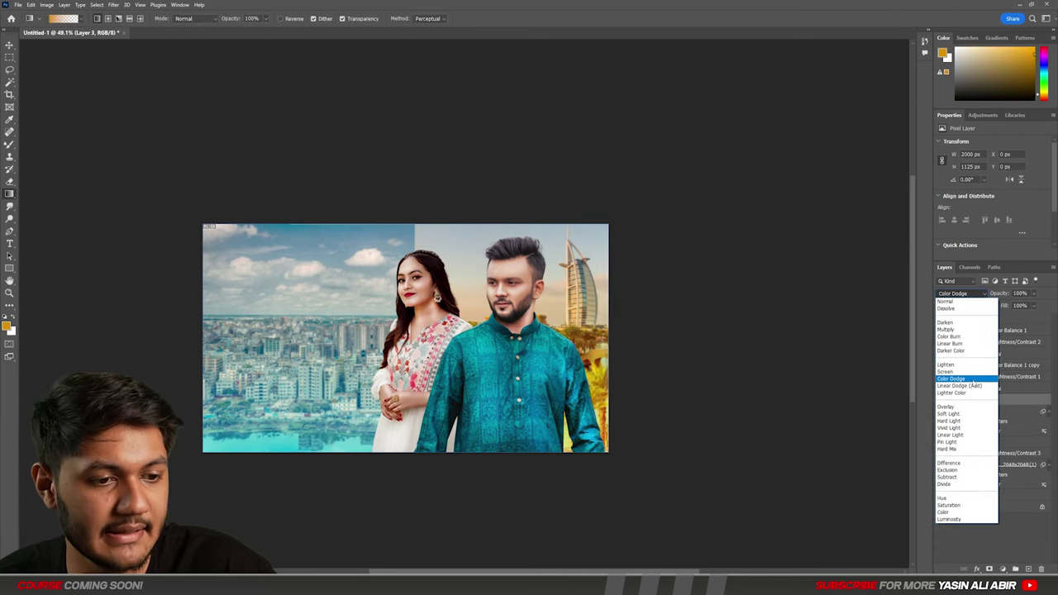
left_click(970, 386)
Step: Add a Brightness/Contrast adjustment clipped to the Burj Al Arab layer, with brightness and contrast both about -33
left_click(1001, 411)
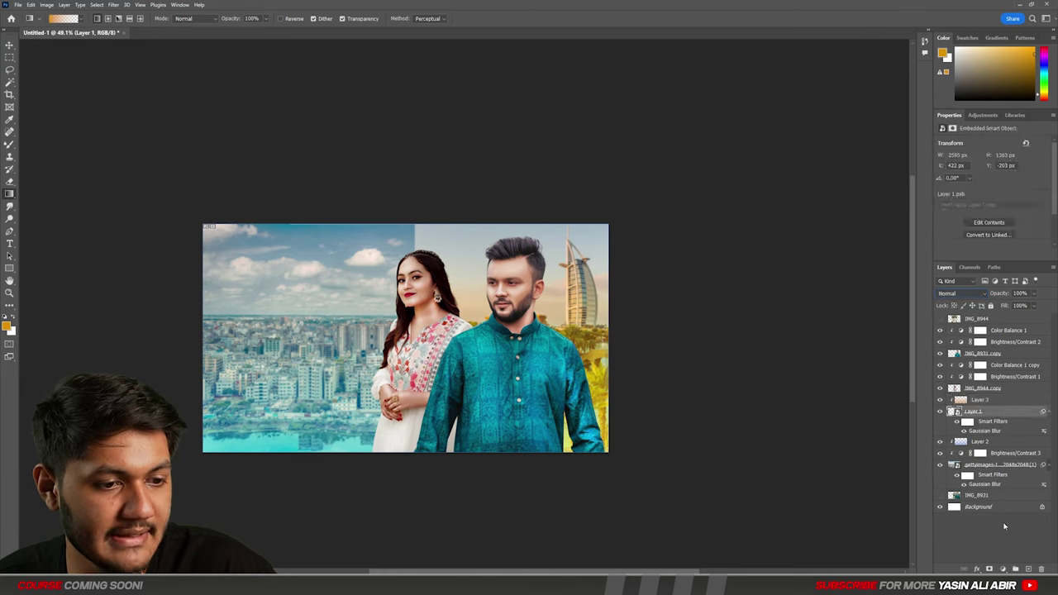
left_click(1004, 526)
left_click(982, 413)
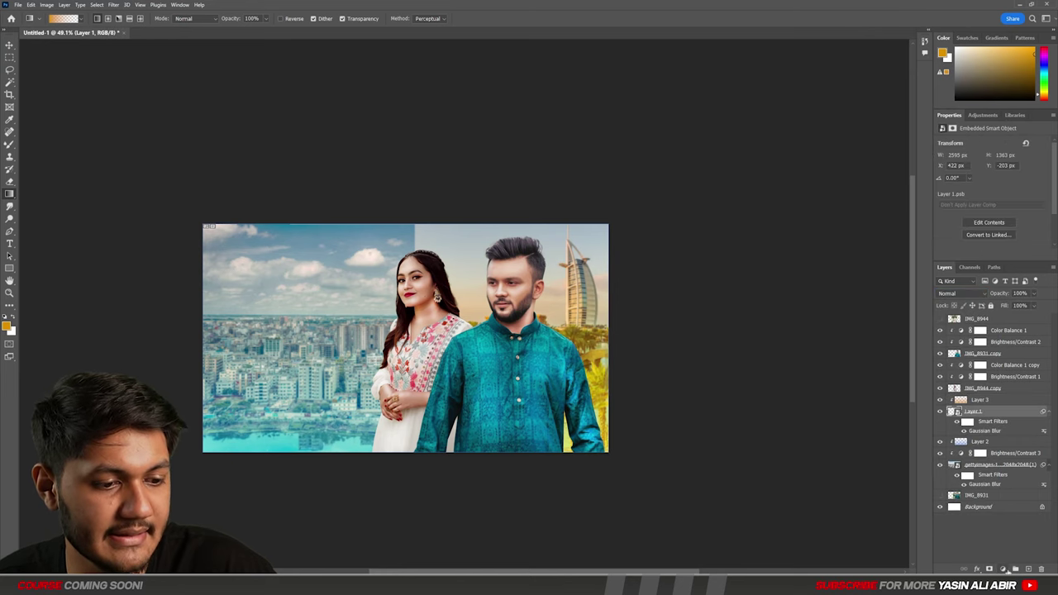
left_click(1003, 569)
left_click(1008, 452)
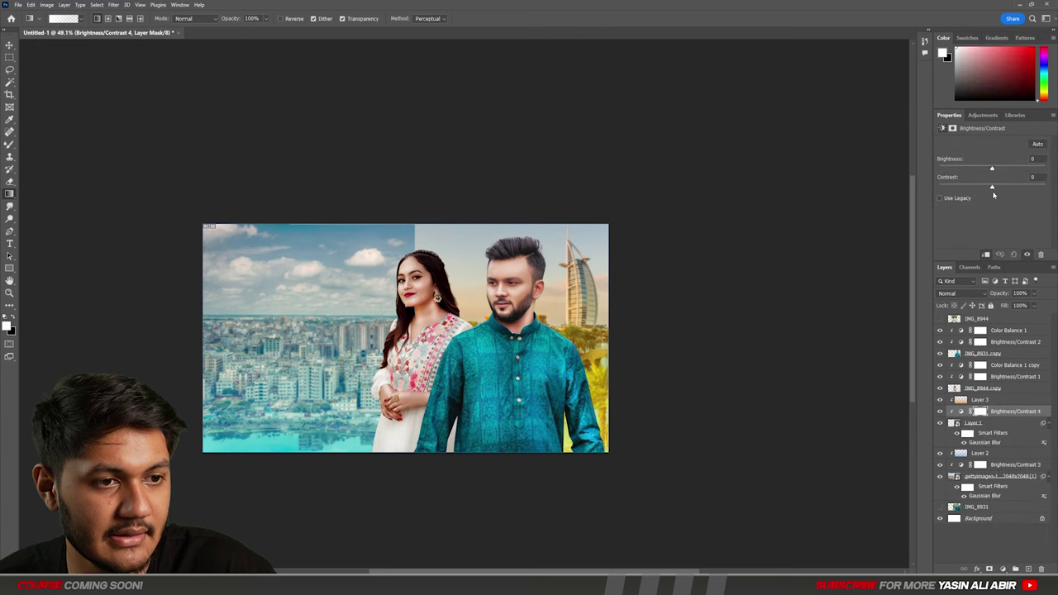
left_click_drag(1005, 188, 976, 171)
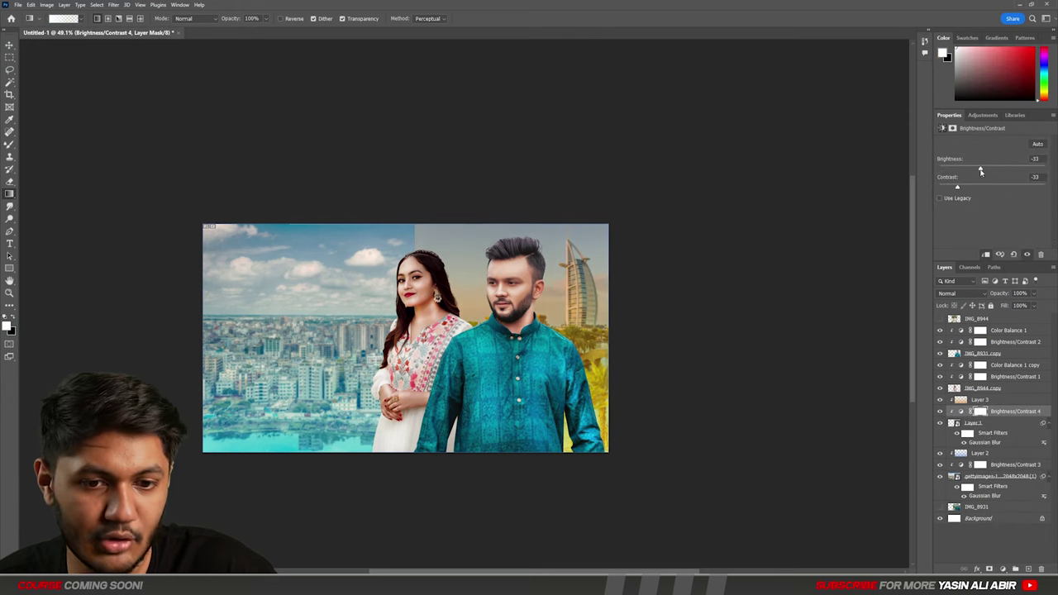
left_click(10, 45)
left_click(83, 78)
scroll(525, 233, "down", 1)
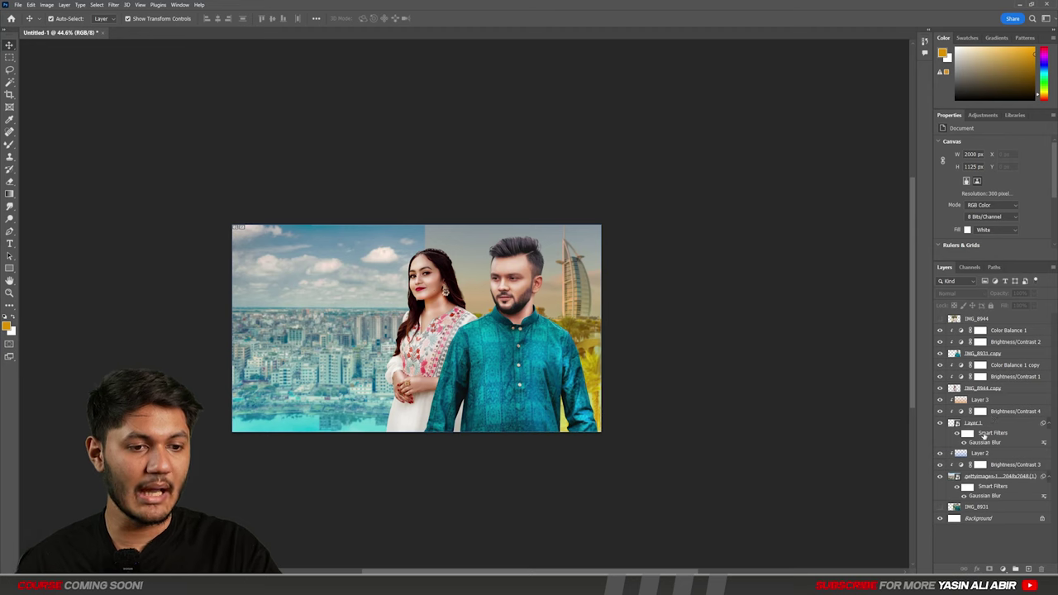
left_click(983, 424)
left_click(832, 428)
left_click(584, 322)
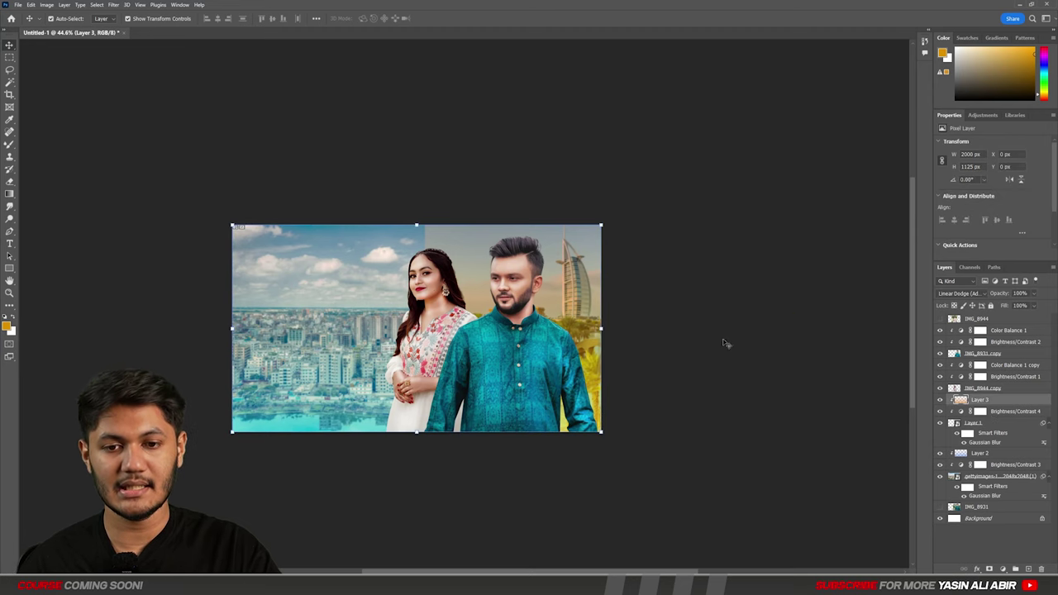
left_click(724, 343)
scroll(482, 372, "up", 1)
Step: Add a new layer above the woman's Color Balance adjustment, clipped to her layer, and ready the Brush tool with black paint
left_click(511, 352)
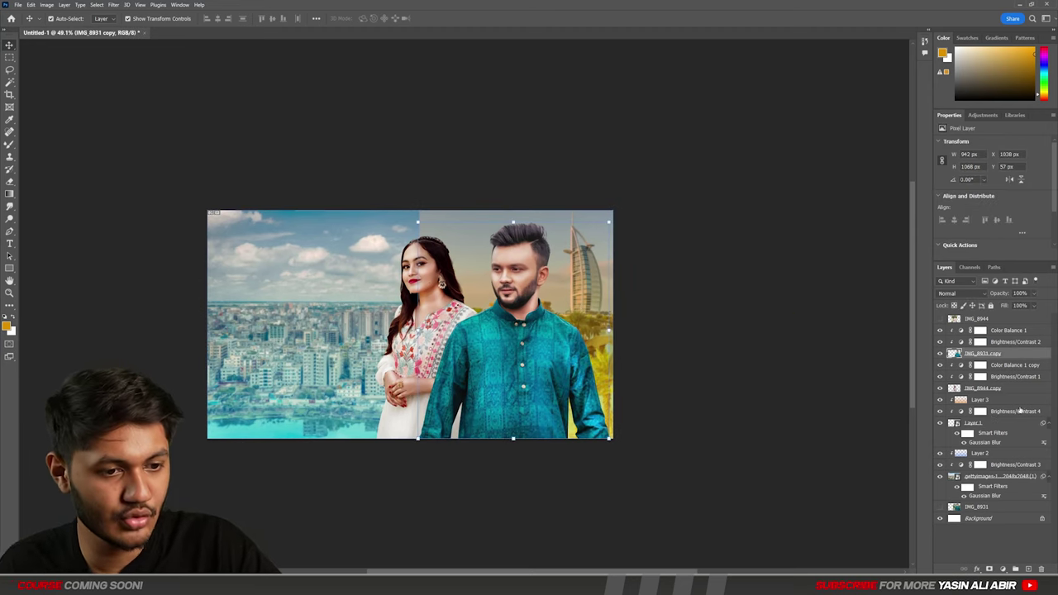
left_click(1023, 366)
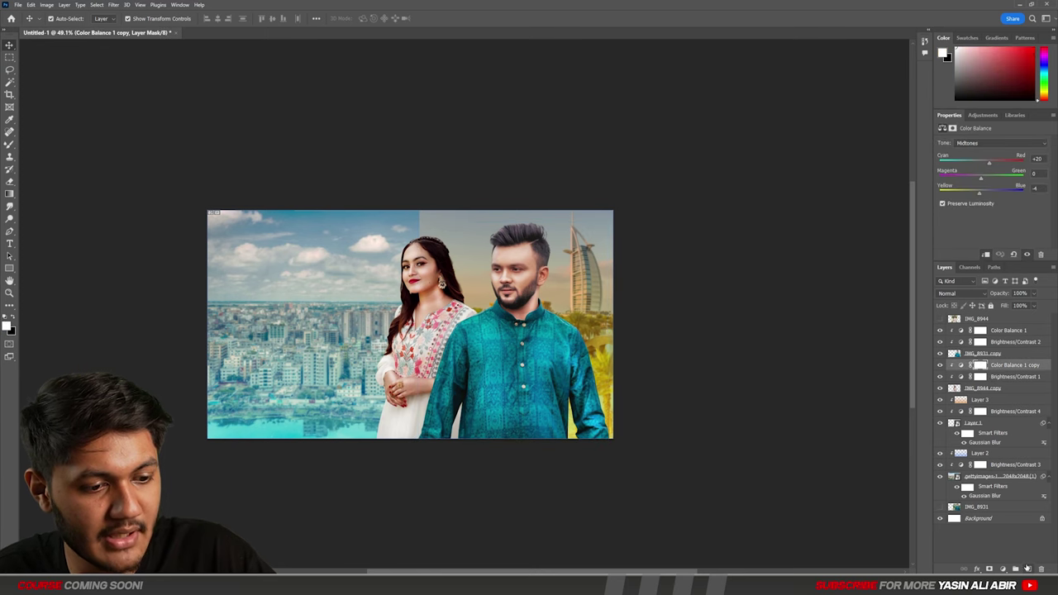
left_click(1027, 569)
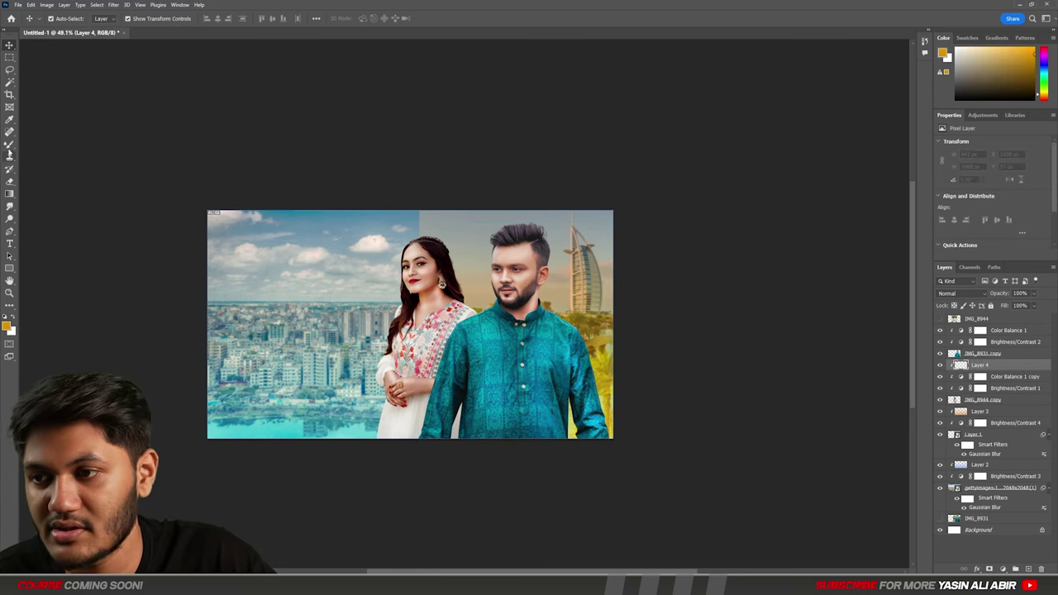
right_click(10, 145)
left_click(49, 143)
key("d")
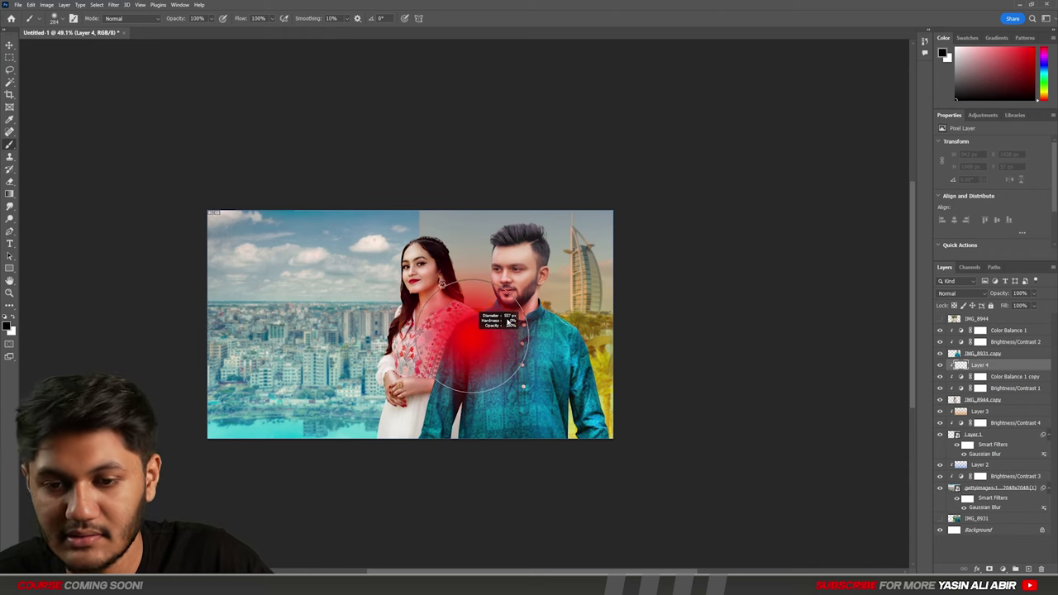
Step: Try painting a soft black shadow on the woman beside the man's arm with a large full-opacity brush, and undo the strokes
left_click_drag(507, 322, 509, 322)
left_click(488, 356)
left_click(472, 383)
left_click(471, 398)
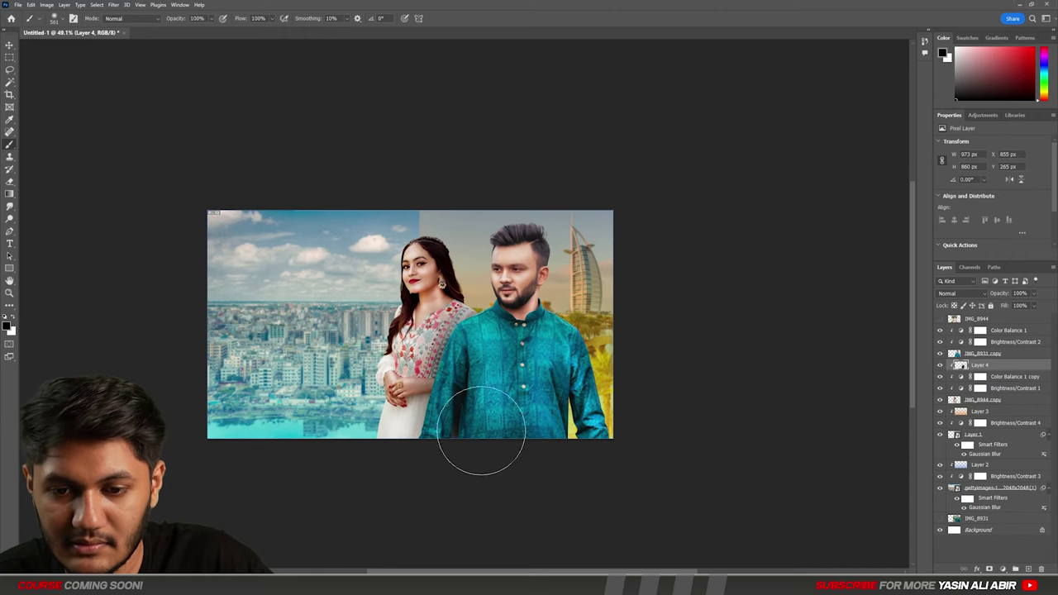
key("ctrl+z")
key("ctrl+z")
key("ctrl+z")
Step: Paint a soft black shadow on the woman's clothing along the man's shoulder and arm, using a smaller brush at 60% opacity
left_click_drag(482, 401, 460, 396)
left_click_drag(439, 386, 438, 388)
left_click_drag(173, 18, 152, 19)
left_click_drag(472, 363, 428, 445)
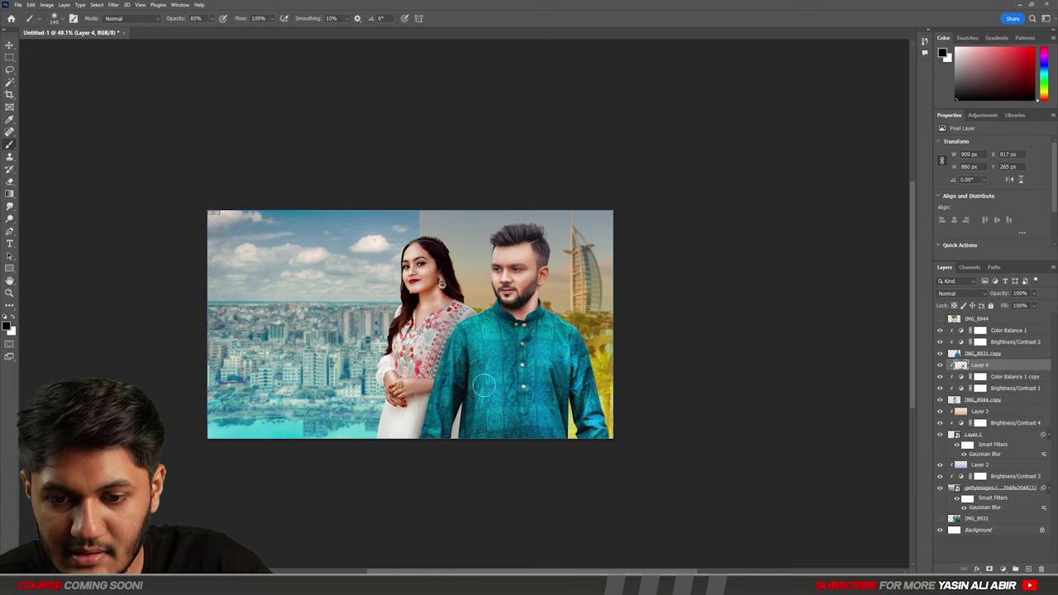
left_click_drag(478, 385, 491, 384)
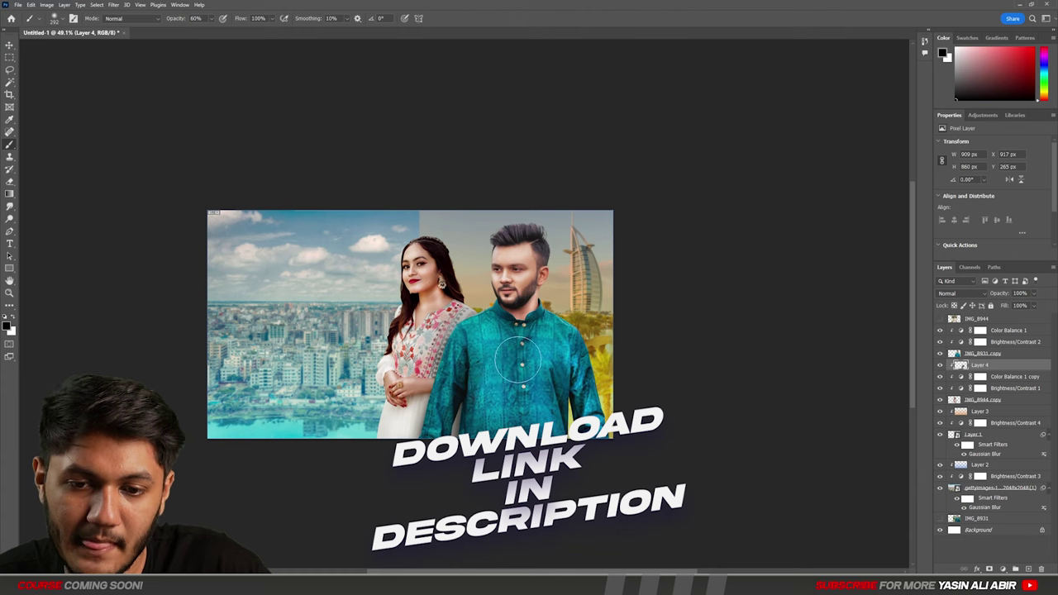
scroll(518, 361, "down", 1)
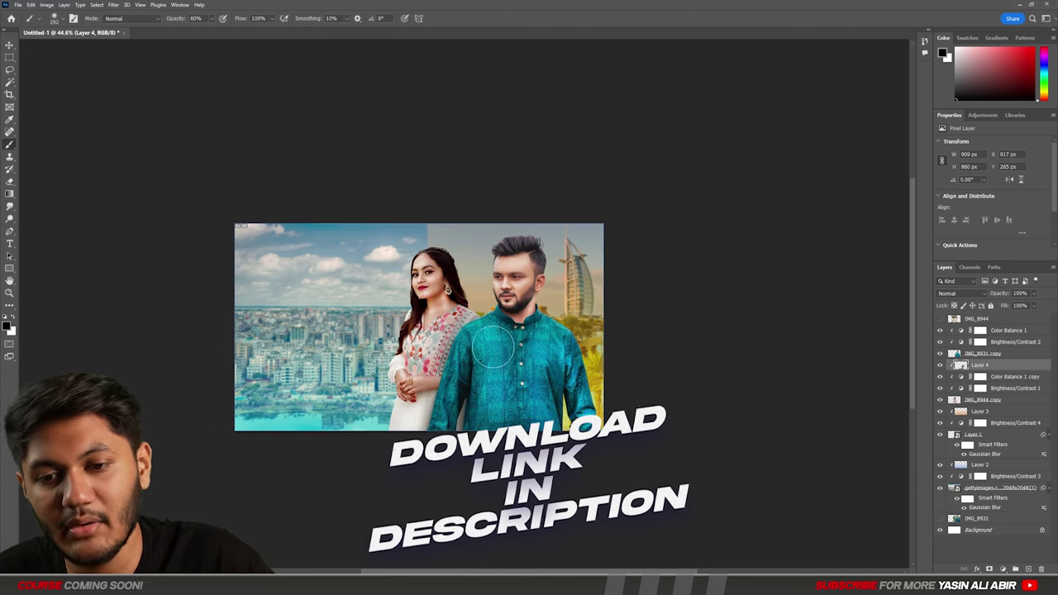
left_click(9, 44)
left_click(838, 419)
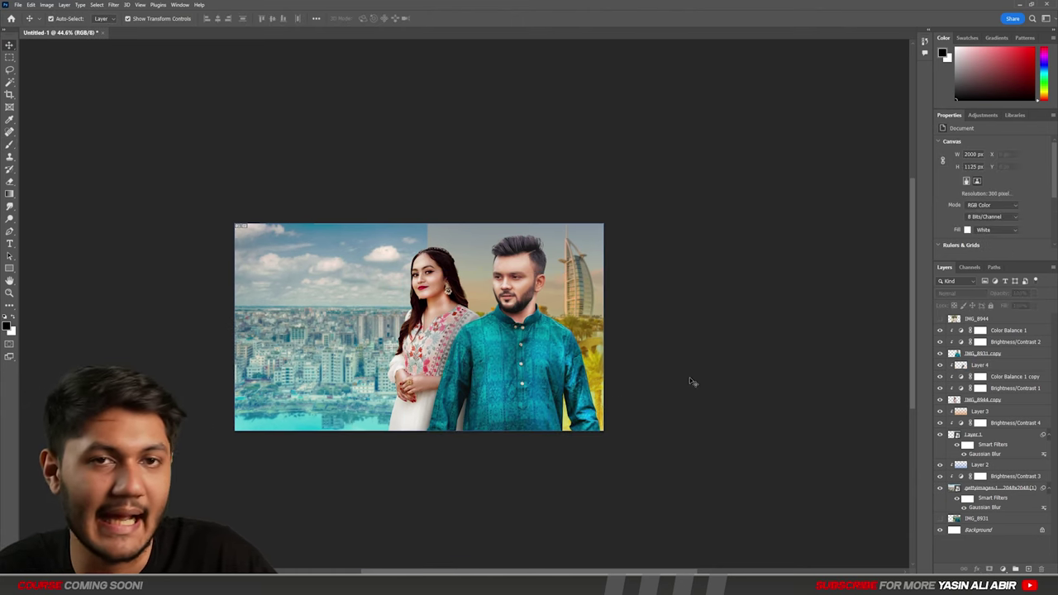
Step: Reduce the woman's shadow layer to 45% opacity and set its blend mode to Multiply
left_click(469, 374)
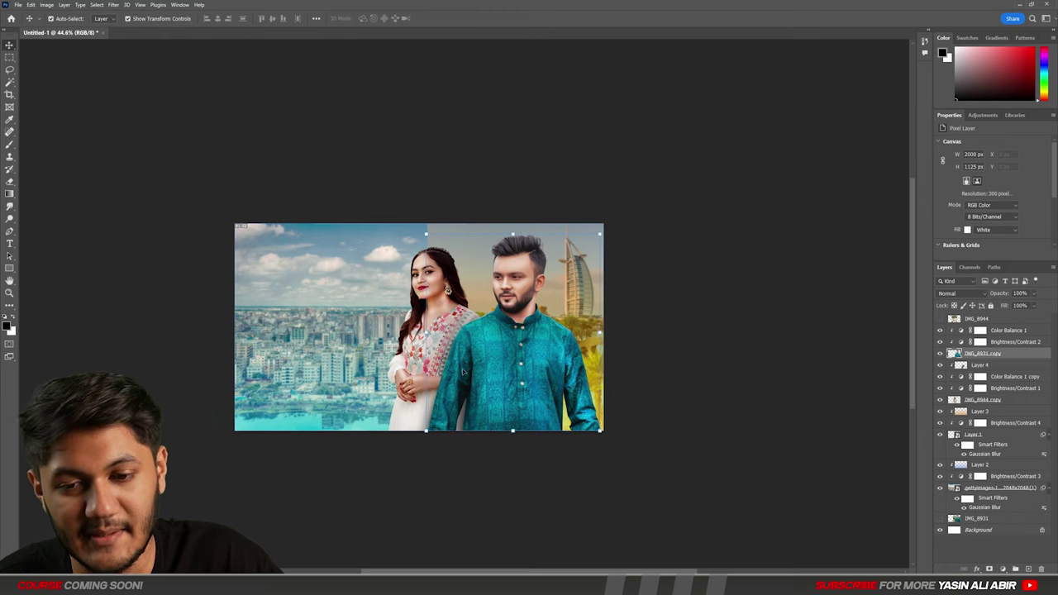
left_click(726, 390)
left_click(995, 365)
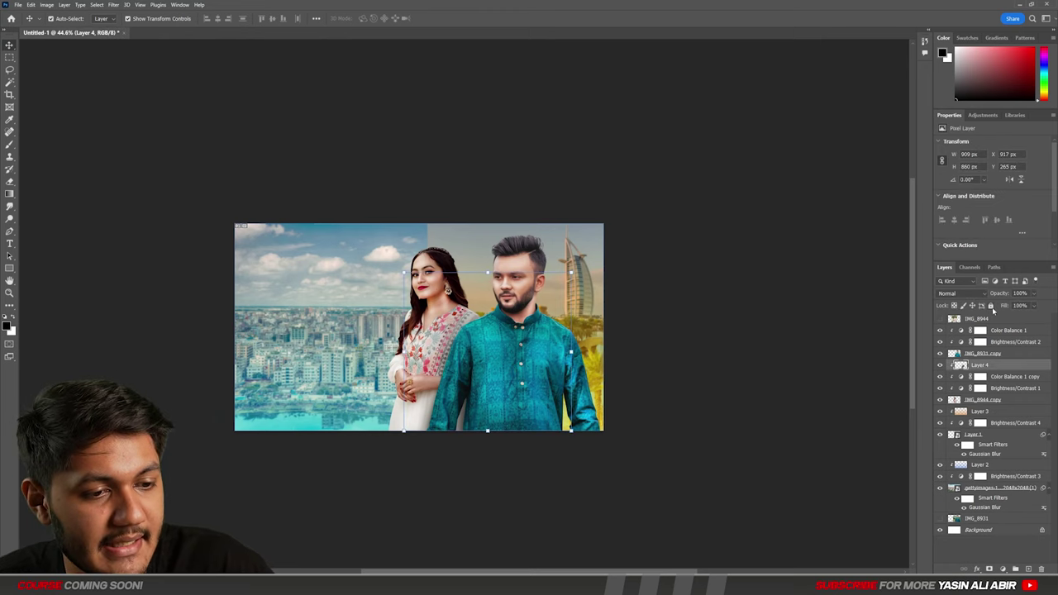
left_click_drag(1003, 293, 997, 293)
left_click(975, 295)
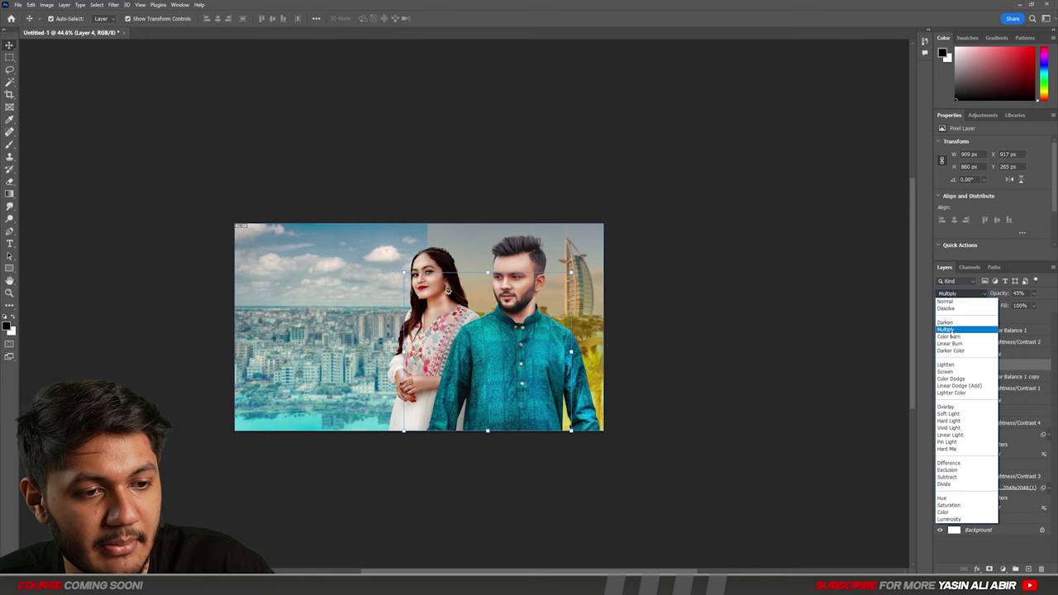
left_click(964, 329)
left_click(821, 333)
scroll(486, 323, "down", 1)
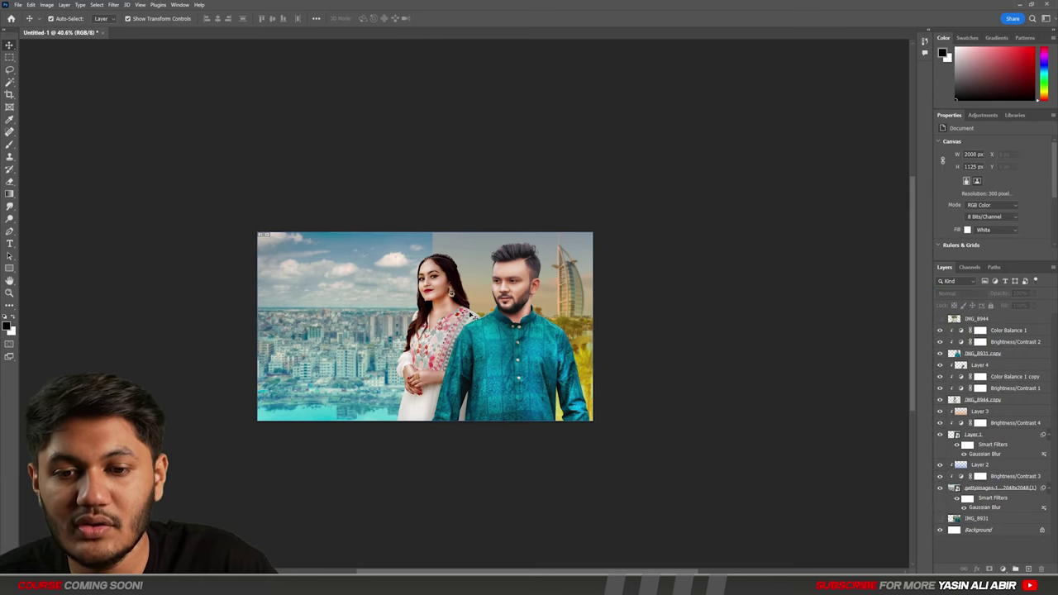
Step: Try painting a pale pink glow behind the couple on a new layer above Layer 3, and delete that layer
scroll(492, 338, "up", 2)
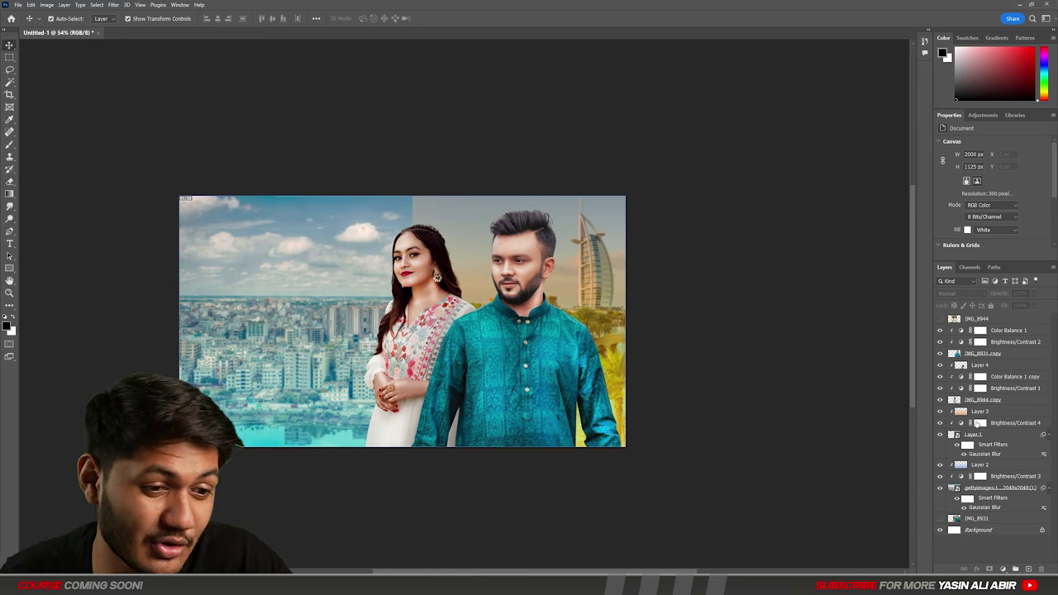
left_click(1007, 413)
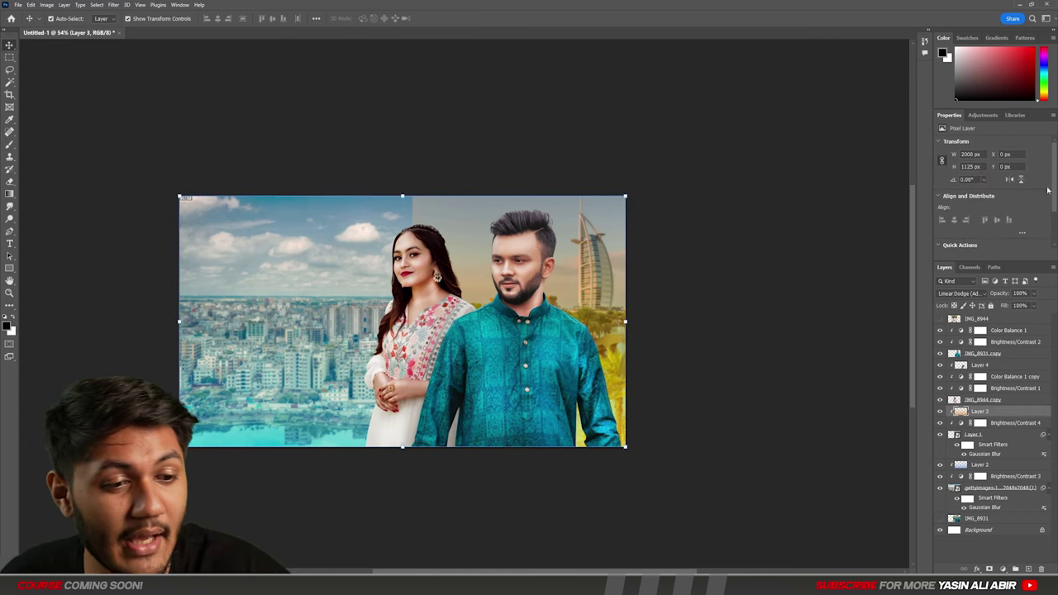
left_click(1028, 569)
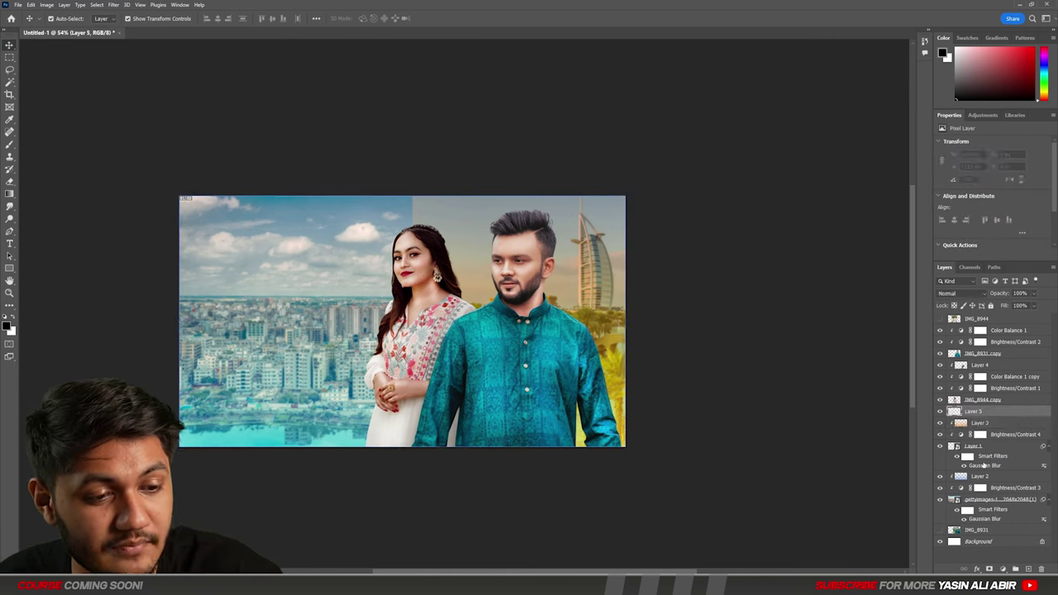
left_click(9, 143)
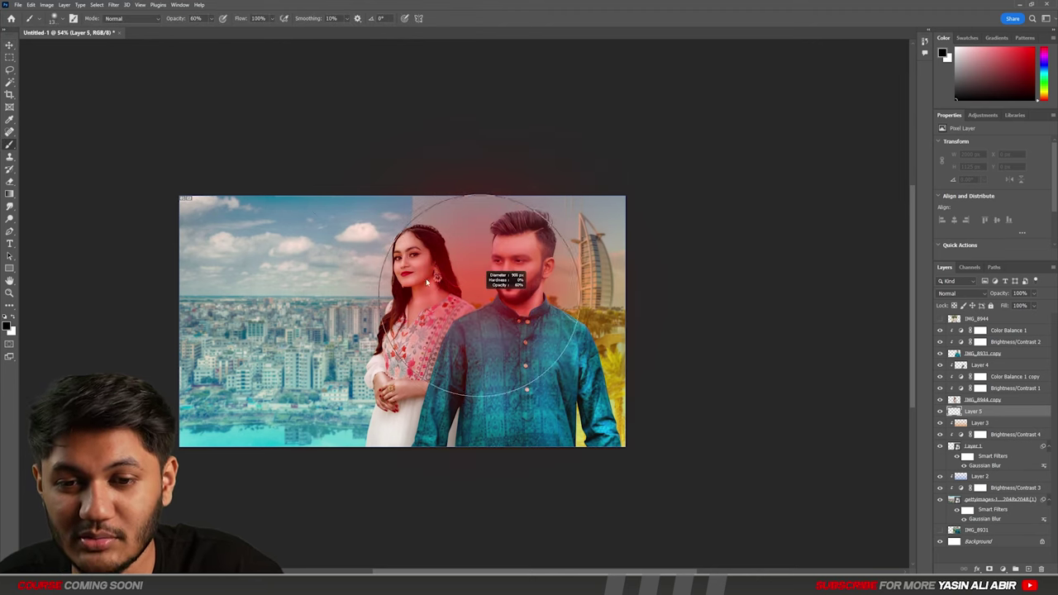
left_click_drag(427, 282, 437, 283)
left_click(8, 327)
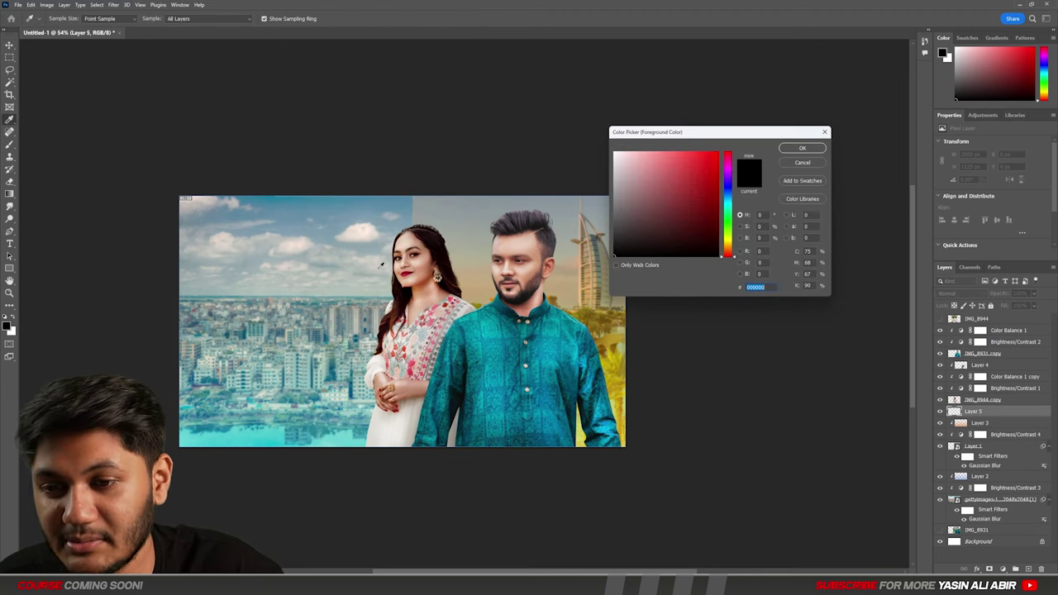
left_click(302, 244)
left_click(802, 148)
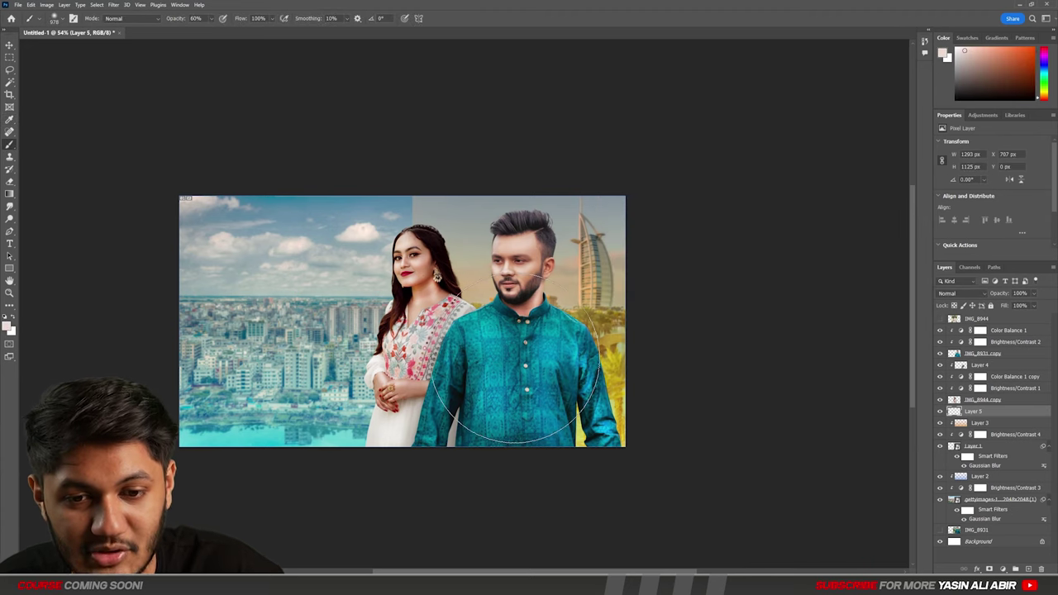
mouse_move(415, 357)
left_mouse_down()
mouse_move(526, 371)
mouse_move(518, 362)
mouse_move(616, 388)
left_mouse_up()
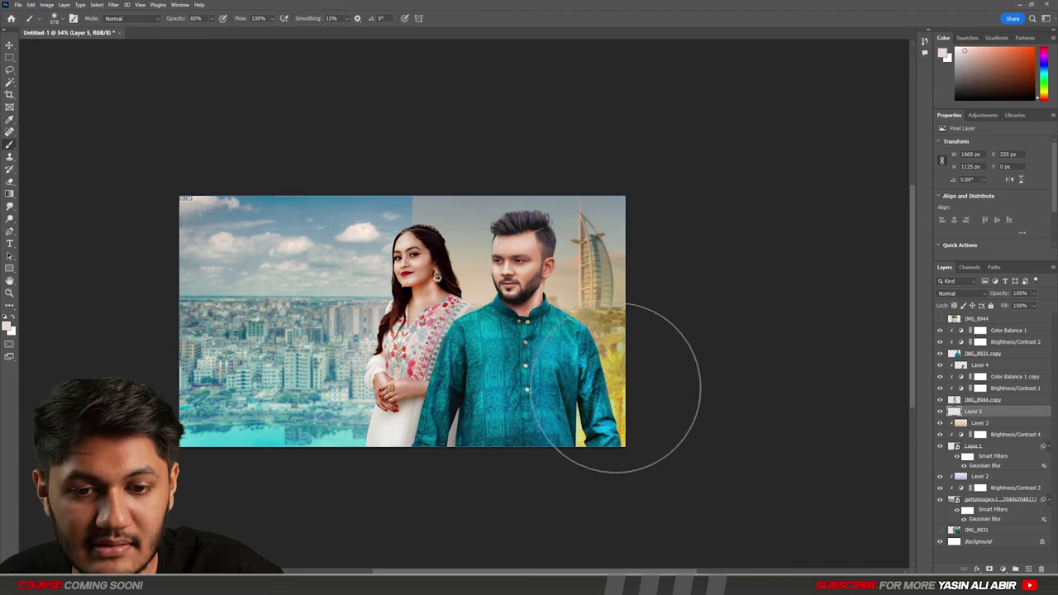
left_click(1040, 570)
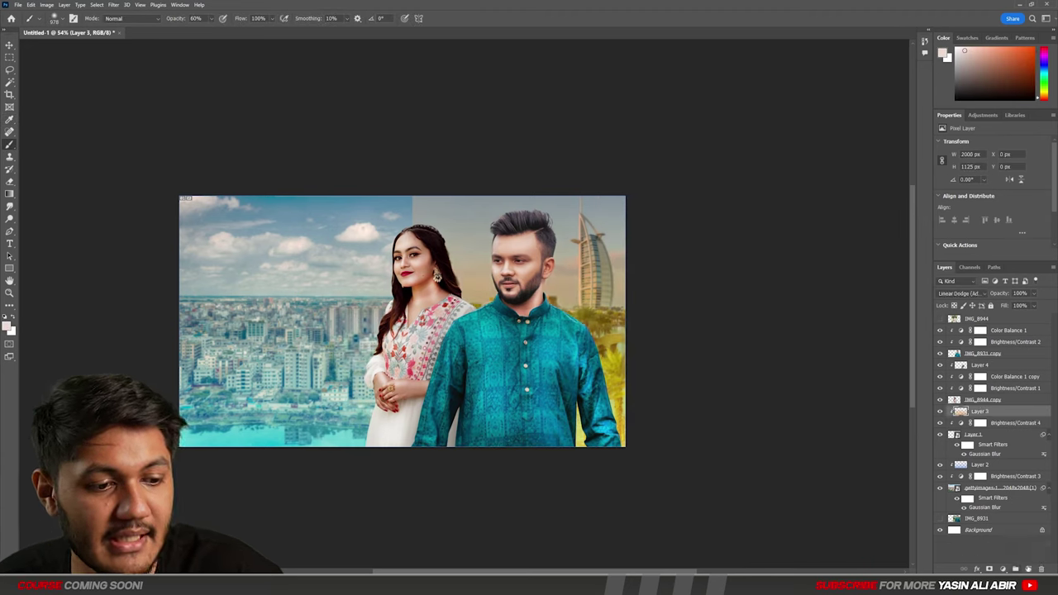
Step: Add a new layer above Layer 3, set the paint colour to reddish orange af3800 and the layer's blend mode to Linear Dodge (Add)
left_click(1028, 569)
left_click(7, 327)
left_click(716, 185)
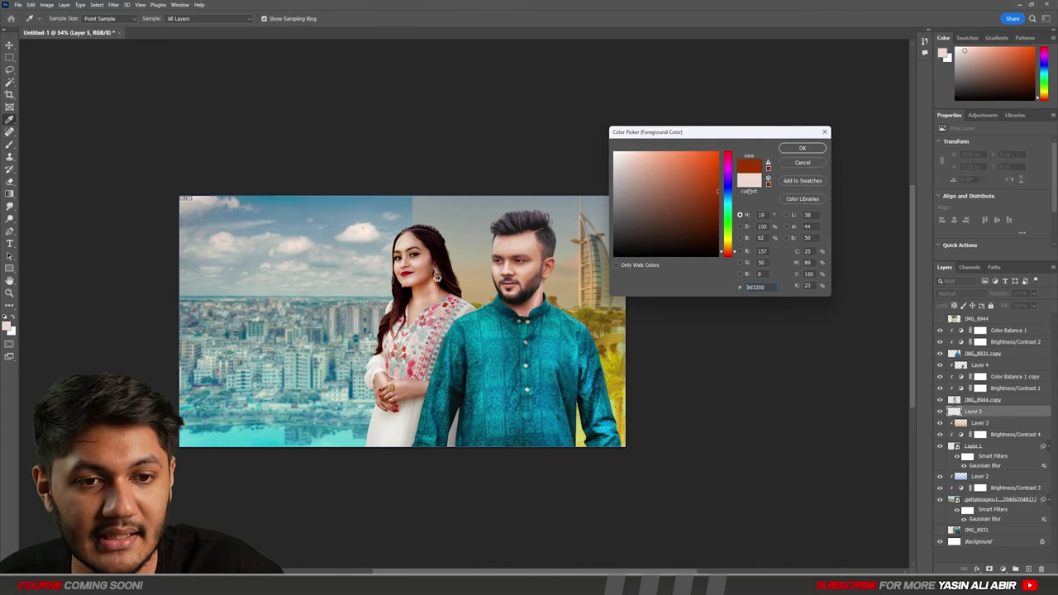
left_click(799, 149)
left_click(958, 293)
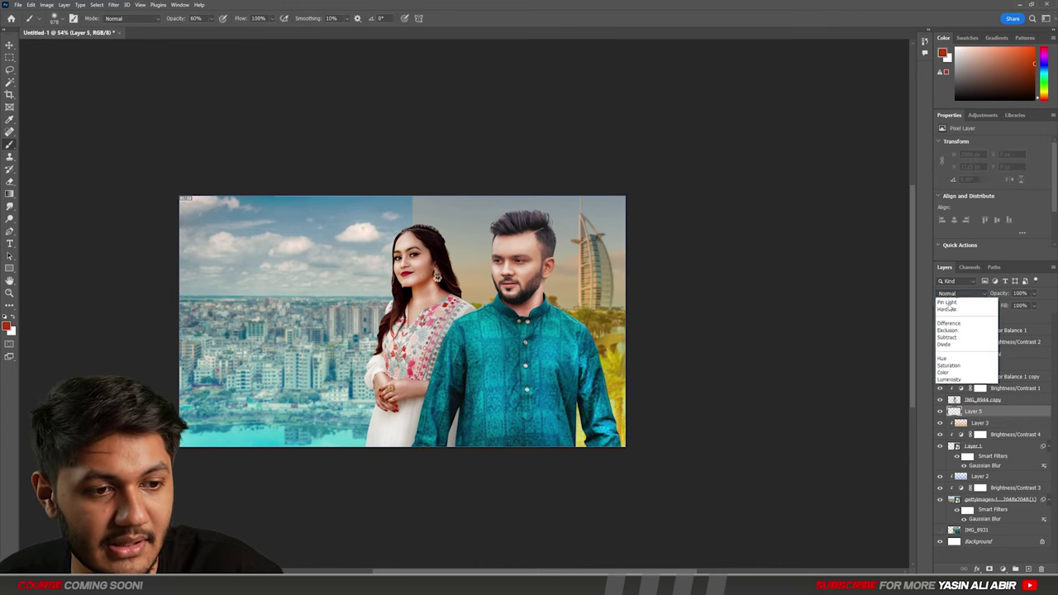
left_click(965, 385)
Step: Paint soft orange light behind the man and along the city's outer edge with a large brush at 60% opacity, and deselect the layer
mouse_move(538, 355)
left_mouse_down()
mouse_move(561, 347)
mouse_move(496, 364)
mouse_move(388, 355)
mouse_move(471, 357)
left_mouse_up()
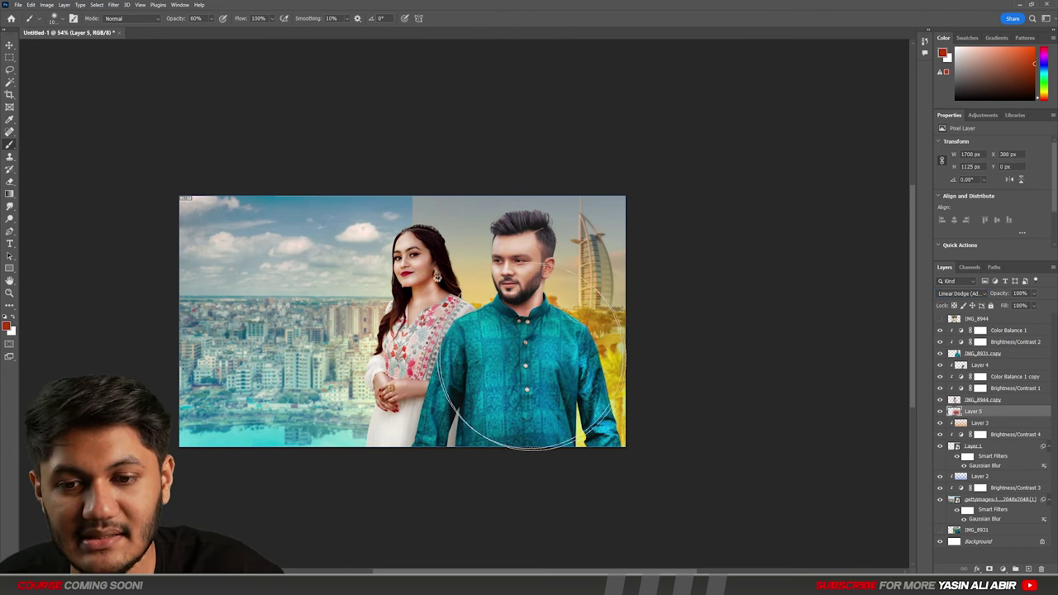
left_click(92, 302)
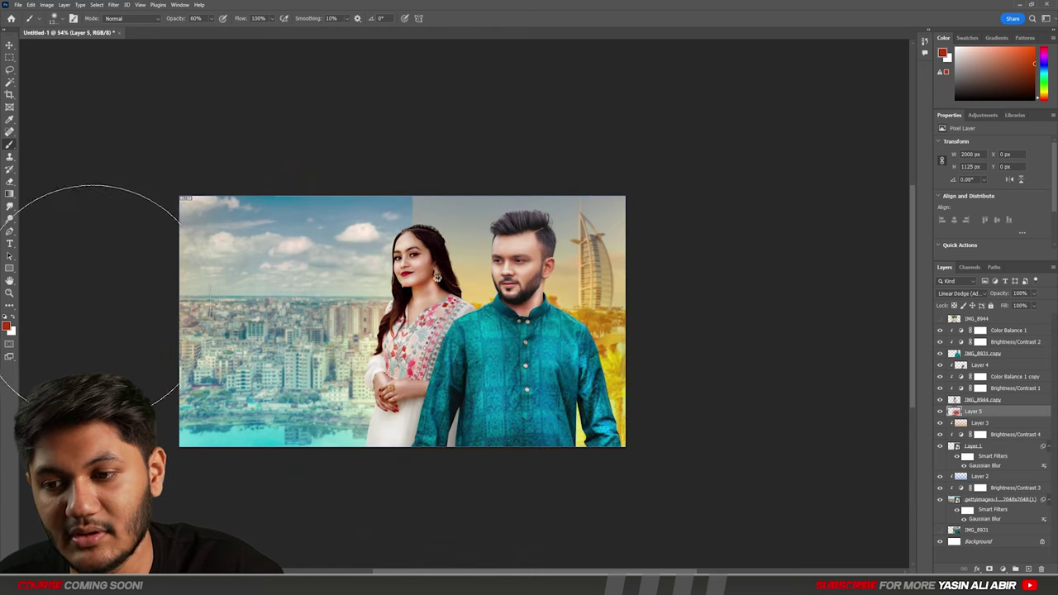
left_click(124, 297)
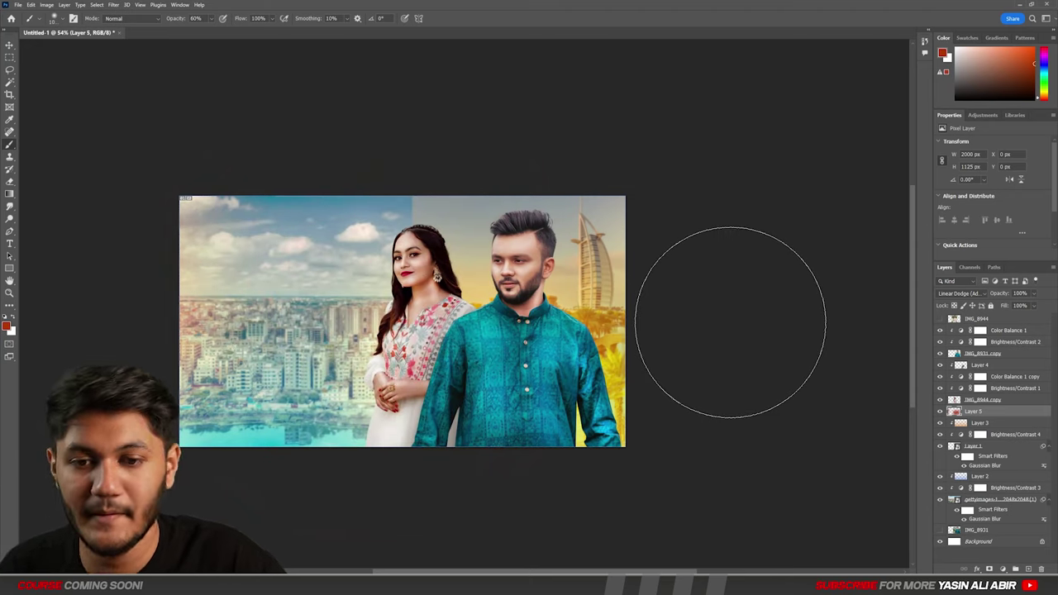
left_click(9, 45)
left_click(307, 167)
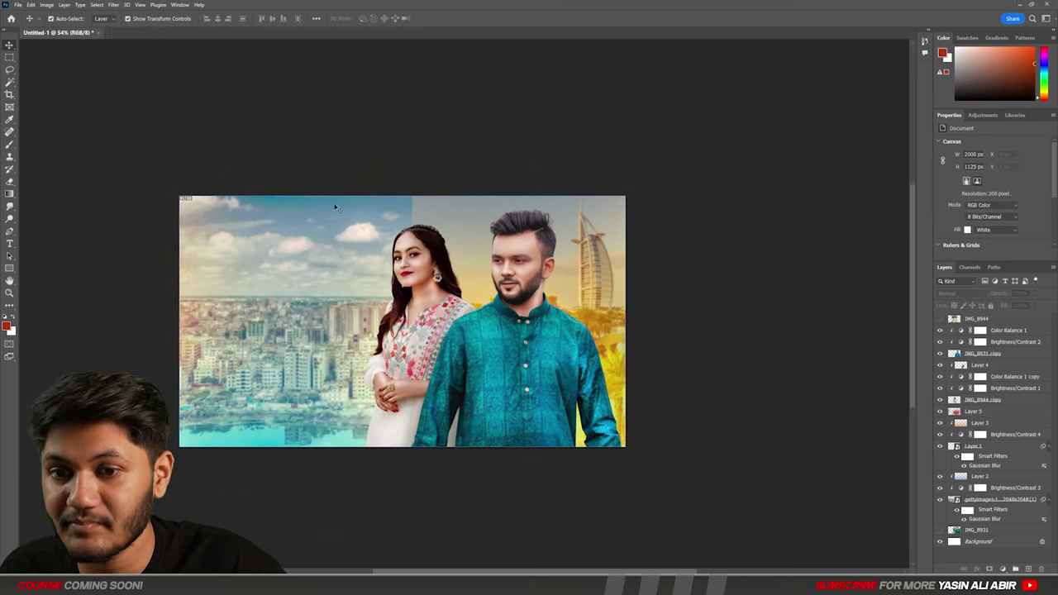
Step: Add an Inner Shadow layer style to the woman's layer, using Linear Dodge (Add) blending and white as its colour
scroll(361, 222, "up", 2)
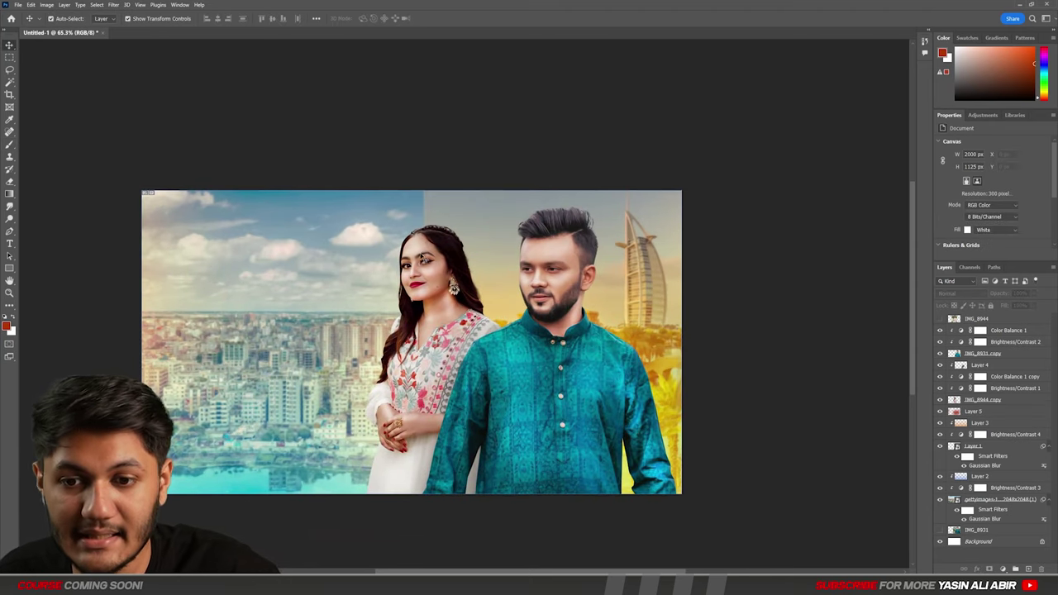
double_click(1026, 402)
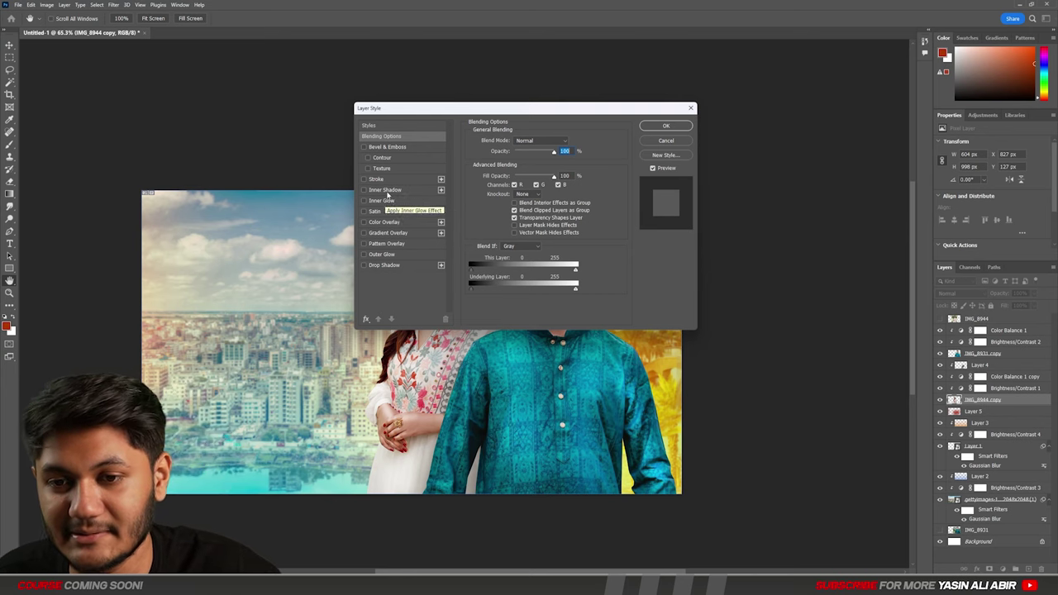
left_click(390, 191)
left_click_drag(513, 115, 769, 143)
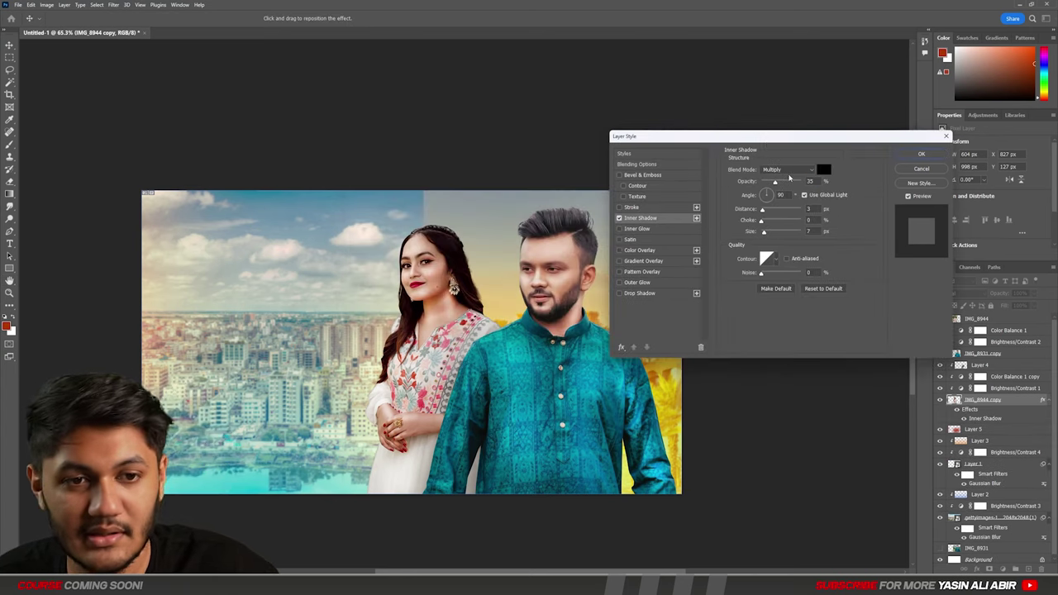
left_click(785, 169)
left_click(799, 266)
left_click(823, 173)
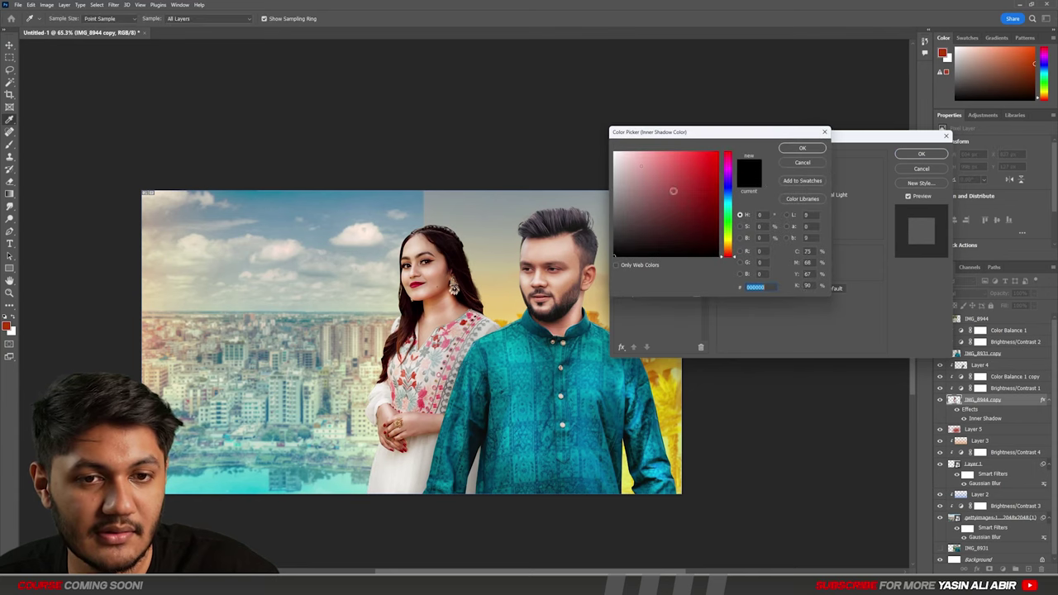
left_click_drag(673, 191, 612, 149)
left_click(802, 150)
Step: Set the woman's Inner Shadow to Color Dodge with 31% opacity, 3 px distance and 18 px size, and apply it
left_click_drag(777, 183, 765, 232)
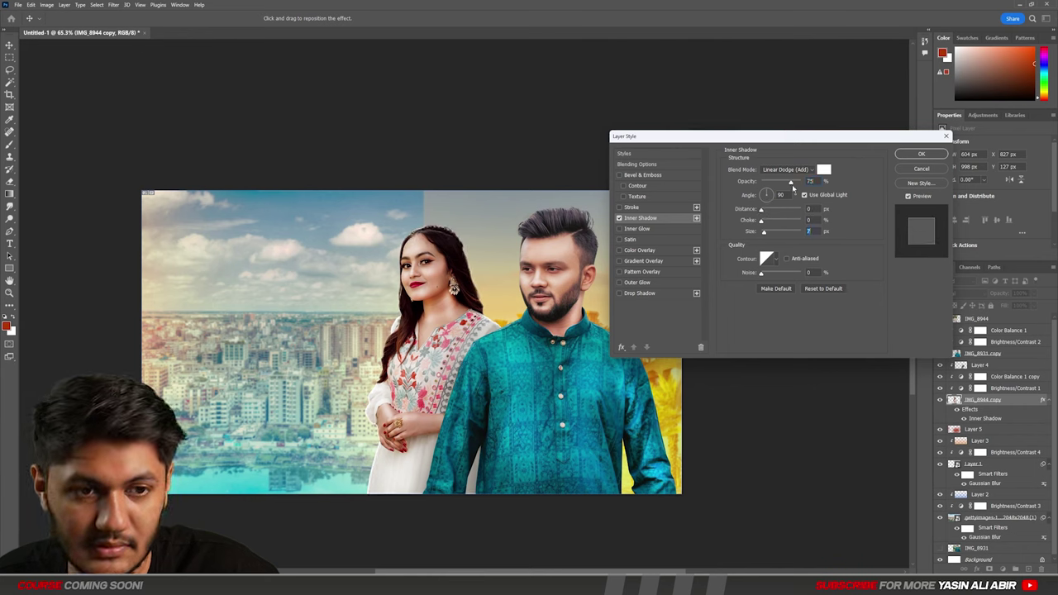
left_click_drag(794, 188, 782, 189)
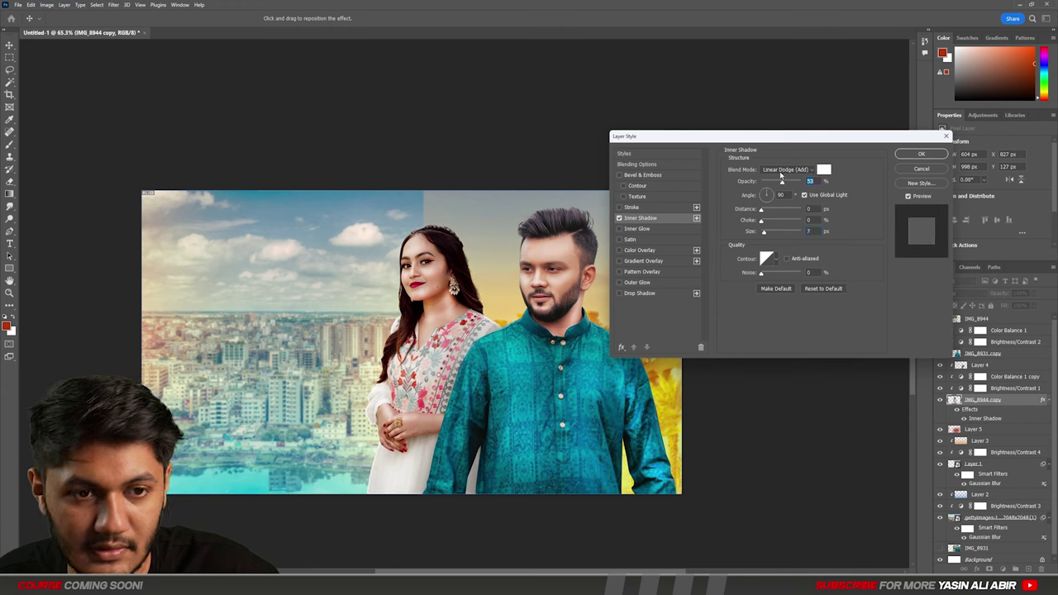
left_click(783, 170)
left_click(773, 244)
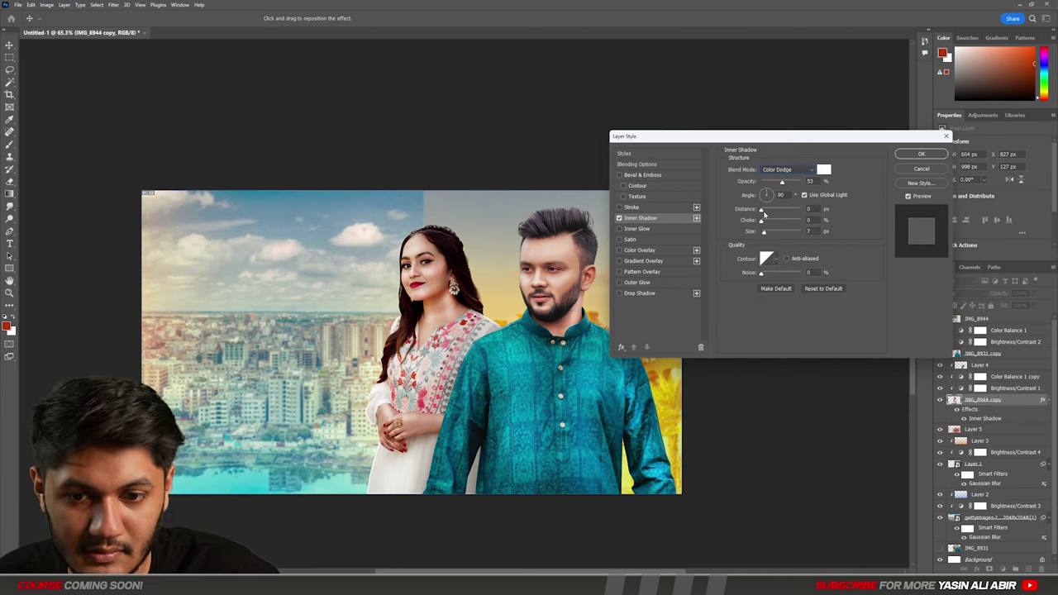
left_click_drag(764, 213, 767, 232)
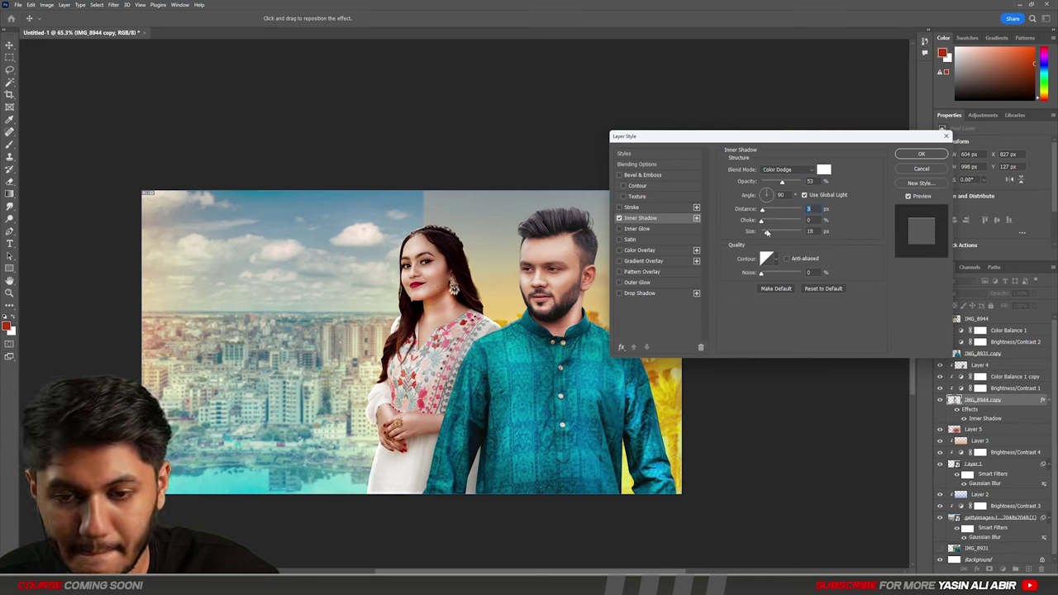
mouse_move(781, 183)
left_mouse_down()
mouse_move(760, 185)
mouse_move(774, 190)
left_mouse_up()
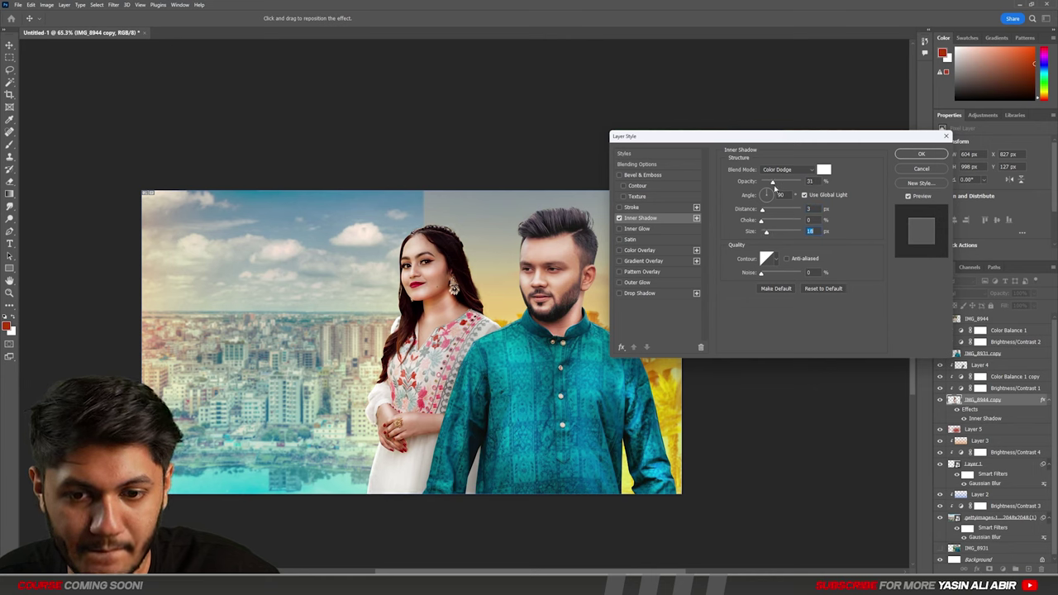
left_click(921, 154)
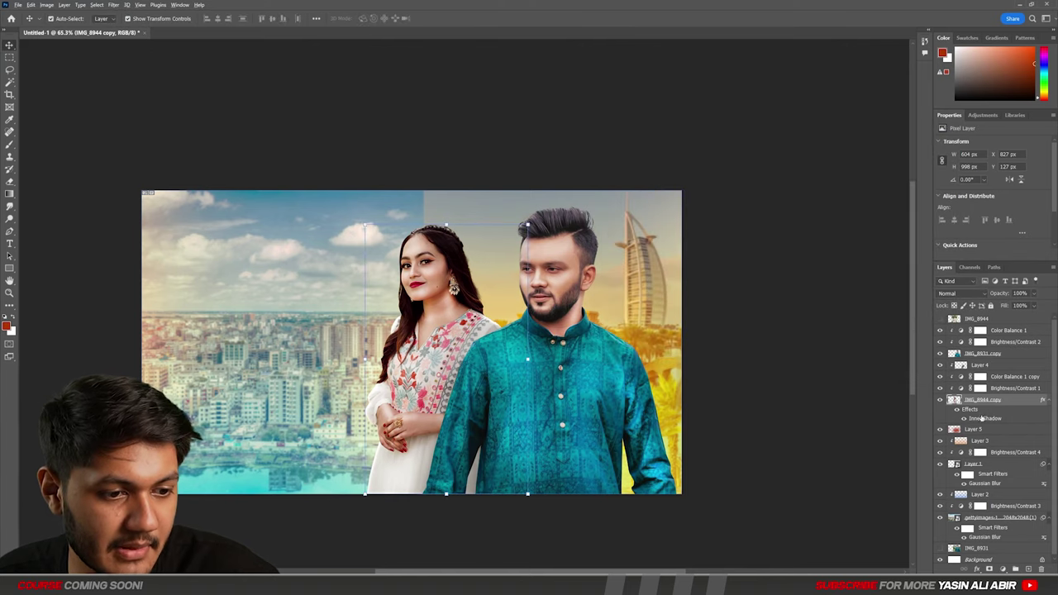
Step: Copy the Inner Shadow effect from the woman's layer to the man's layer, IMG_8931 copy, and deselect
left_click_drag(982, 418, 980, 357)
left_click(838, 342)
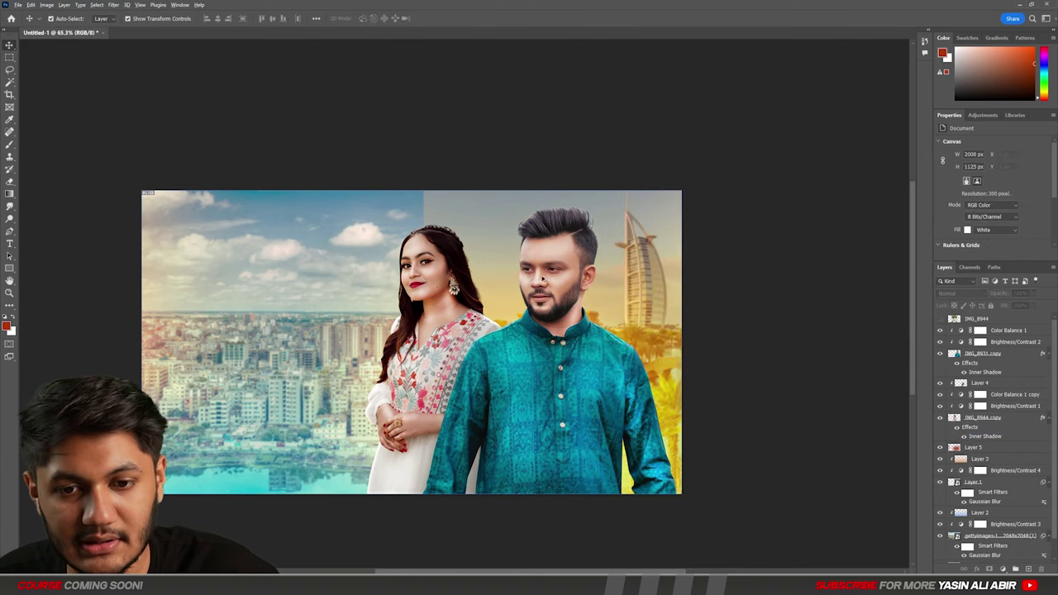
scroll(478, 275, "down", 2)
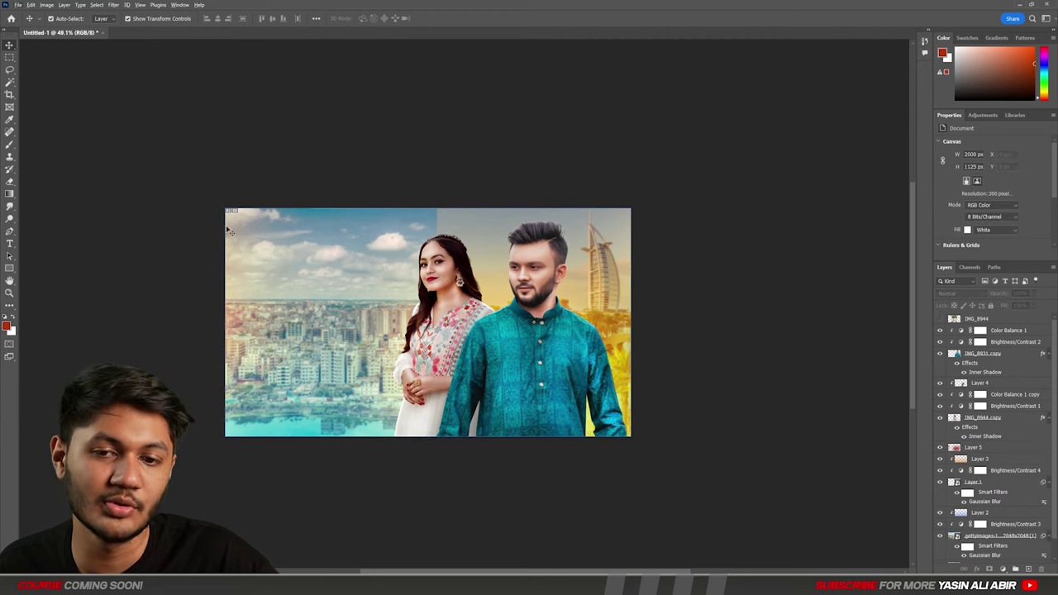
Step: Add a Brightness/Contrast adjustment above Layer 5 with brightness -33 and contrast 41
scroll(1012, 448, "down", 1)
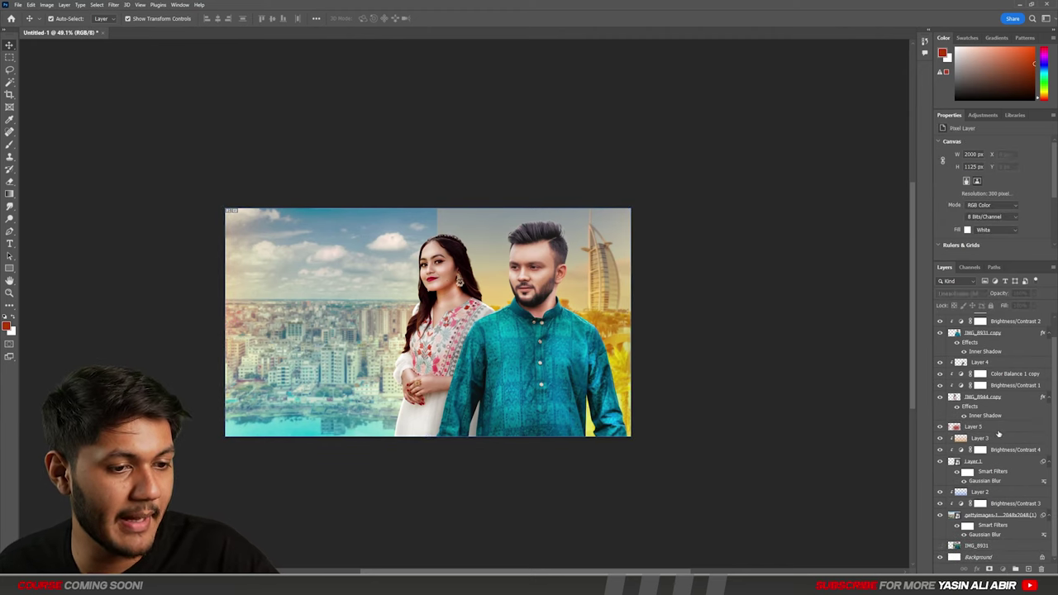
left_click(992, 426)
left_click(1002, 569)
left_click(1018, 448)
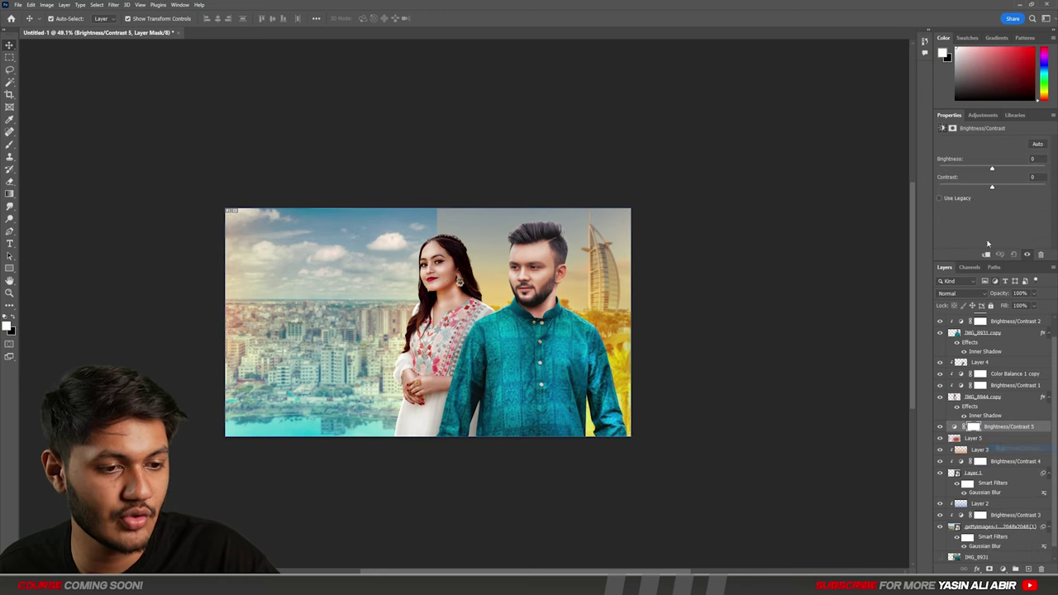
left_click_drag(992, 189, 983, 170)
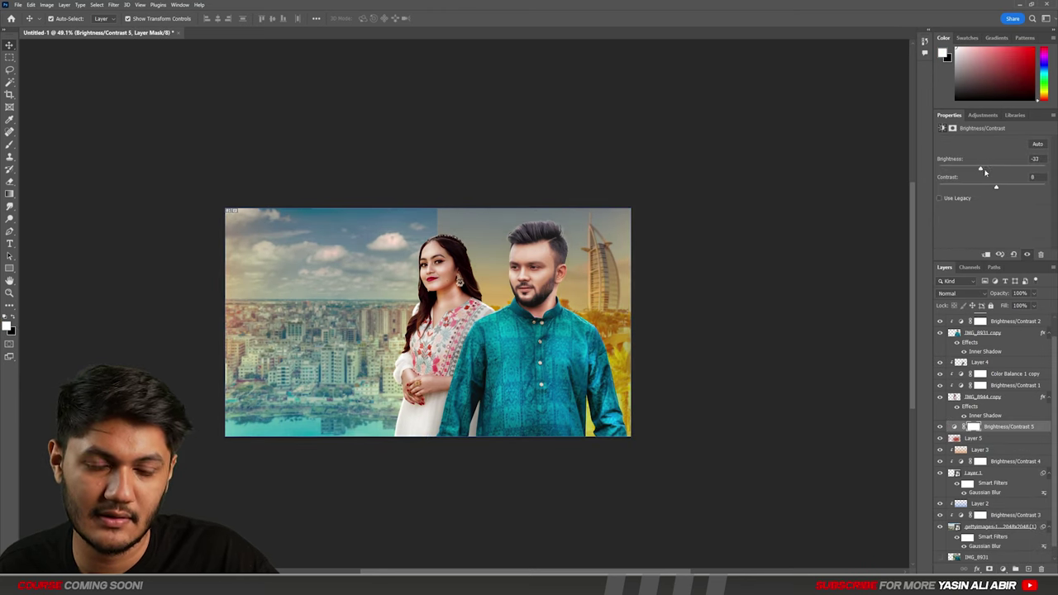
left_click_drag(963, 189, 1023, 188)
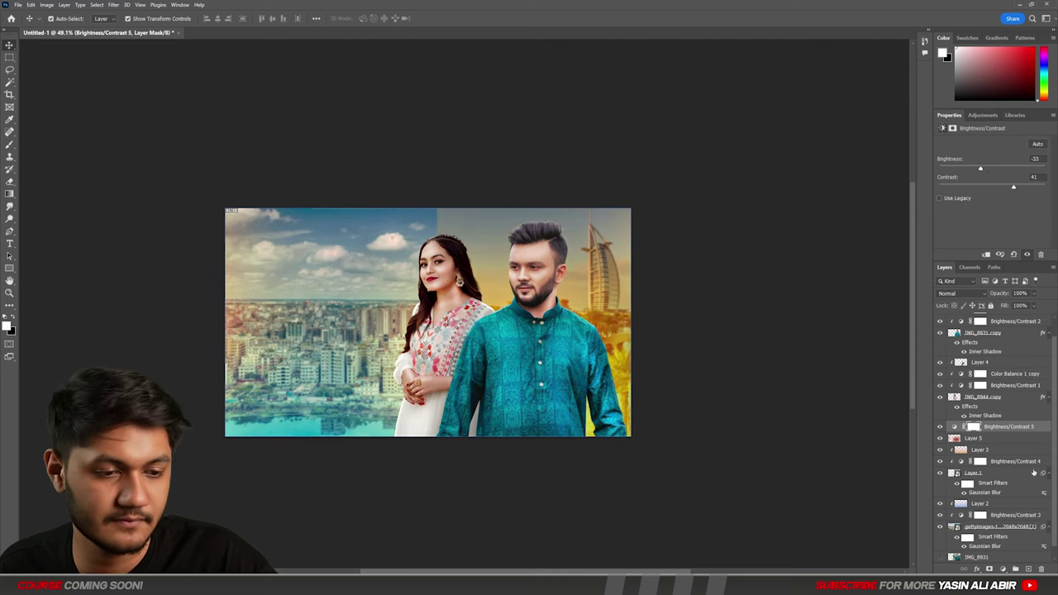
left_click(761, 515)
Step: Paint soft blue light over the city's outer edge on Layer 5, using a large brush of about 1112 px
left_click(1001, 438)
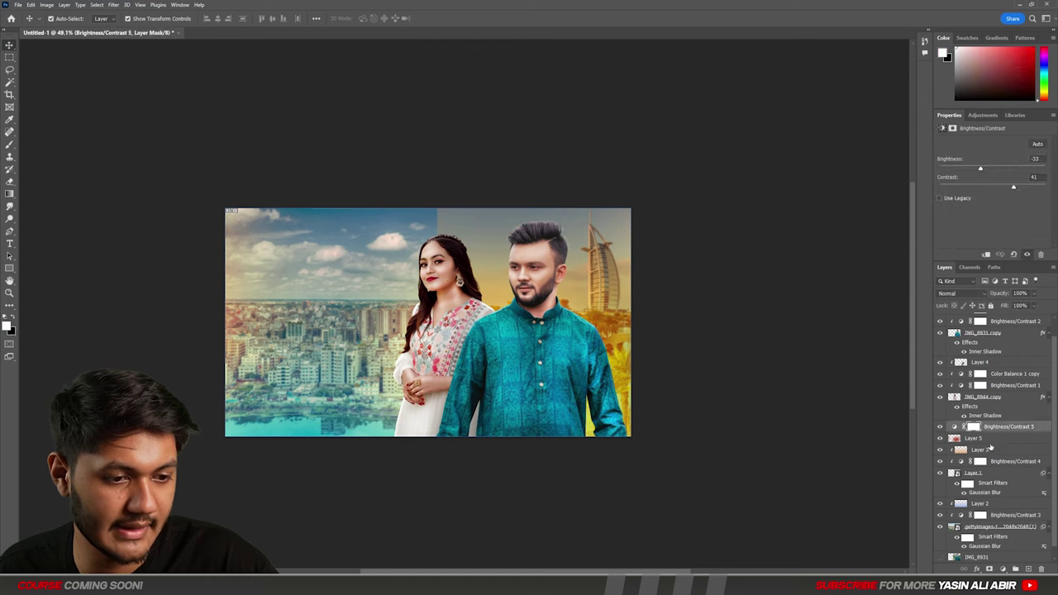
left_click(9, 121)
left_click(6, 327)
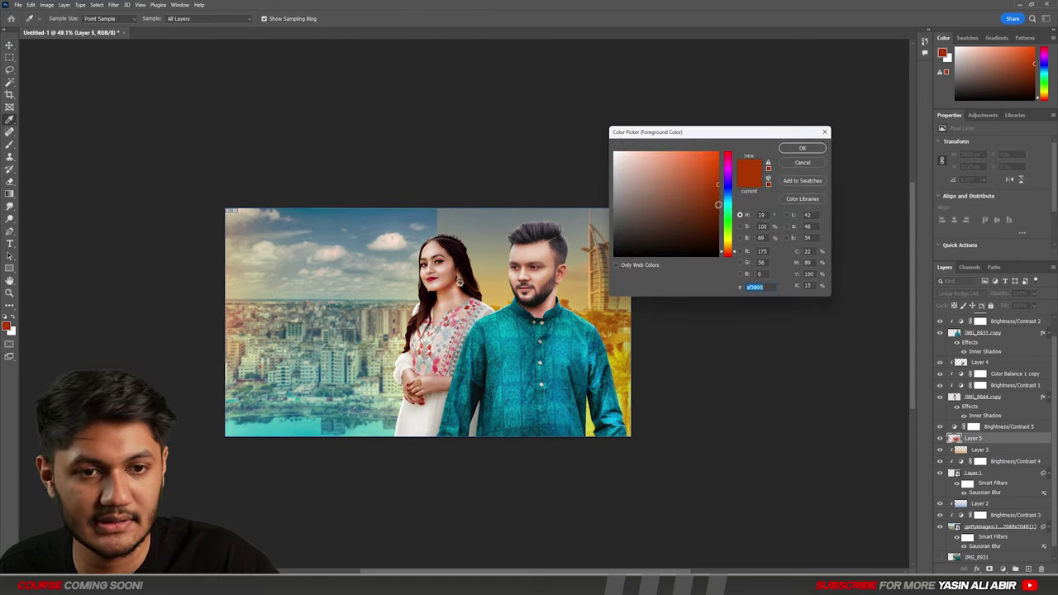
left_click_drag(727, 194, 727, 196)
left_click(802, 148)
key("b")
left_click_drag(244, 306, 248, 308)
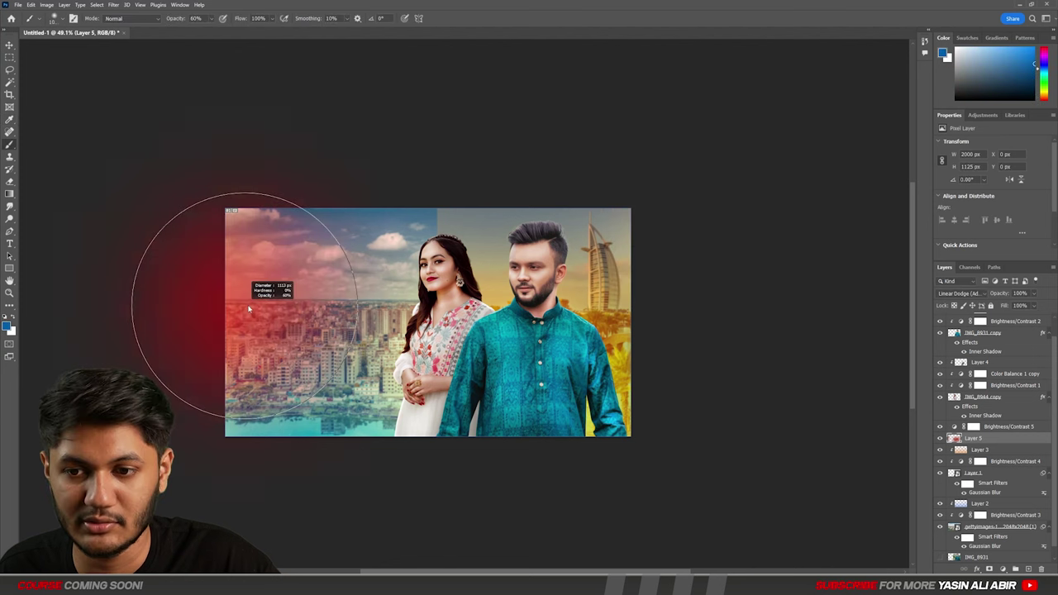
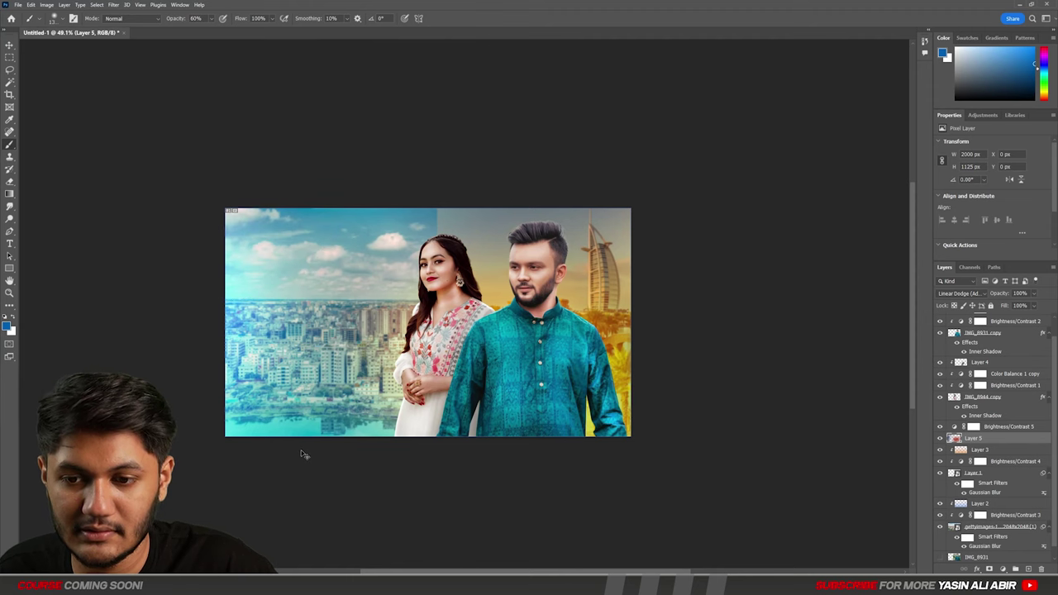
Step: Paint soft golden-yellow light (be8f00) over the Burj Al Arab side on Layer 5 and deselect the layer
left_click(12, 318)
left_click(6, 327)
left_click(728, 245)
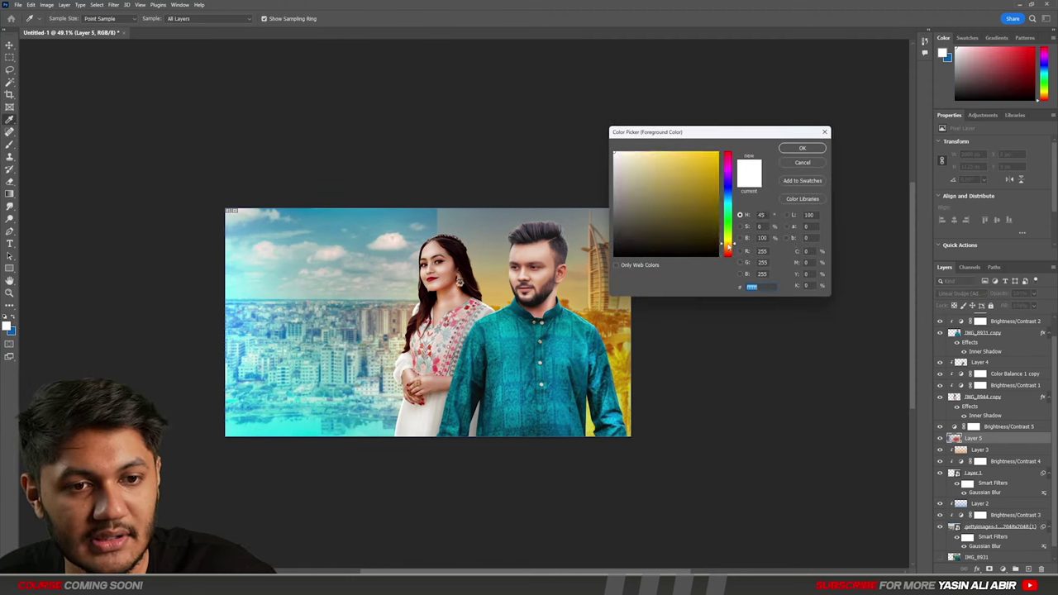
type("be8f00")
left_click(801, 148)
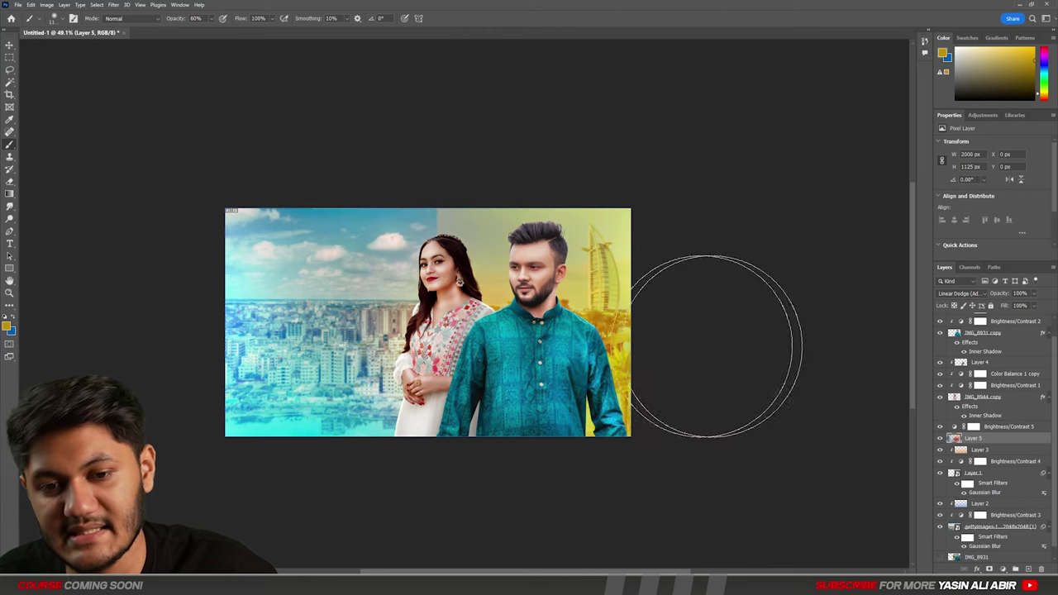
left_click(9, 45)
left_click(79, 79)
scroll(416, 269, "up", 1)
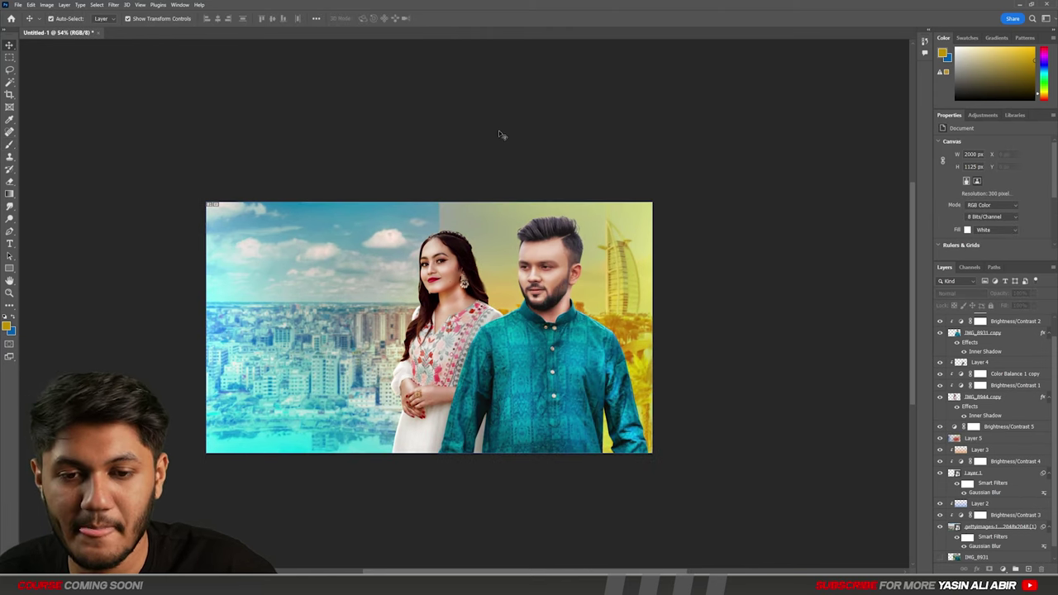
Step: Add the text DUBAI in 12 pt Myriad Pro in the sky above the city
left_click(10, 243)
left_click(302, 271)
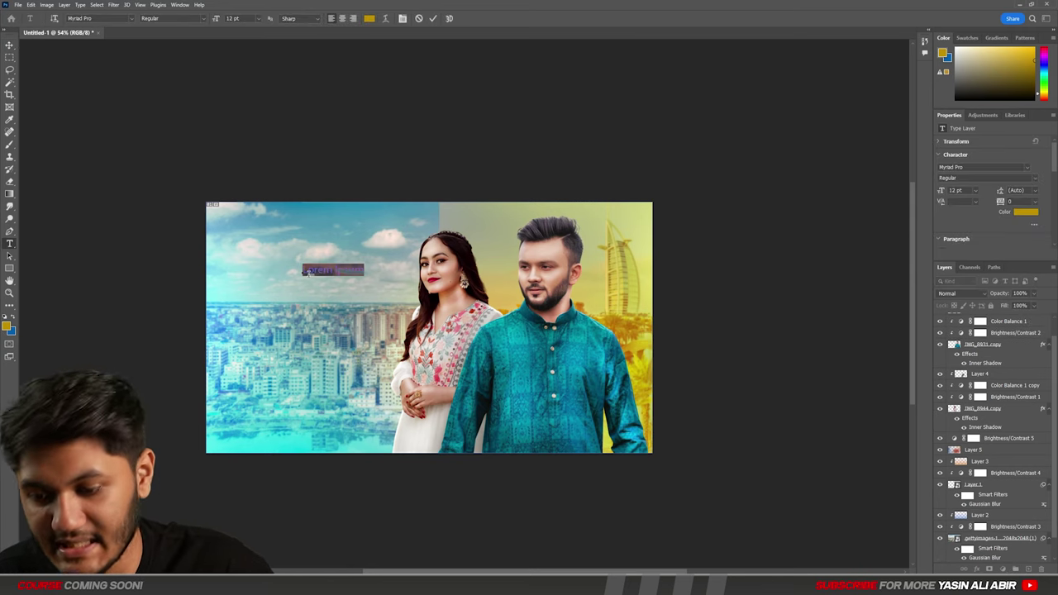
type("DUBAI")
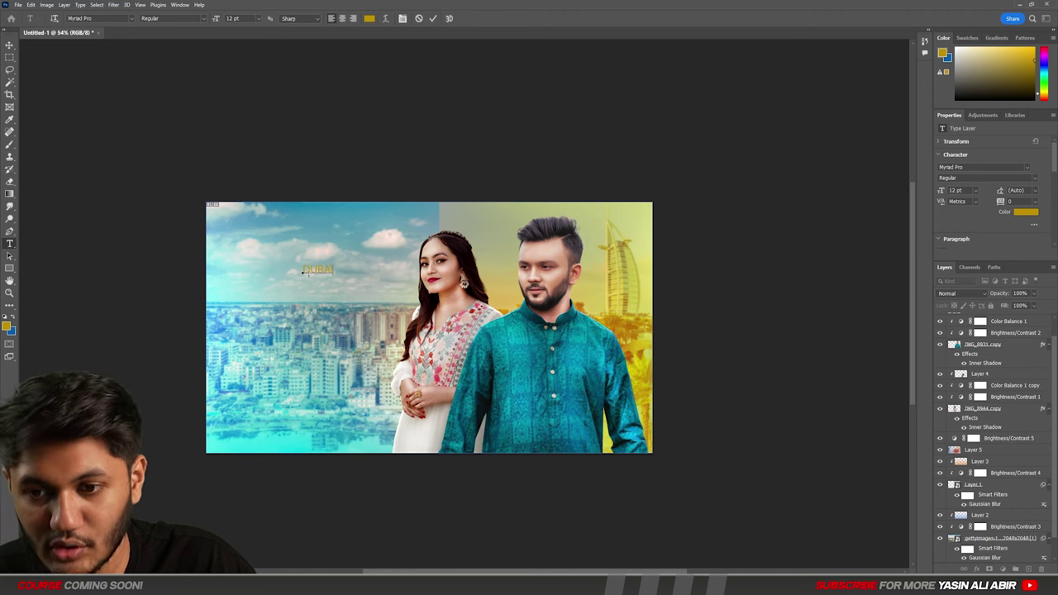
Step: Enlarge the DUBAI text to about 91.66 pt across the couple and place its layer directly below the woman's layer, IMG_8944 copy
left_click(9, 46)
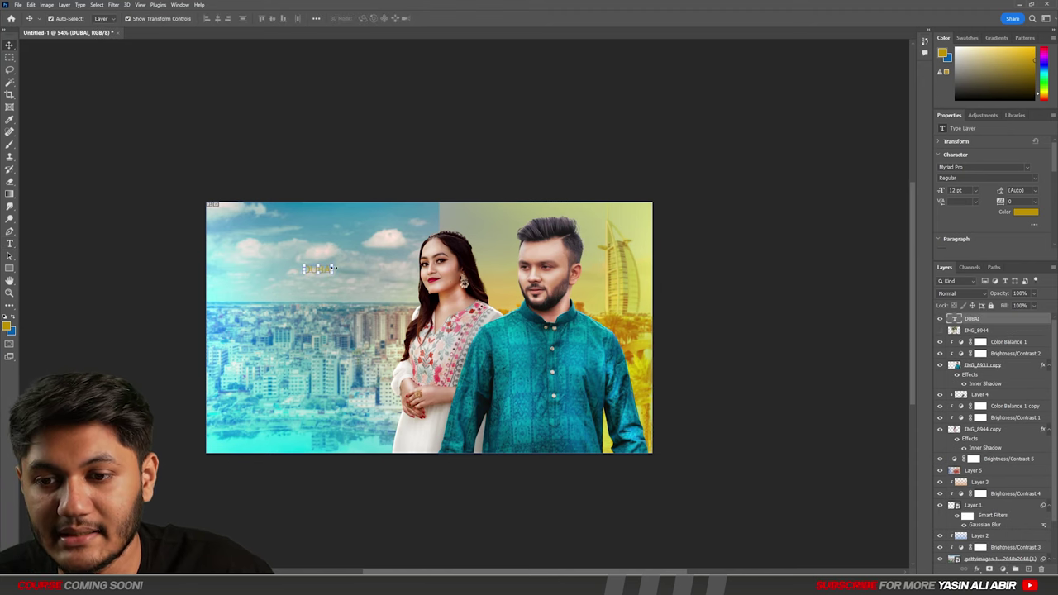
left_click_drag(334, 268, 496, 267)
left_click_drag(458, 264, 585, 310)
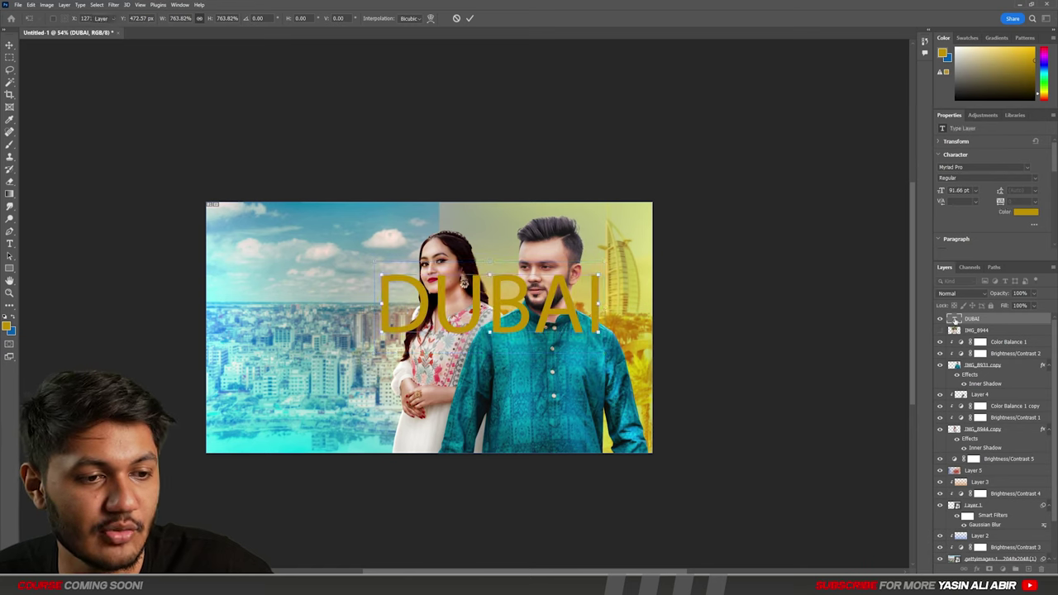
double_click(955, 319)
left_click_drag(997, 321, 1012, 420)
Step: Browse the installed fonts and set the DUBAI text to Median
left_click(1027, 171)
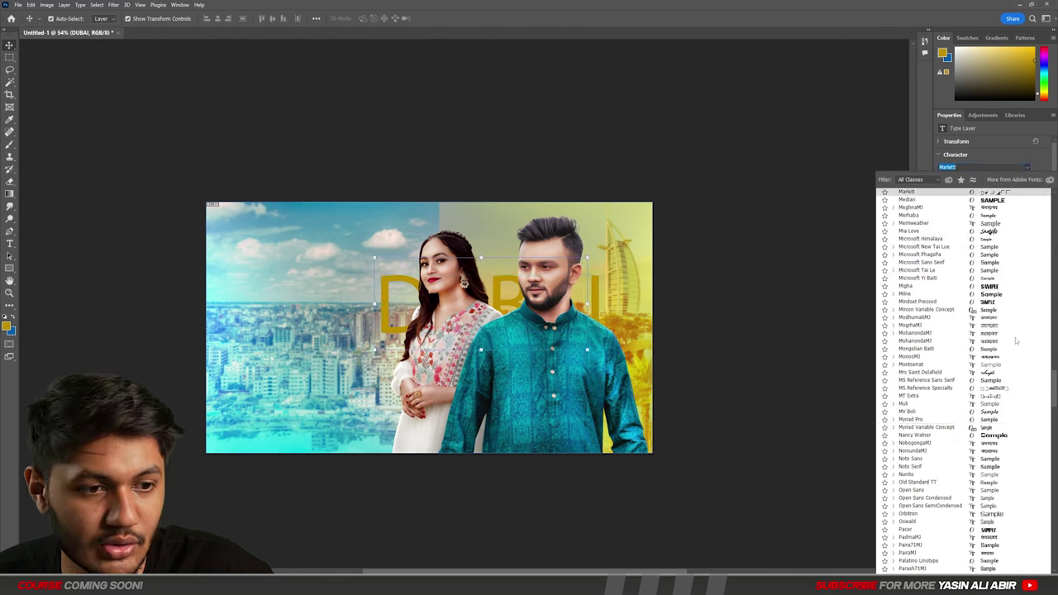
scroll(1031, 354, "down", 2)
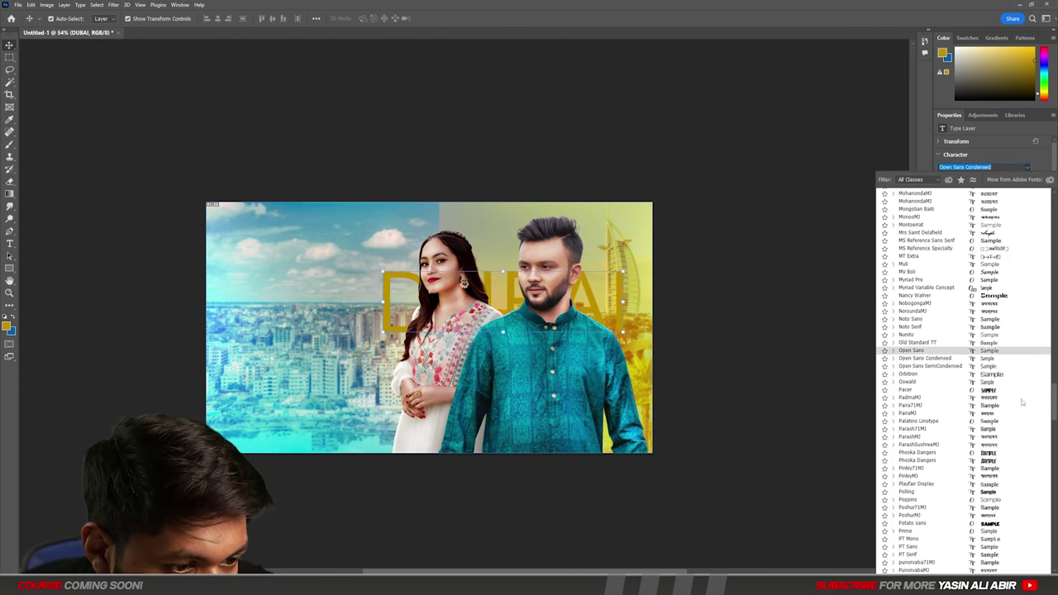
scroll(1022, 403, "down", 3)
left_click_drag(1054, 419, 1054, 425)
scroll(1055, 426, "down", 12)
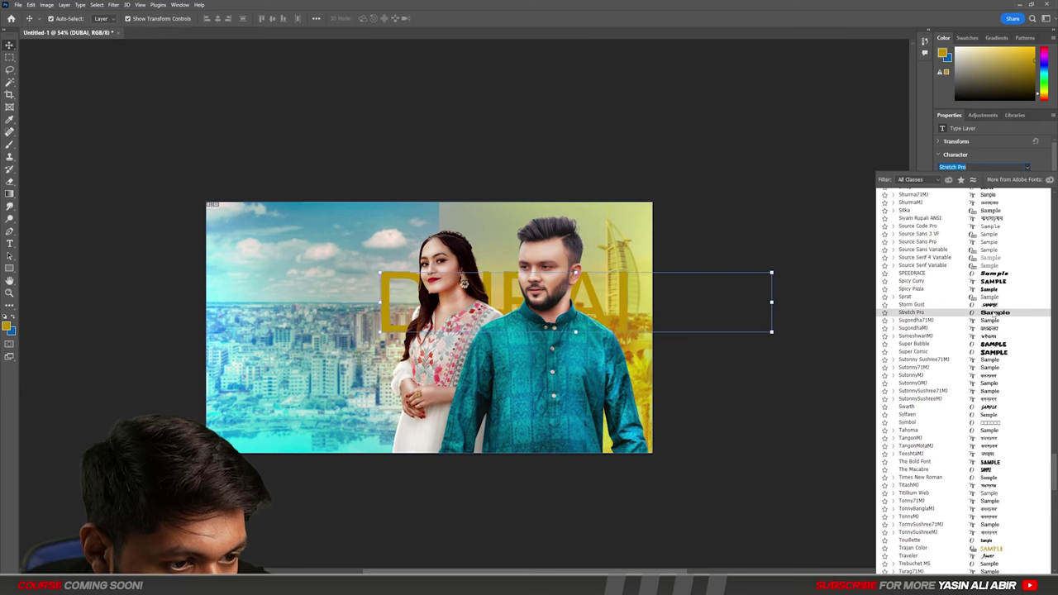
scroll(987, 288, "down", 3)
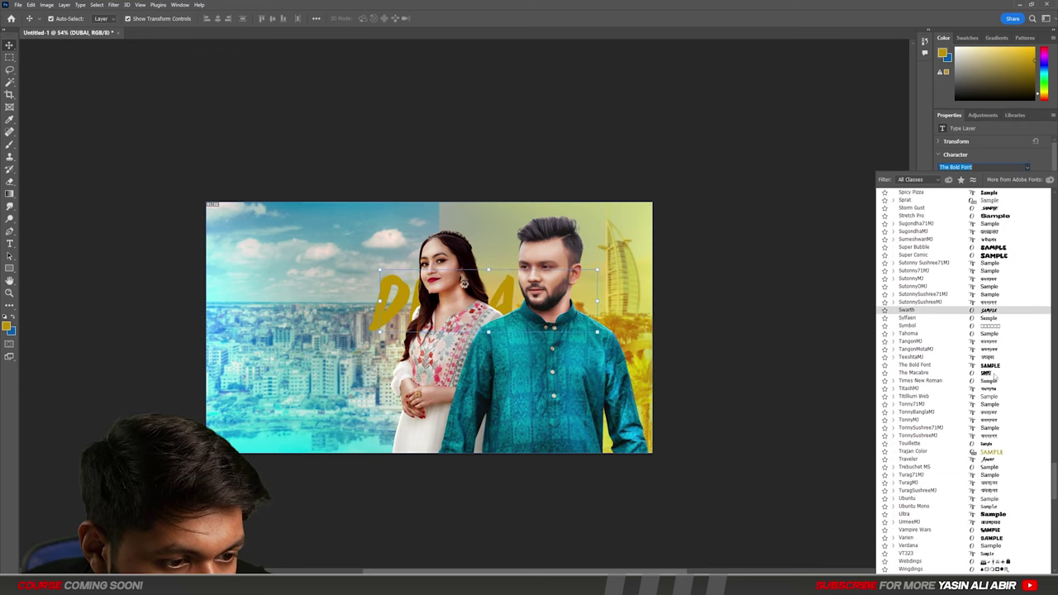
scroll(1000, 366, "down", 3)
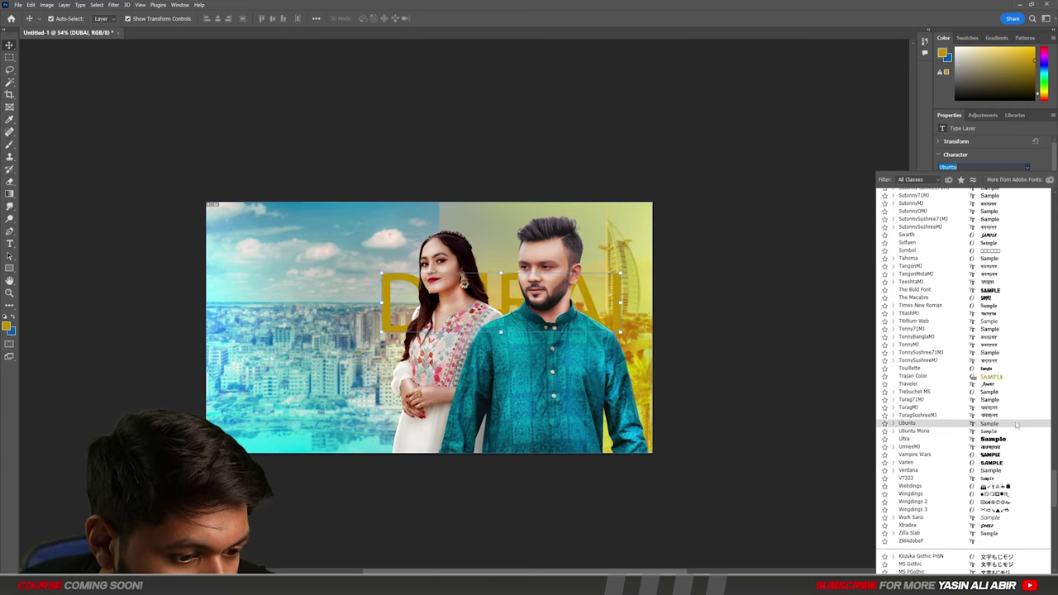
scroll(963, 368, "up", 4)
scroll(998, 281, "up", 12)
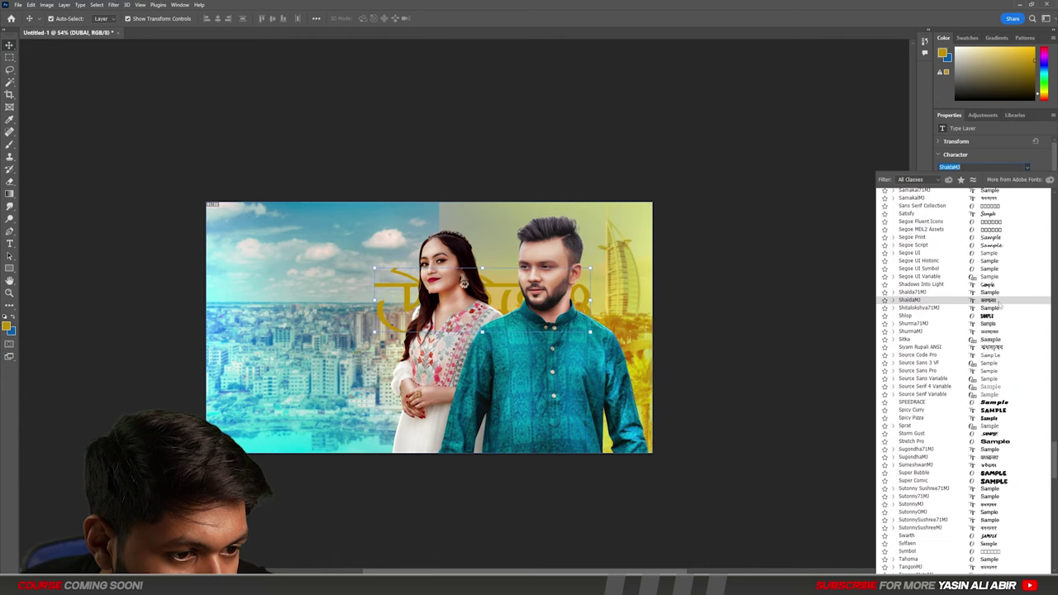
scroll(998, 280, "up", 2)
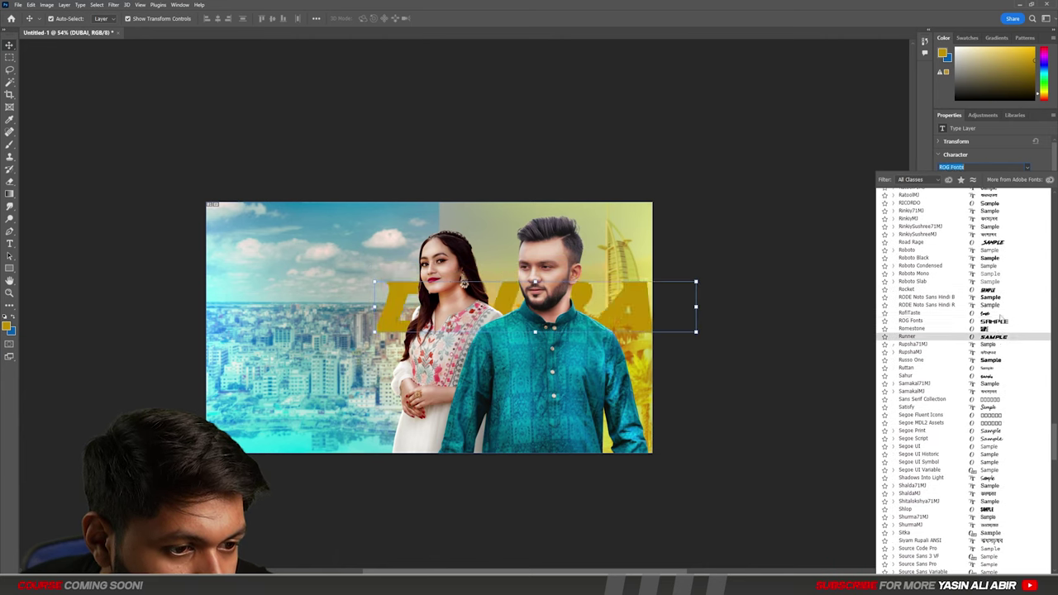
scroll(1000, 306, "up", 7)
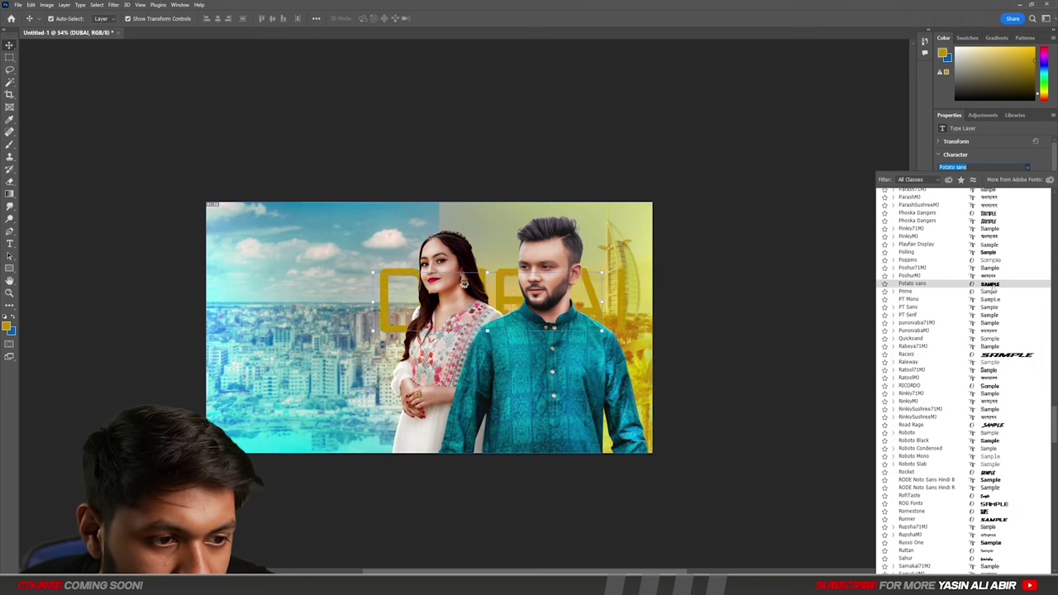
scroll(1000, 264, "up", 8)
scroll(1004, 277, "up", 11)
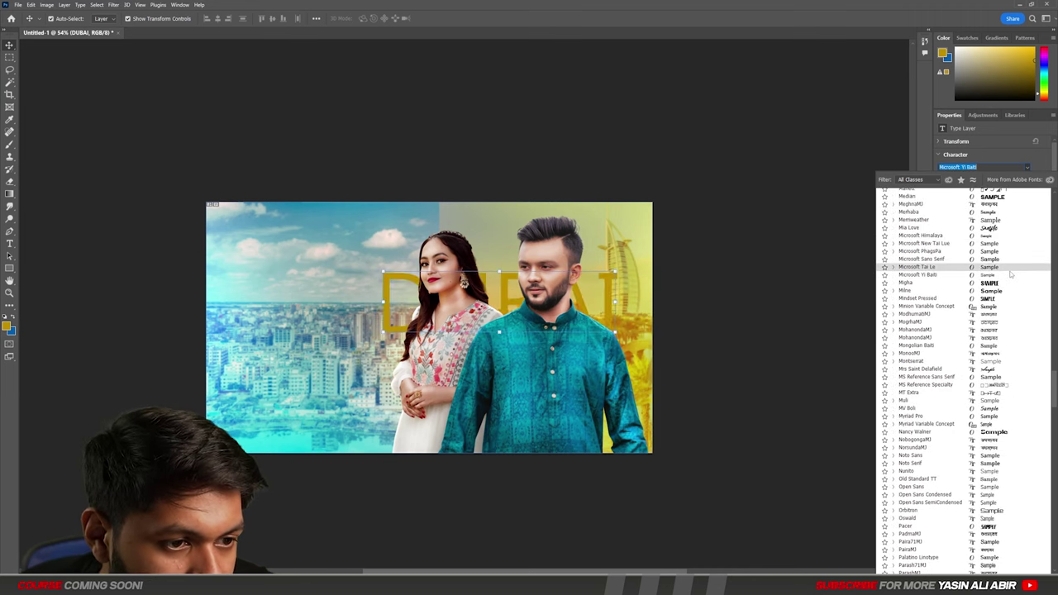
left_click(995, 282)
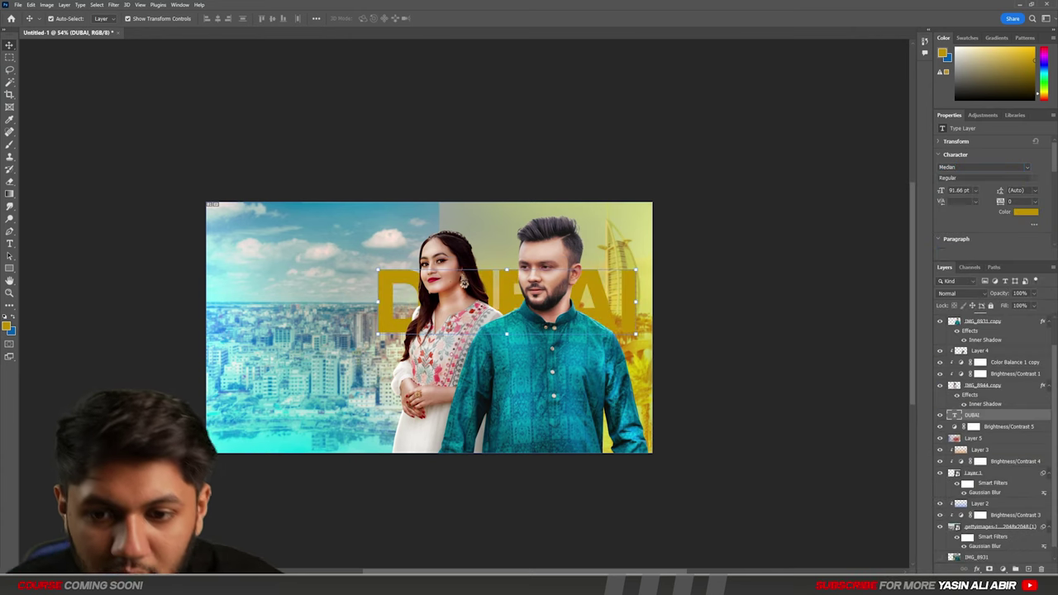
Step: Change the DUBAI text's color to white and its layer's blend mode to Overlay
left_click(1018, 213)
left_click(617, 147)
left_click(801, 151)
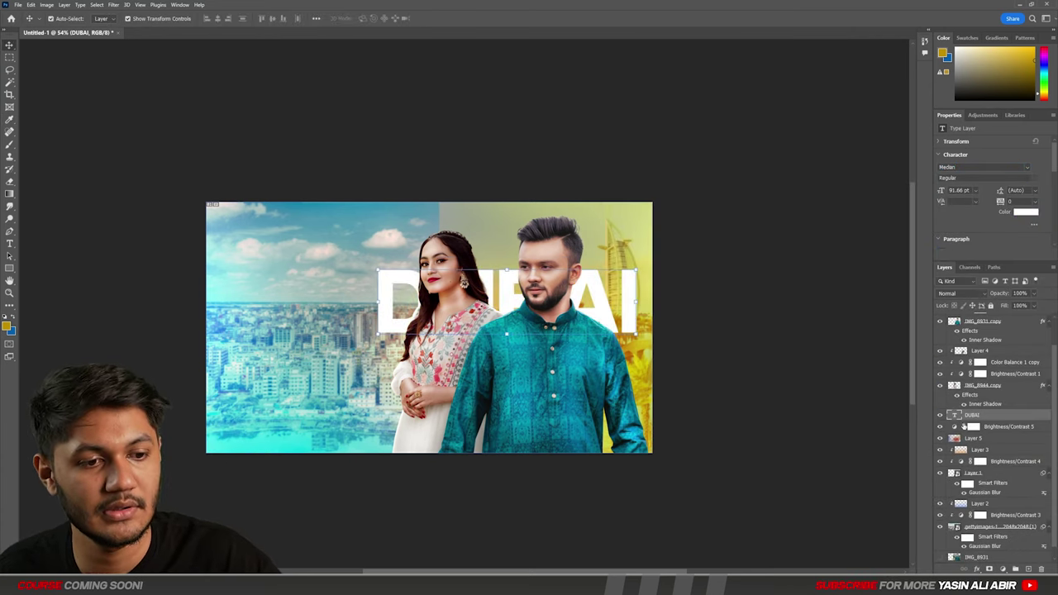
left_click(955, 293)
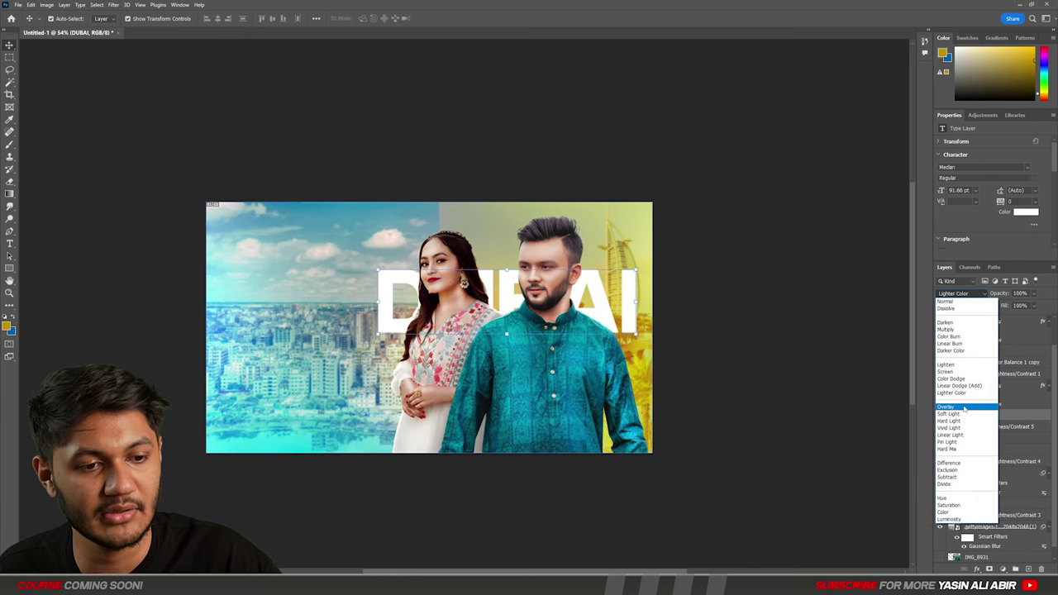
left_click(963, 407)
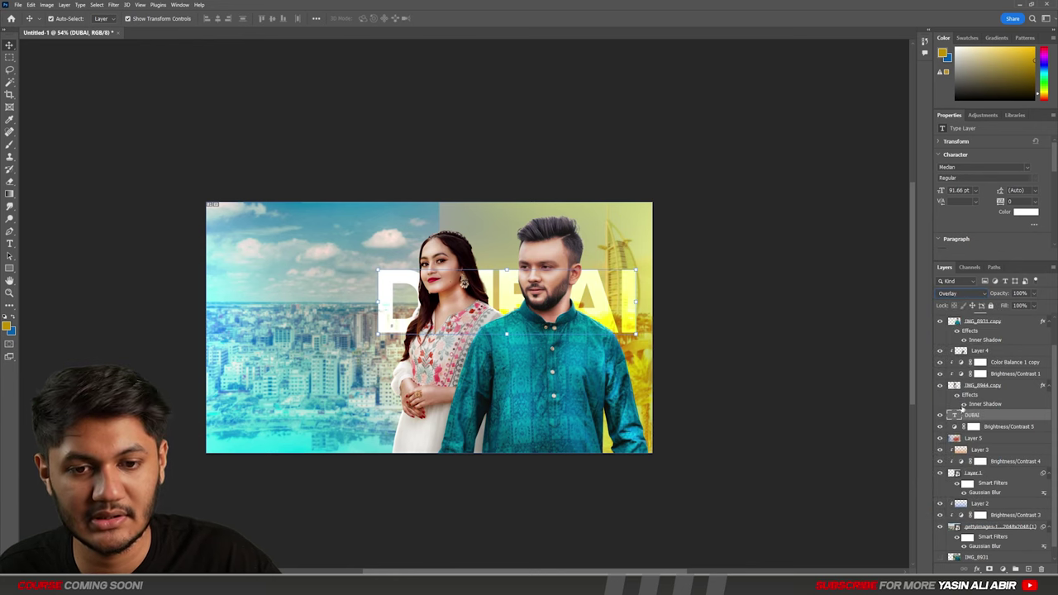
Step: Shift the DUBAI text slightly lower behind the couple, set its blend mode to Overlay again, and deselect it
left_click(248, 101)
left_click_drag(390, 282, 399, 289)
left_click(937, 294)
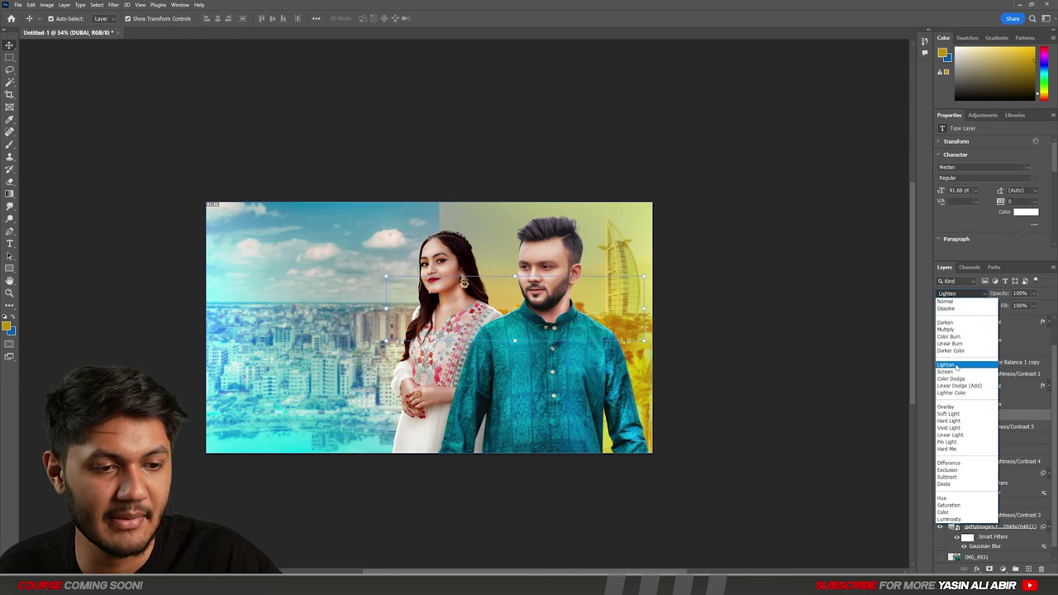
left_click(968, 408)
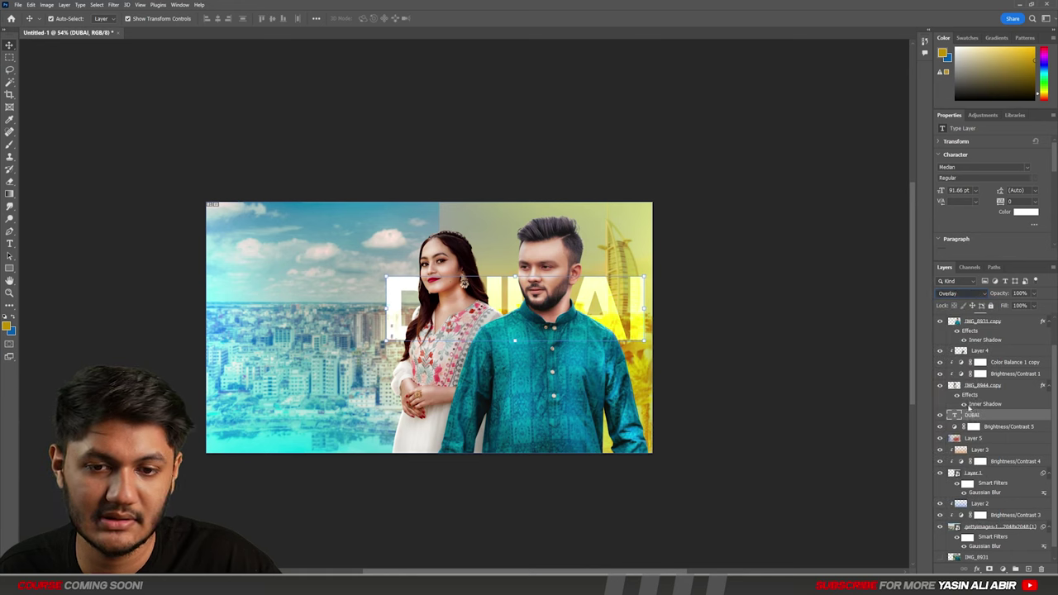
left_click(832, 379)
mouse_move(606, 302)
left_mouse_down()
mouse_move(601, 258)
mouse_move(605, 320)
mouse_move(608, 304)
left_mouse_up()
left_click(819, 333)
scroll(744, 322, "down", 1)
left_click(703, 320)
left_click_drag(443, 320, 490, 313)
scroll(383, 301, "up", 2)
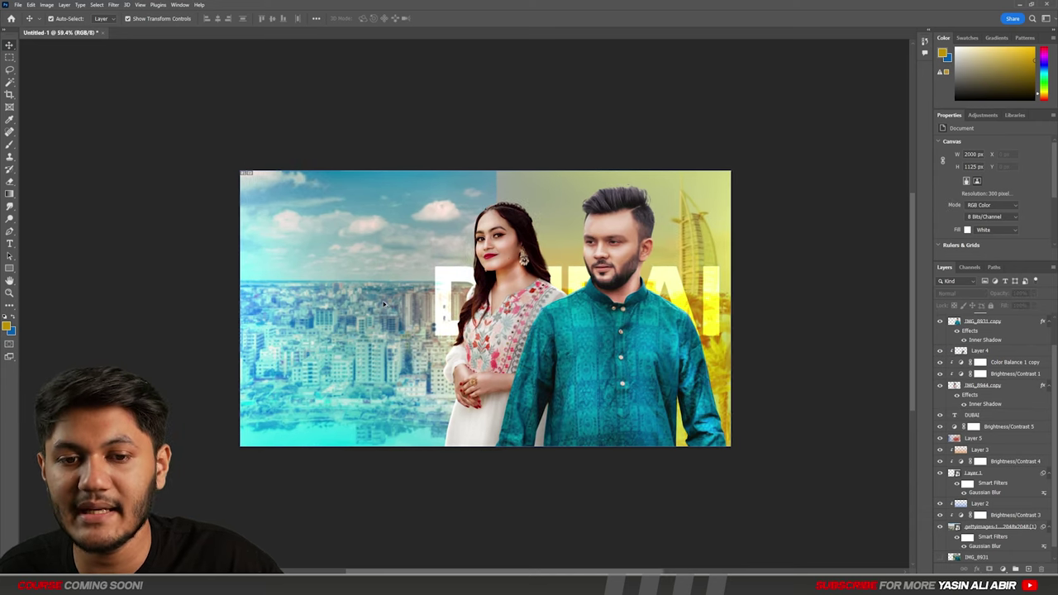
Step: Add the white text DHAKA TO DUBAI on three lines and enlarge it to about 35.34 pt over the city
left_click(11, 244)
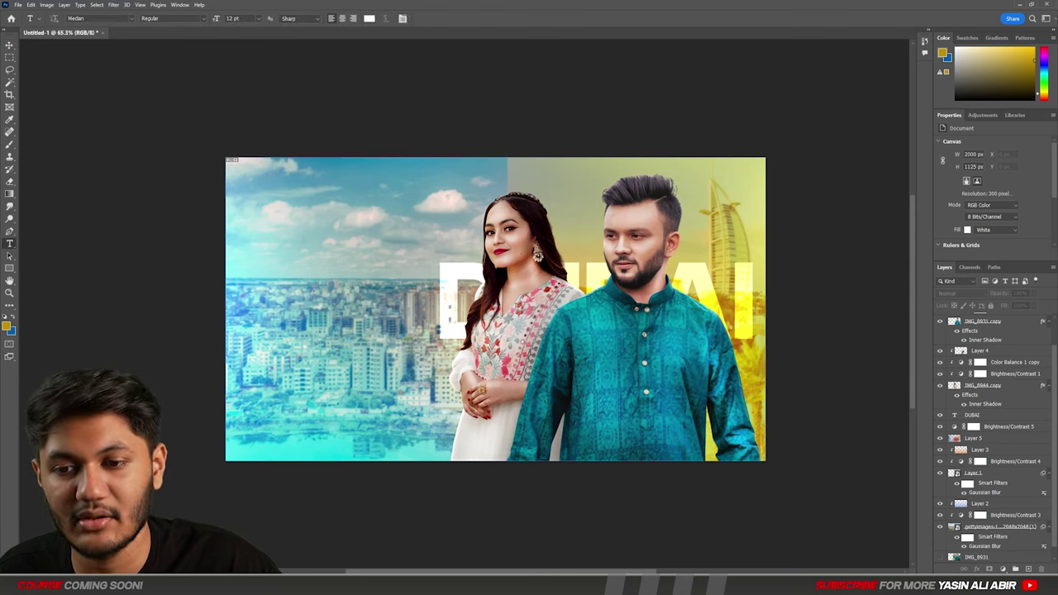
left_click(314, 289)
type("DHAKA")
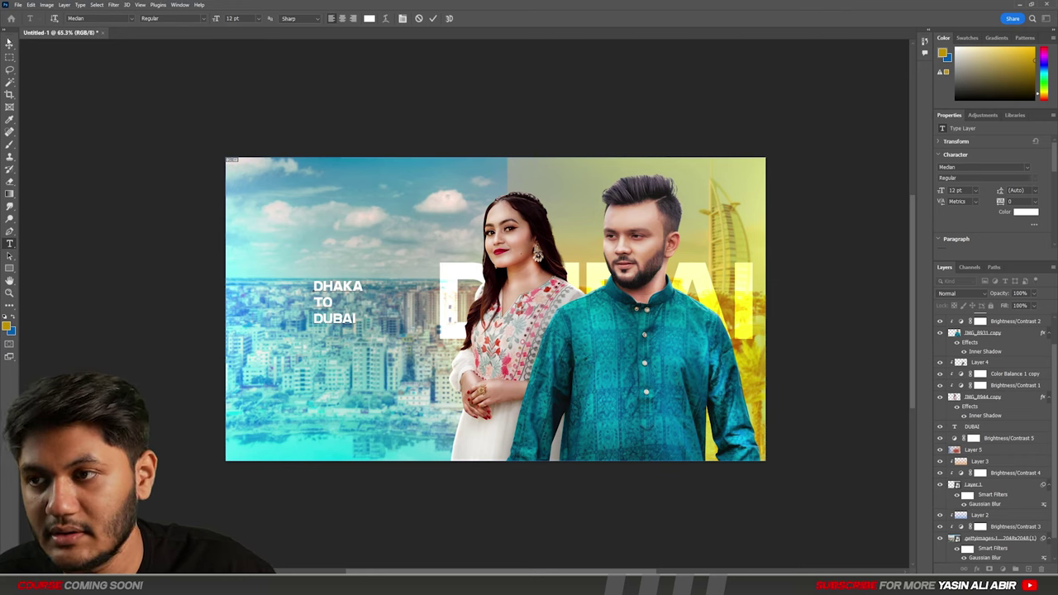
left_click(9, 44)
left_click_drag(364, 304, 460, 305)
left_click_drag(419, 315, 364, 327)
Step: Center-align the three-line title and reposition it over the city beside the woman
double_click(953, 320)
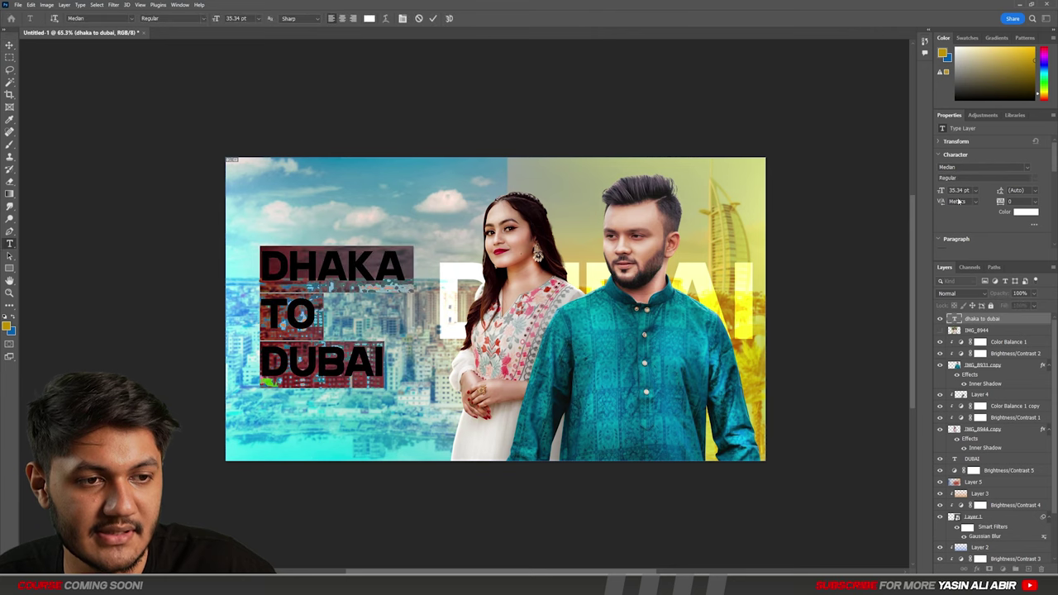
scroll(958, 206, "down", 2)
left_click(951, 218)
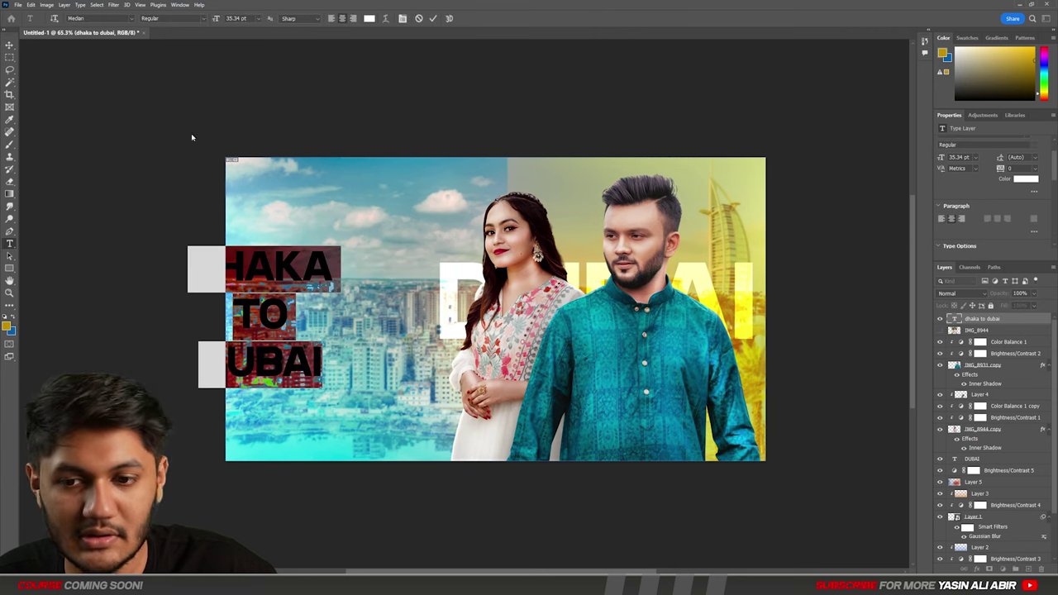
left_click(10, 45)
left_click_drag(274, 270, 364, 271)
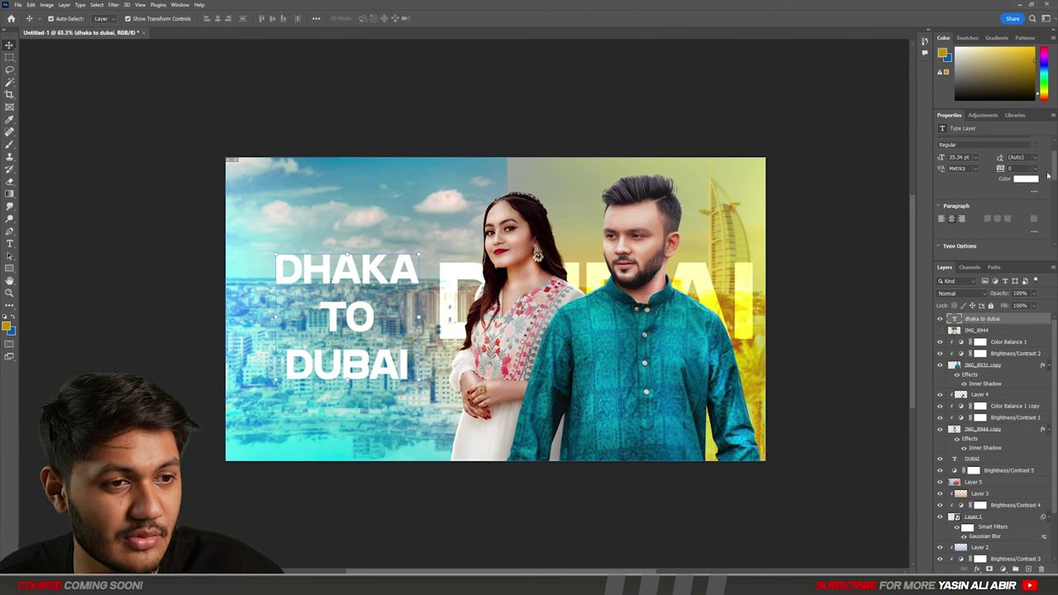
Step: Set the three-line title's font to SPEEDRACE with 27 pt leading
scroll(1047, 175, "up", 1)
left_click(1027, 147)
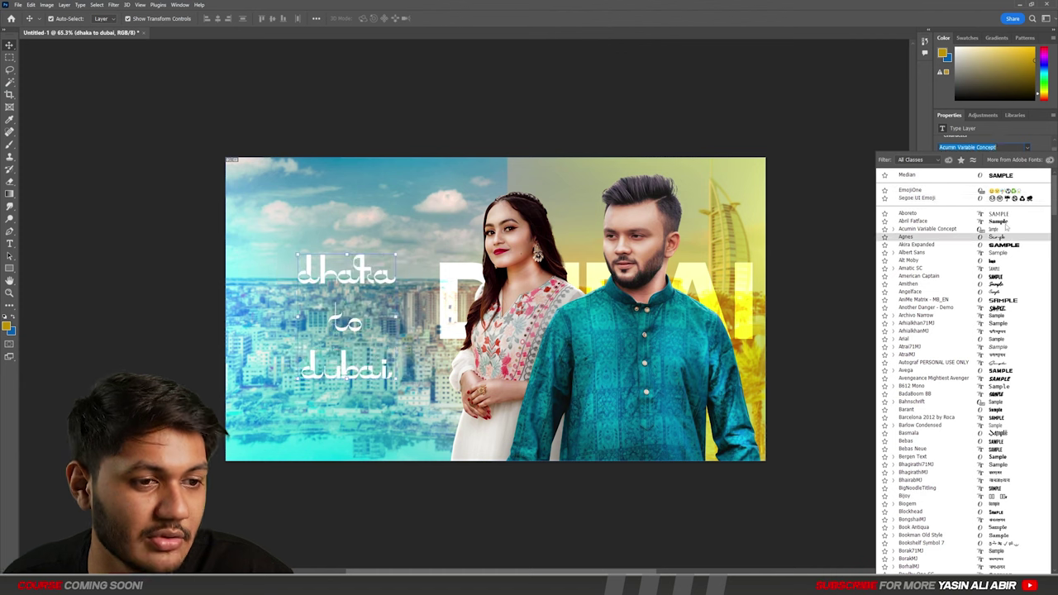
key("Up")
key("Up")
key("Down")
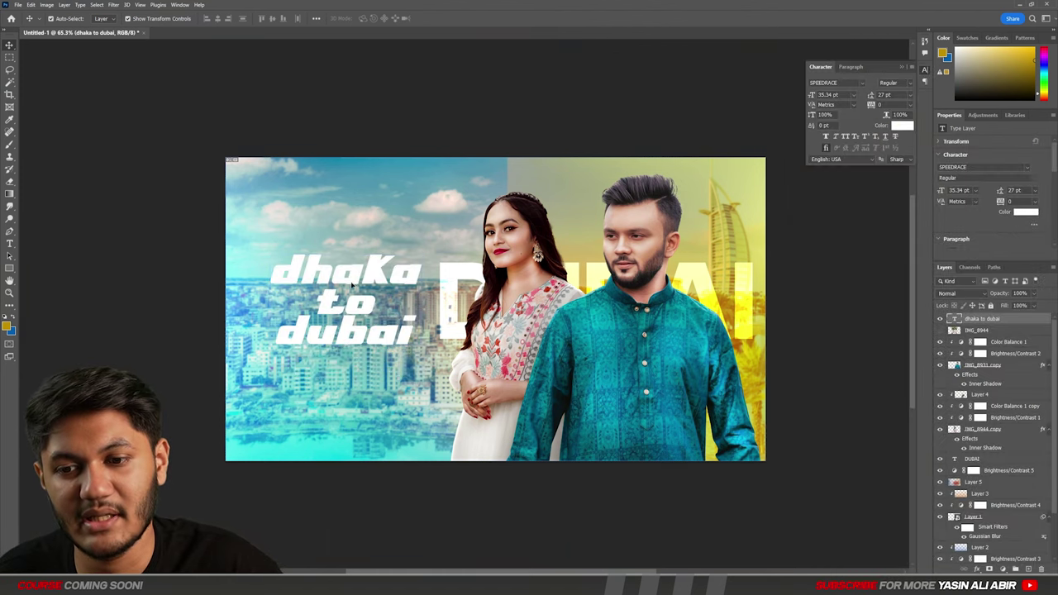
Step: Retype the title's three lines as Dhaka, to and Dubai
double_click(351, 283)
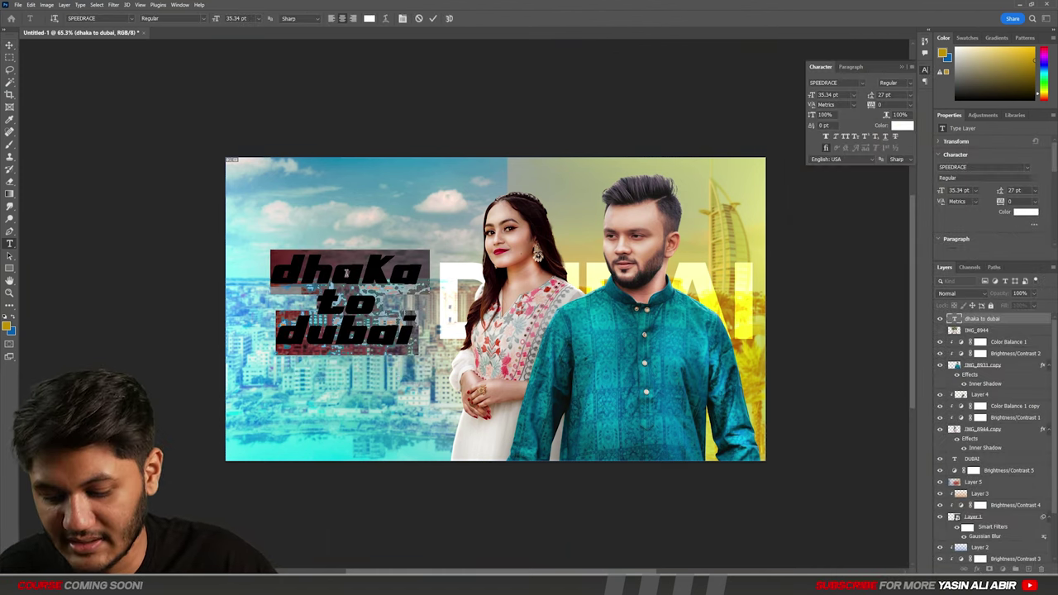
type("Dhaka")
key("Return")
type("to")
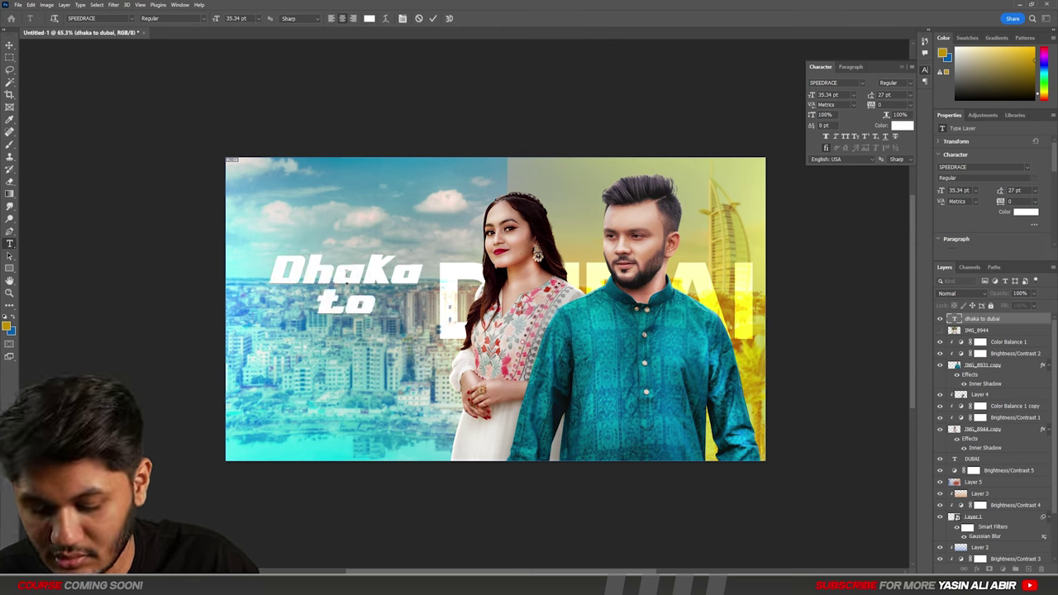
key("Return")
type("Dubai")
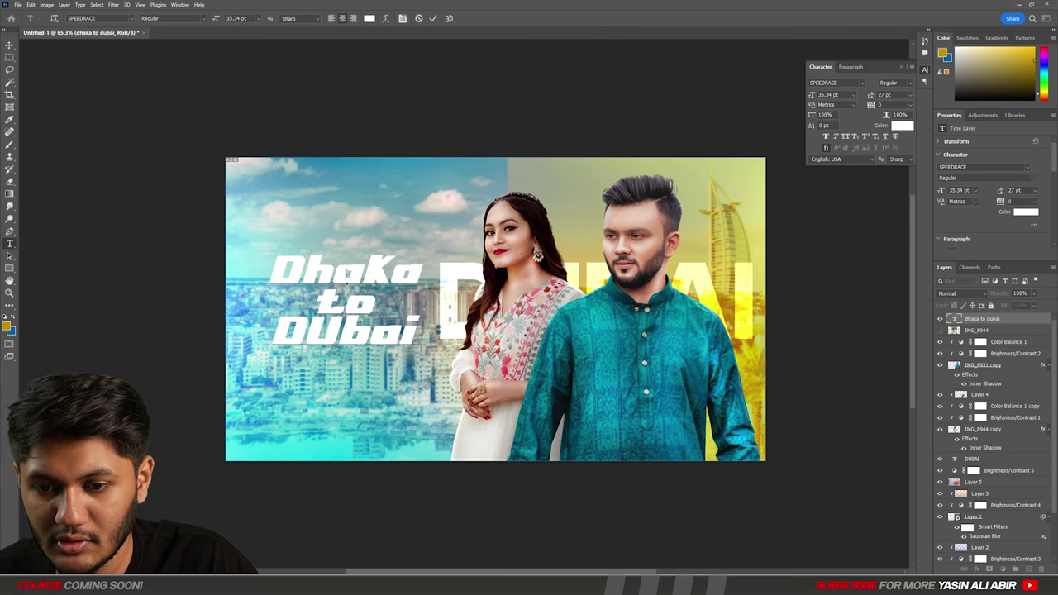
Step: Retype the title's city names in capitals so the lines read DHAKA, to and DUBAI
key("BackSpace")
key("BackSpace")
key("BackSpace")
type("BAI")
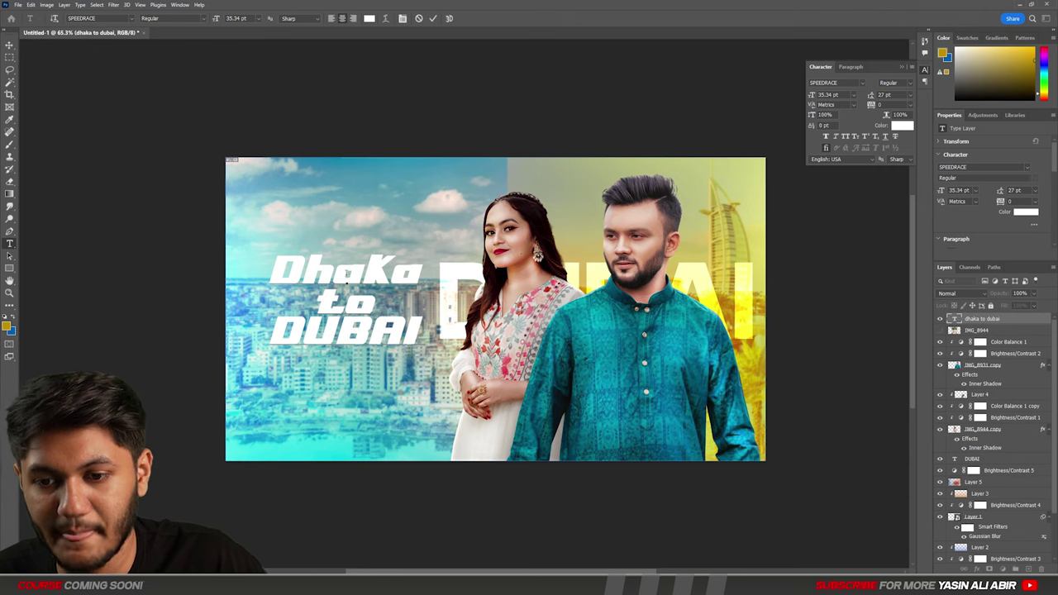
left_click_drag(313, 258, 428, 274)
type("HAKA")
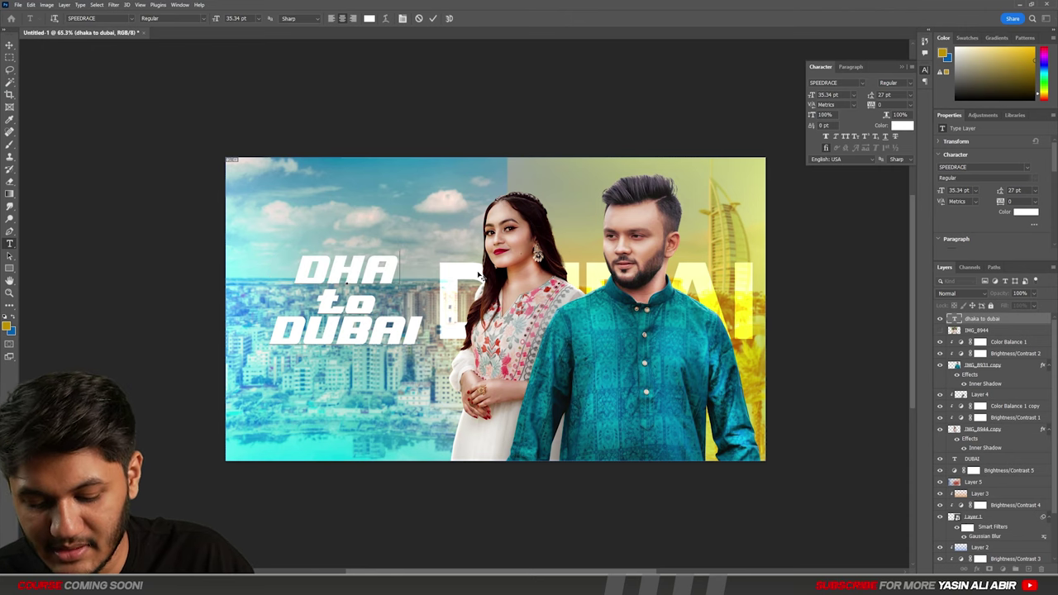
left_click(9, 45)
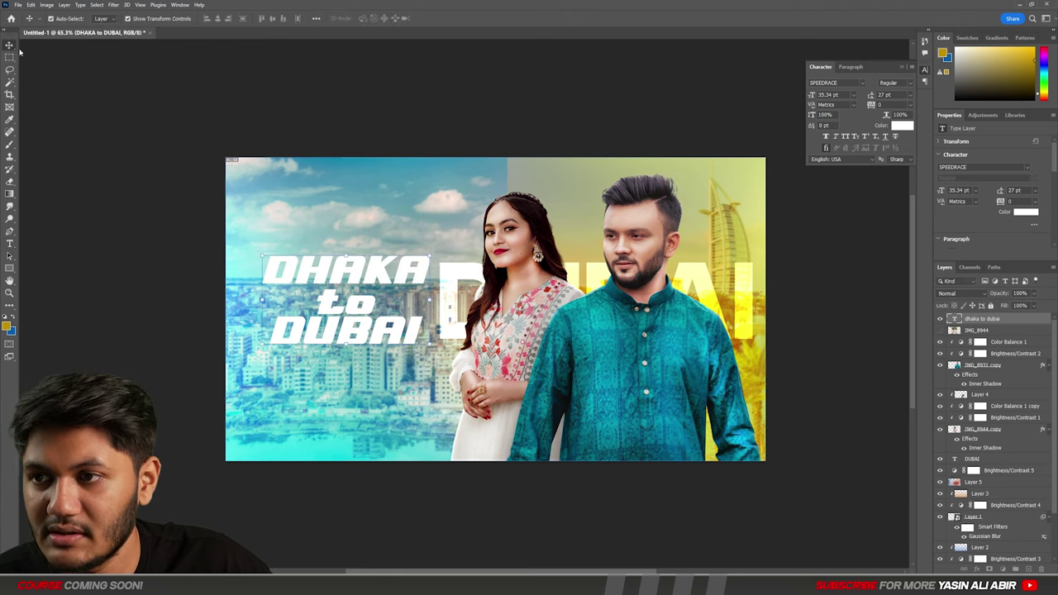
Step: Set the title's middle word to 29 pt and tighten the leading of the first two lines to about 22 pt
double_click(323, 301)
left_click_drag(321, 301, 376, 304)
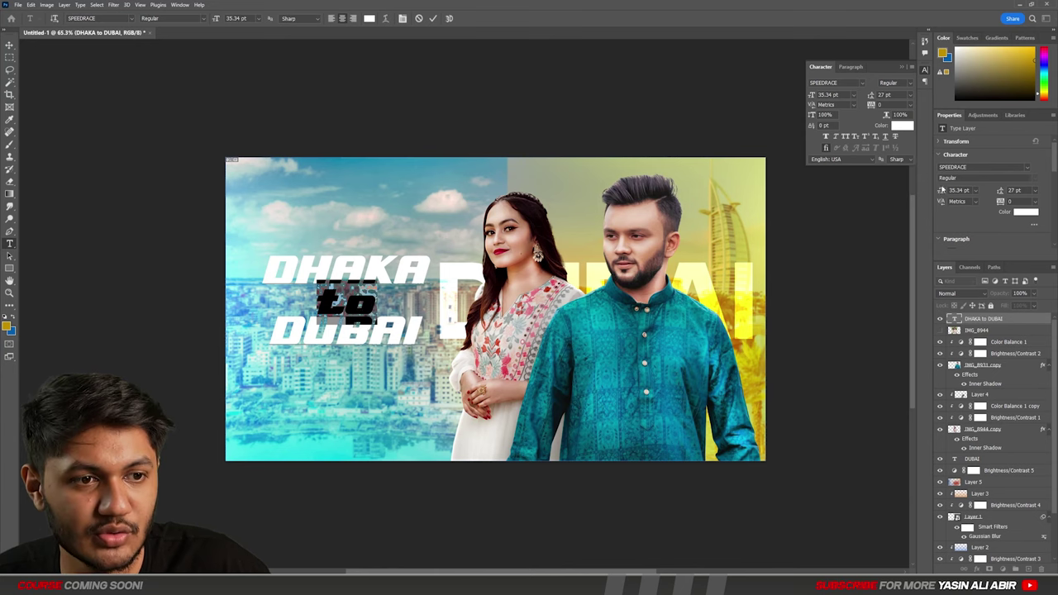
left_click_drag(941, 192, 940, 192)
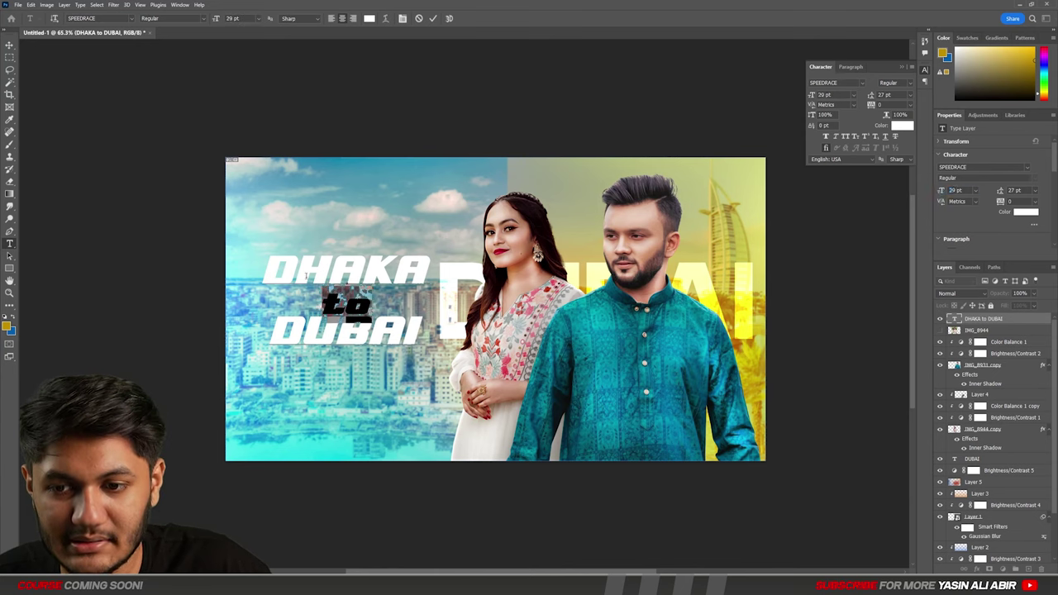
left_click_drag(267, 267, 374, 318)
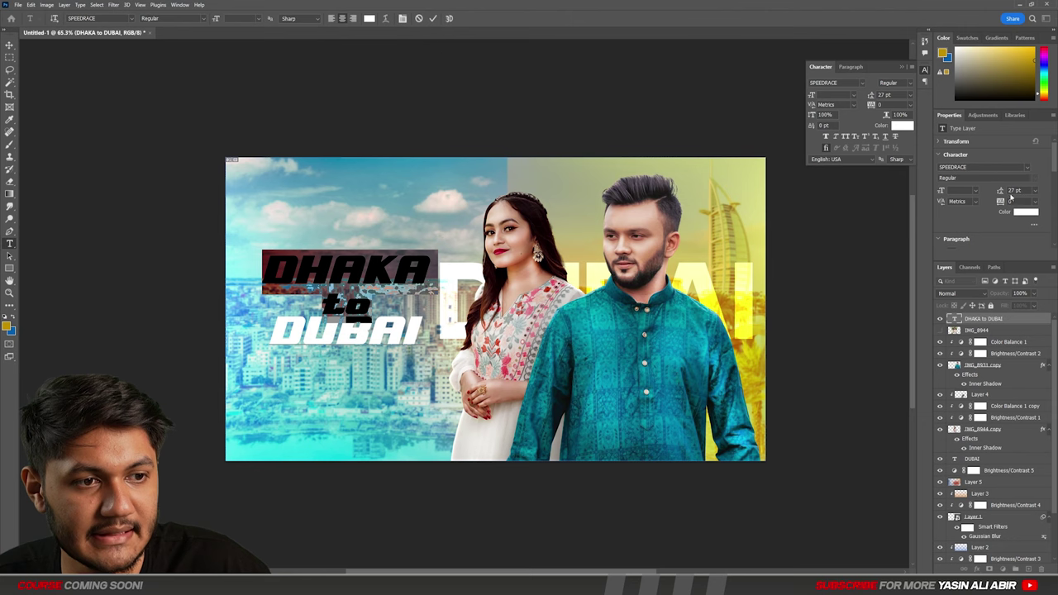
left_click_drag(1001, 191, 1000, 191)
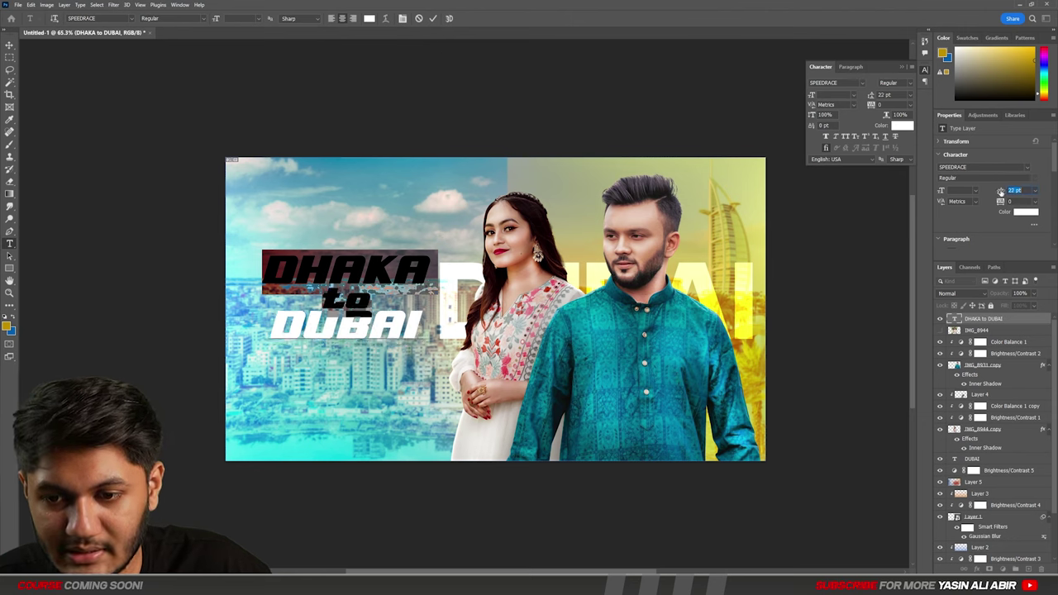
left_click(9, 46)
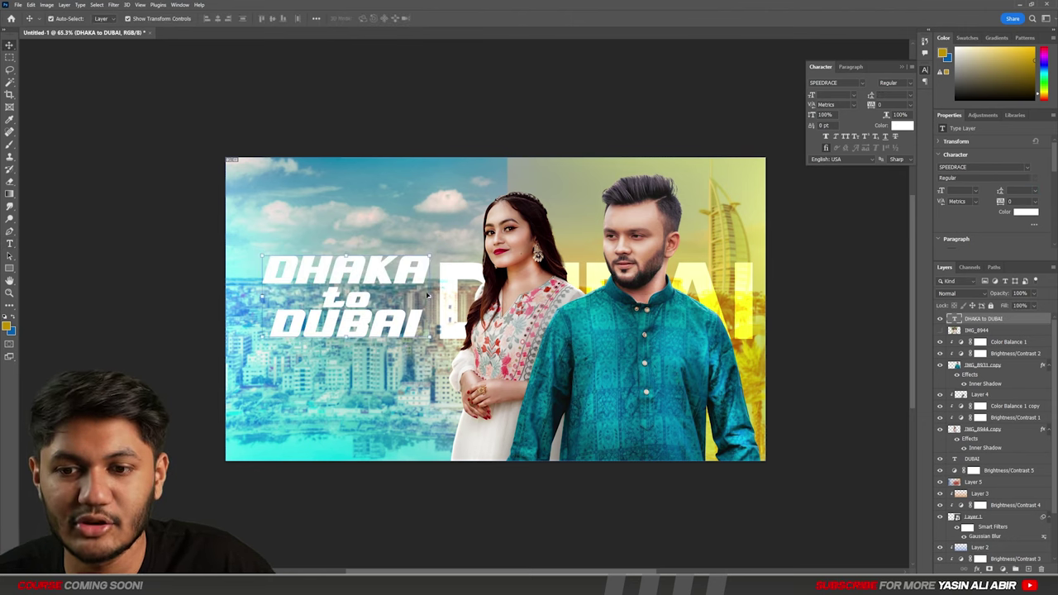
Step: Transform the title to about 110% width and 108% height, tilting it upward to the right by about 4.9 degrees
key("ctrl+t")
left_click_drag(432, 297, 415, 318)
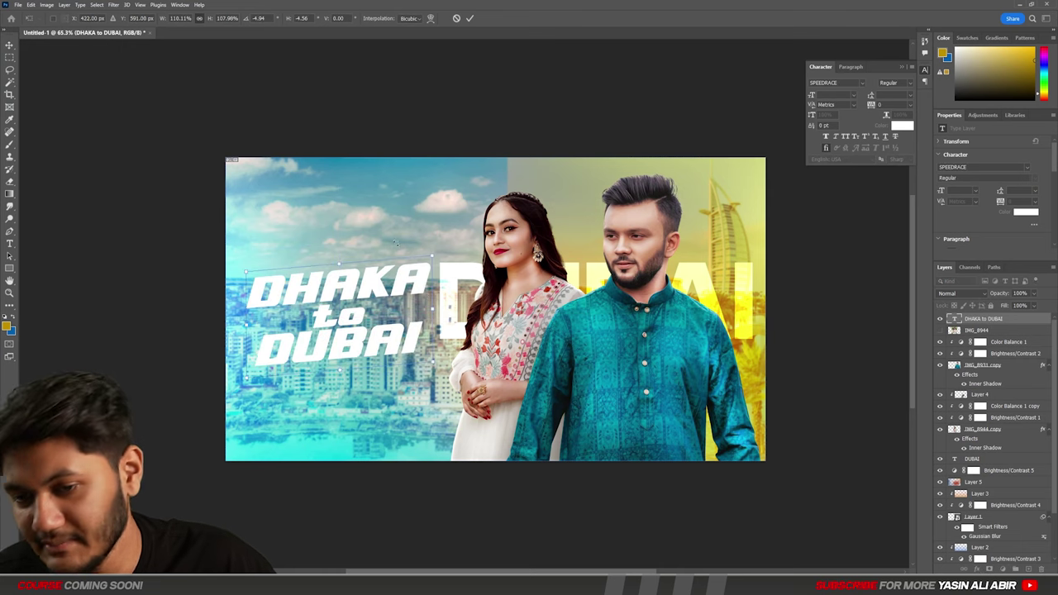
key("Return")
Step: Color the title's word DHAKA bright yellow (ffea00)
double_click(288, 287)
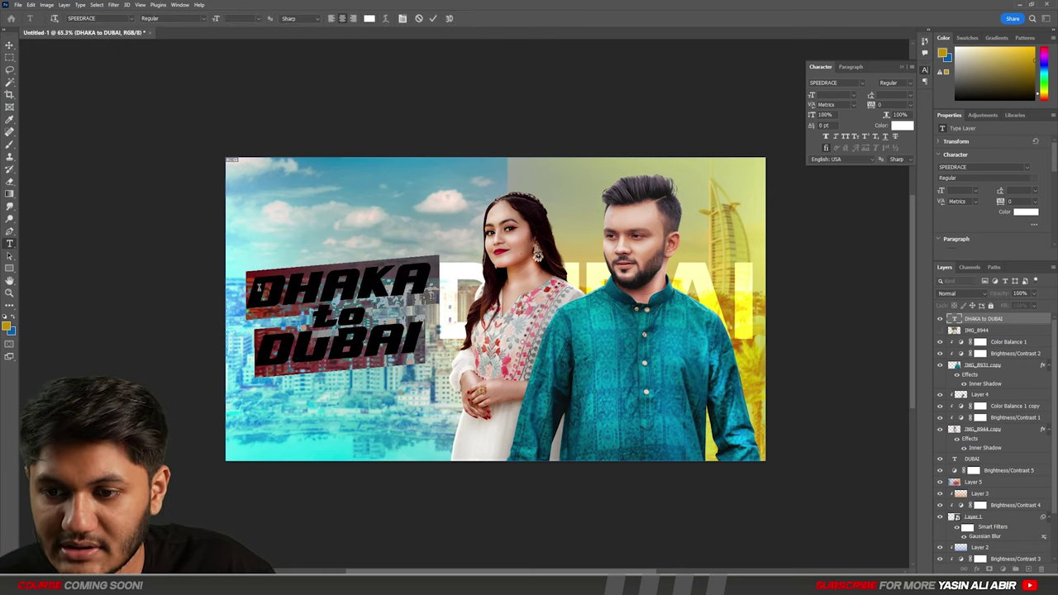
left_click_drag(251, 292, 429, 295)
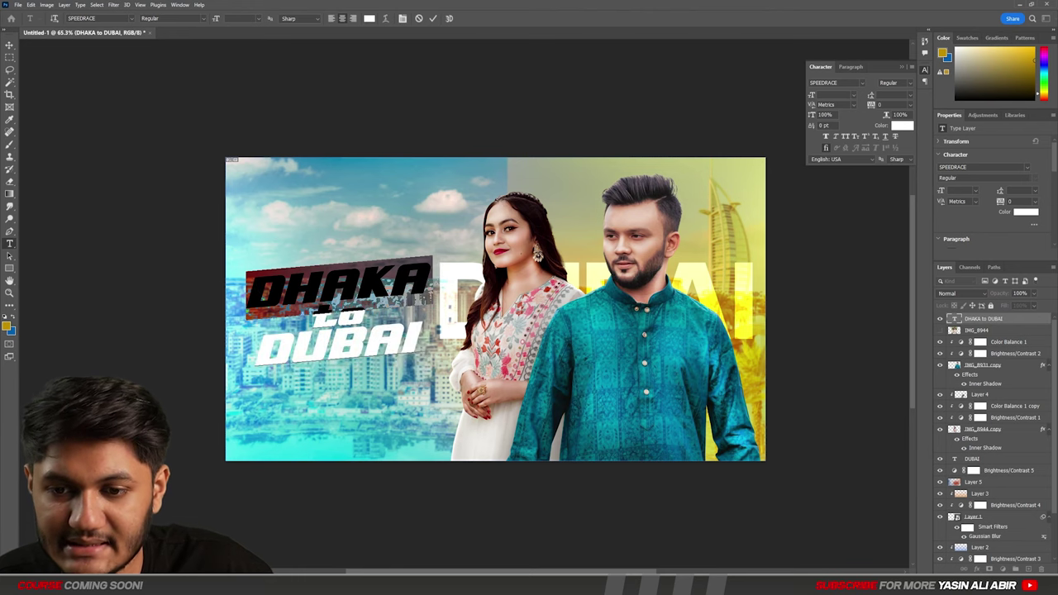
left_click(1023, 212)
left_click(717, 154)
left_click_drag(728, 254, 730, 241)
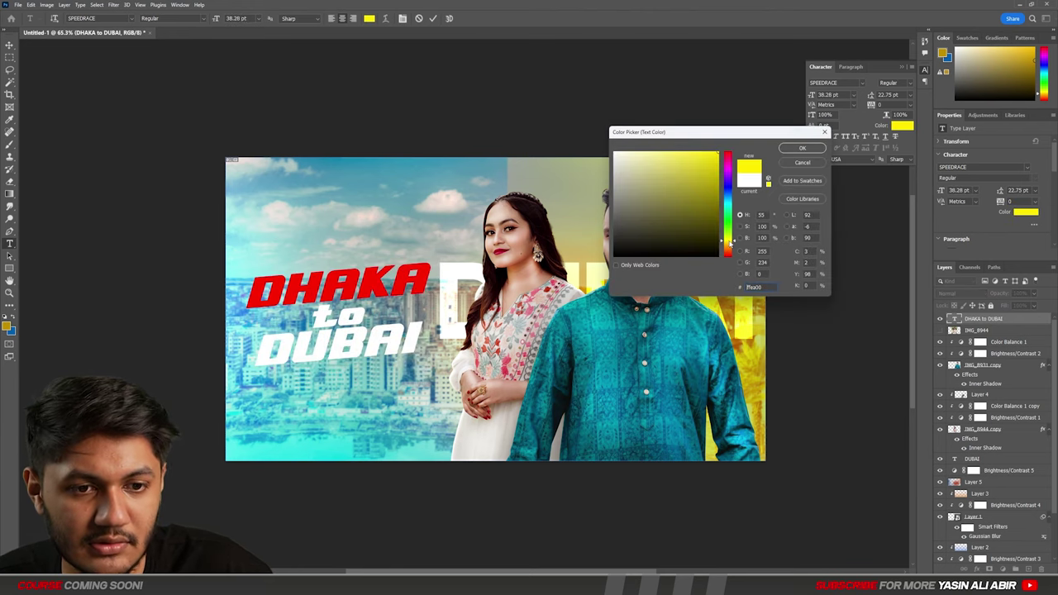
left_click(796, 150)
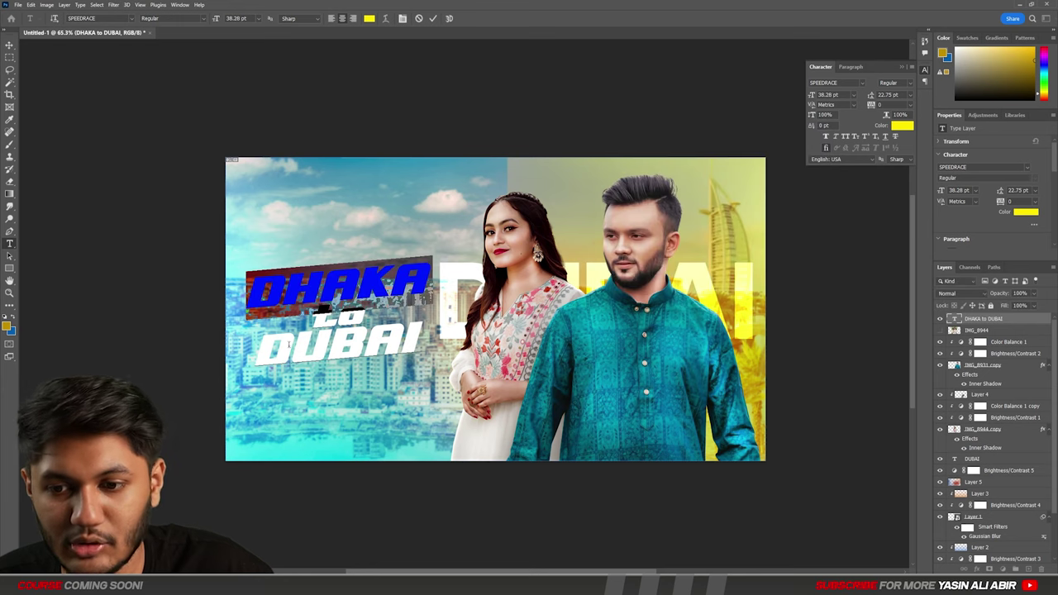
Step: Color the title's word DUBAI bright cyan (00f6ff)
left_click_drag(257, 351, 425, 343)
left_click(1026, 213)
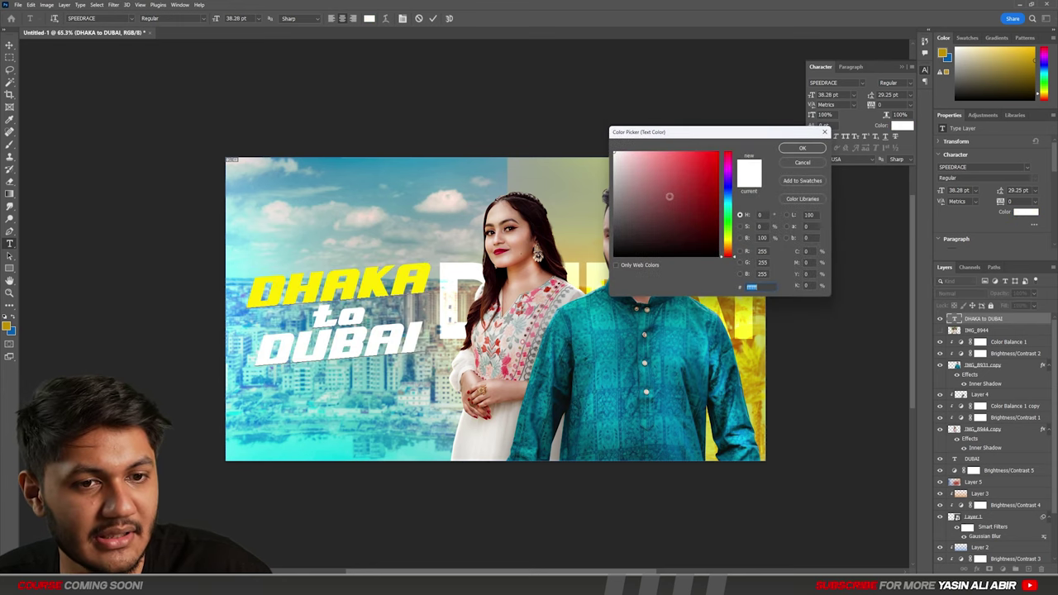
left_click(718, 152)
left_click(729, 204)
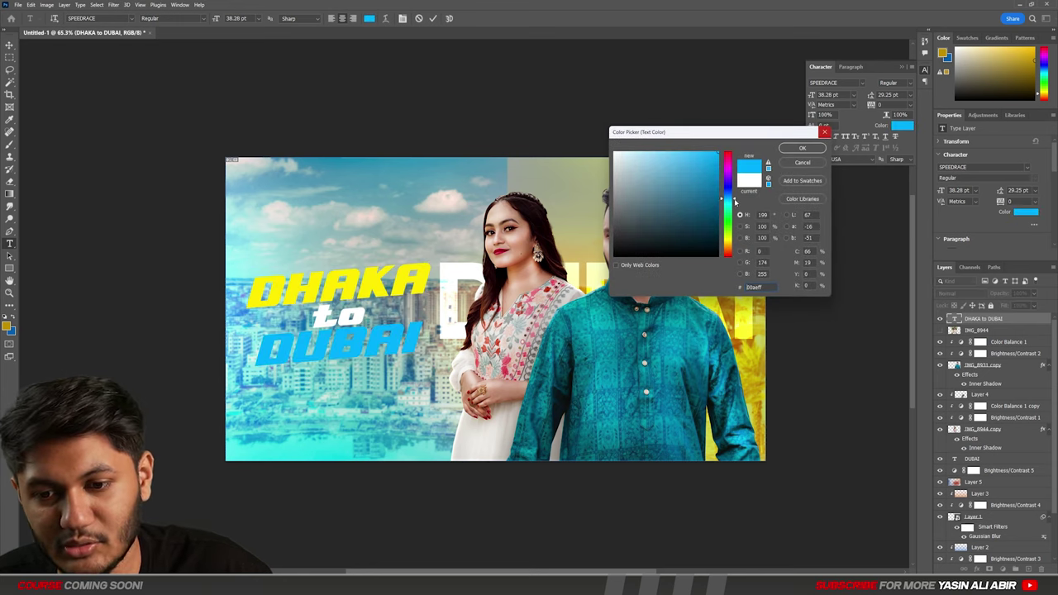
left_click(730, 207)
left_click(731, 202)
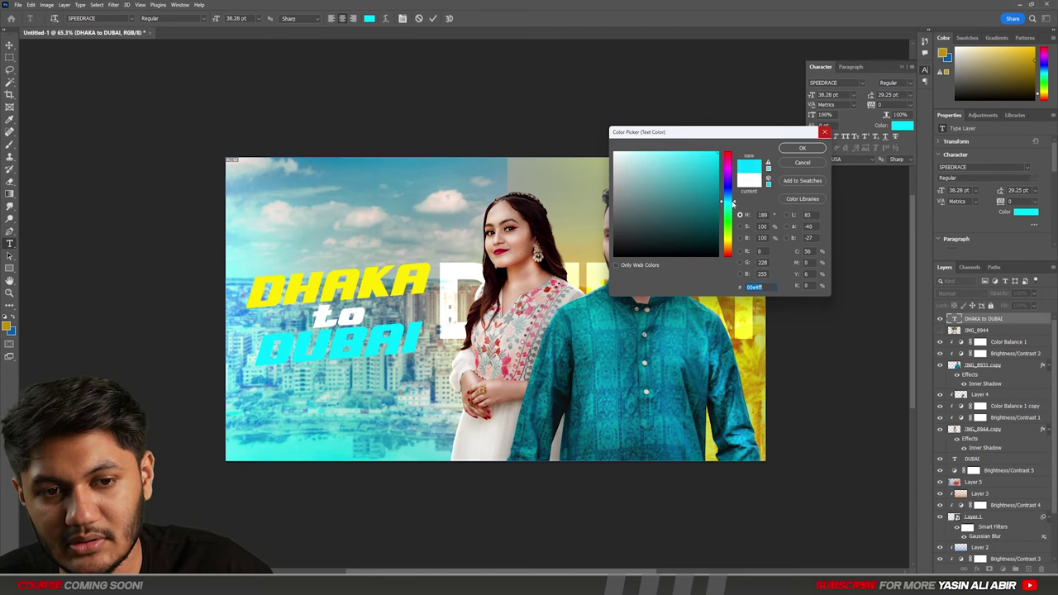
left_click(732, 203)
left_click(728, 208)
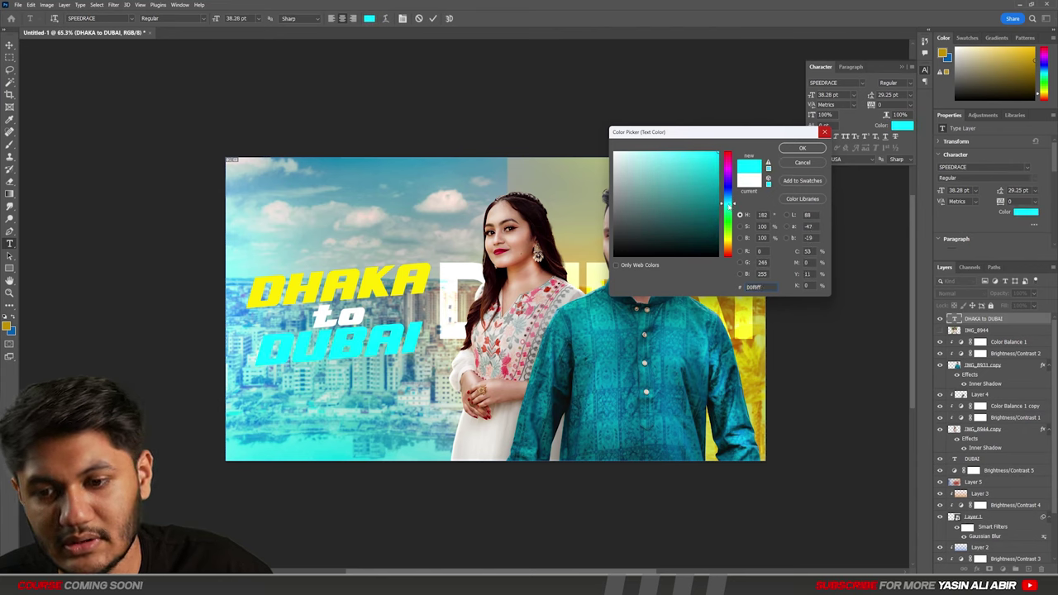
left_click(801, 149)
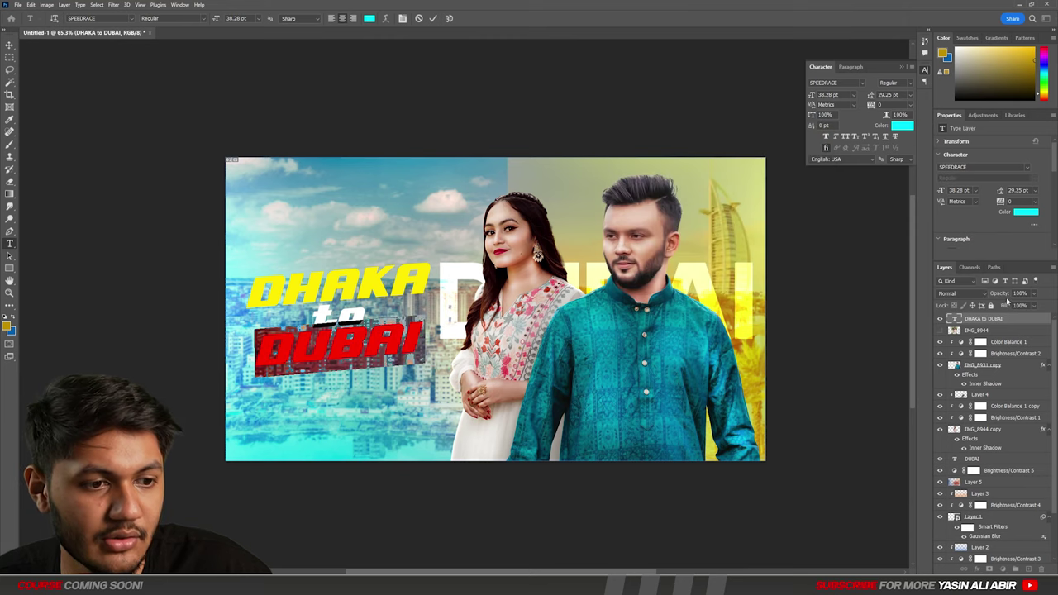
Step: Commit the title text, add a new empty layer above it and clip that layer to the title
key("ctrl+Return")
key("v")
key("ctrl+shift+alt+n")
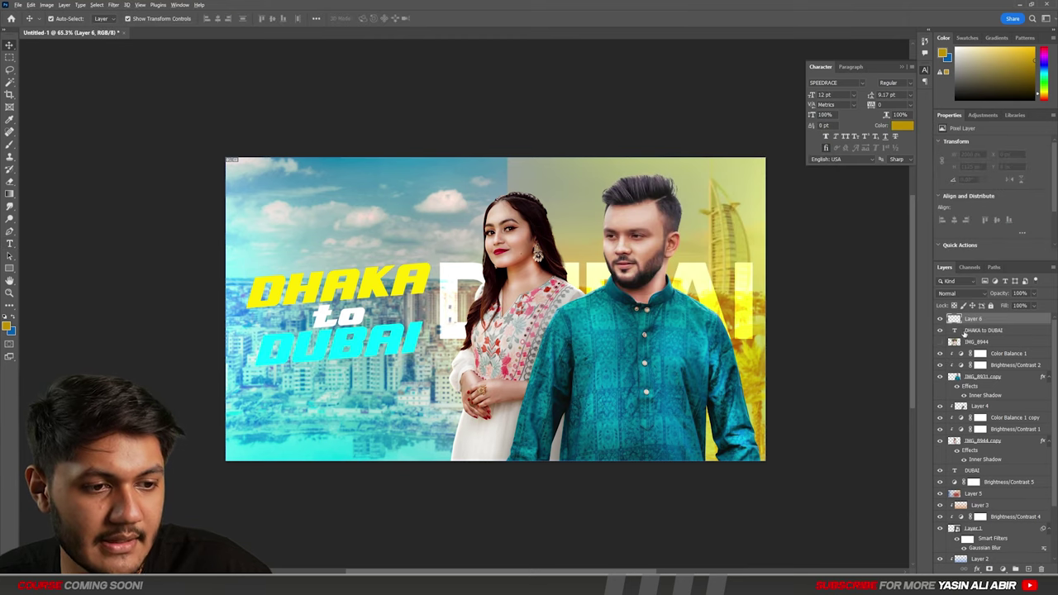
left_click_drag(969, 321, 981, 328)
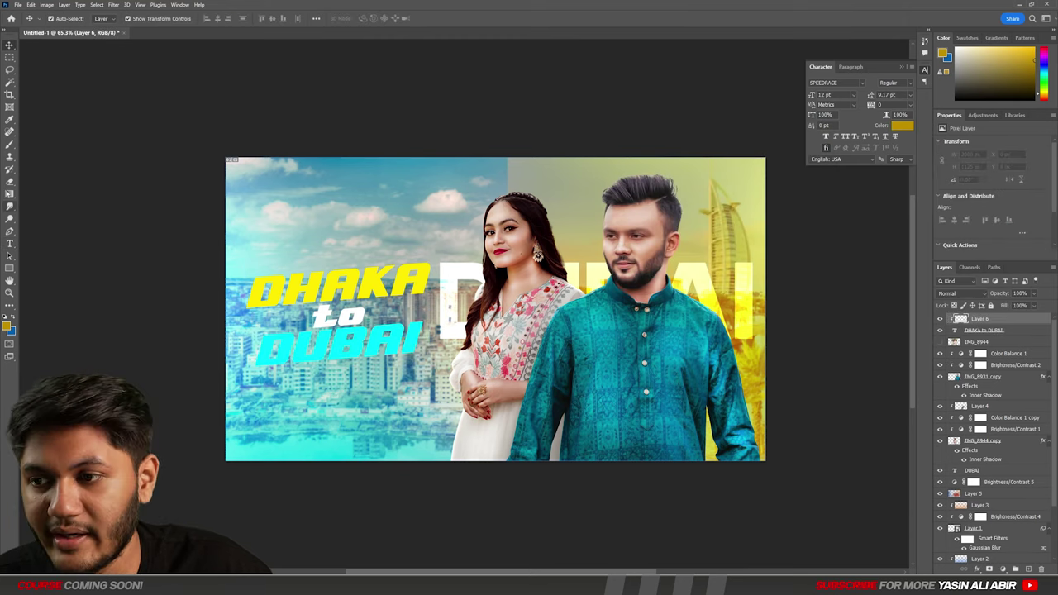
Step: Enclose the title's DUBAI line in a Polygonal Lasso selection
right_click(9, 71)
left_click(29, 76)
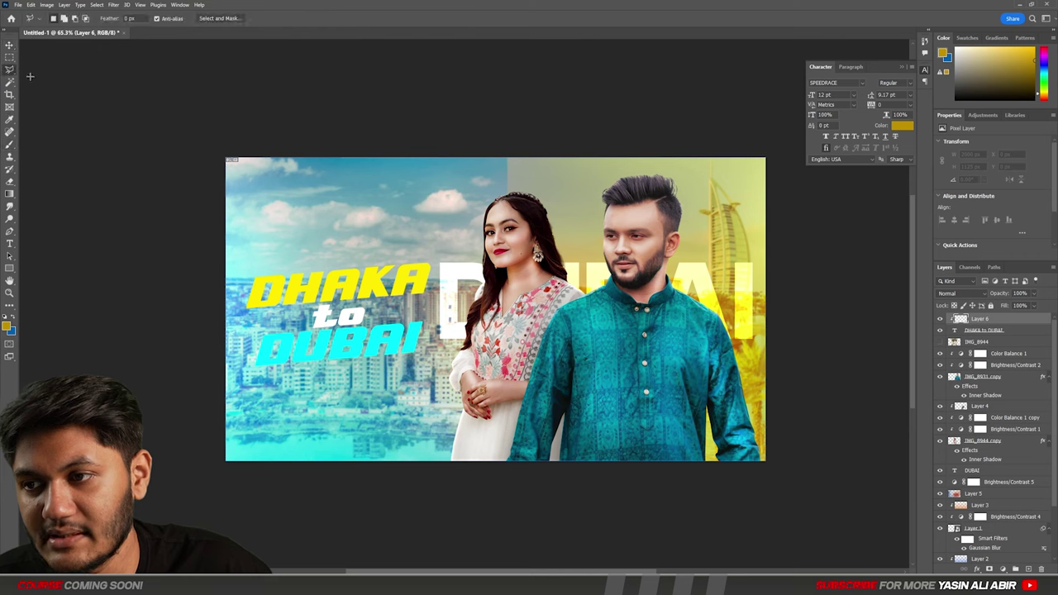
left_click(256, 334)
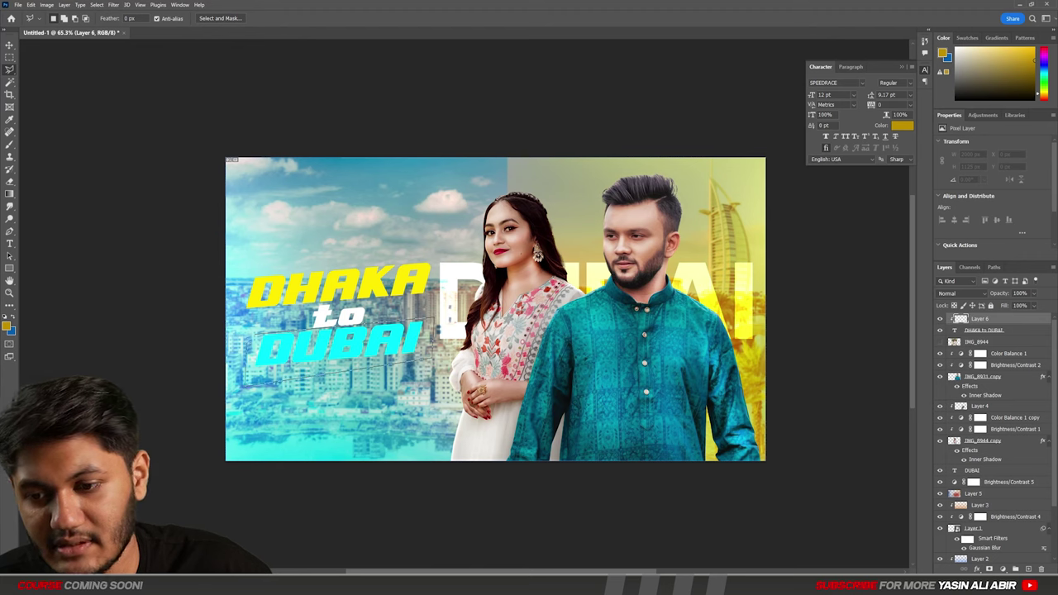
left_click(255, 334)
Step: Shade the lower part of the DUBAI line bright blue with a large soft brush at 60% opacity
left_click(9, 146)
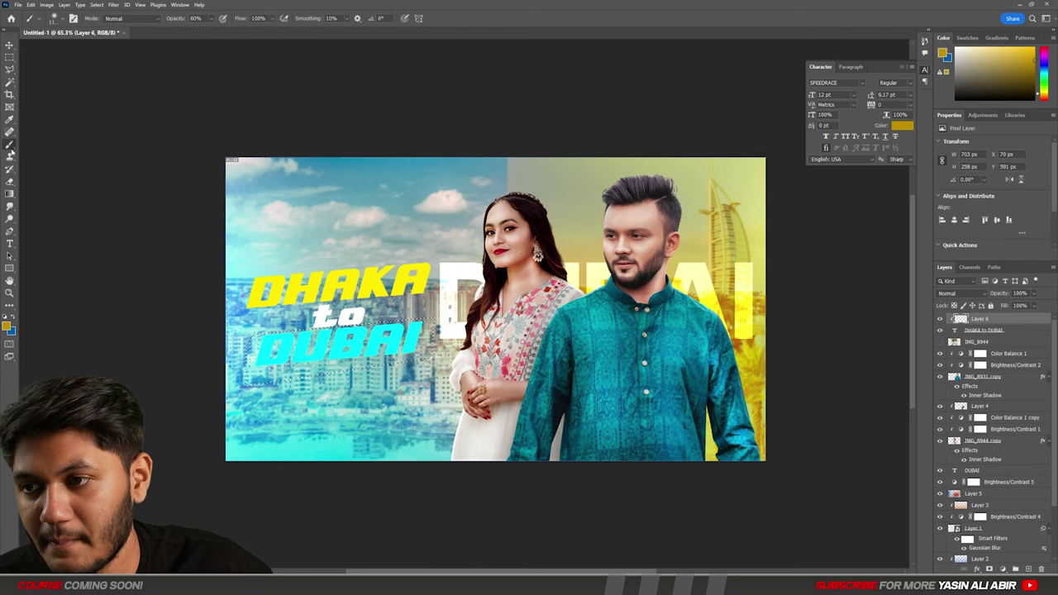
left_click(14, 317)
mouse_move(355, 337)
left_mouse_down()
mouse_move(395, 337)
mouse_move(255, 336)
left_mouse_up()
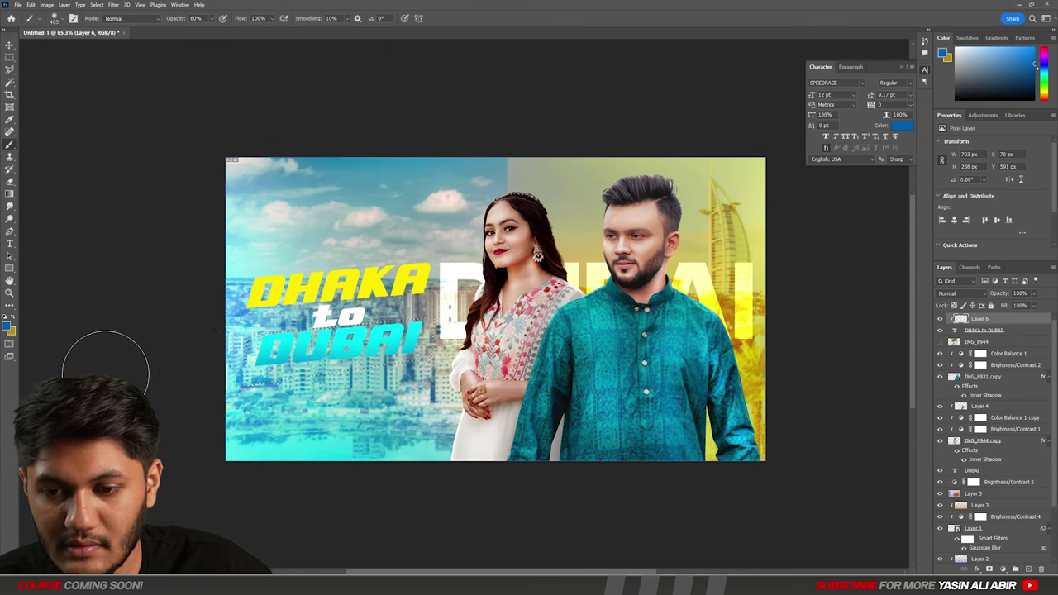
left_click(8, 330)
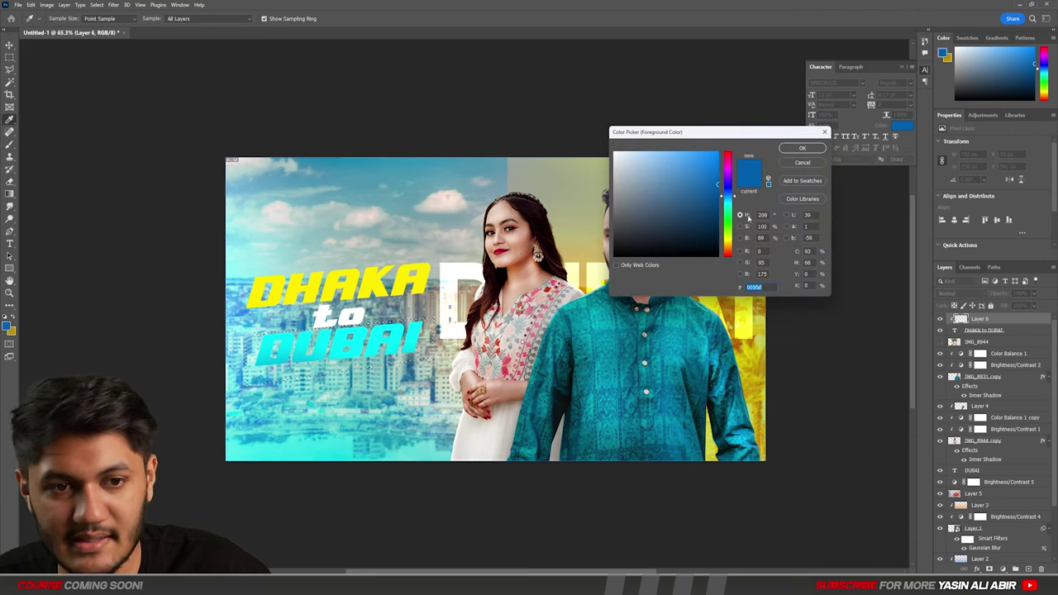
left_click(716, 155)
left_click(805, 149)
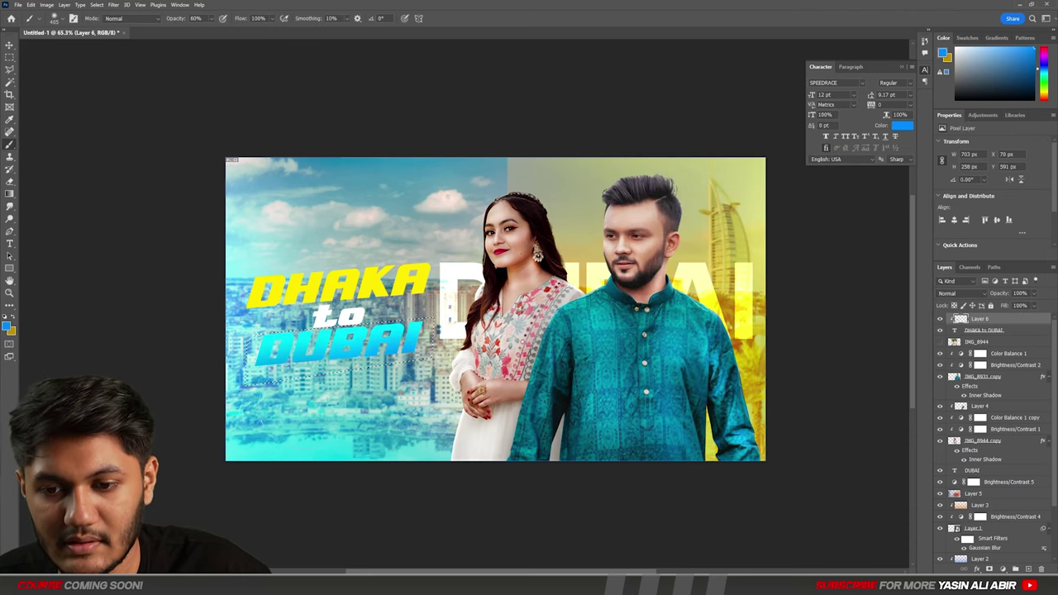
Step: Enclose the title's DHAKA line in a Polygonal Lasso selection
left_click(10, 71)
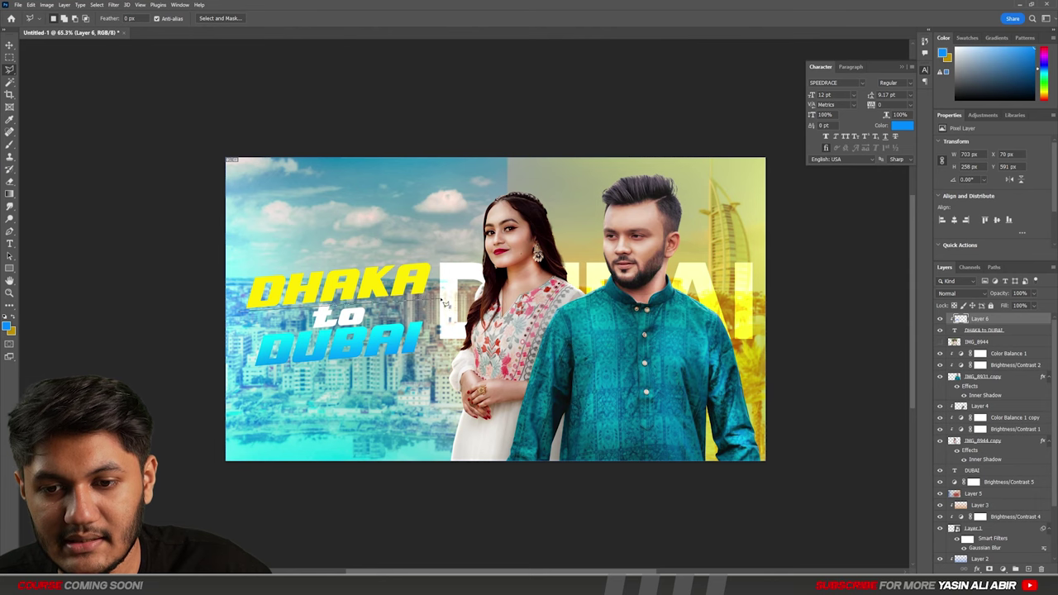
left_click(442, 253)
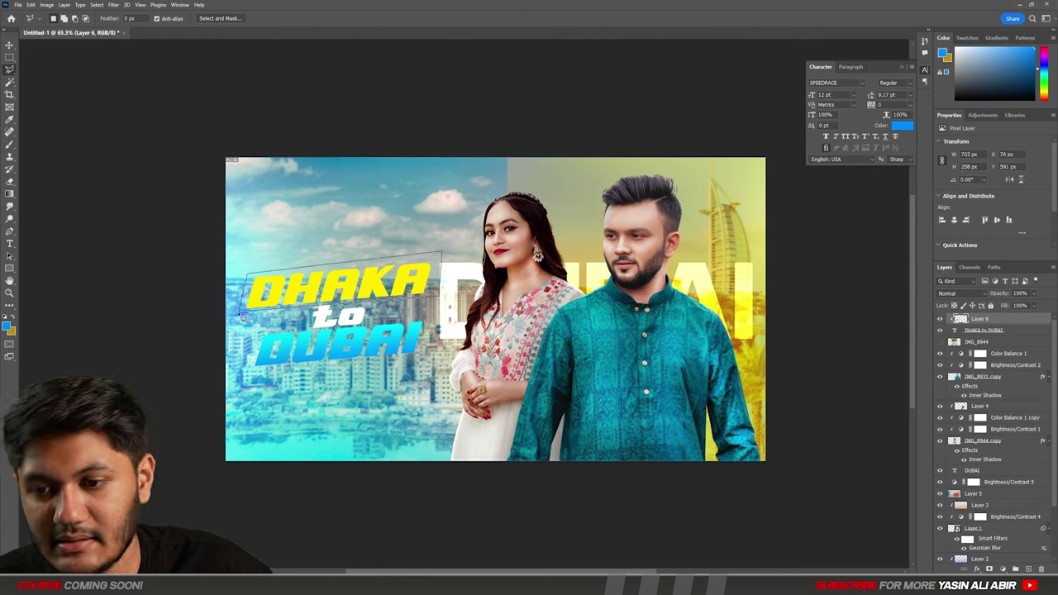
left_click(240, 314)
Step: Shade the lower part of the DHAKA line orange with the large soft brush, and clear the selection
left_click(10, 120)
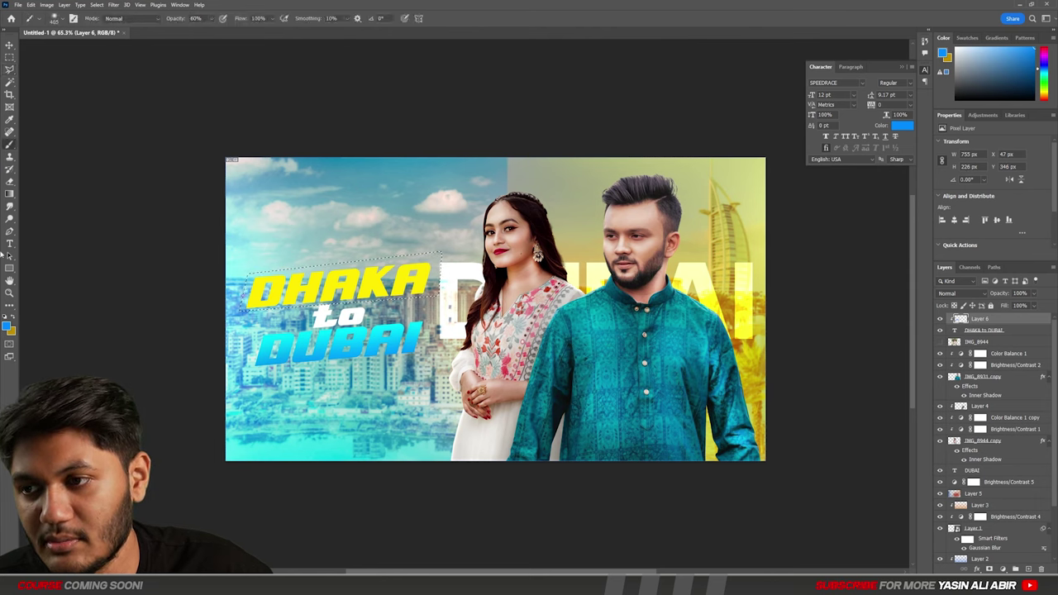
left_click(8, 326)
type("ff7800")
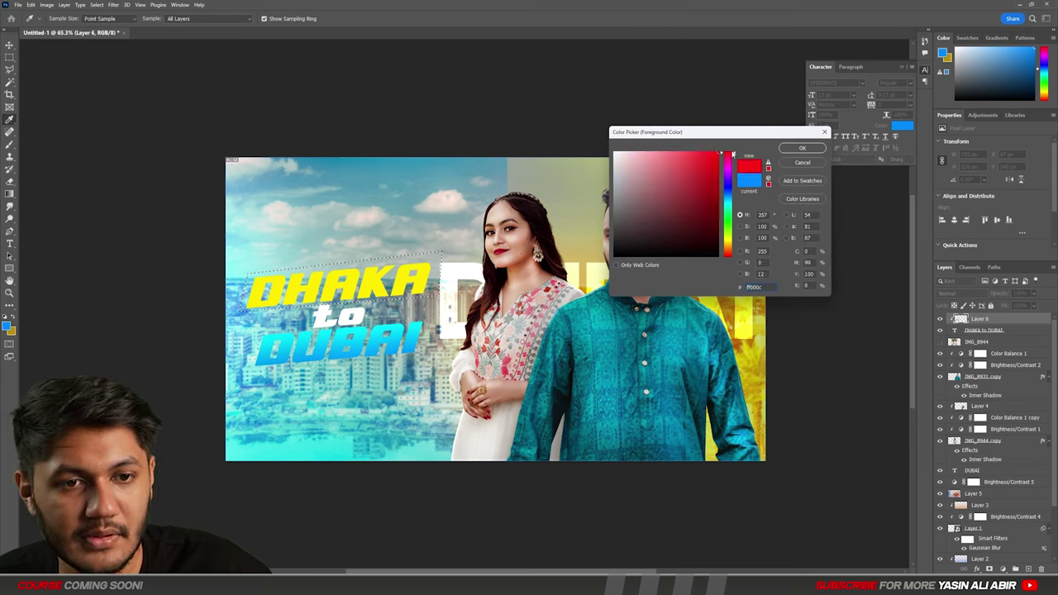
left_click(802, 148)
key("b")
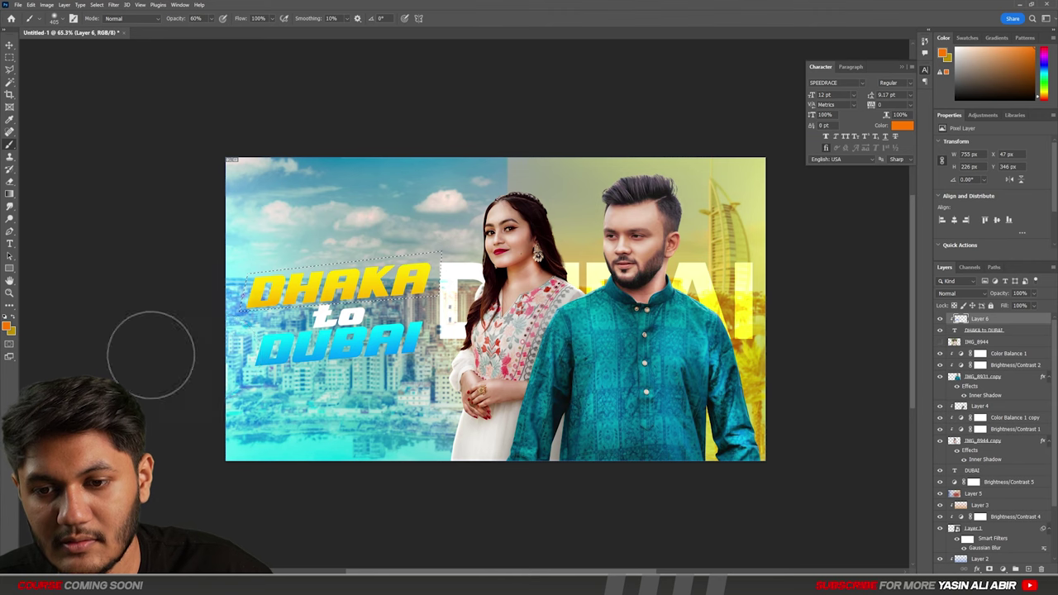
left_click(10, 71)
left_click(29, 71)
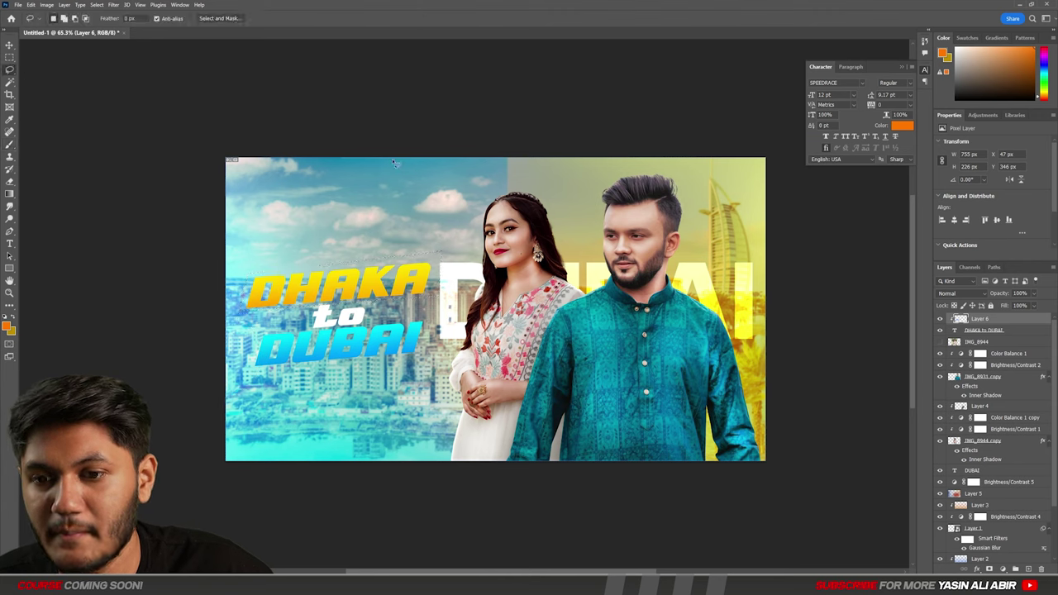
key("ctrl+d")
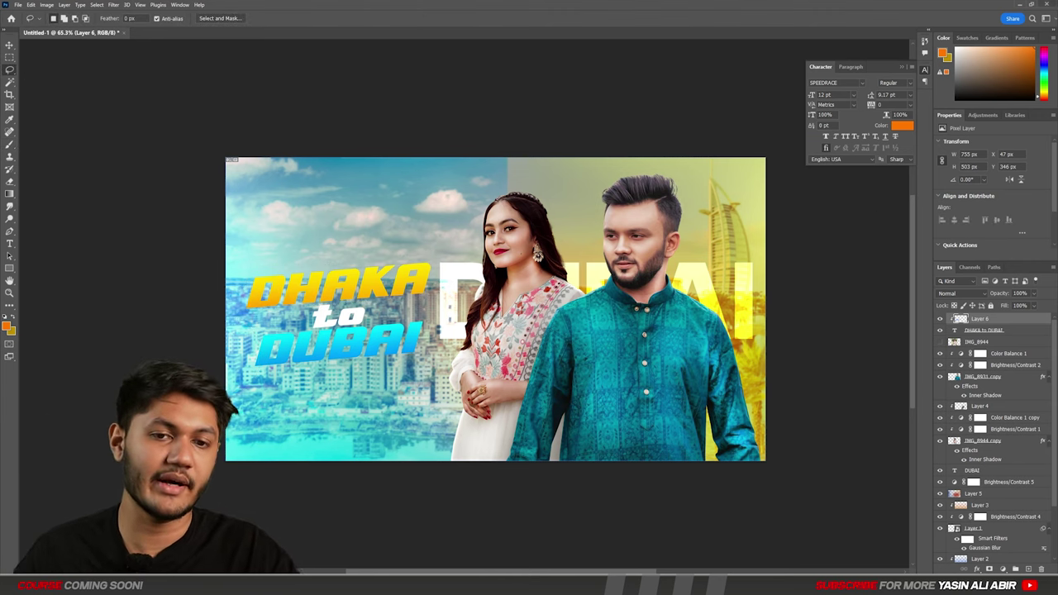
Step: Group the title with its shading layer and give the group a drop shadow at 100% opacity, 100% spread and 13 px size
left_click(1015, 330, "shift")
key("ctrl+g")
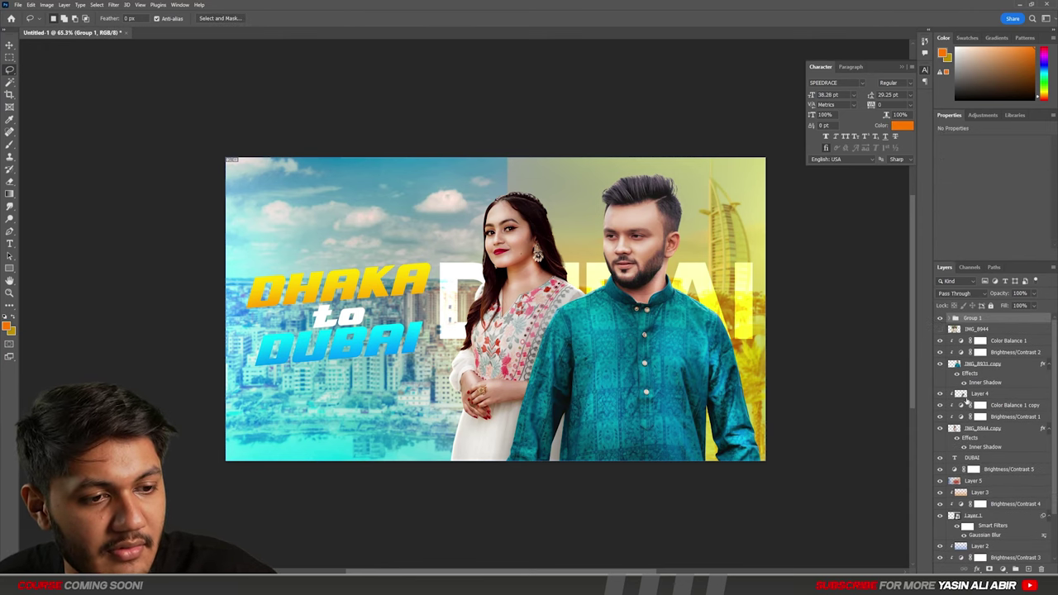
double_click(997, 321)
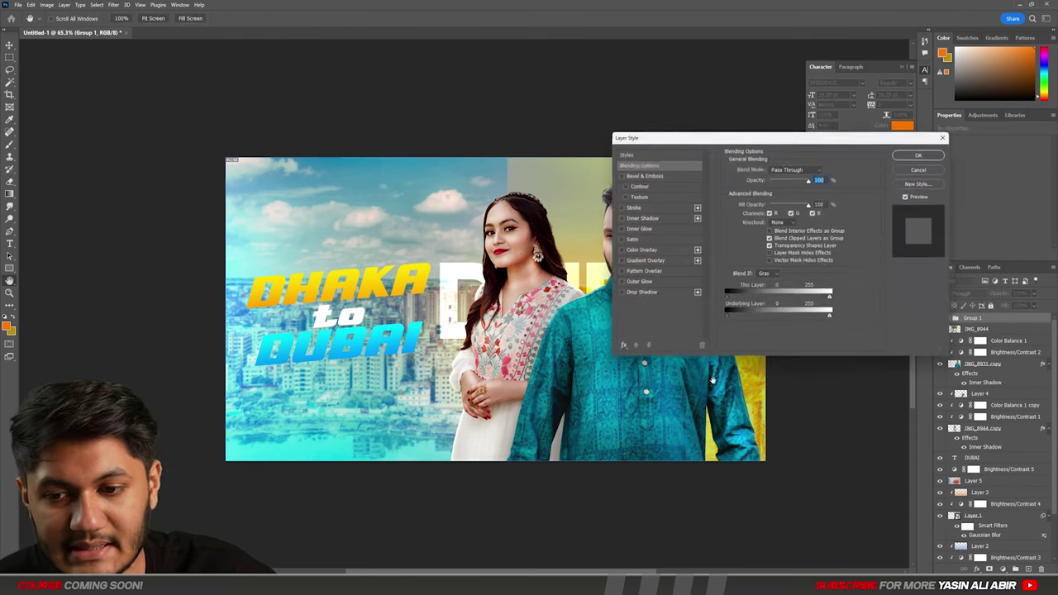
left_click(636, 294)
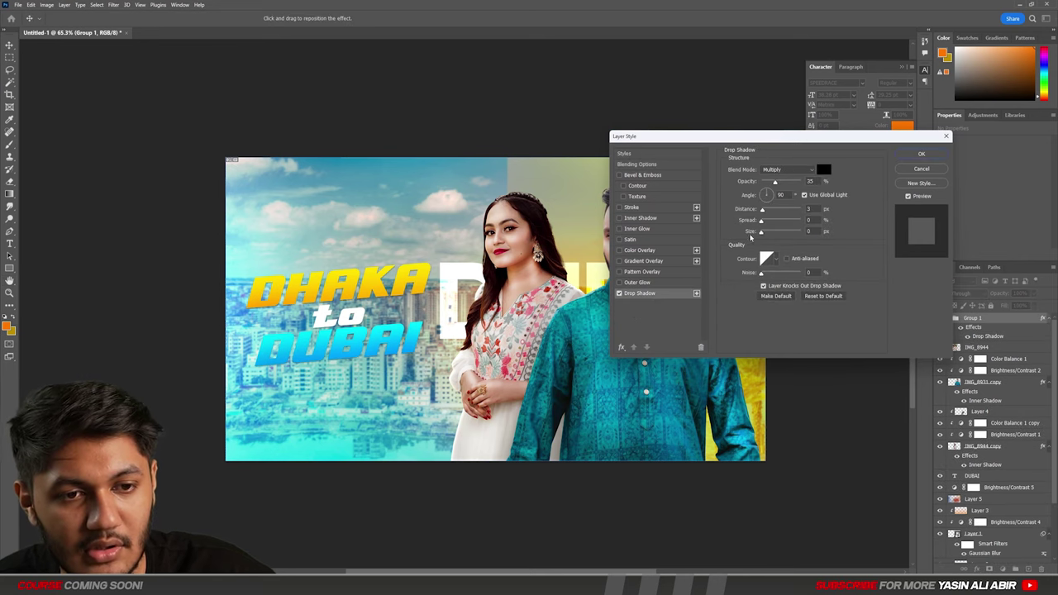
left_click_drag(774, 181, 761, 233)
left_click_drag(762, 221, 836, 225)
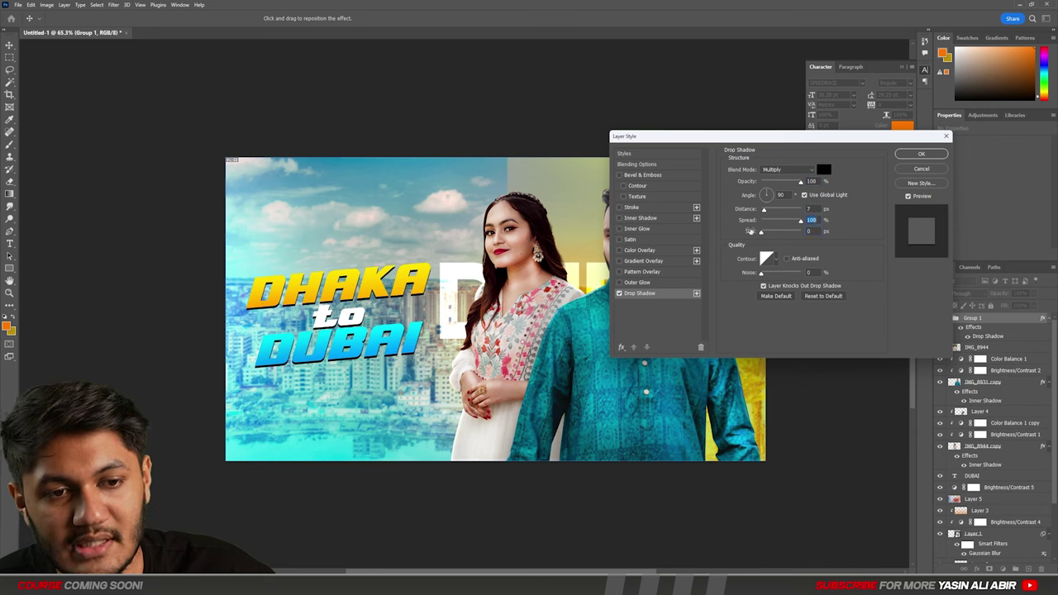
left_click_drag(761, 232, 711, 234)
Step: Set the title group's drop shadow to dark red, Normal blend mode and 11 px distance
left_click(823, 169)
left_click(805, 149)
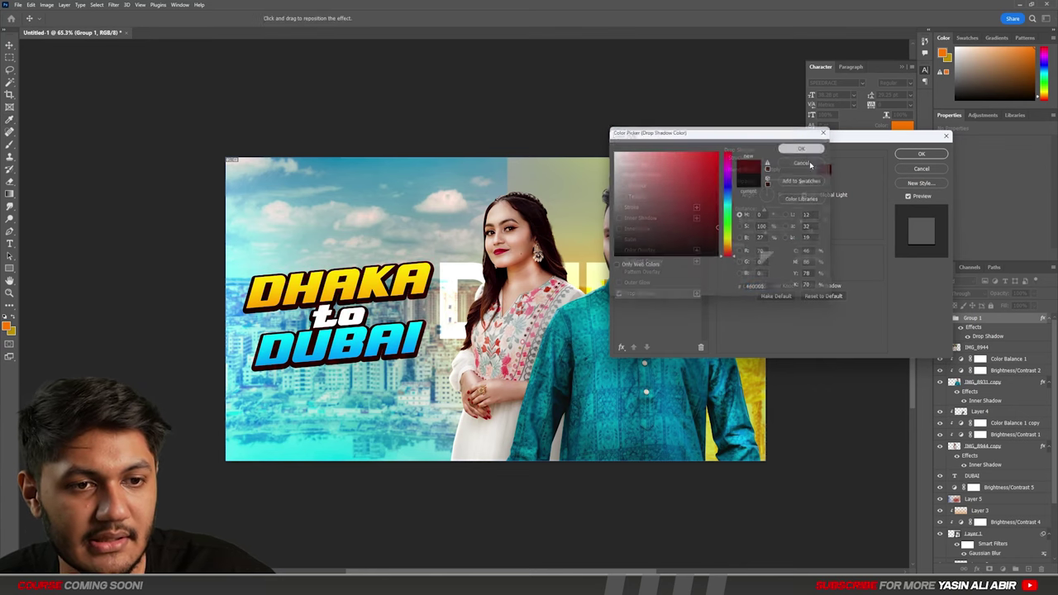
left_click(785, 169)
left_click(773, 171)
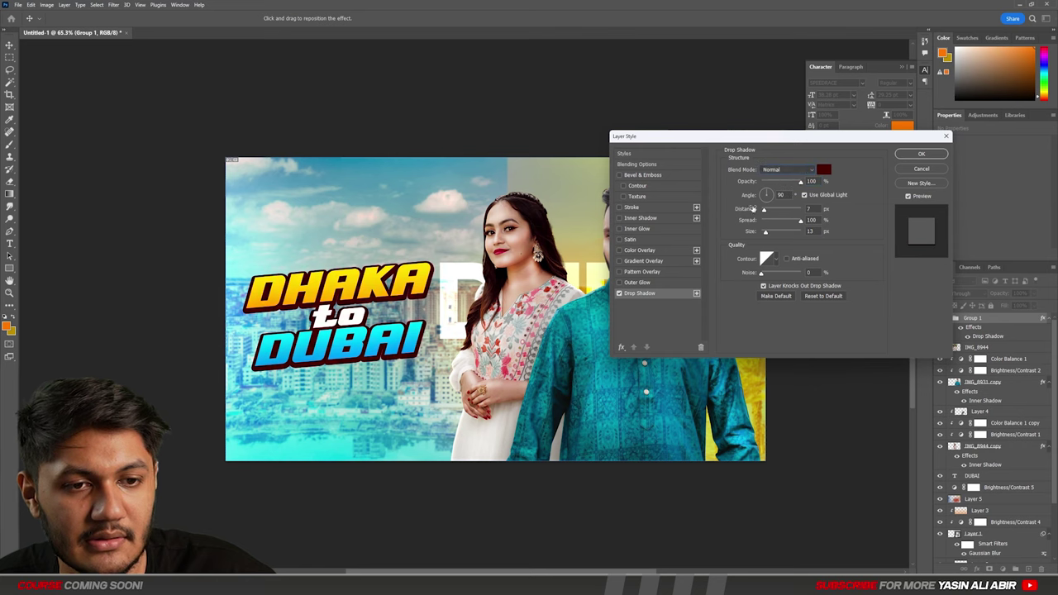
mouse_move(765, 212)
left_mouse_down()
mouse_move(766, 235)
mouse_move(765, 212)
left_mouse_up()
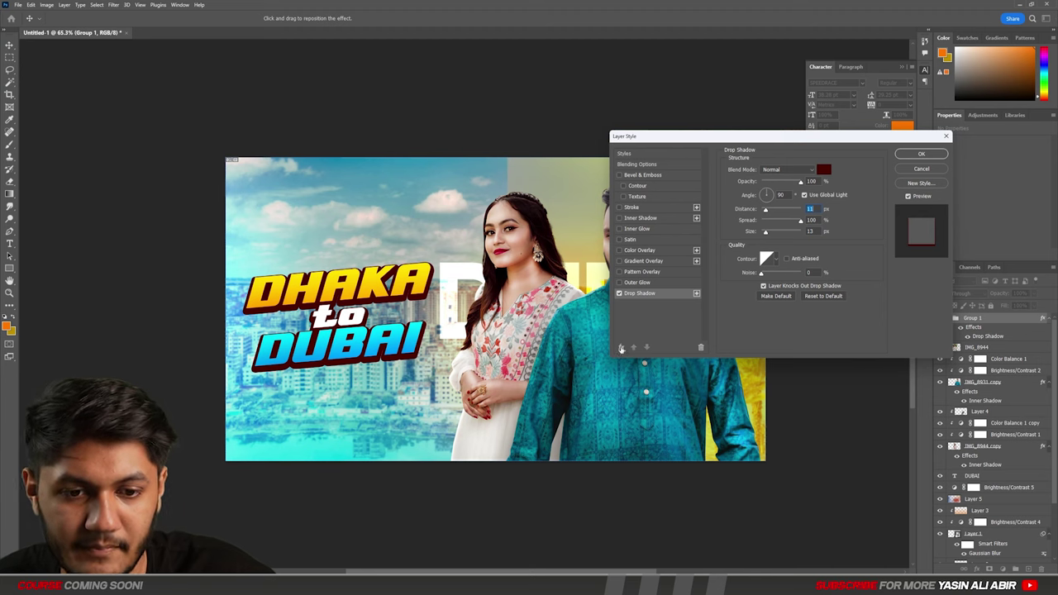
Step: Add a second drop shadow to the title group with Normal blend mode and 100% opacity
left_click(620, 348)
left_click(649, 430)
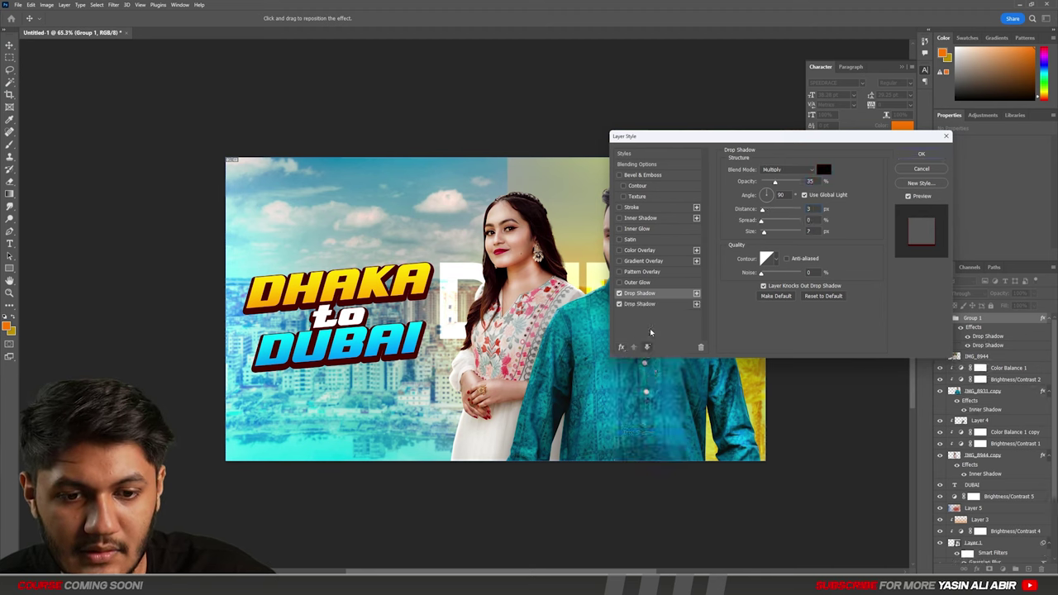
left_click(789, 170)
left_click(773, 178)
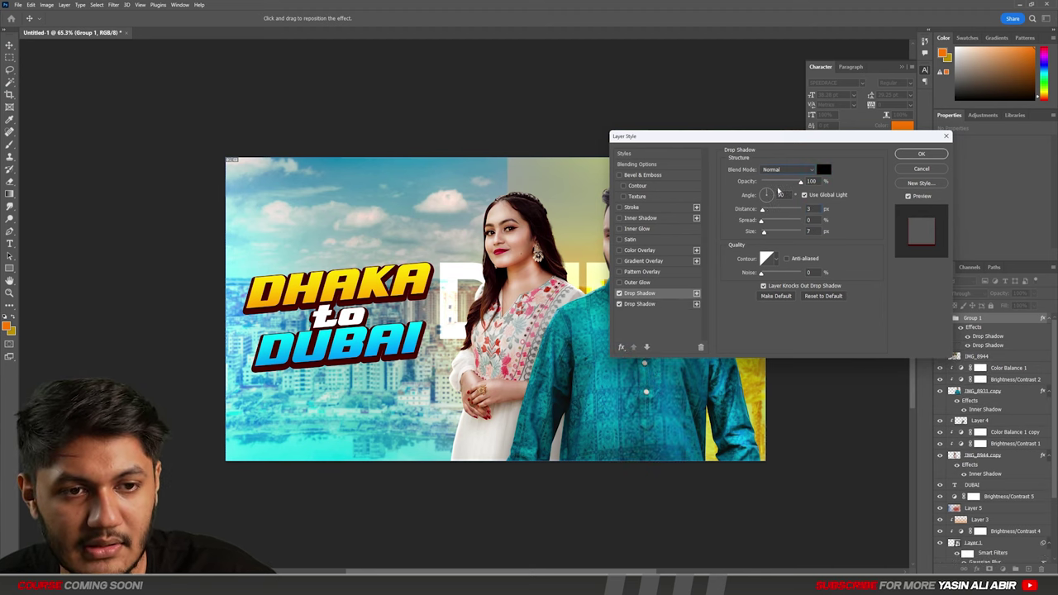
left_click_drag(764, 210, 768, 211)
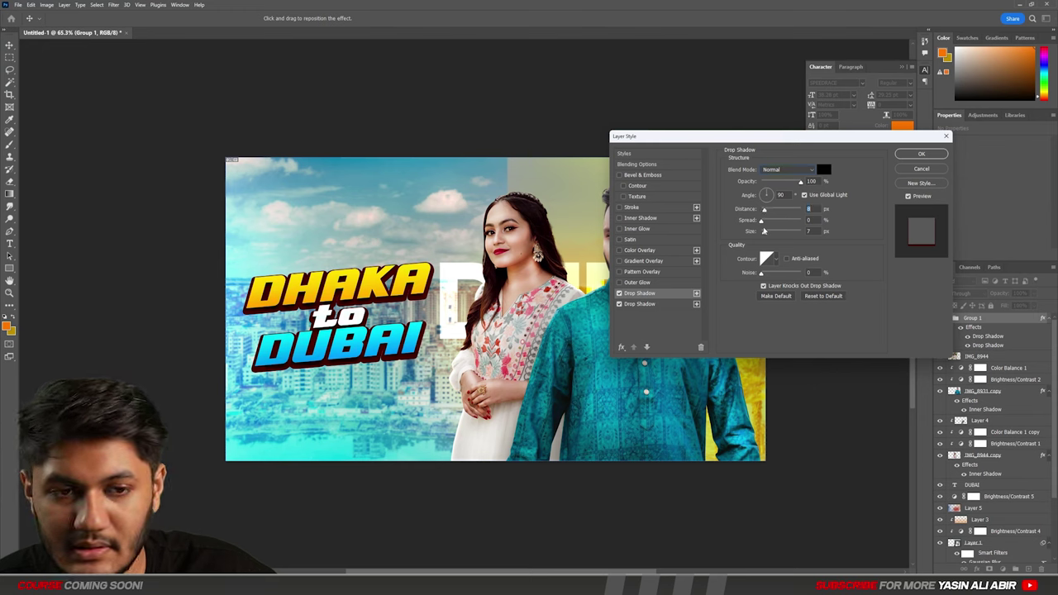
Step: Colour the second drop shadow red b50000, with 6 px distance, 100% spread and about 5 px size, and apply the layer style
left_click(825, 170)
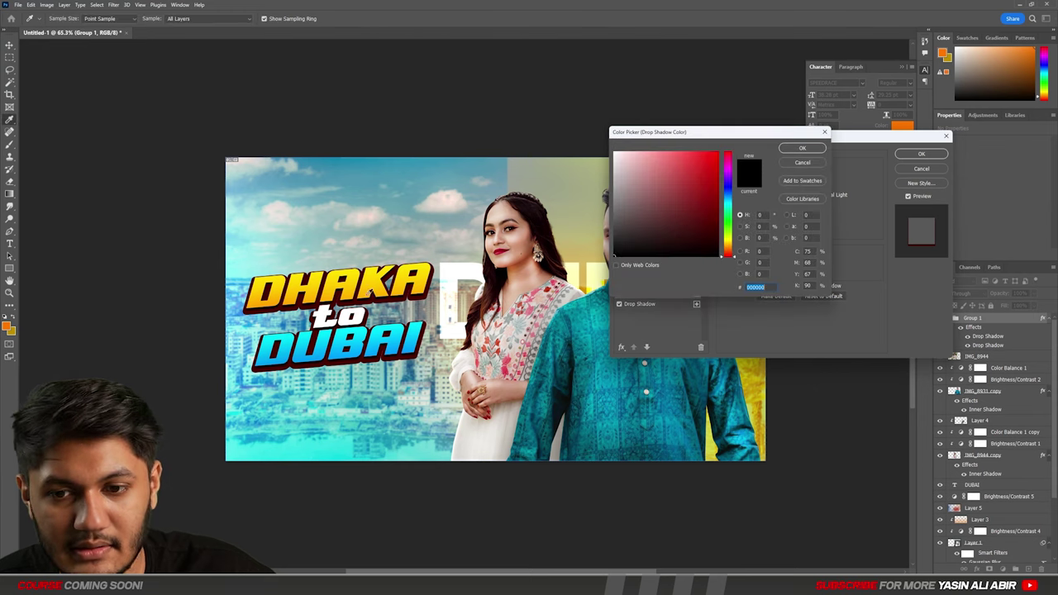
left_click(388, 292)
left_click_drag(732, 162, 734, 152)
left_click_drag(706, 199, 719, 183)
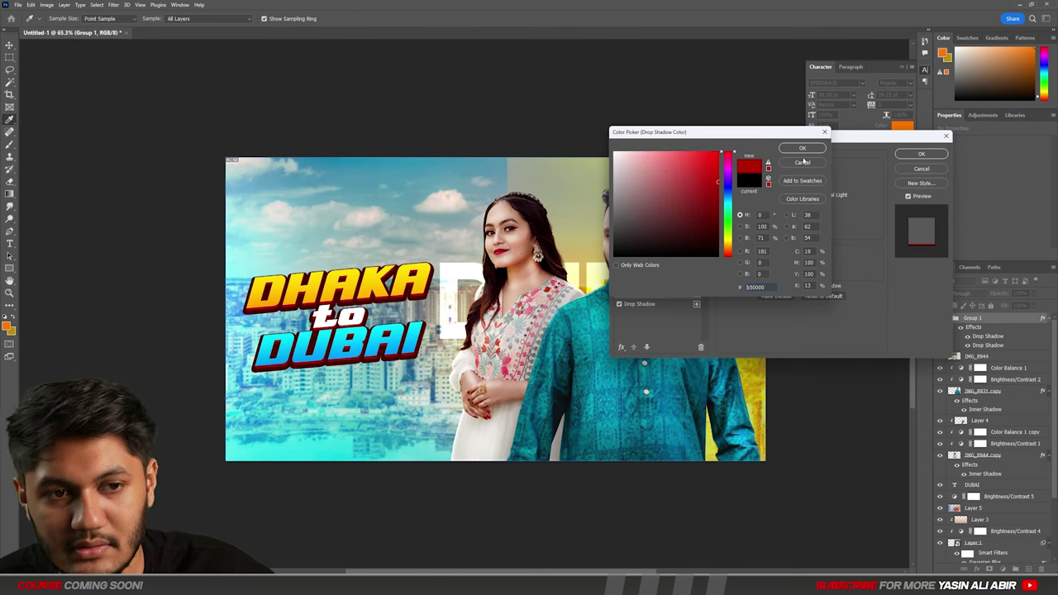
left_click(801, 149)
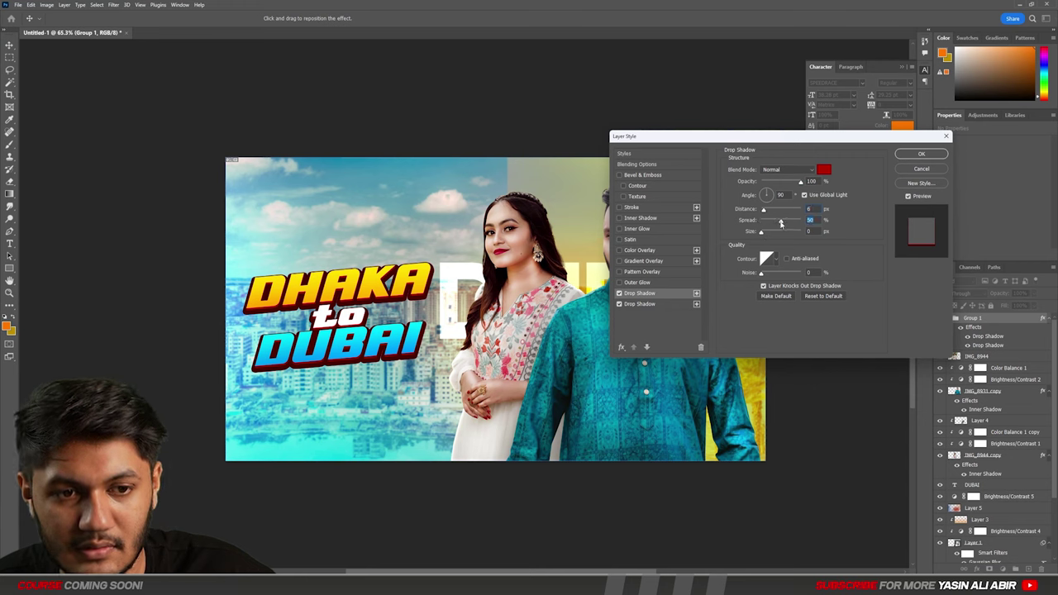
left_click_drag(771, 235, 763, 234)
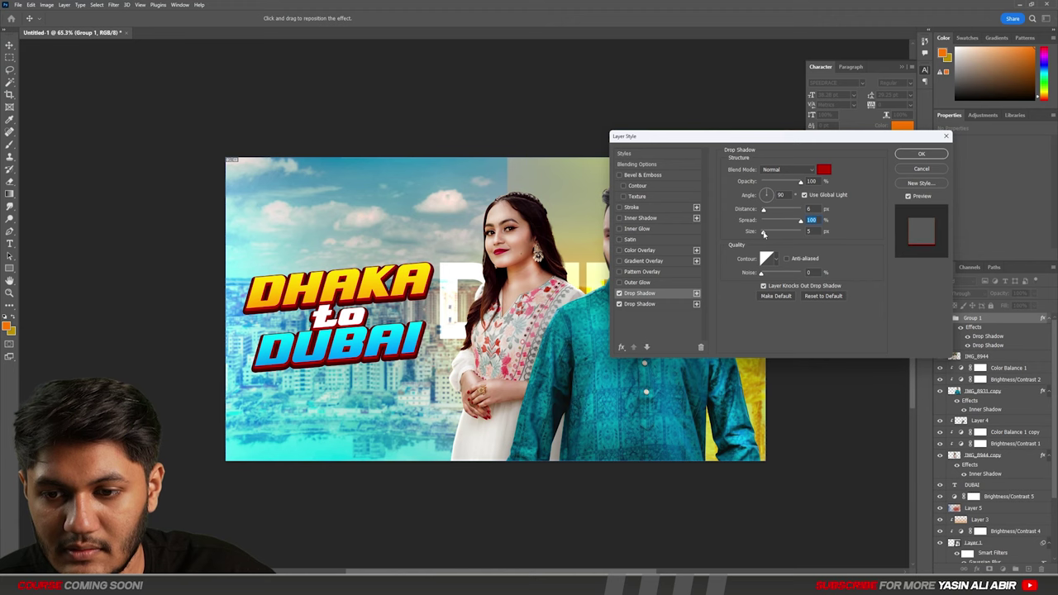
left_click(921, 154)
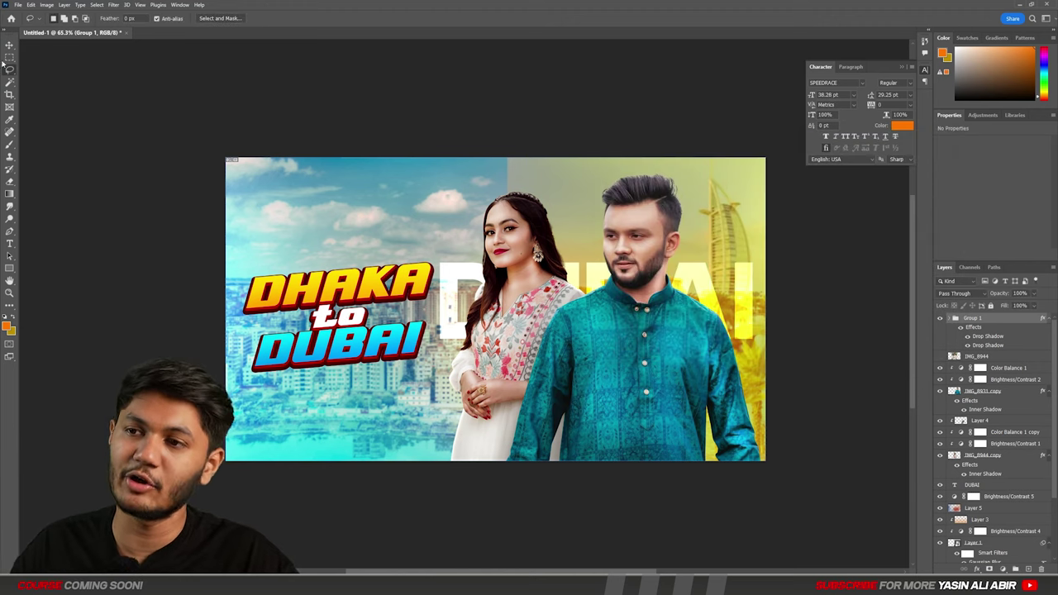
Step: Try aligning the title group to the canvas, first centred horizontally and also to its top and left edges
key("v")
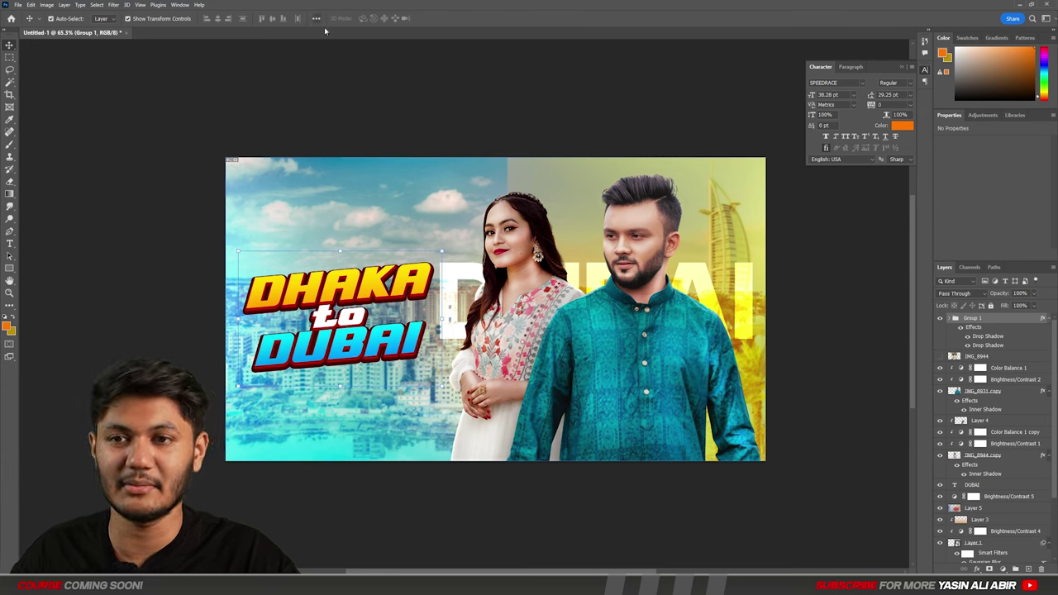
left_click(315, 18)
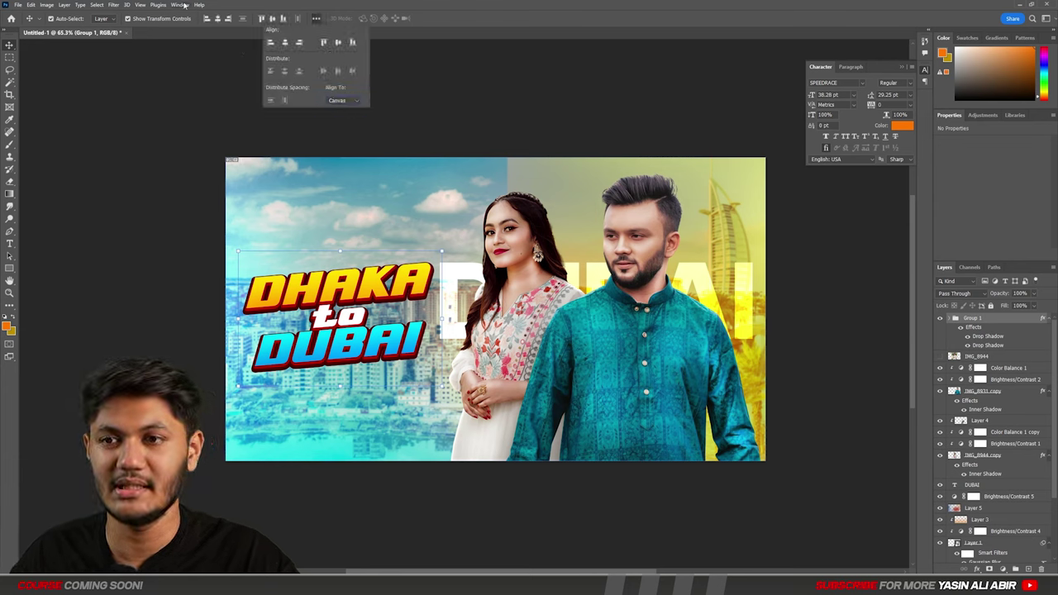
left_click(218, 19)
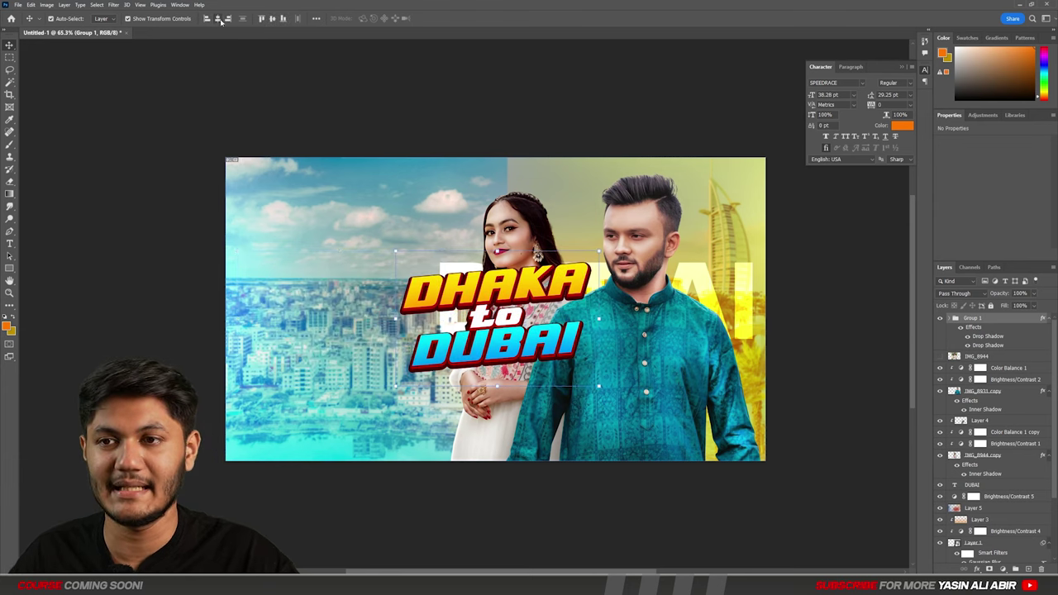
left_click(261, 18)
left_click(207, 18)
left_click(368, 192)
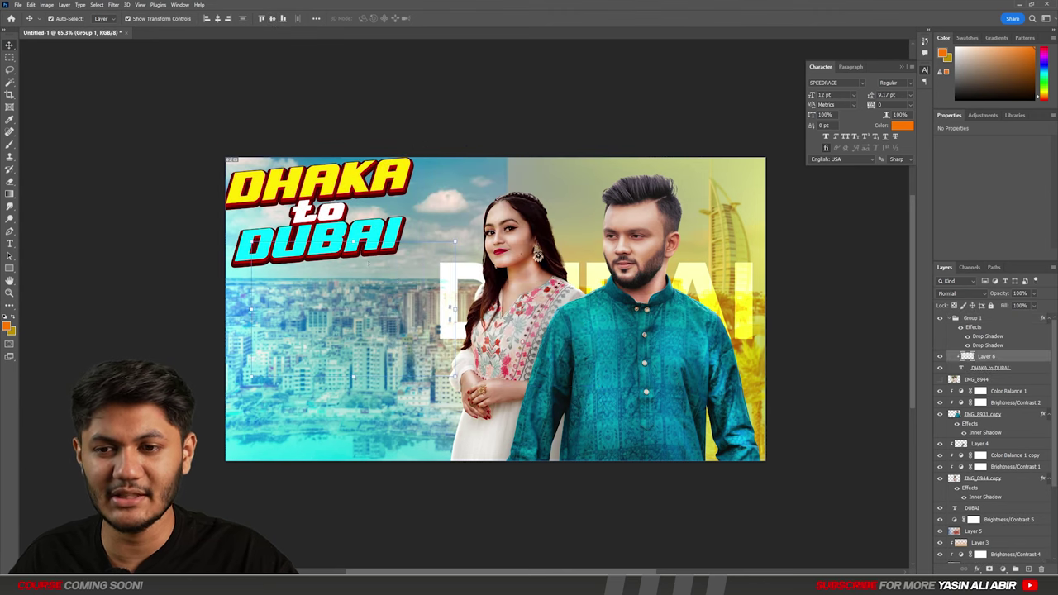
left_click(503, 111)
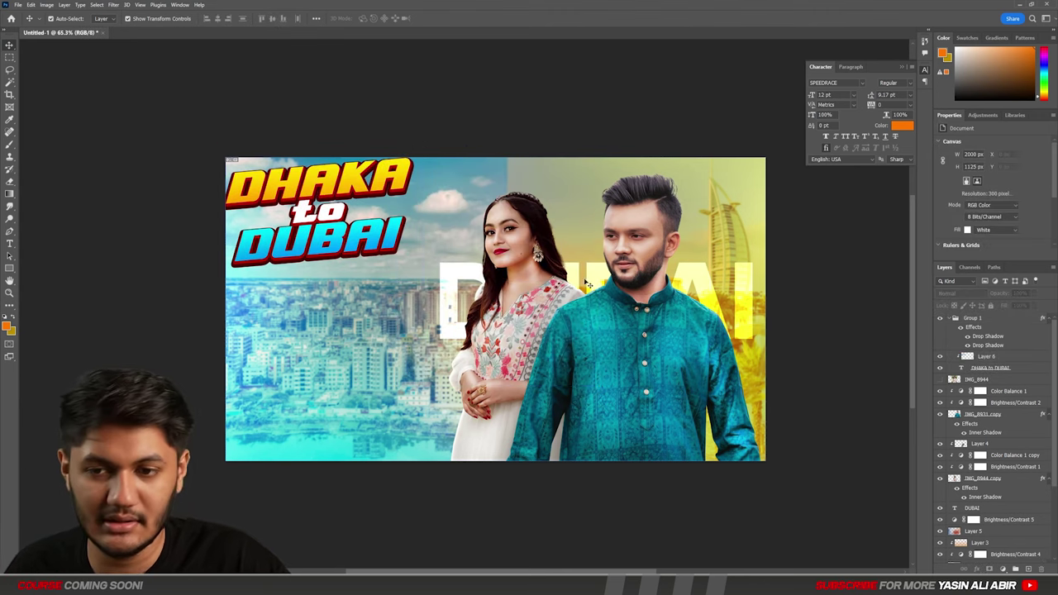
Step: Undo the title group's canvas alignments
key("ctrl+z")
key("ctrl+z")
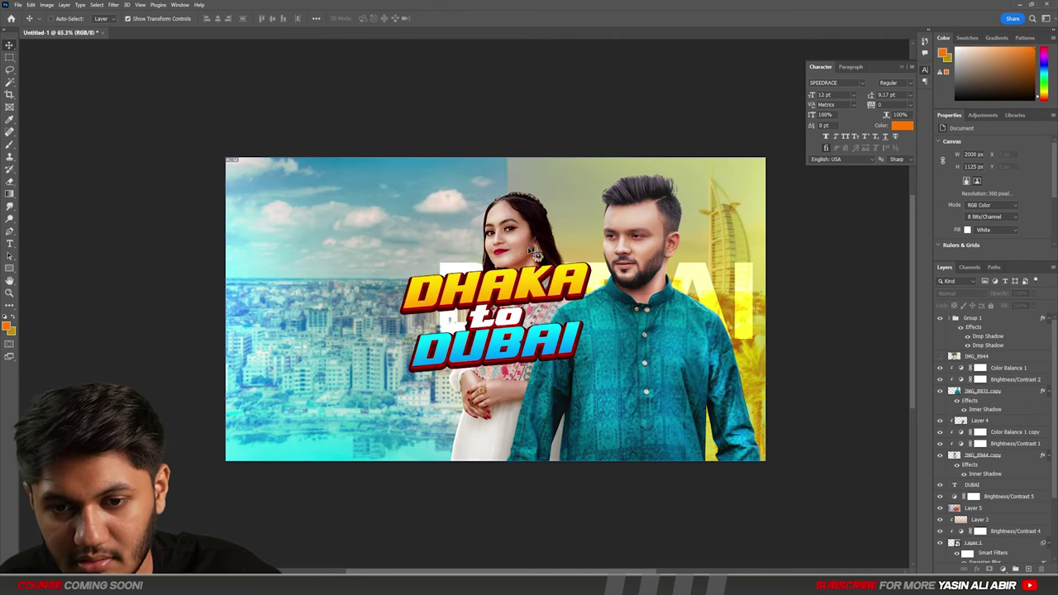
key("ctrl+z")
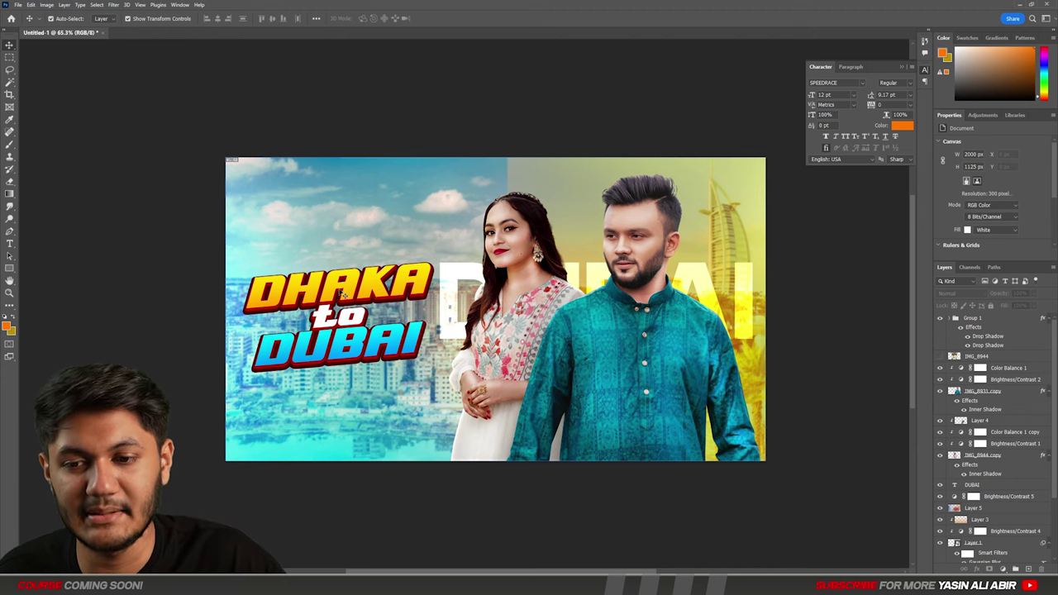
scroll(401, 328, "up", 4)
left_click_drag(609, 322, 540, 330)
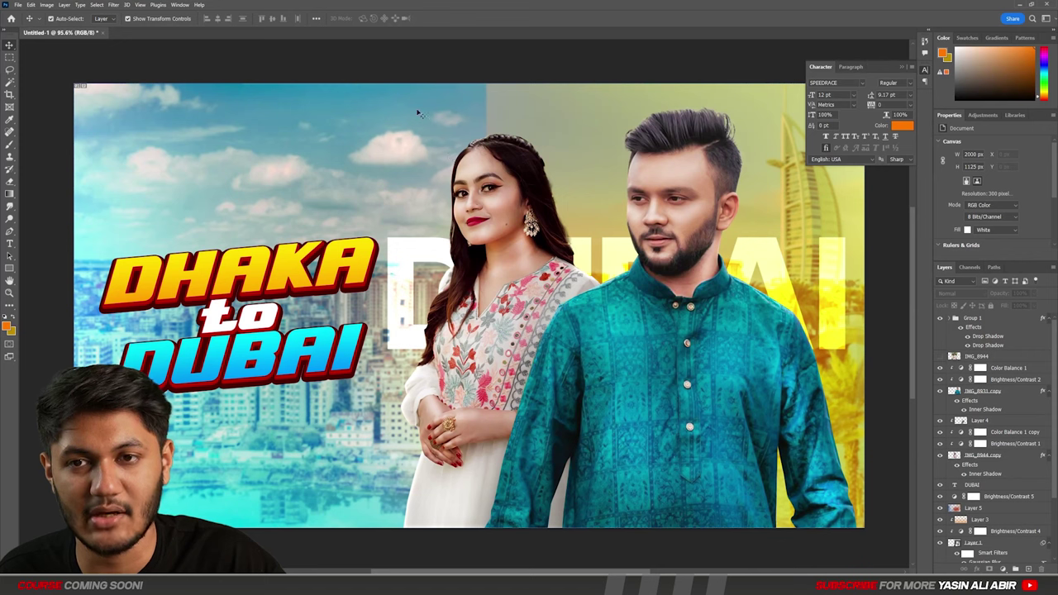
left_click(269, 288)
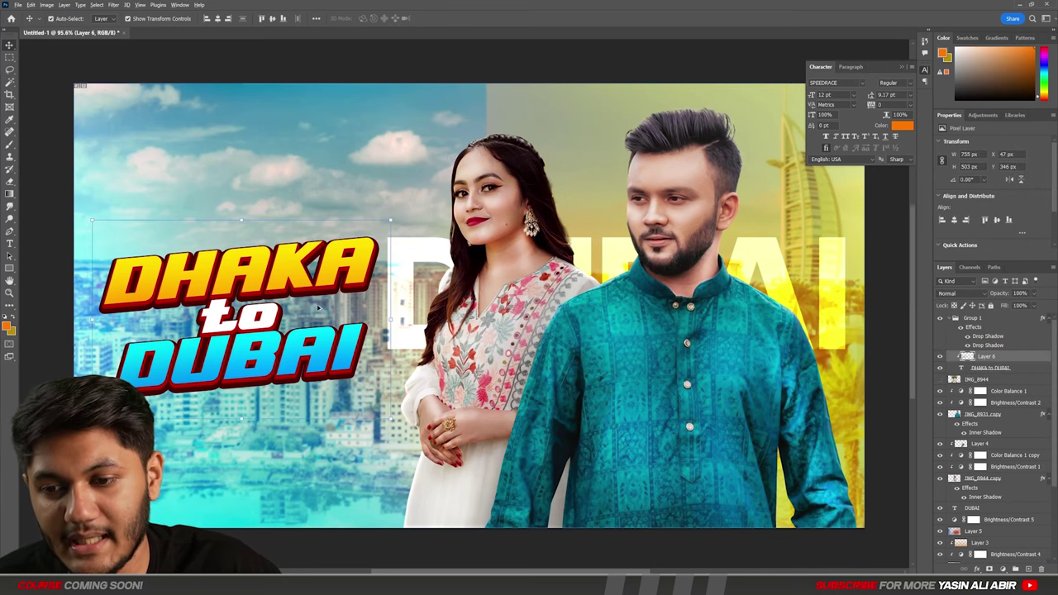
scroll(321, 304, "down", 4)
left_click(368, 82)
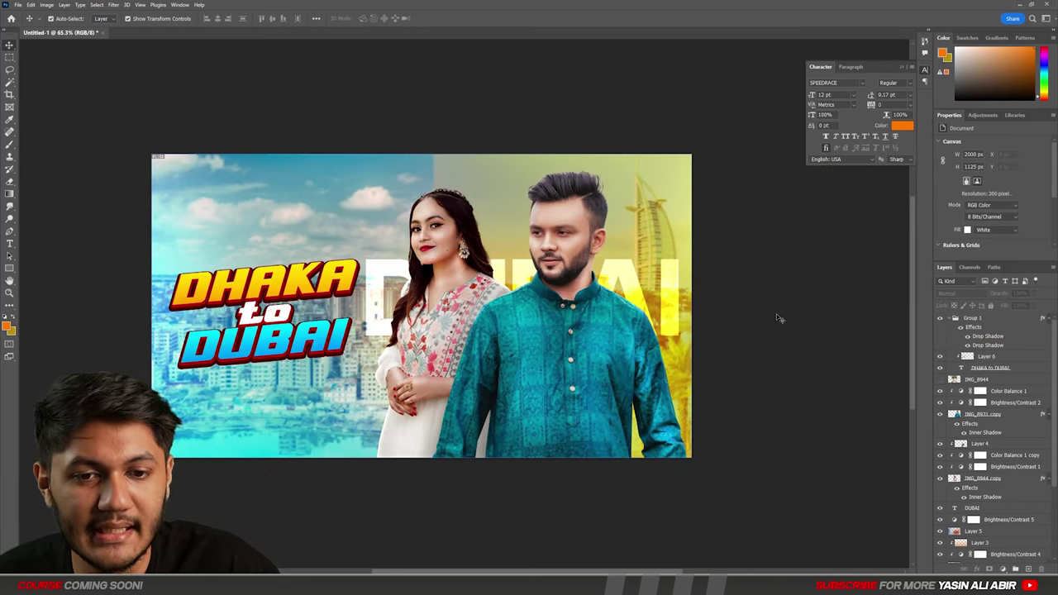
left_click(640, 289)
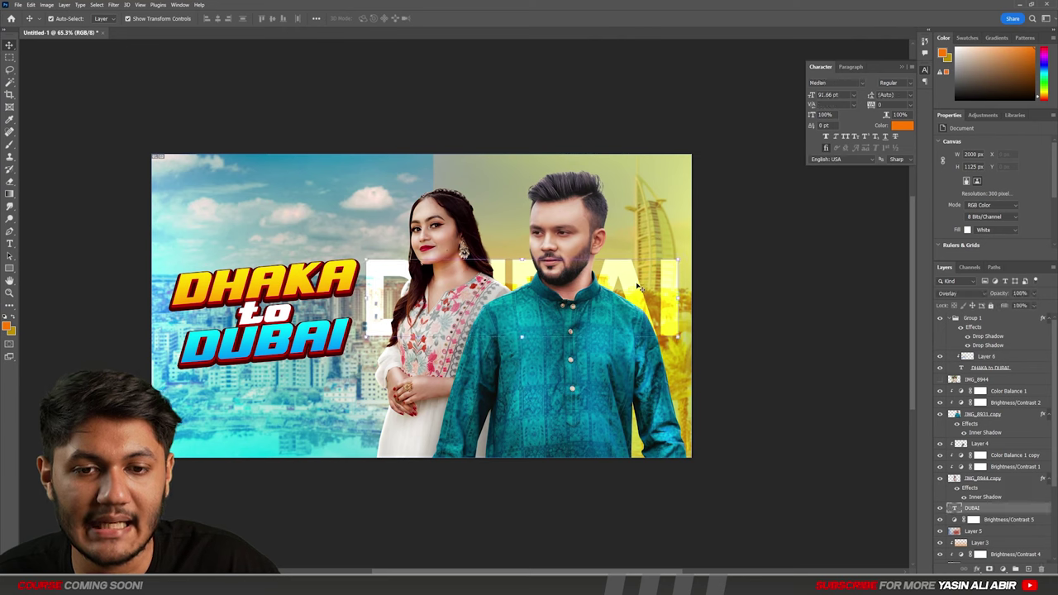
left_click(832, 333)
left_click(633, 293)
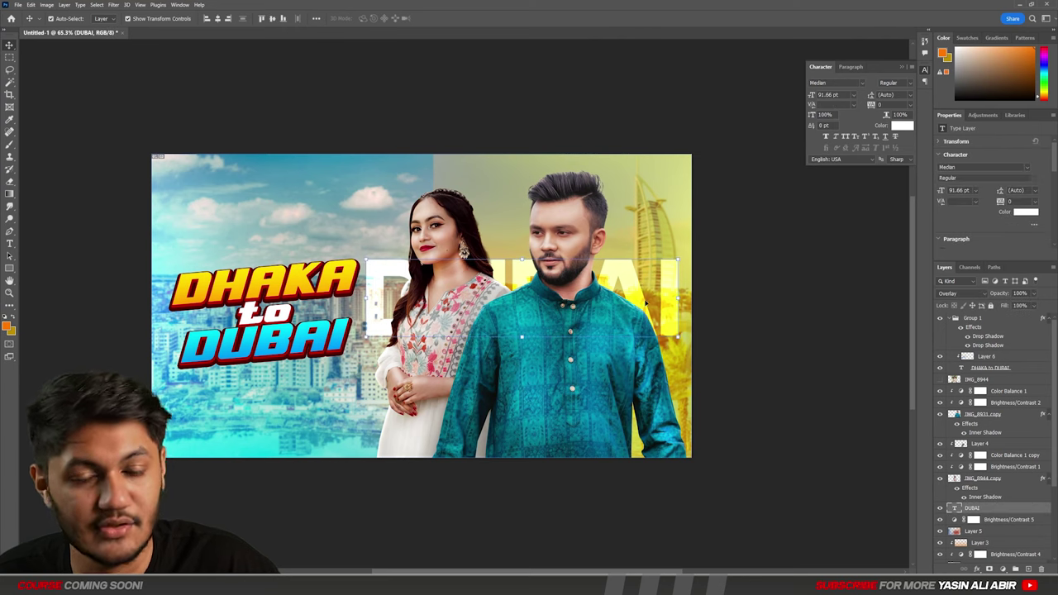
Step: Place the airplane image pngwing.com (2), scale it to about 15% and position it just above the title's DHAKA line
left_click(852, 318)
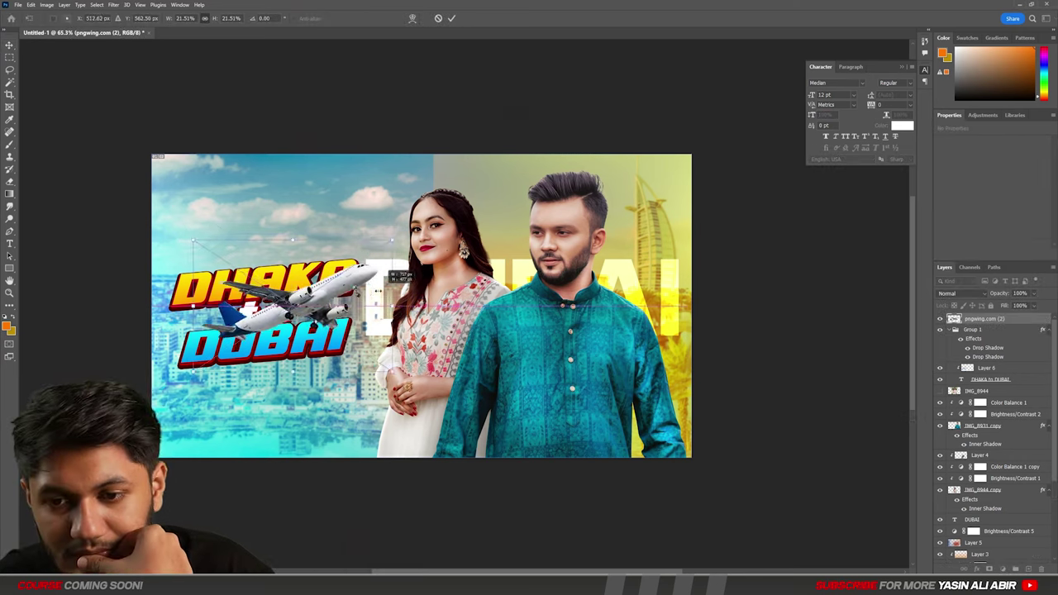
left_click_drag(275, 294, 279, 211)
left_click_drag(381, 218, 323, 219)
left_click_drag(307, 222, 321, 250)
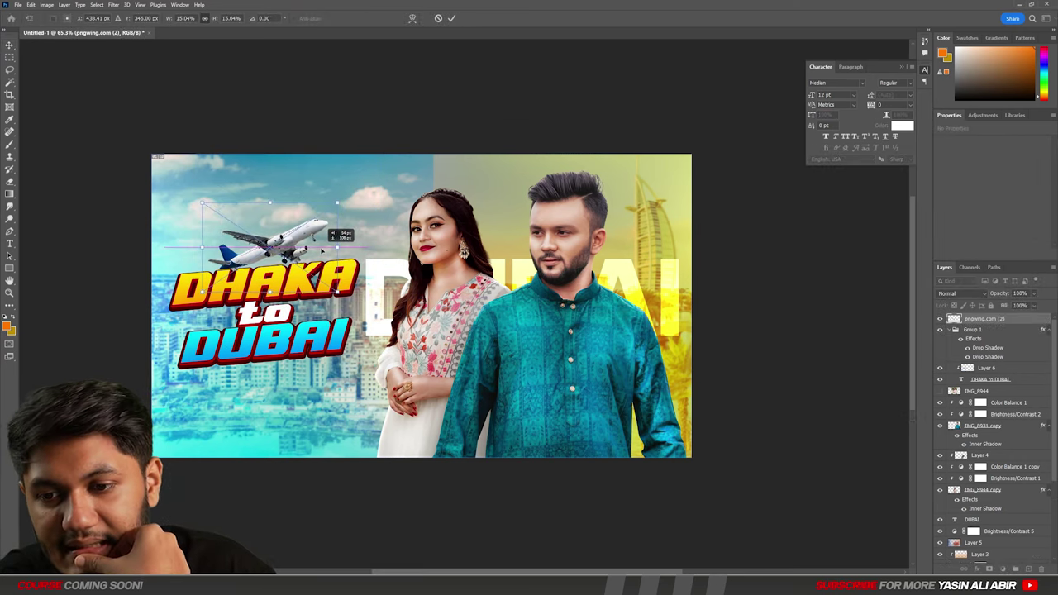
left_click(451, 18)
Step: Give the airplane a white Linear Dodge (Add) inner shadow at 56% opacity and 0 px size, and nudge it above the title
left_click(276, 237)
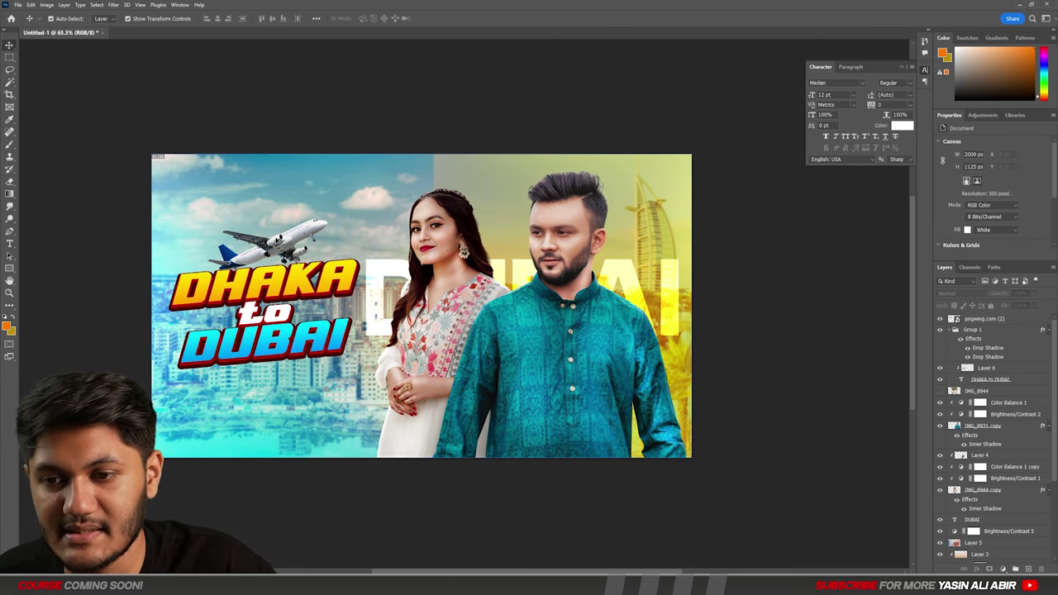
double_click(1019, 324)
left_click(652, 218)
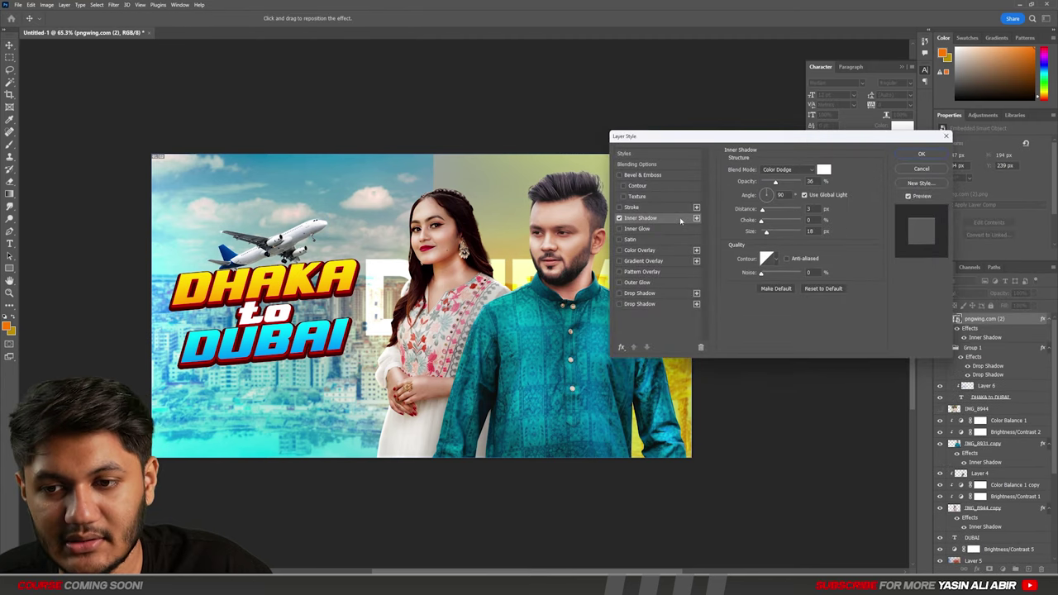
left_click(786, 169)
left_click(784, 259)
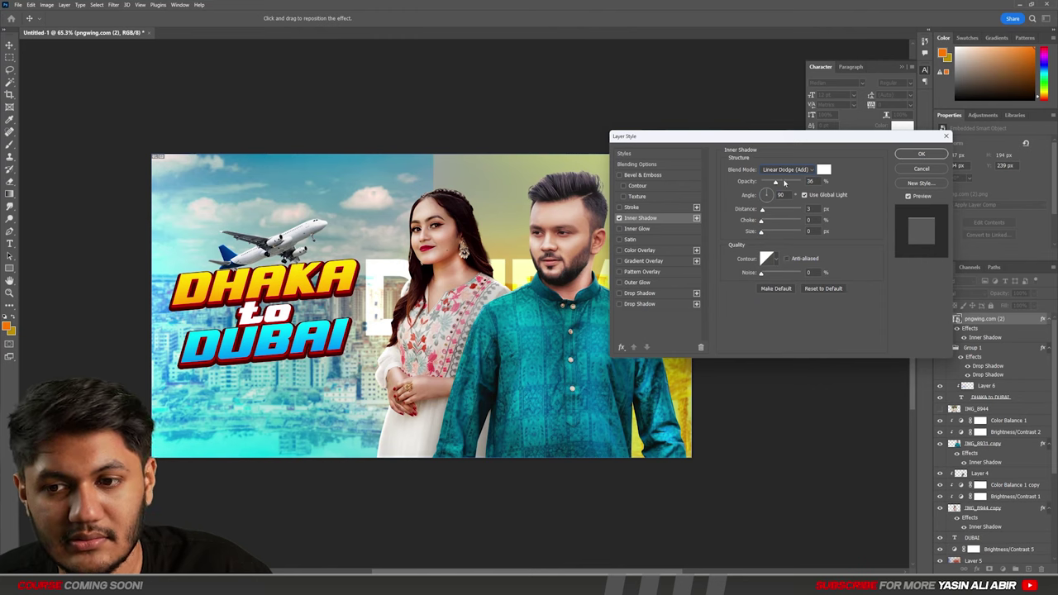
left_click_drag(775, 182, 785, 190)
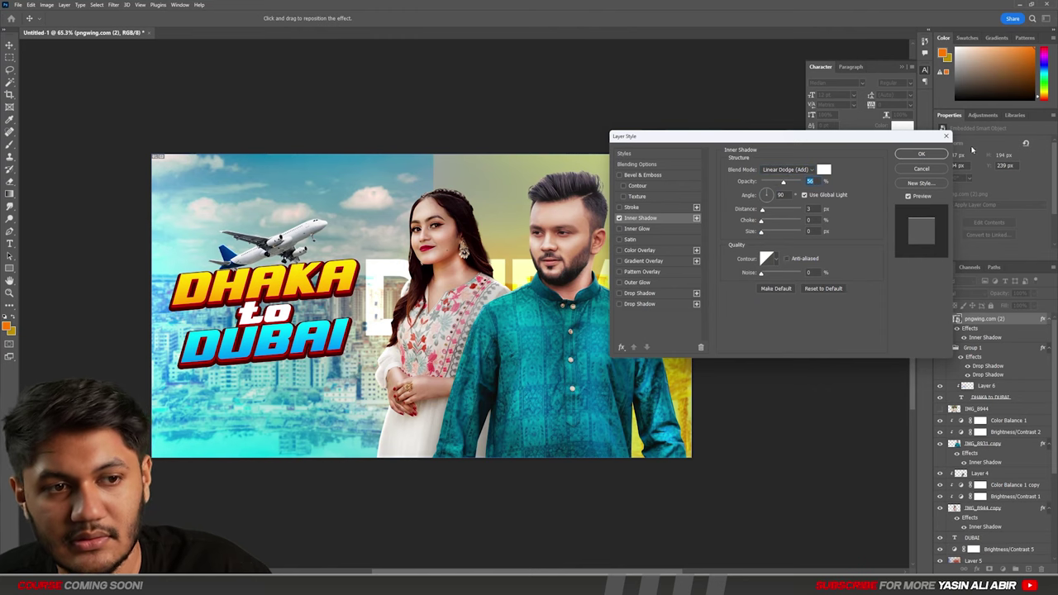
left_click(921, 154)
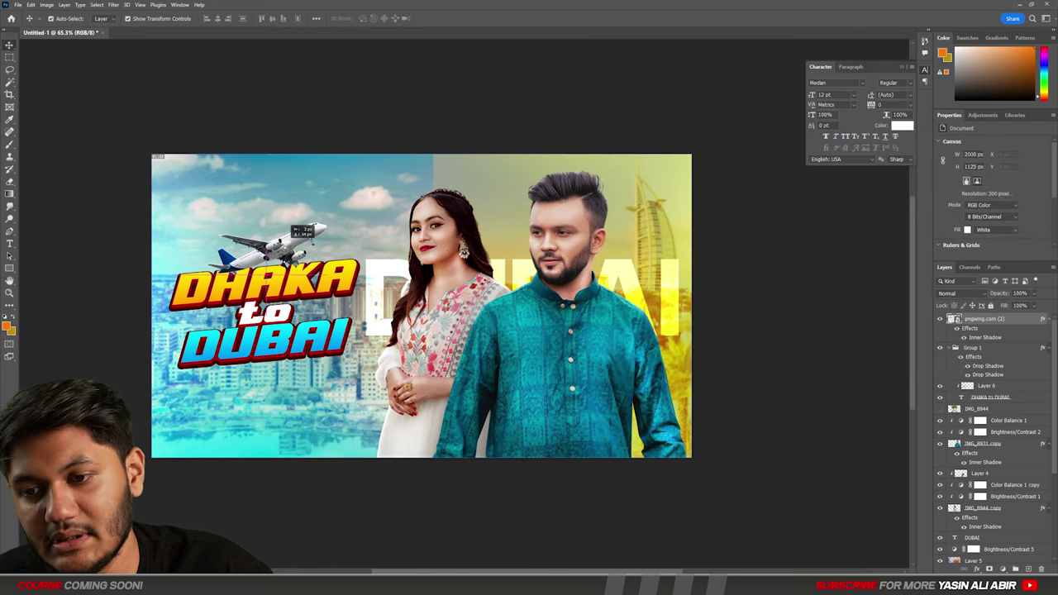
left_click_drag(283, 244, 281, 243)
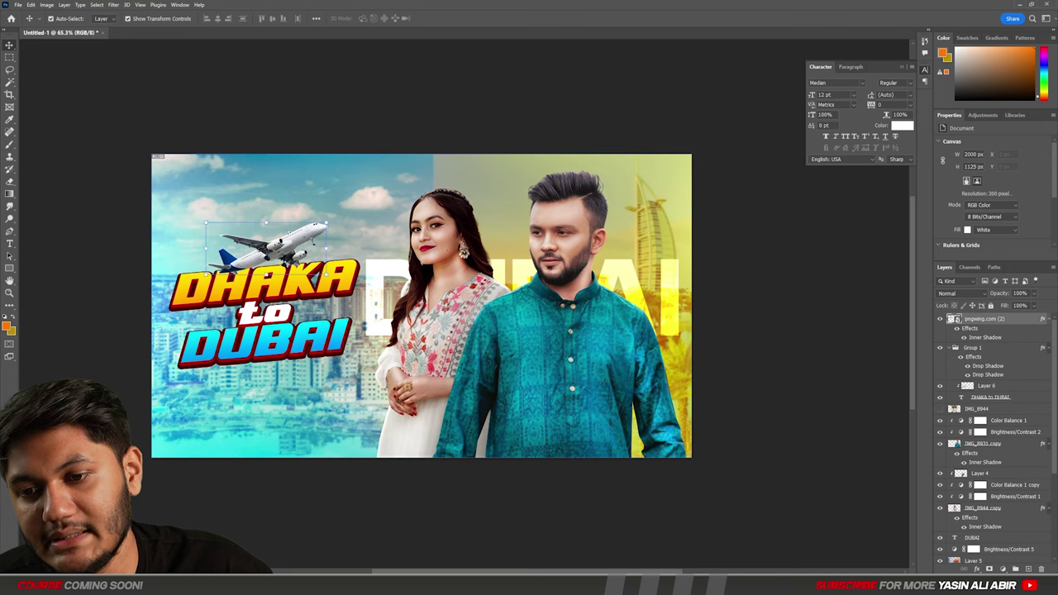
Step: Draw an ellipse shape about 1374 x 846 px across the upper middle of the artwork
left_click(352, 117)
scroll(445, 255, "down", 1)
left_click_drag(479, 244, 475, 283)
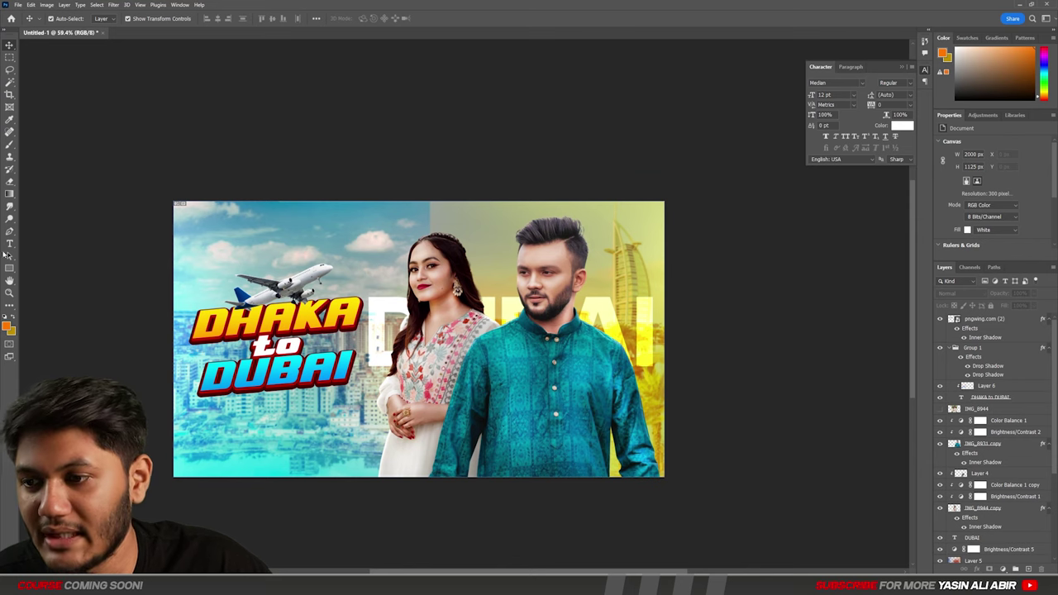
right_click(9, 269)
left_click(50, 279)
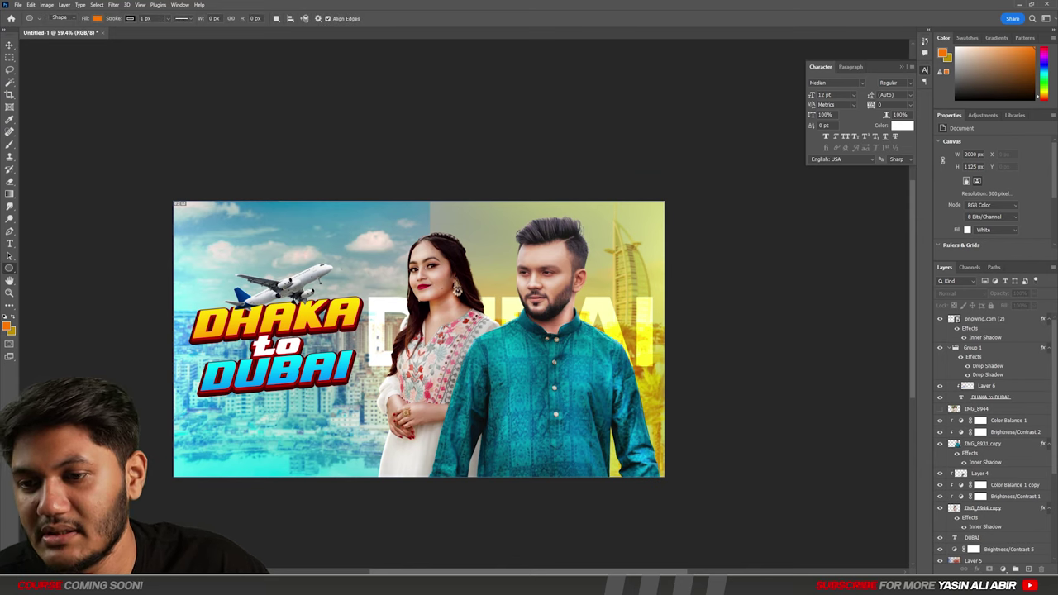
left_click_drag(265, 219, 602, 415)
Step: Give the ellipse a white stroke and remove its fill
left_click(965, 222)
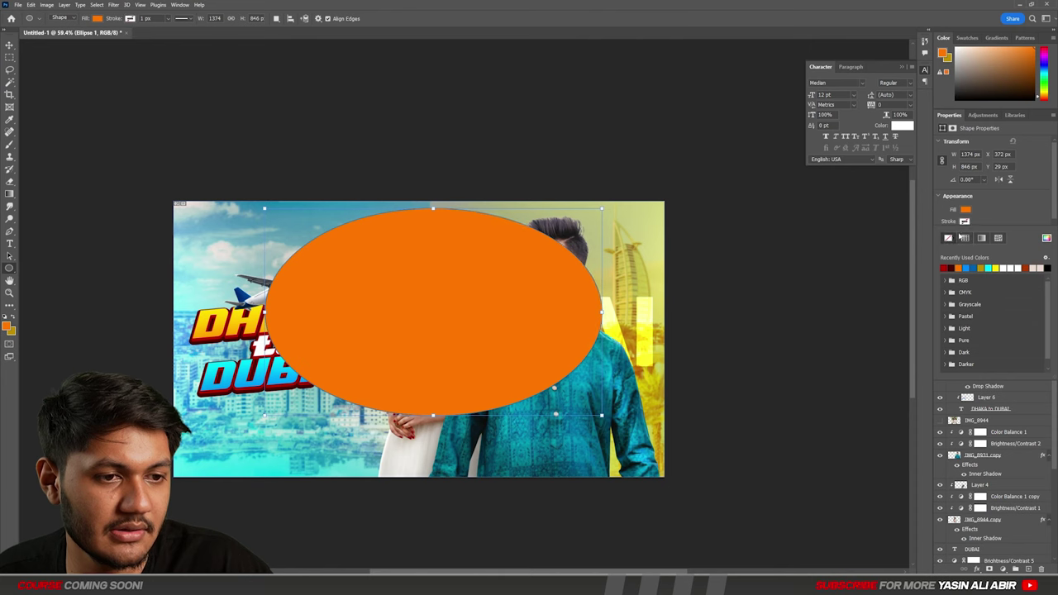
left_click(1003, 268)
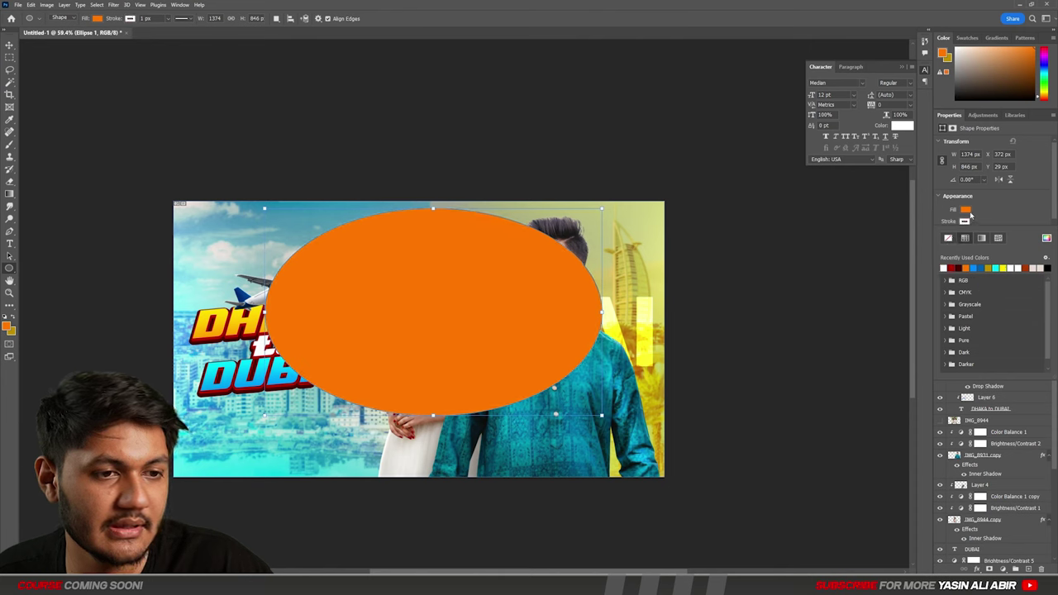
left_click(968, 211)
left_click(949, 227)
left_click(983, 207)
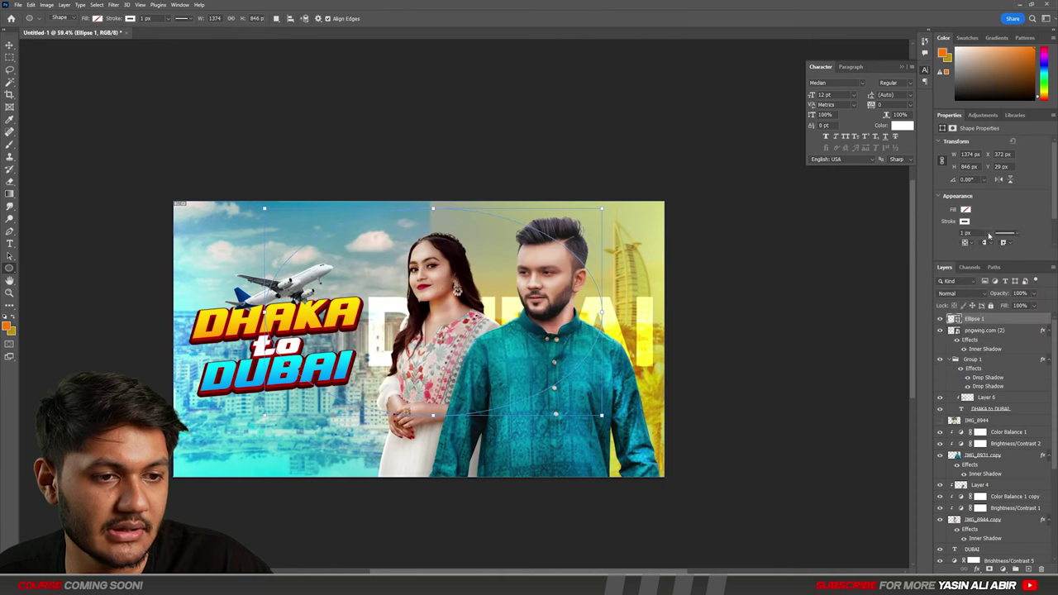
Step: Set the ellipse's stroke width to 5 px and its line style to dashed
left_click(989, 234)
type("5")
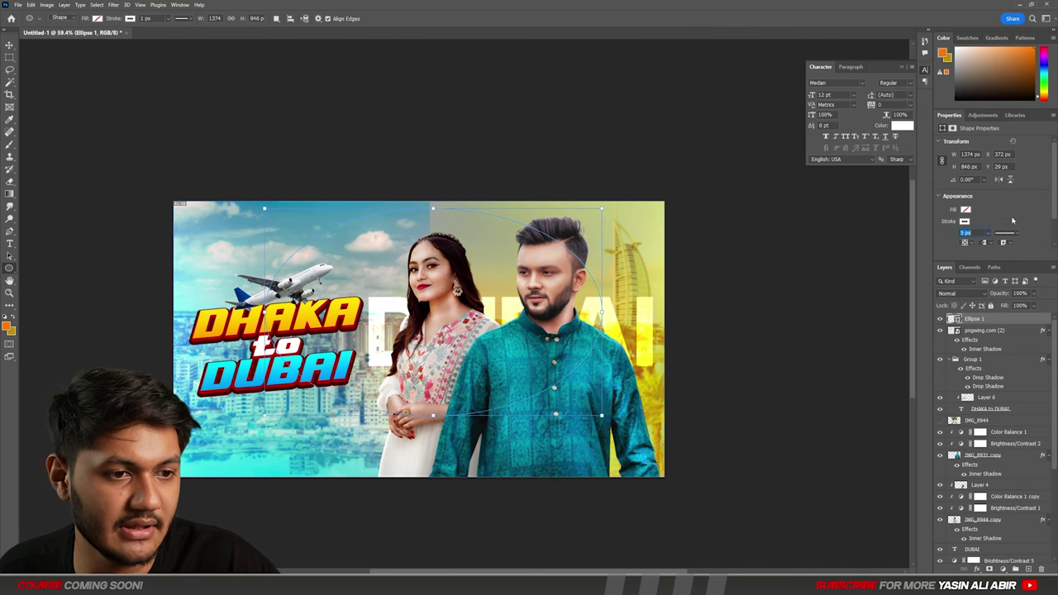
left_click(1005, 233)
left_click(987, 272)
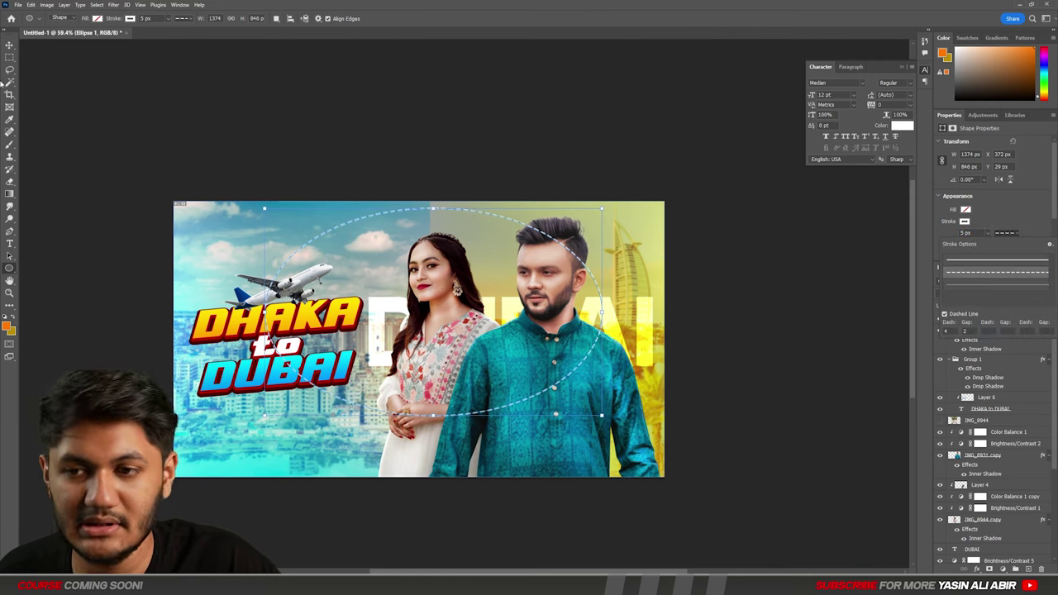
left_click(9, 45)
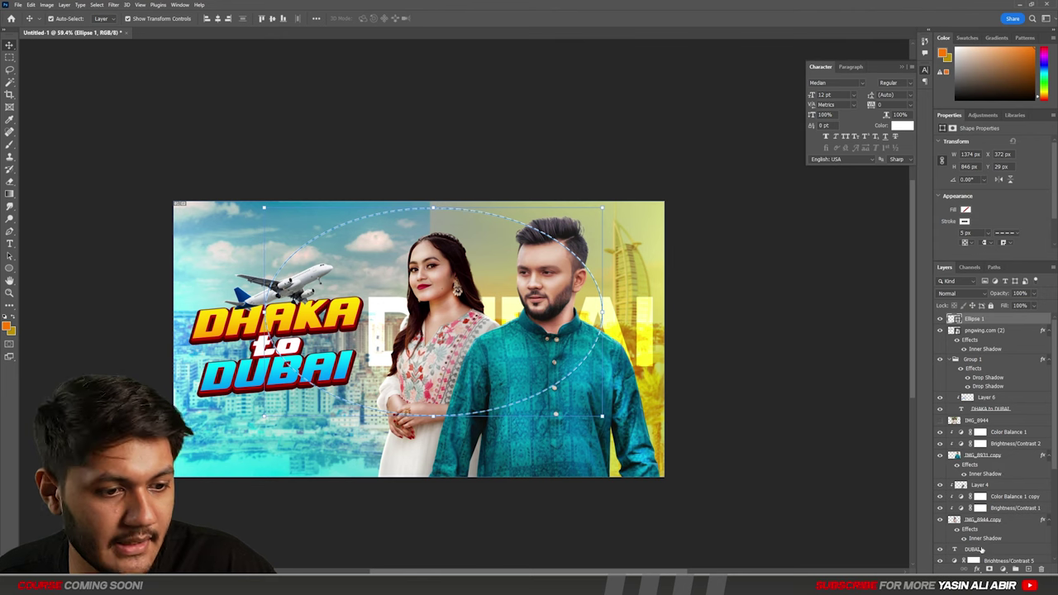
Step: Add a layer mask to the ellipse and hide its lower half with a black brush at 100% opacity
left_click(989, 570)
left_click(9, 144)
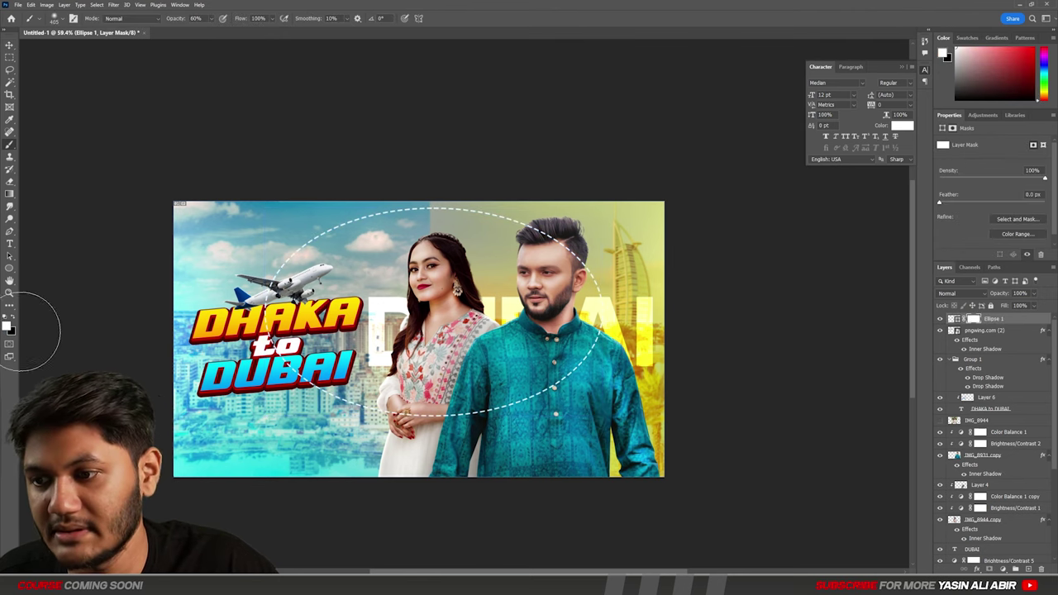
left_click(13, 317)
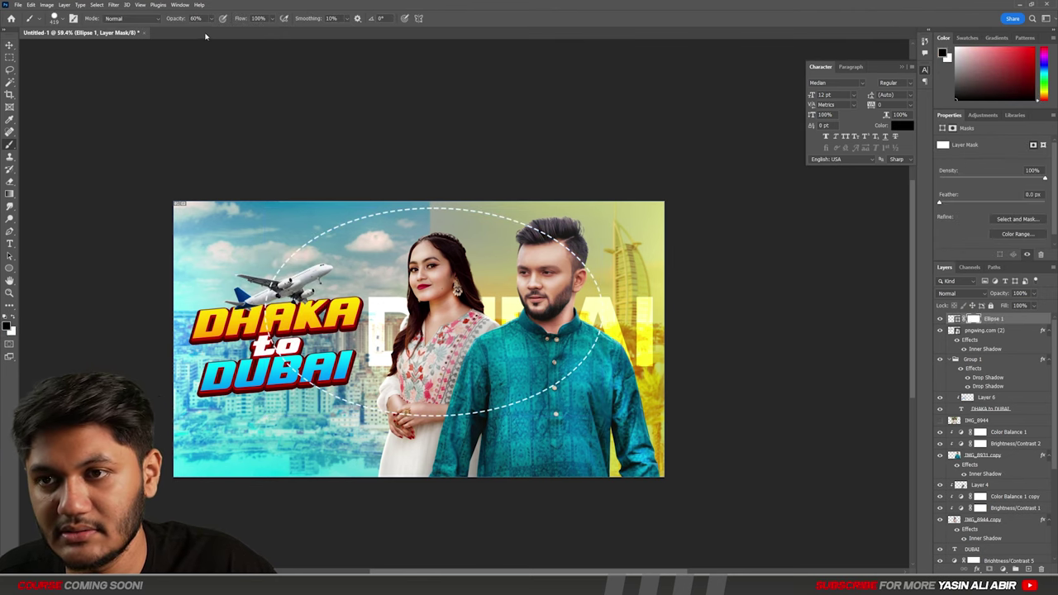
left_click_drag(176, 21, 451, 44)
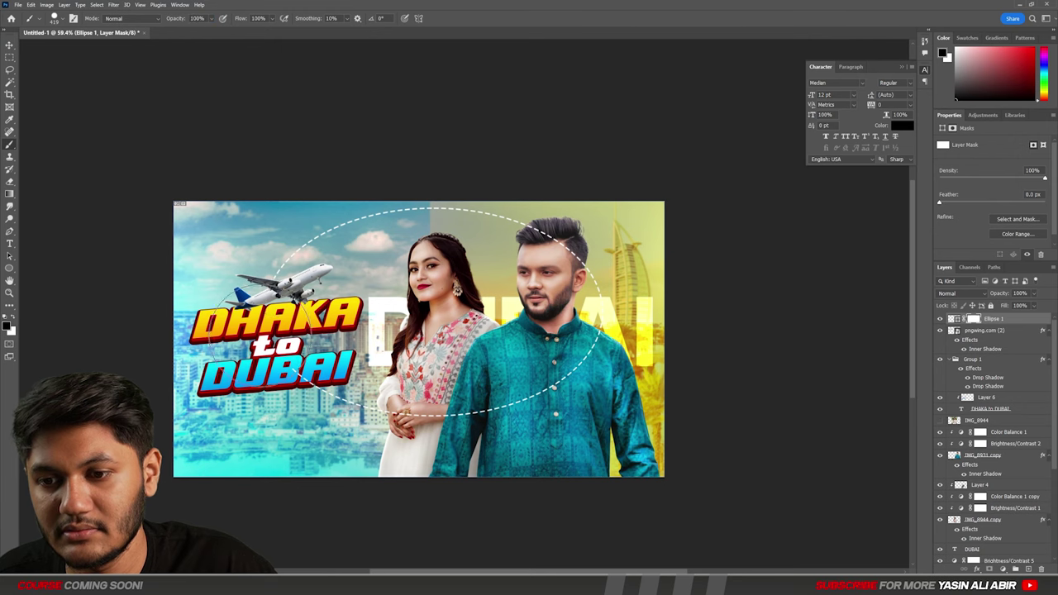
mouse_move(264, 335)
left_mouse_down()
mouse_move(363, 418)
mouse_move(529, 414)
mouse_move(599, 368)
mouse_move(609, 302)
left_mouse_up()
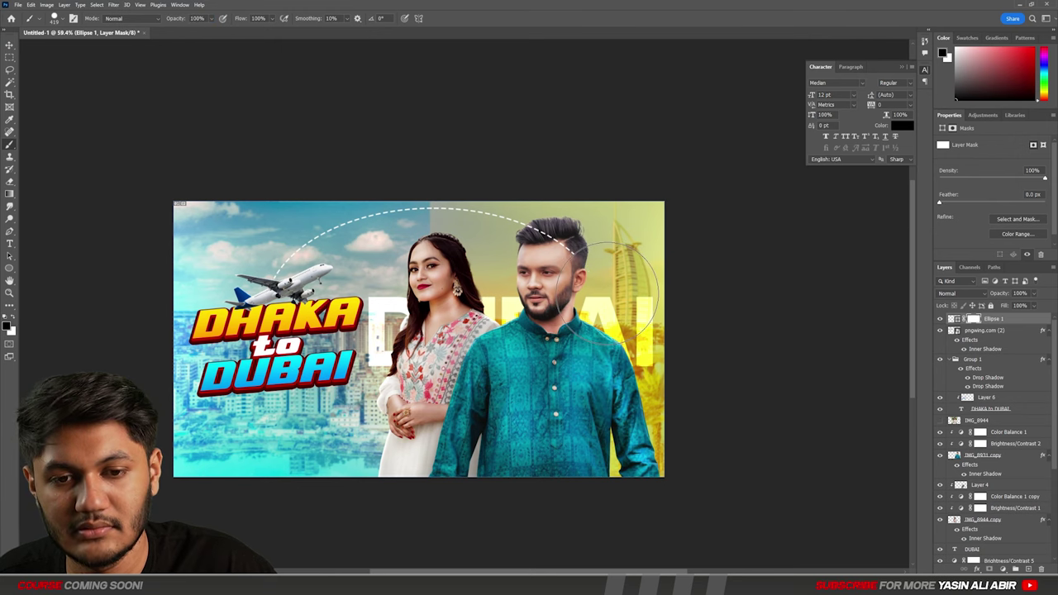
Step: Move the dashed ellipse layer beneath the couple, directly above the DUBAI backdrop text
left_click(4, 31)
left_click(9, 45)
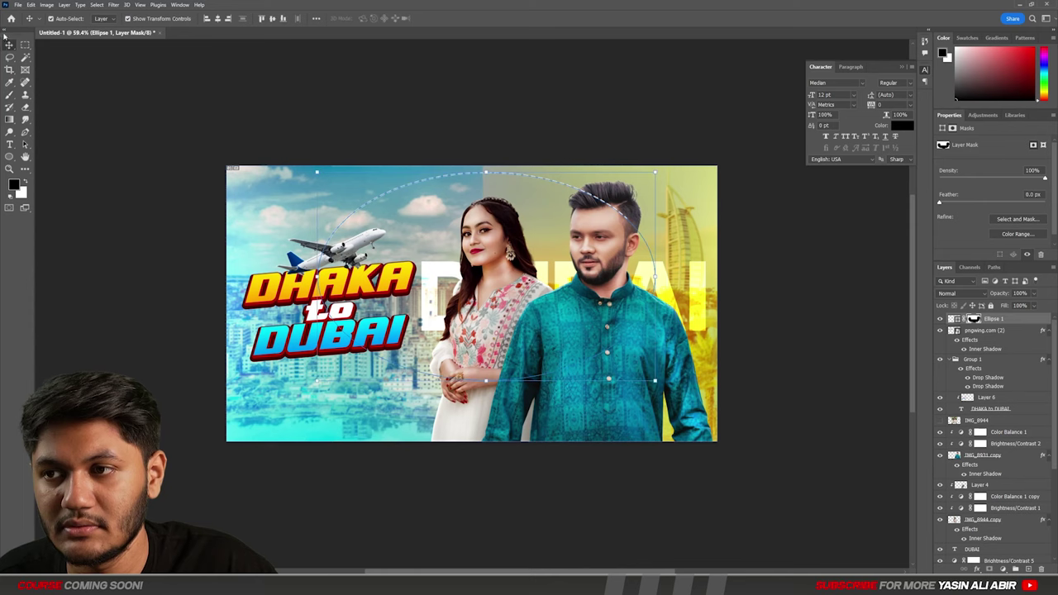
left_click(4, 31)
left_click_drag(1008, 321, 1022, 511)
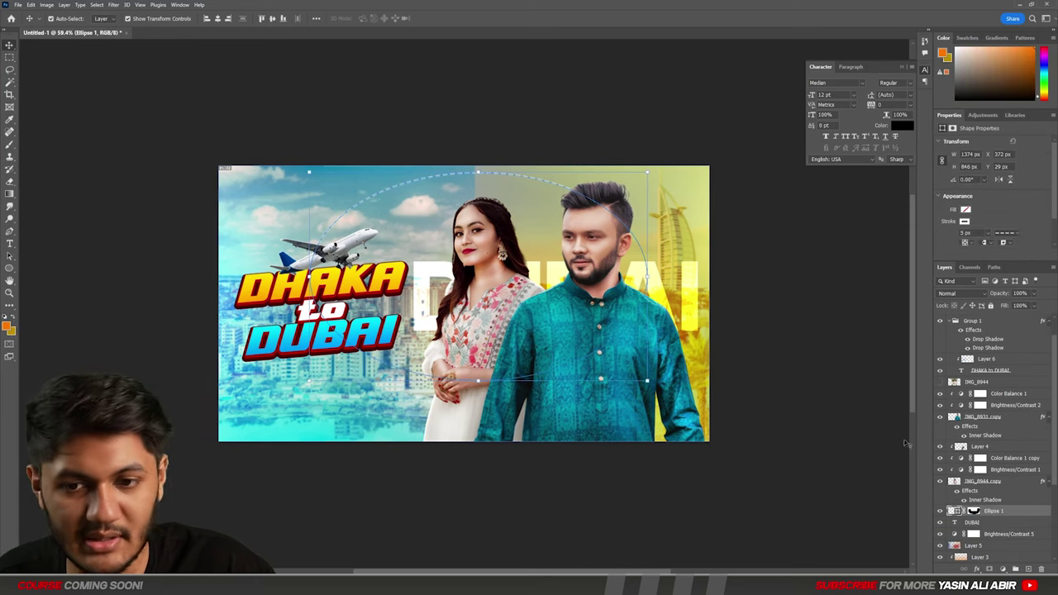
left_click(176, 82)
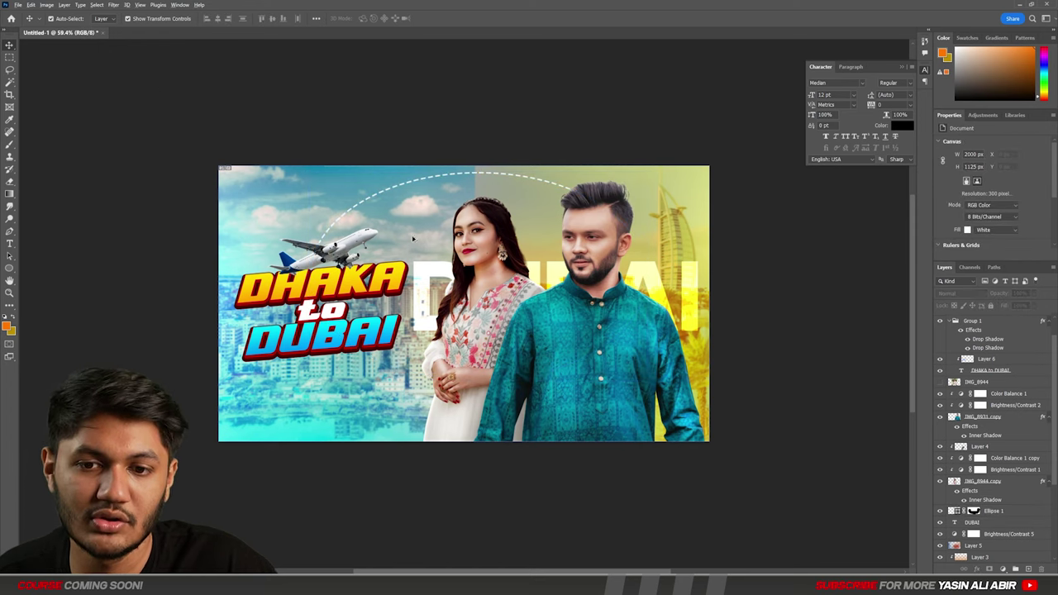
scroll(410, 239, "down", 1)
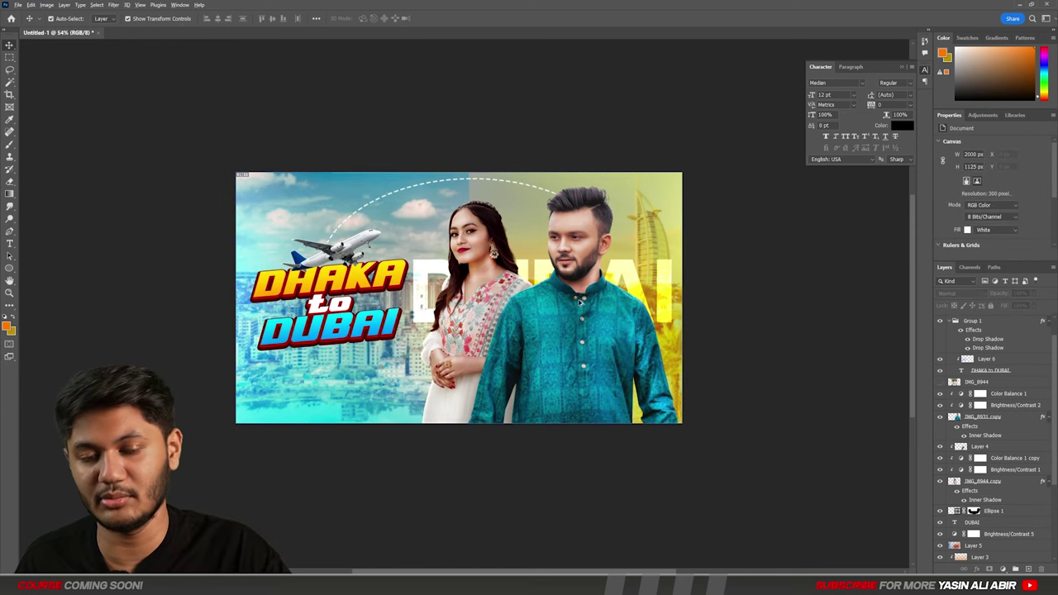
scroll(579, 302, "up", 2)
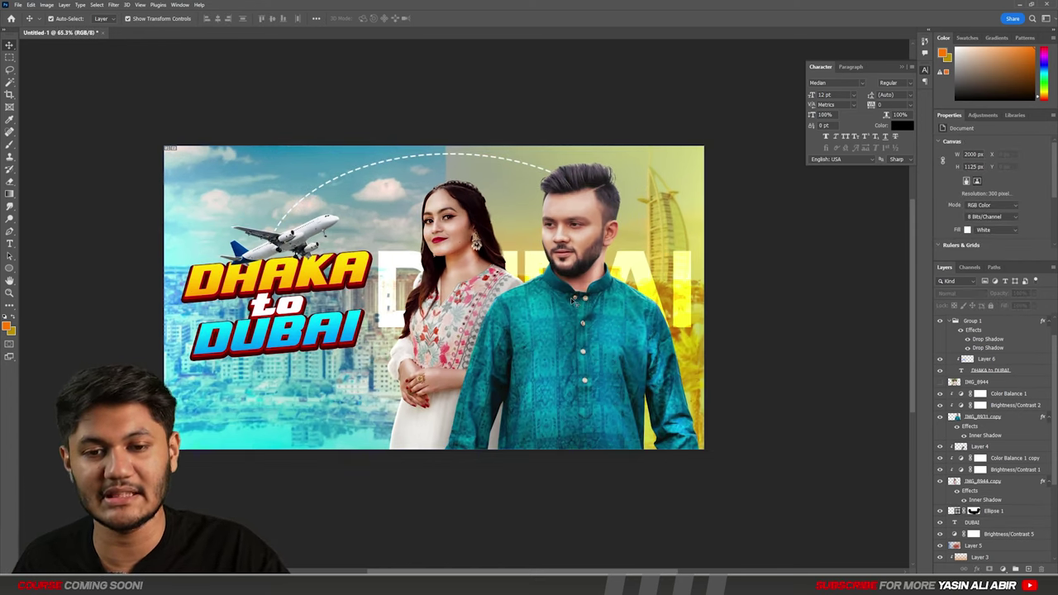
Step: Collapse the title group, add a layer above the airplane and draw a black-to-transparent gradient upward from the canvas's bottom edge
left_click(953, 322)
scroll(1030, 330, "up", 1)
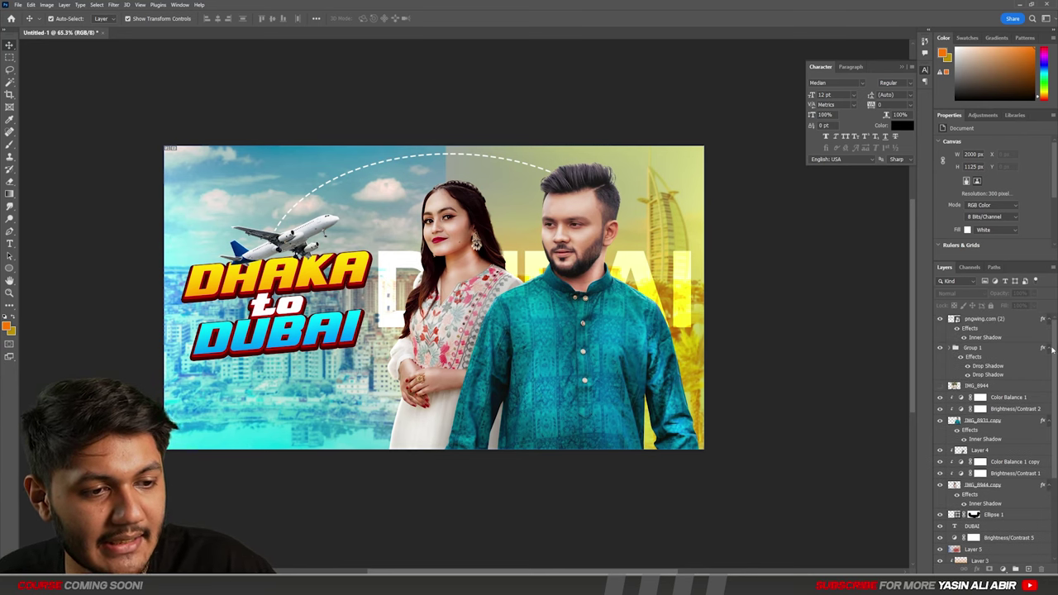
left_click(1021, 322)
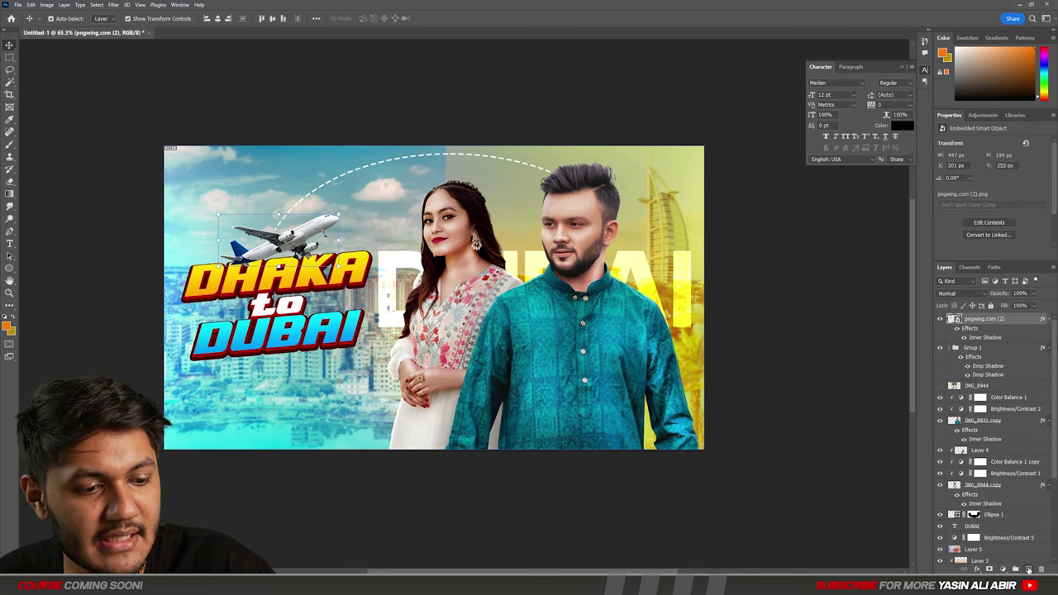
left_click(1029, 570)
key("g")
key("d")
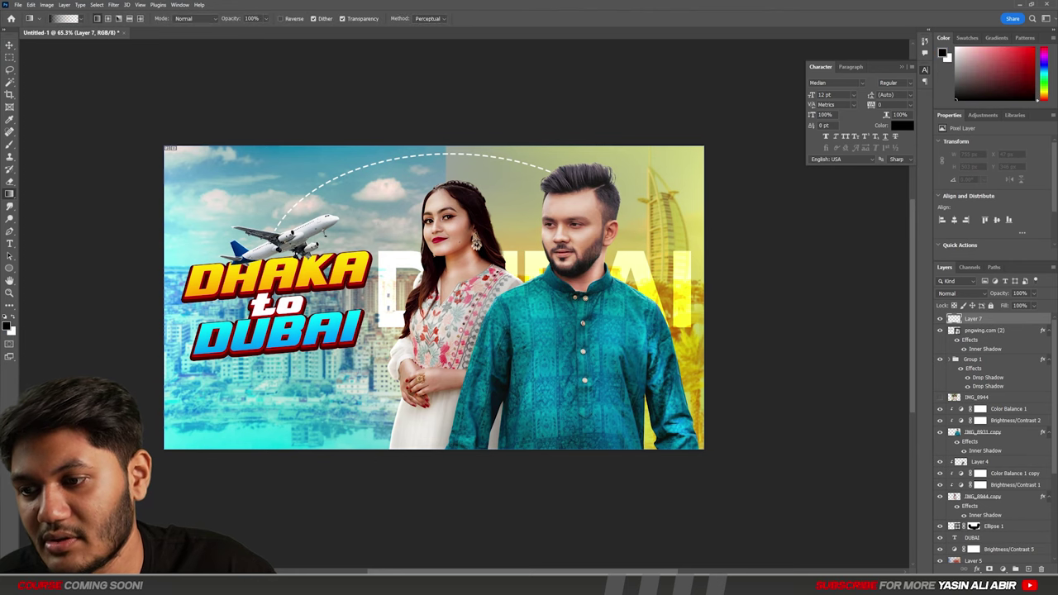
left_click_drag(396, 525, 396, 353)
scroll(379, 287, "down", 1)
Step: Try further black gradients of different lengths over the bottom edge, undoing each one
left_click_drag(422, 483, 421, 373)
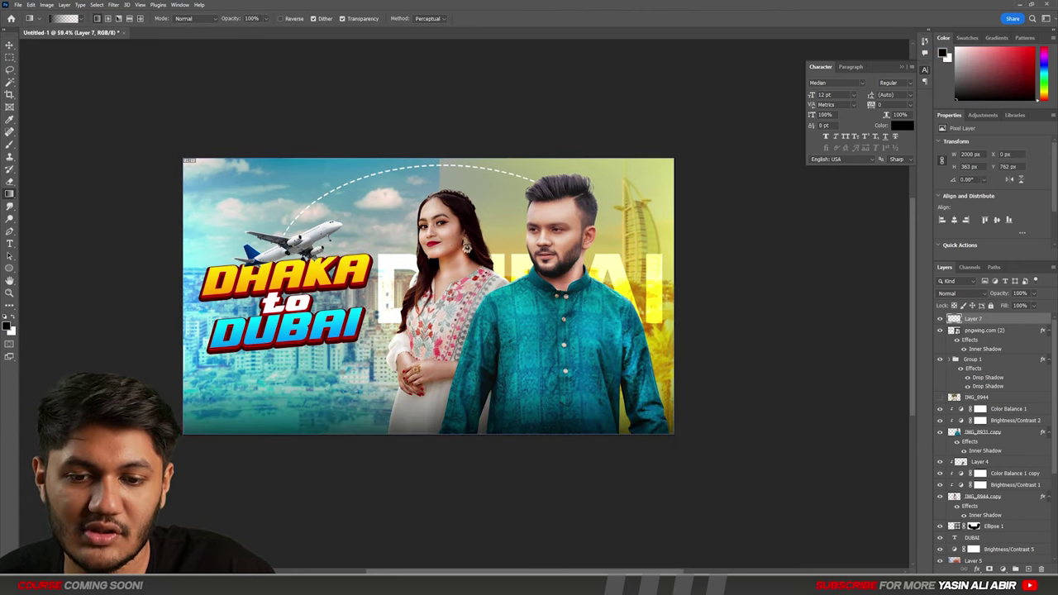
key("ctrl+z")
left_click_drag(433, 513, 432, 379)
key("ctrl+z")
left_click_drag(409, 540, 402, 362)
scroll(401, 359, "down", 1)
key("ctrl+z")
Step: Set the foreground colour to a bright, fully saturated blue
left_click(6, 327)
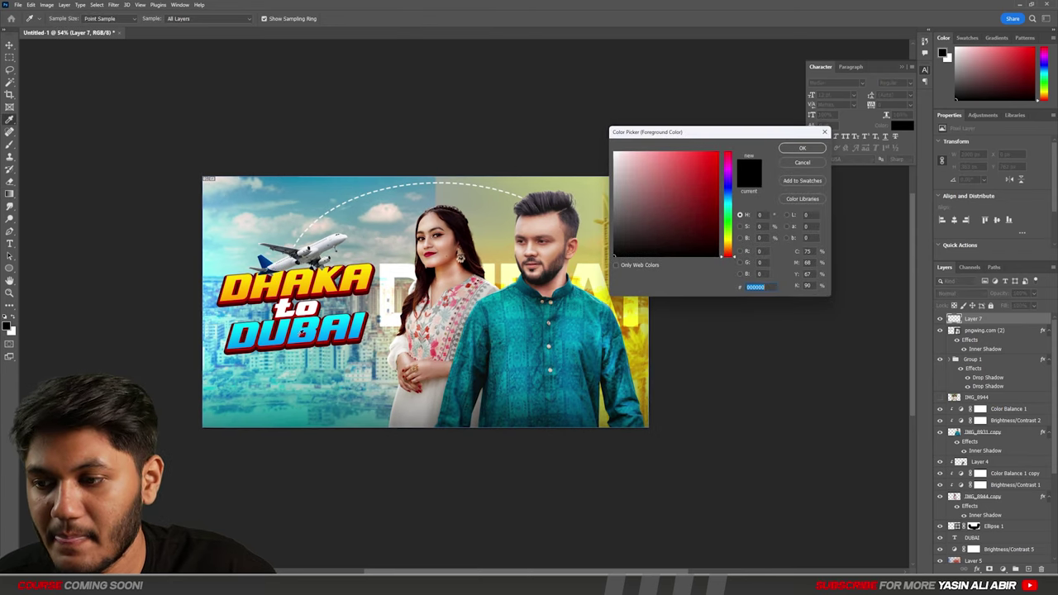
mouse_move(654, 243)
left_mouse_down()
mouse_move(732, 195)
mouse_move(721, 150)
left_mouse_up()
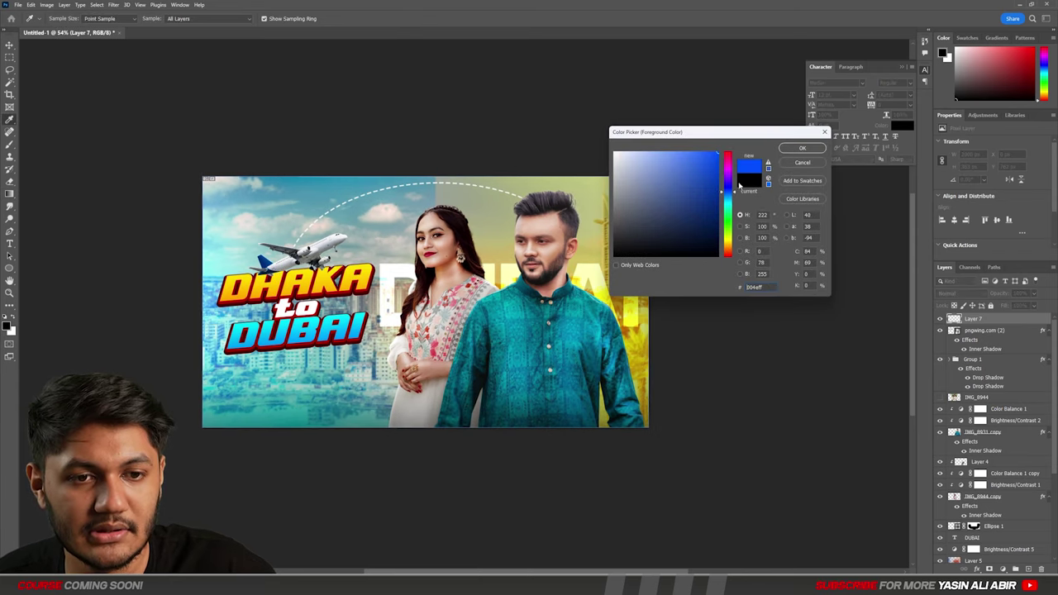
left_click_drag(730, 192, 731, 196)
left_click(795, 149)
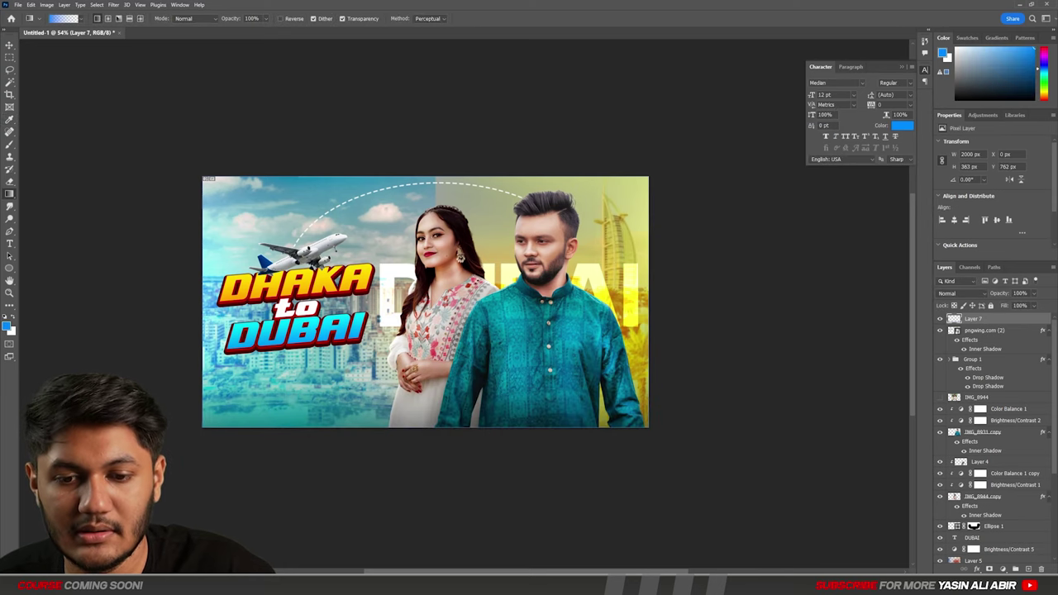
Step: Redraw the bottom fade on the same layer as a blue-to-transparent gradient, undoing the first blue try
left_click_drag(423, 484, 425, 372)
scroll(426, 426, "up", 1)
scroll(426, 427, "up", 1)
key("ctrl+z")
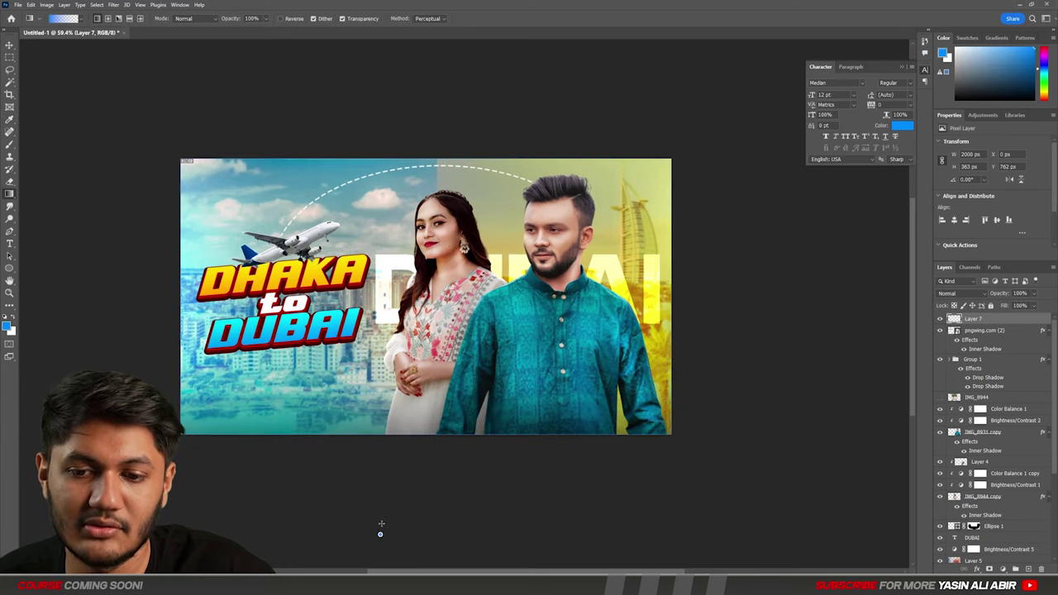
left_click_drag(381, 523, 382, 433)
scroll(477, 363, "up", 3)
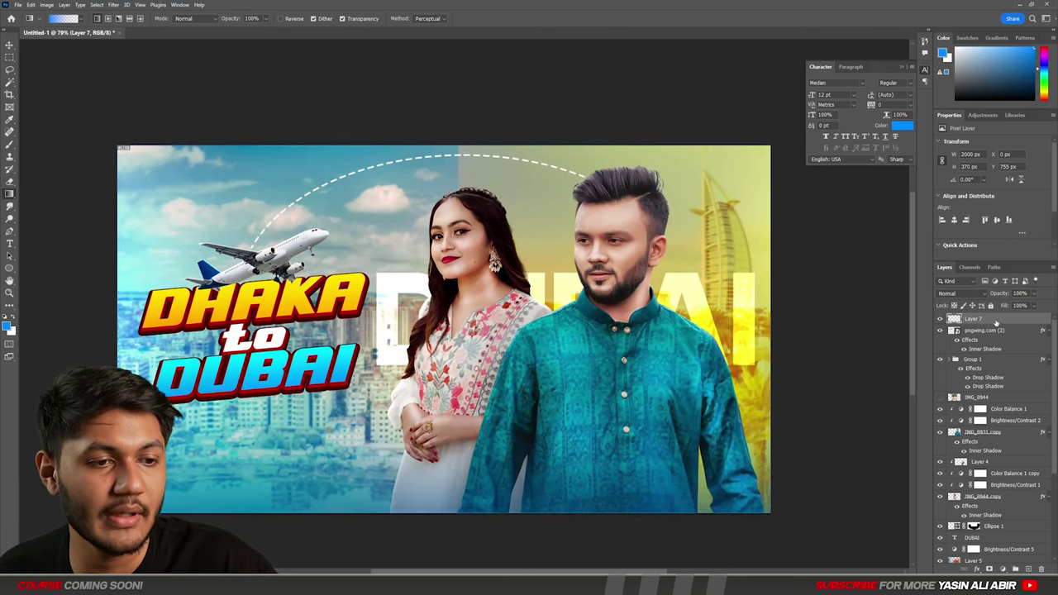
Step: Stamp all visible layers into a new top layer and convert it to a smart object
key("ctrl+shift+alt+e")
right_click(990, 319)
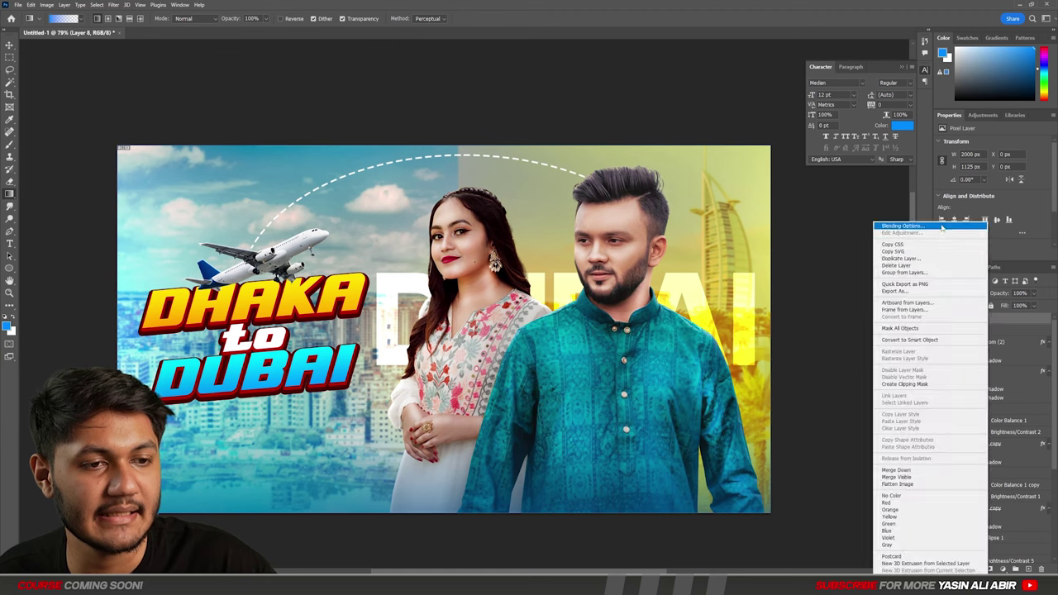
left_click(900, 341)
Step: Open the Camera Raw filter on the stamped layer and set noise reduction to 38
left_click(118, 5)
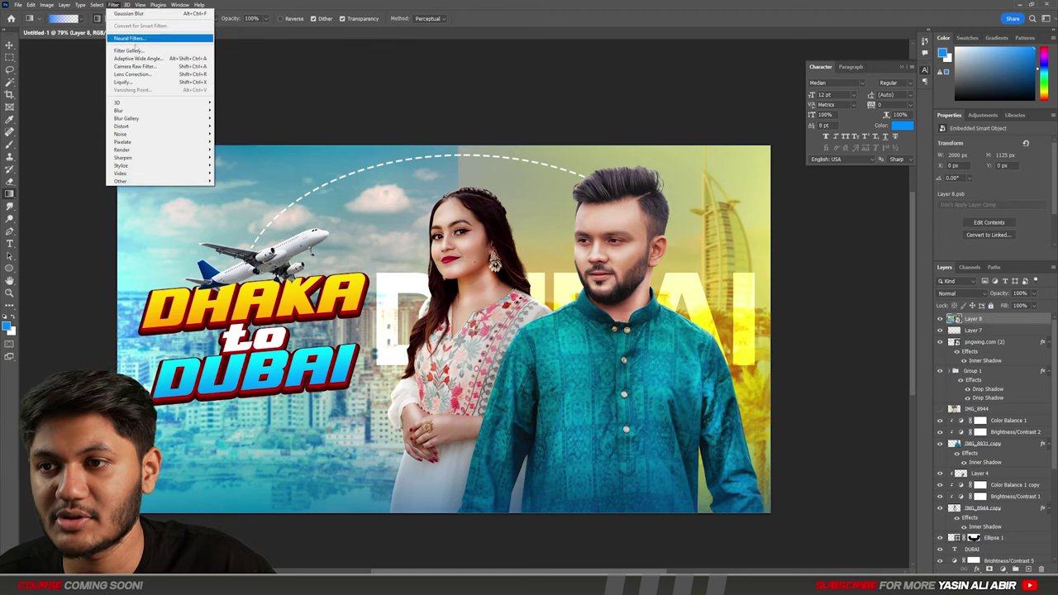
left_click(139, 68)
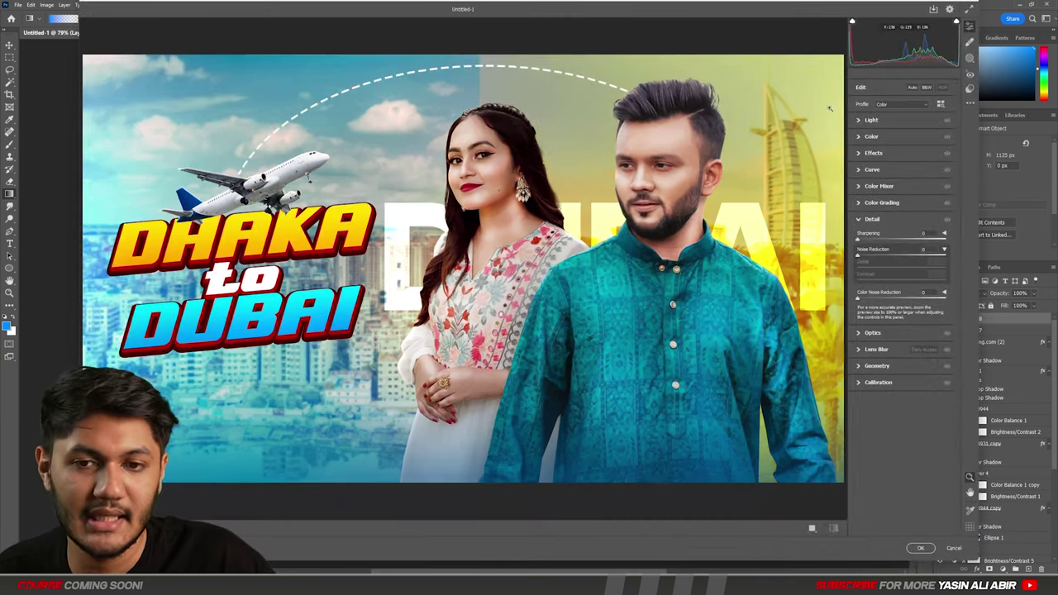
mouse_move(859, 255)
left_mouse_down()
mouse_move(905, 271)
mouse_move(878, 257)
left_mouse_up()
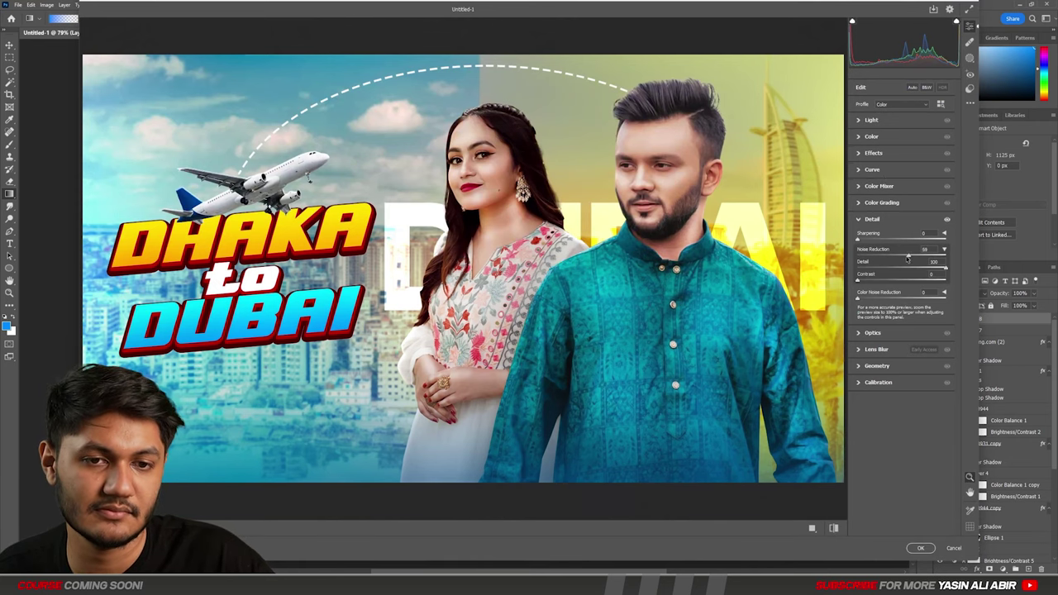
left_click(861, 220)
Step: Raise the Camera Raw contrast to +8
left_click(862, 121)
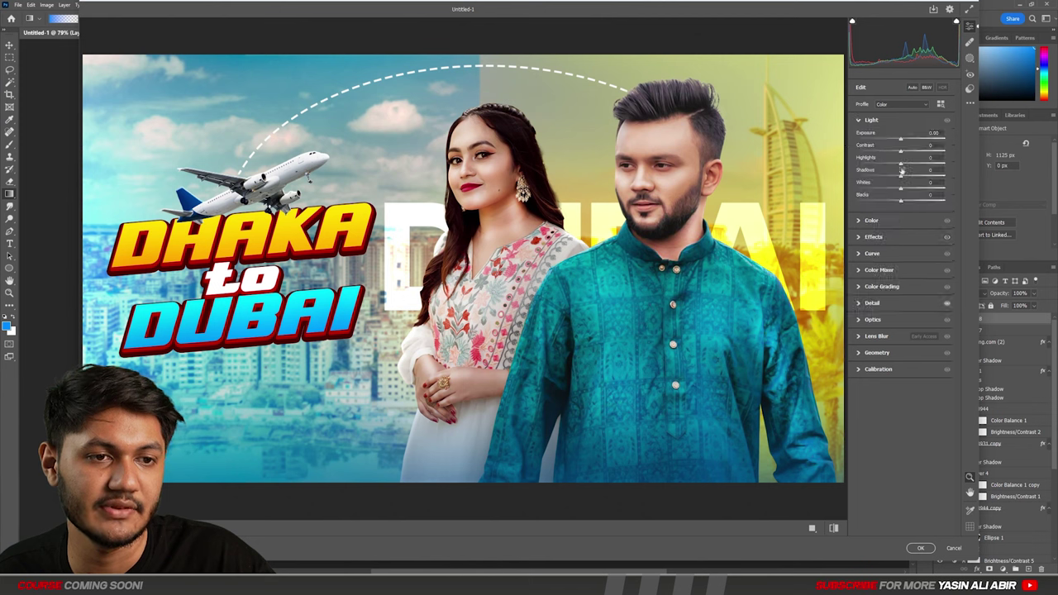
mouse_move(901, 146)
left_mouse_down()
mouse_move(865, 152)
mouse_move(902, 148)
mouse_move(905, 164)
left_mouse_up()
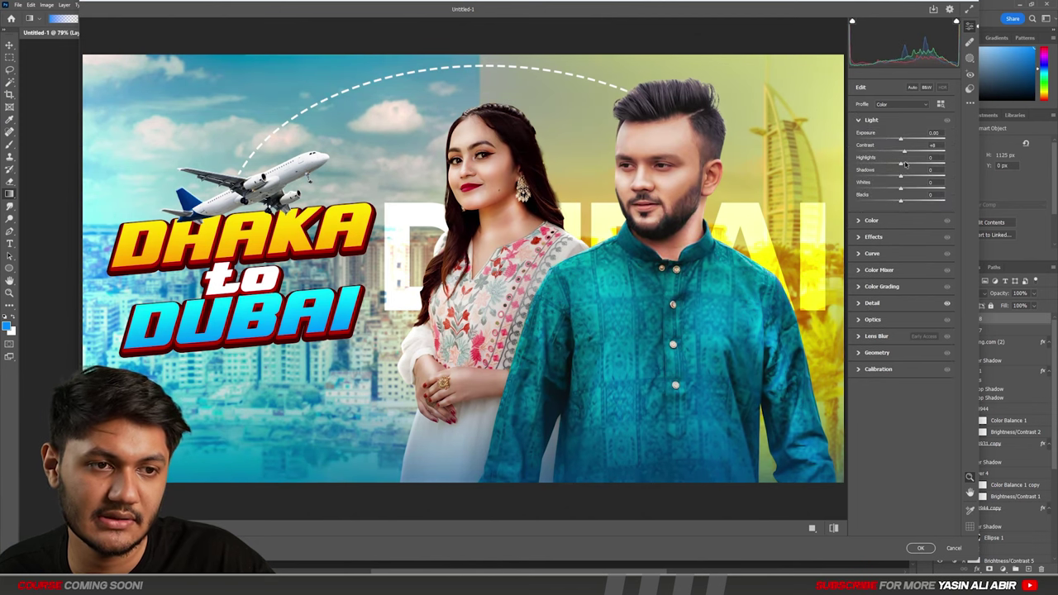
left_click(863, 123)
Step: Lower the Camera Raw noise reduction to 31
left_click(861, 268)
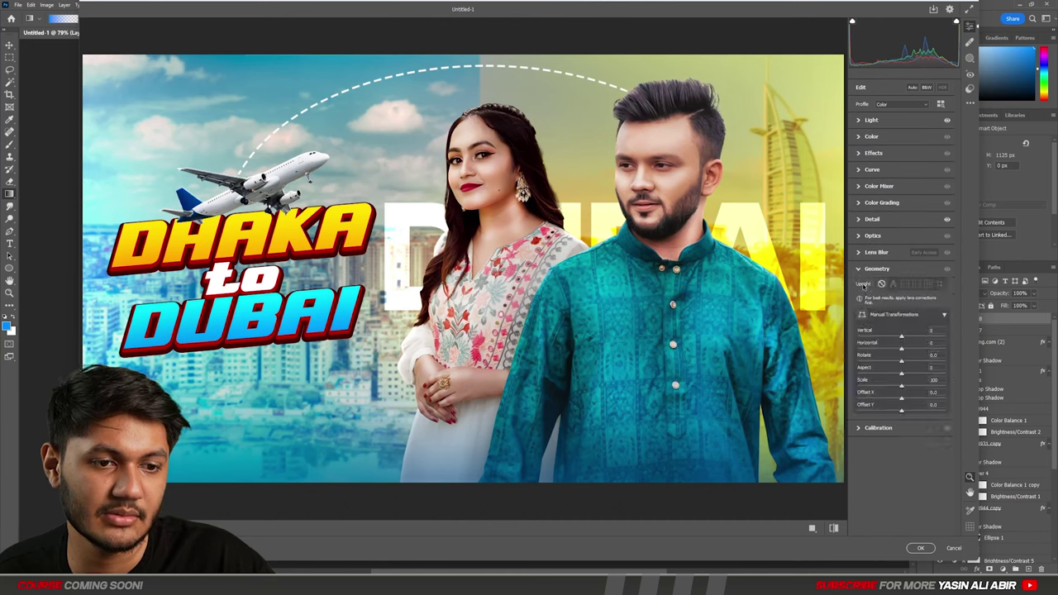
left_click(859, 270)
left_click(860, 220)
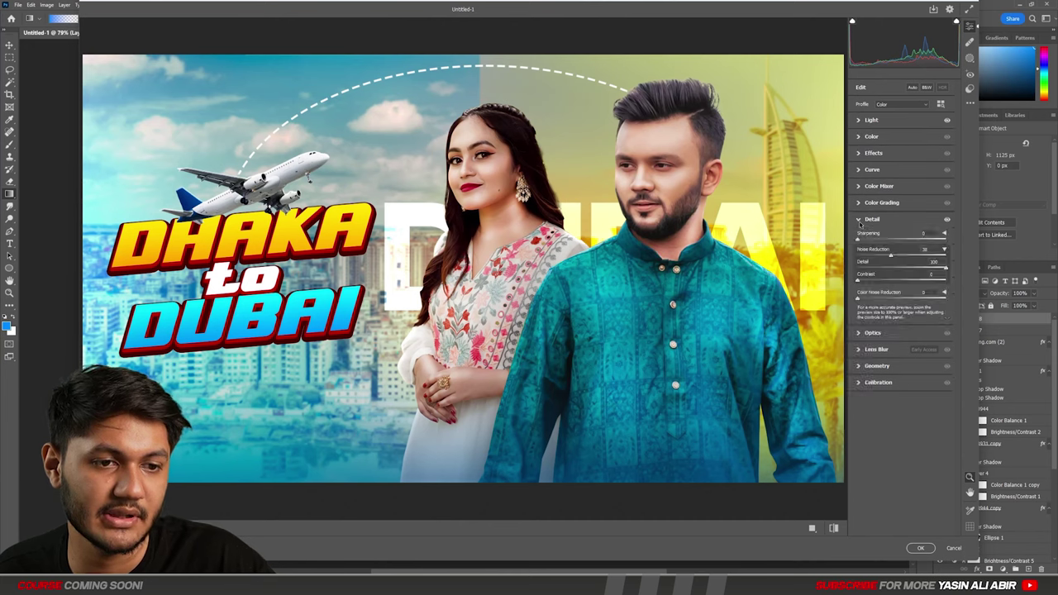
left_click_drag(891, 255, 884, 255)
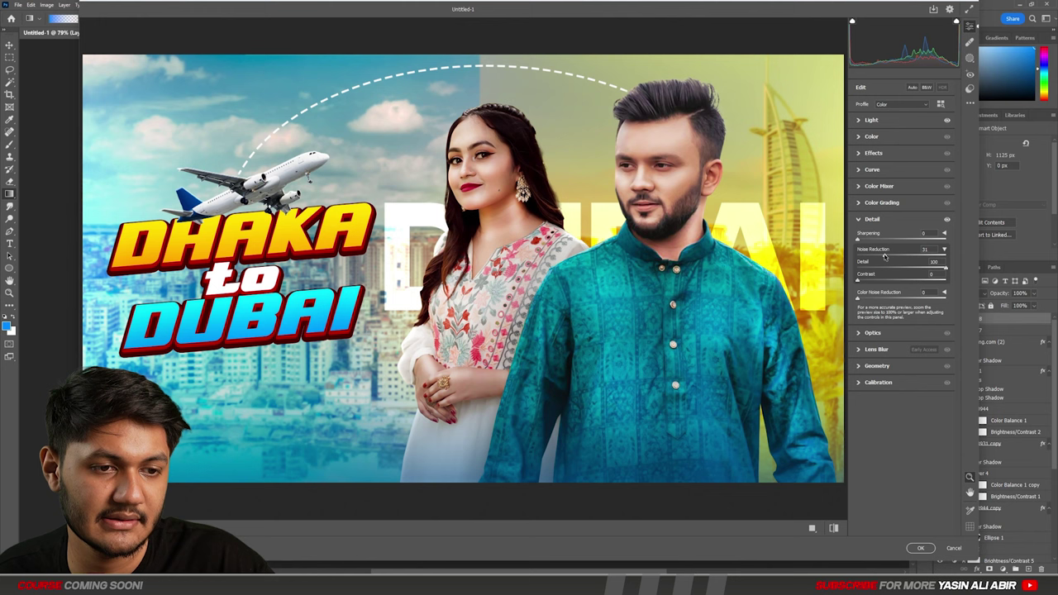
Step: Add film grain to the stamped layer in Camera Raw with an amount of 14
left_click(860, 220)
left_click(858, 137)
left_click(858, 137)
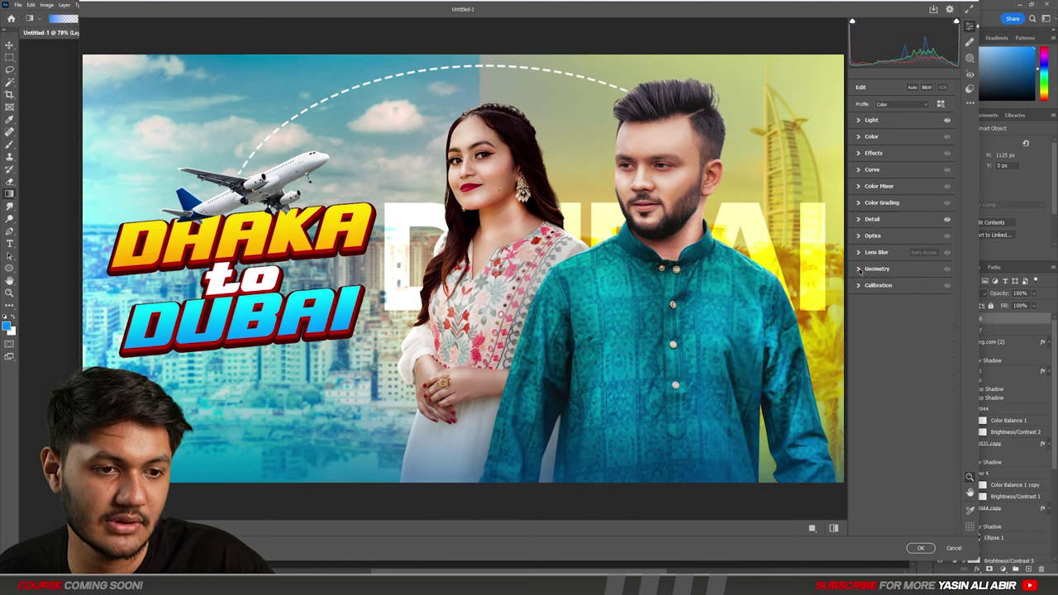
left_click(859, 153)
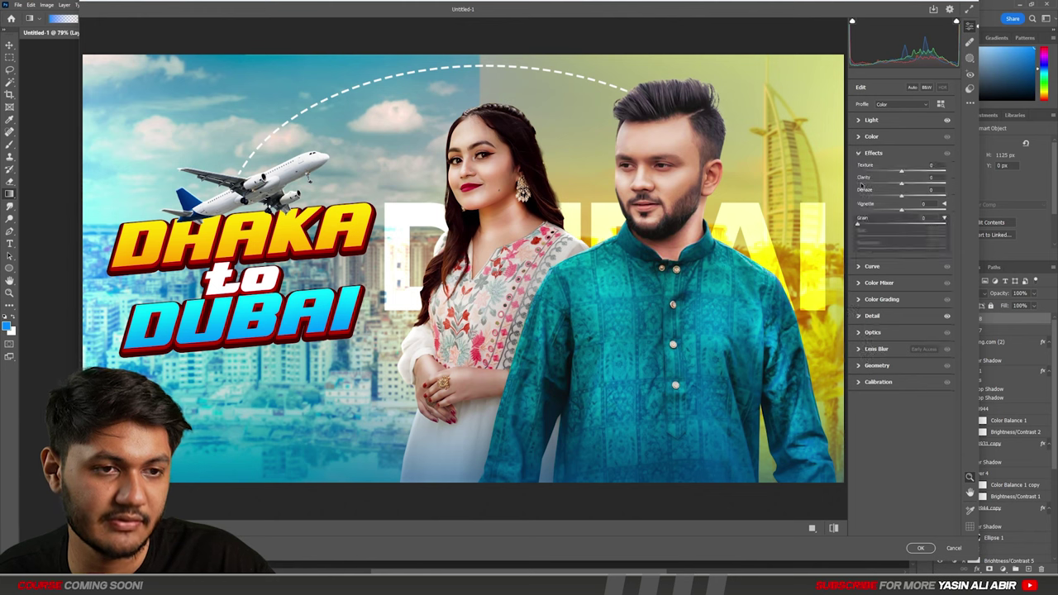
left_click_drag(857, 223, 870, 224)
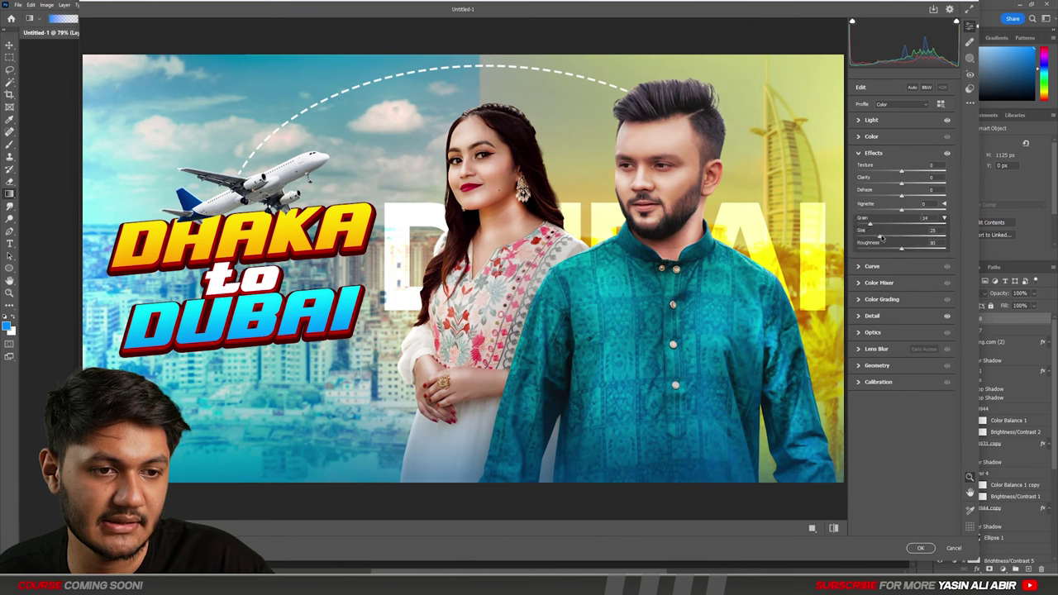
left_click(859, 154)
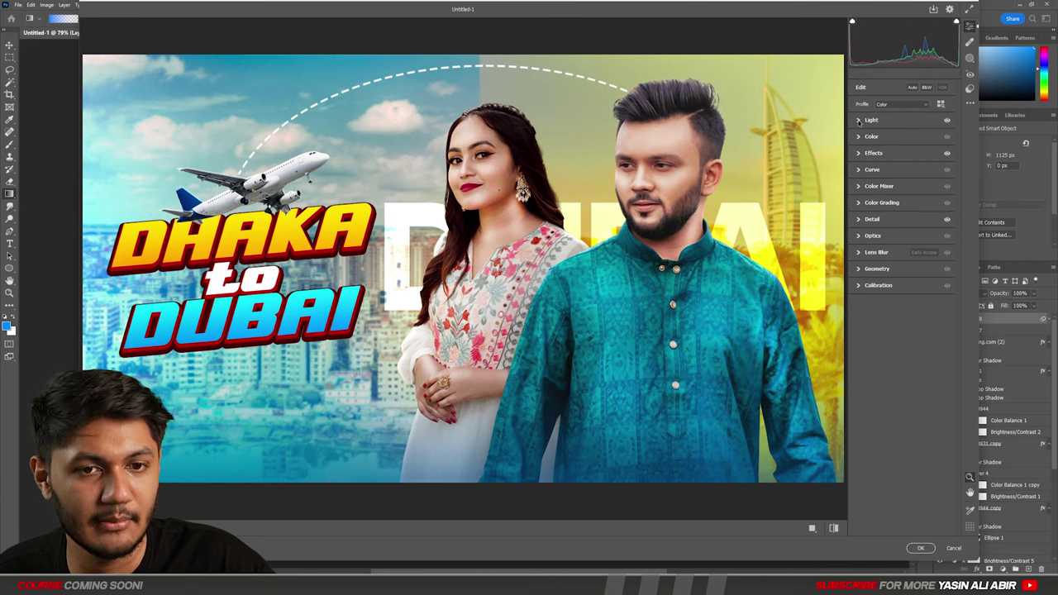
Step: Raise the Camera Raw shadows to +7
left_click(858, 120)
left_click_drag(900, 180, 904, 180)
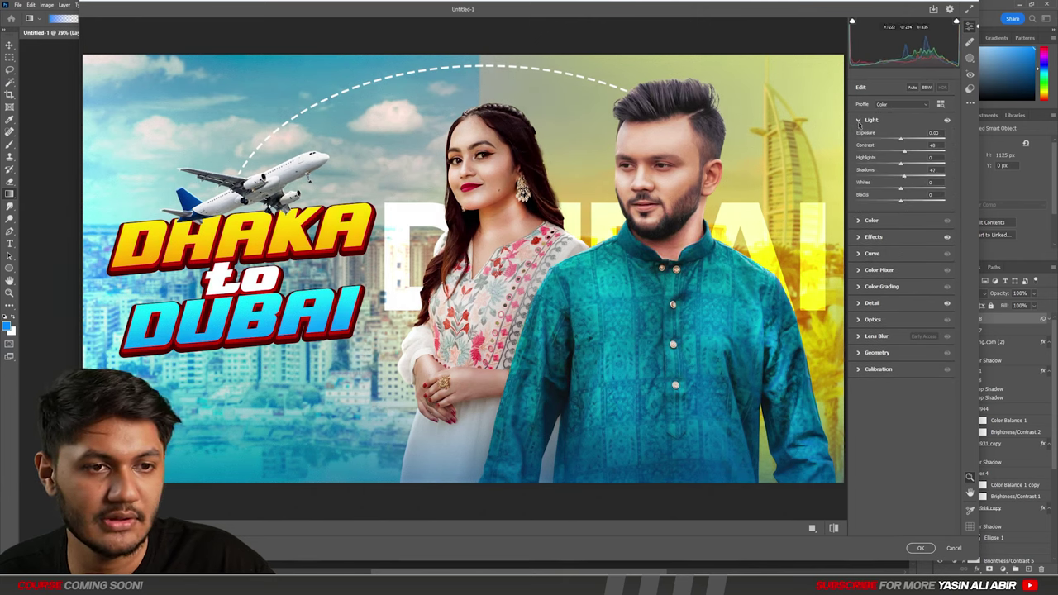
left_click(859, 120)
Step: Set the Camera Raw vibrance to +7 and temperature to +4, and apply the filter to the stamped layer
left_click(871, 136)
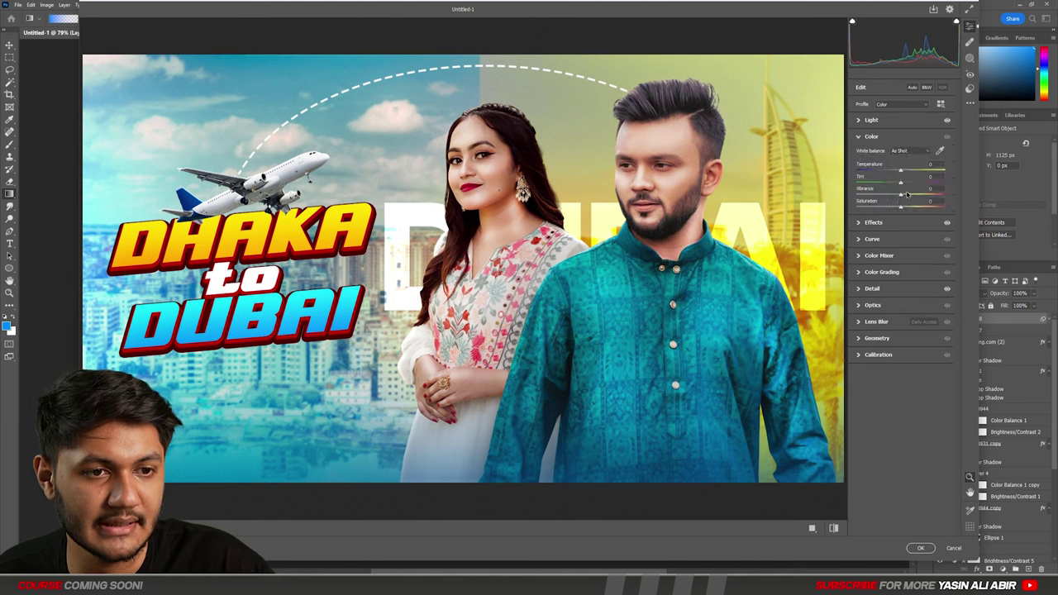
left_click_drag(903, 196, 903, 172)
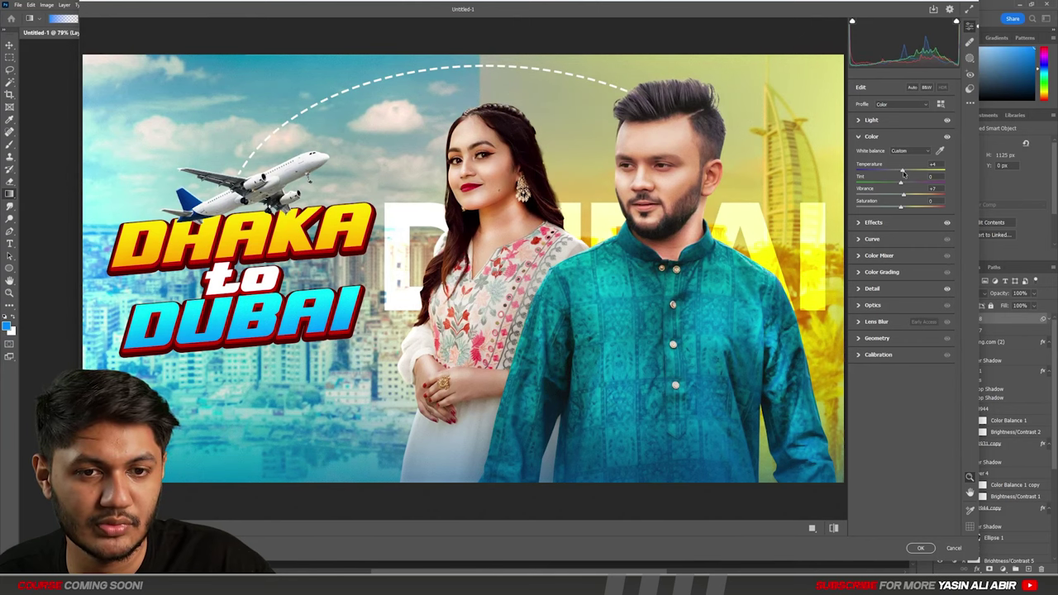
left_click(919, 548)
left_click(814, 405)
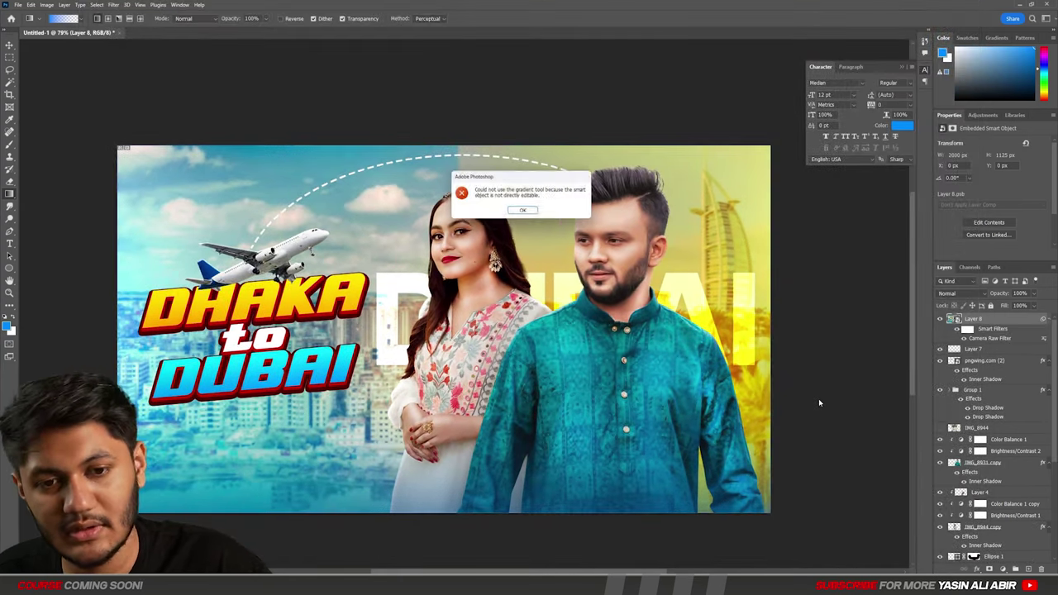
left_click(522, 210)
scroll(603, 285, "up", 1)
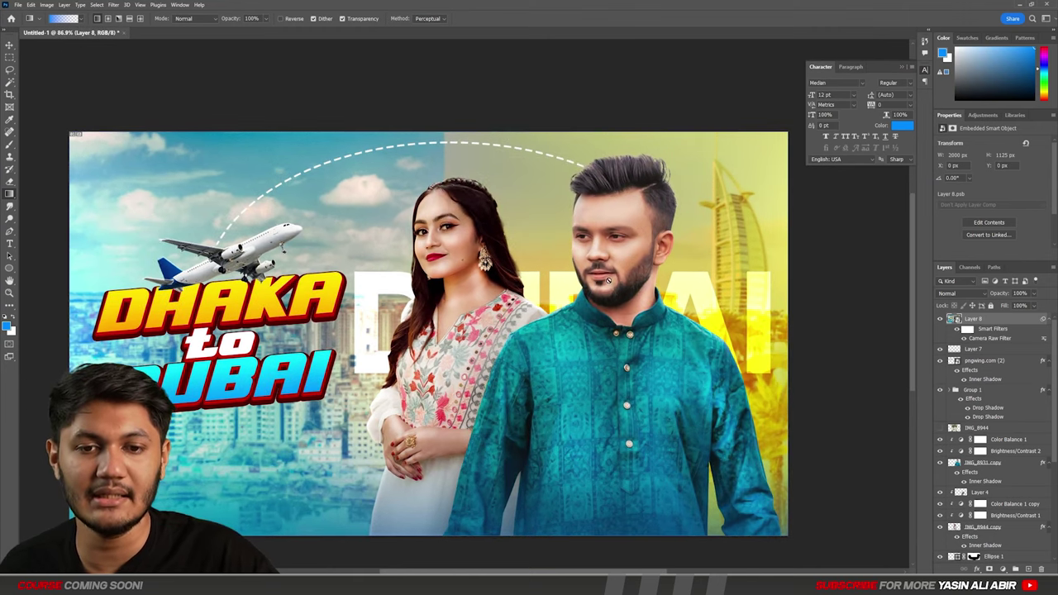
scroll(603, 282, "down", 2)
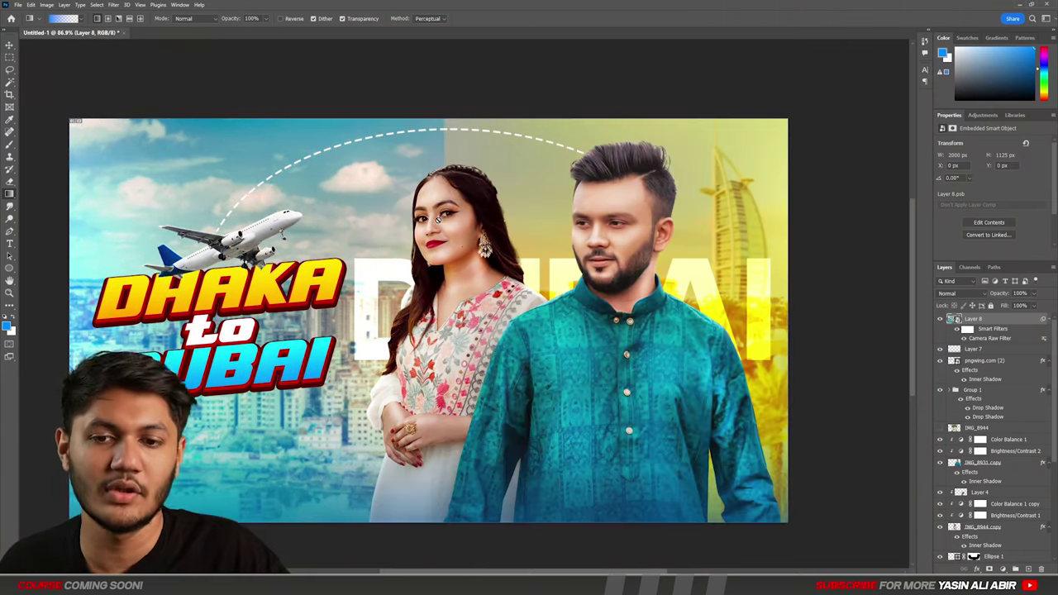